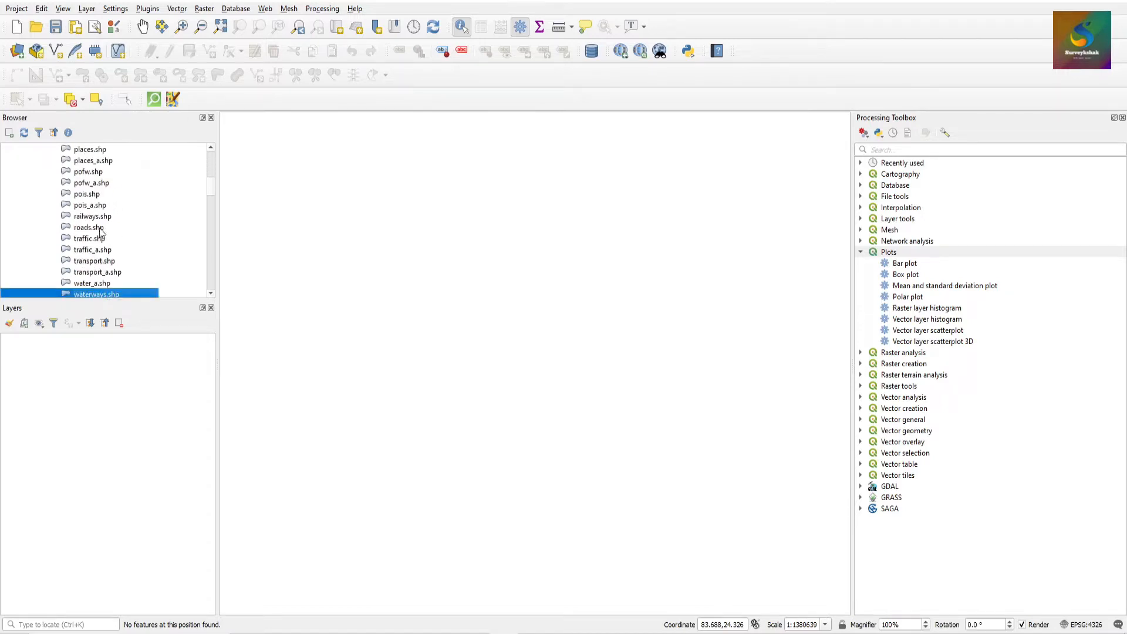
Add roads.shp from the Jharkhand Shape folder to the map and close the Processing Toolbox
{"action": "left_click", "coordinate": [94, 228]}
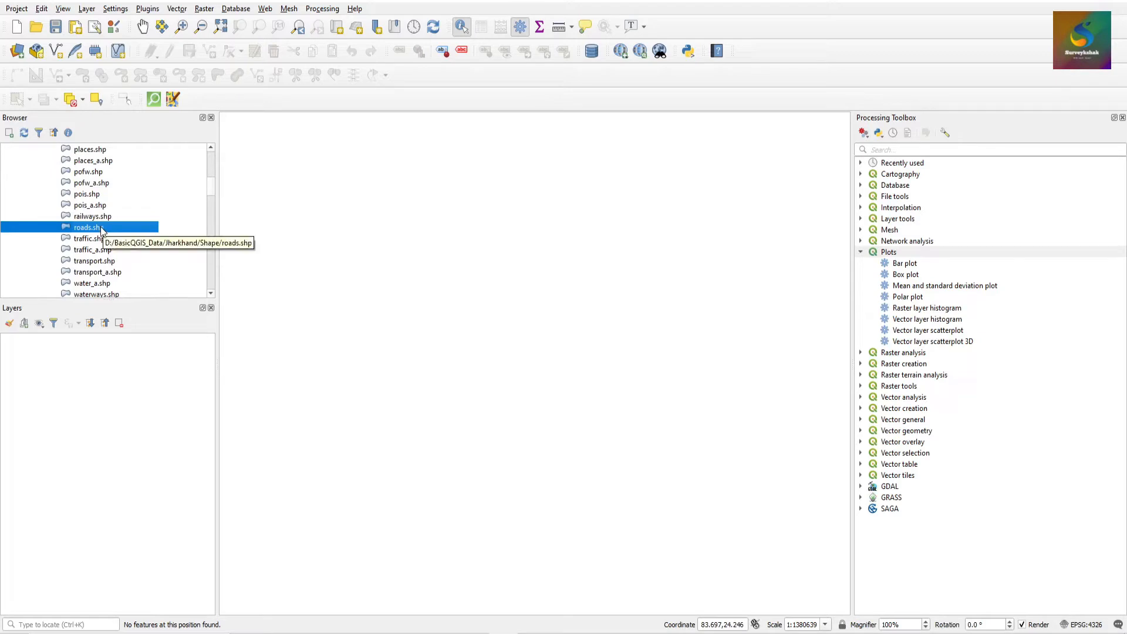
{"action": "left_click_drag", "start_coordinate": [101, 230], "coordinate": [368, 229]}
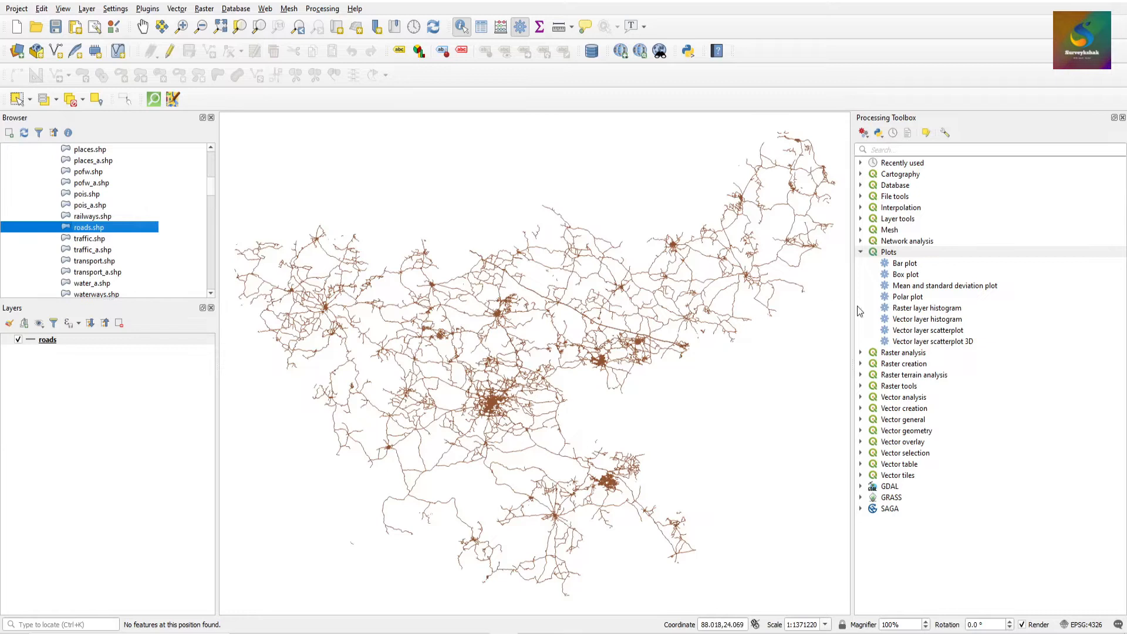
{"action": "left_click", "coordinate": [1121, 118]}
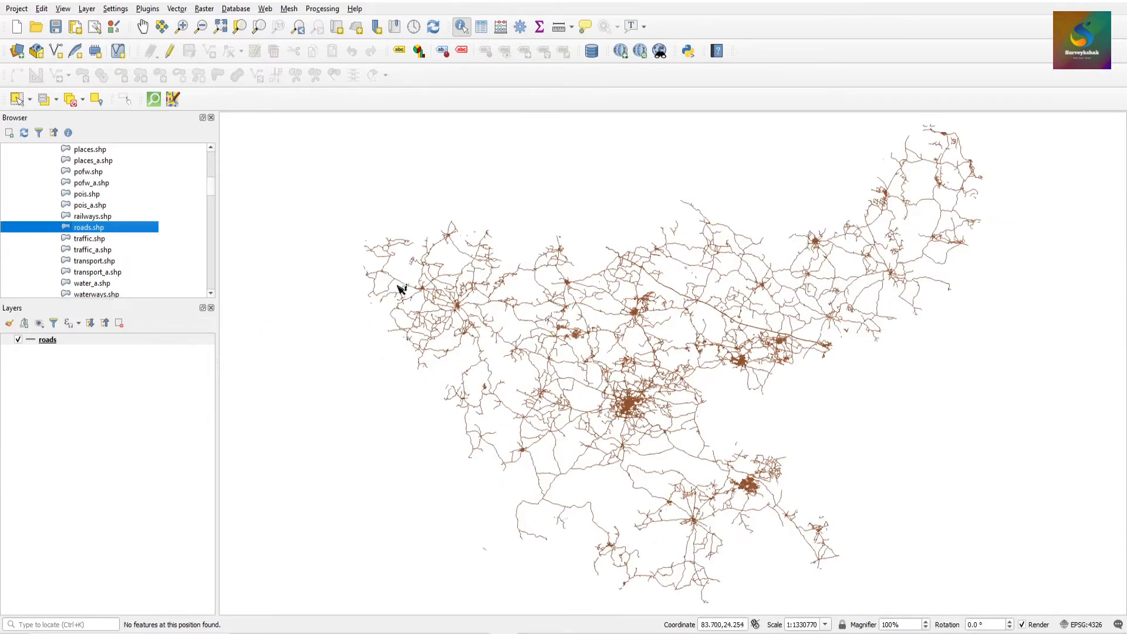
{"action": "scroll", "coordinate": [610, 339], "scroll_direction": "up", "scroll_amount": 2}
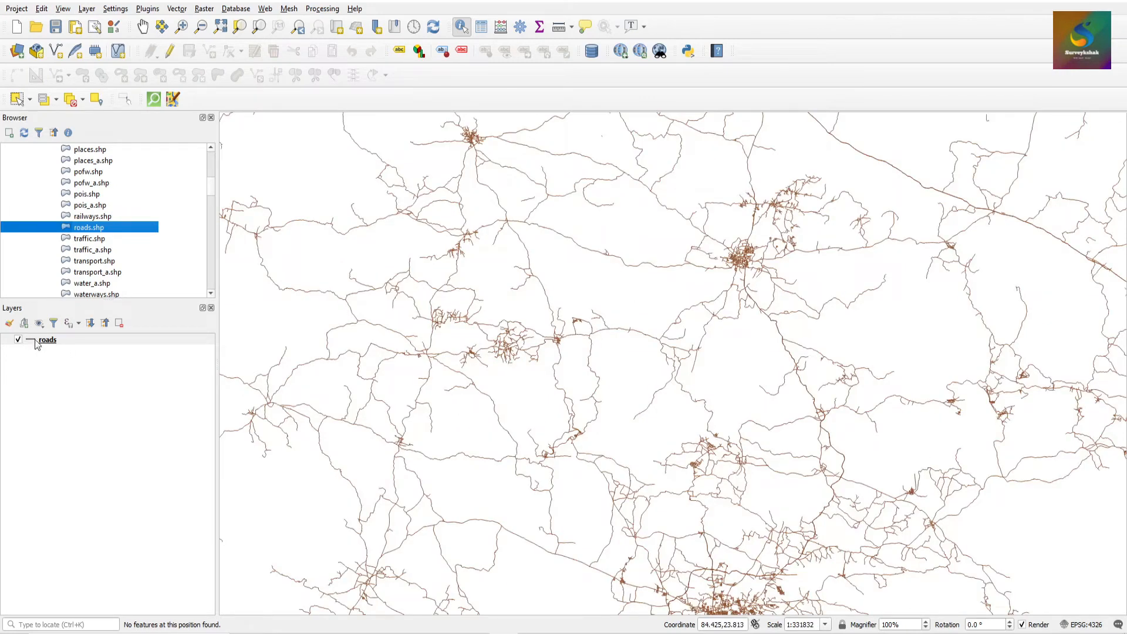
{"action": "scroll", "coordinate": [540, 338], "scroll_direction": "down", "scroll_amount": 1}
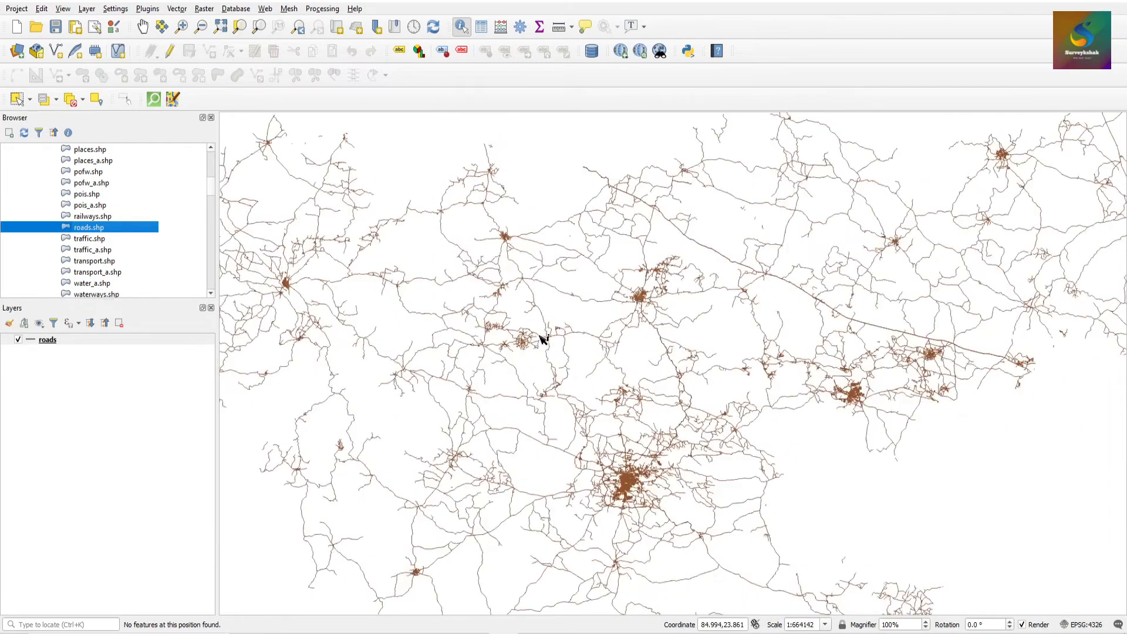
{"action": "scroll", "coordinate": [596, 341], "scroll_direction": "down", "scroll_amount": 1}
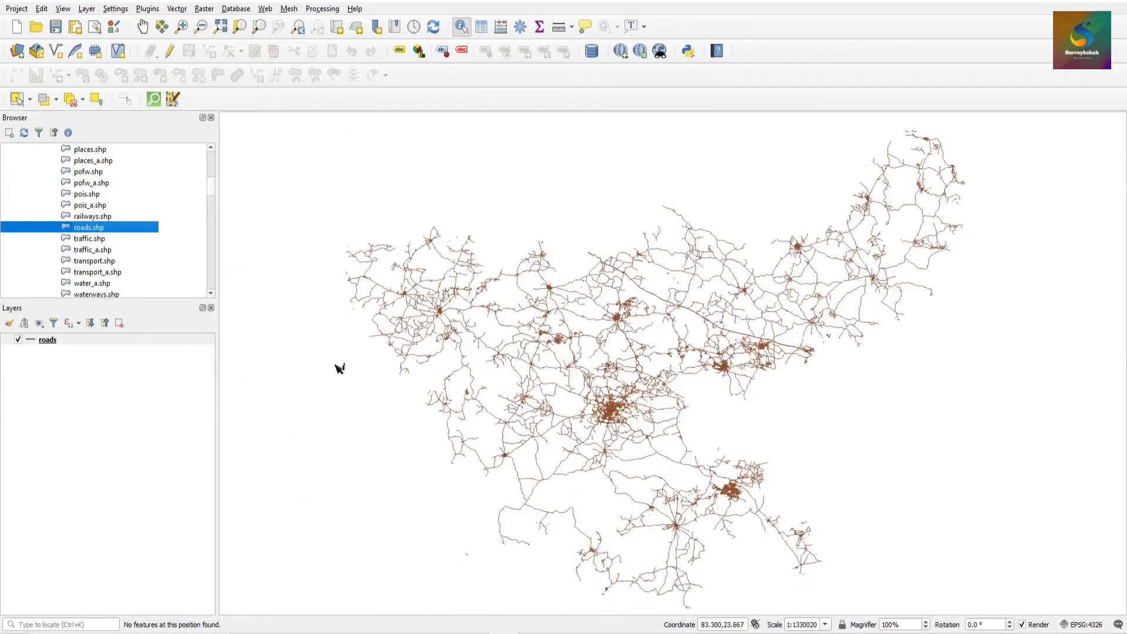
Examine the roads layer's provider information in its properties, especially the coordinate reference system
{"action": "right_click", "coordinate": [51, 344]}
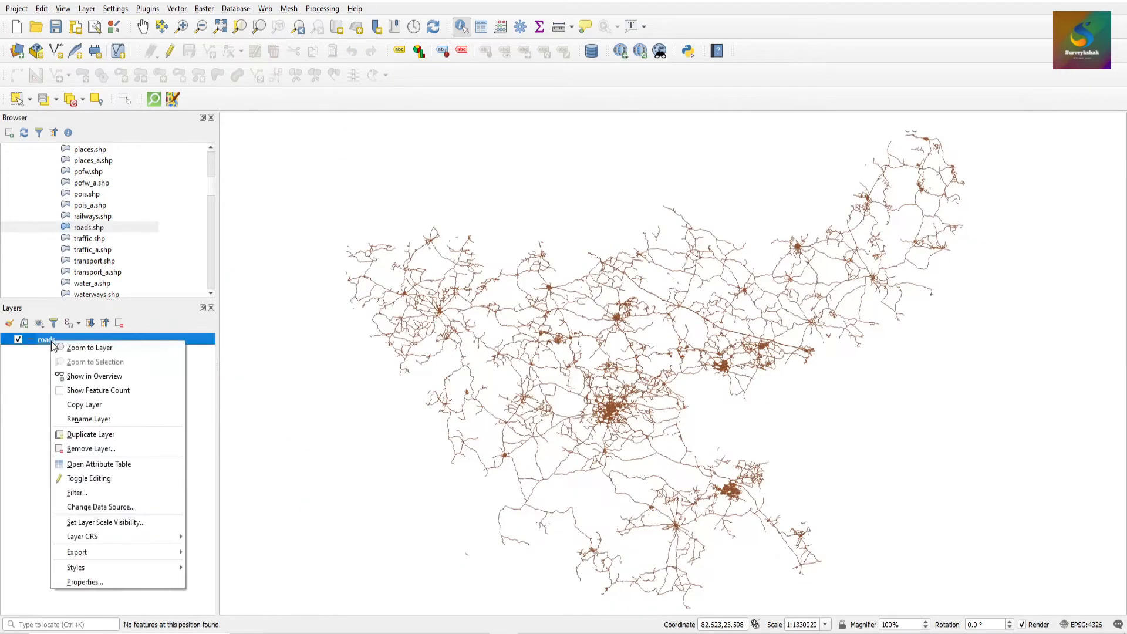
{"action": "left_click", "coordinate": [86, 581]}
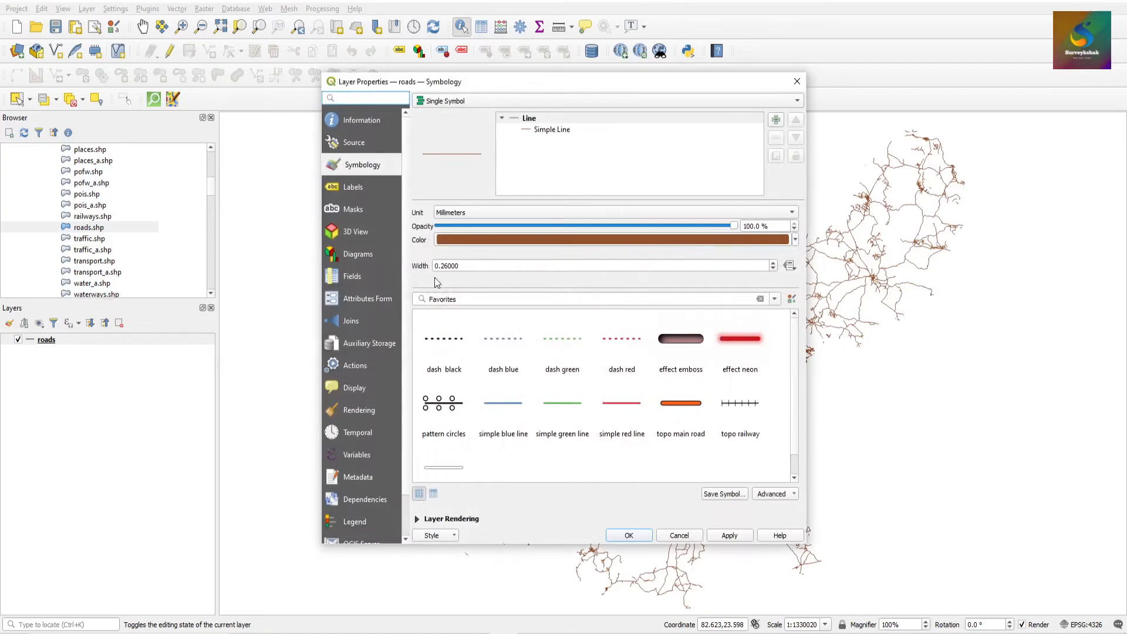
{"action": "left_click", "coordinate": [365, 119]}
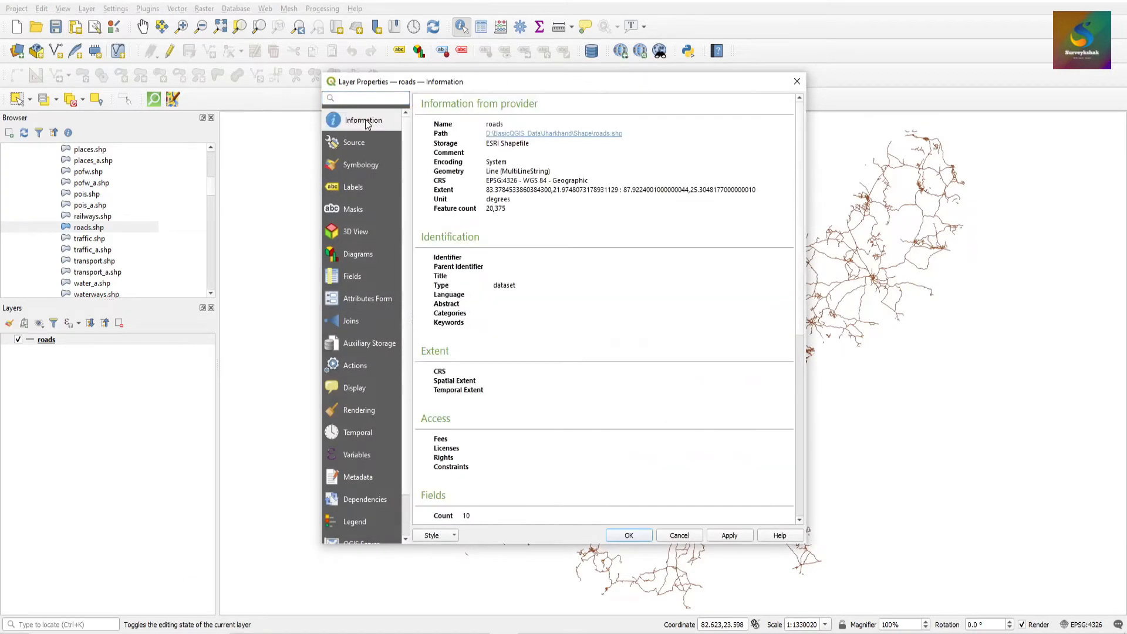
{"action": "left_click_drag", "start_coordinate": [810, 190], "coordinate": [945, 191]}
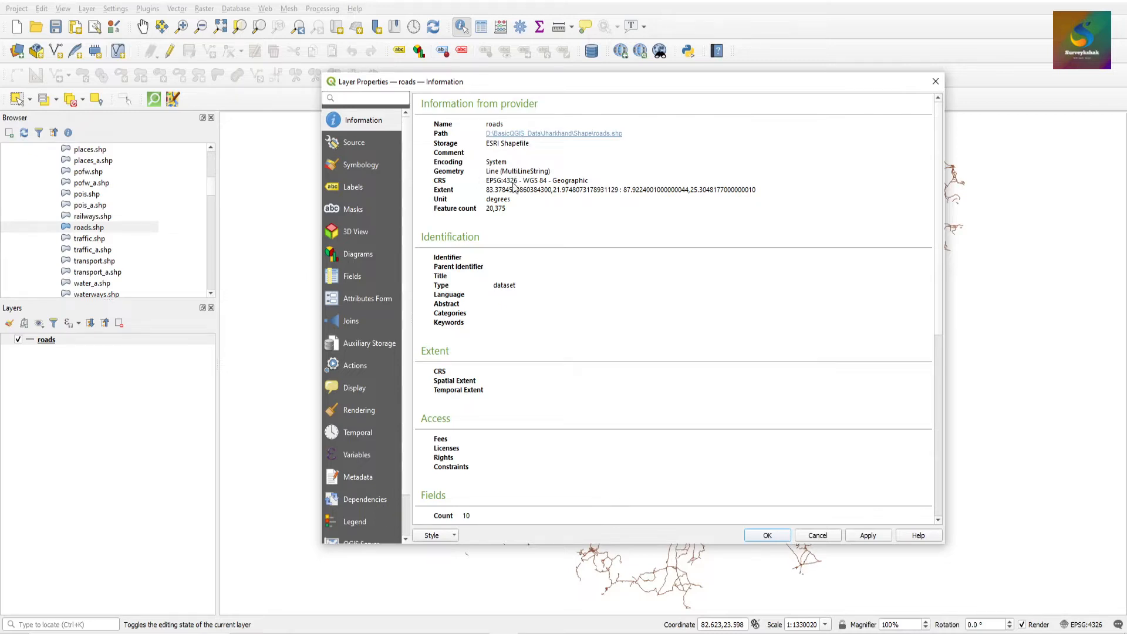
{"action": "triple_click", "coordinate": [488, 182]}
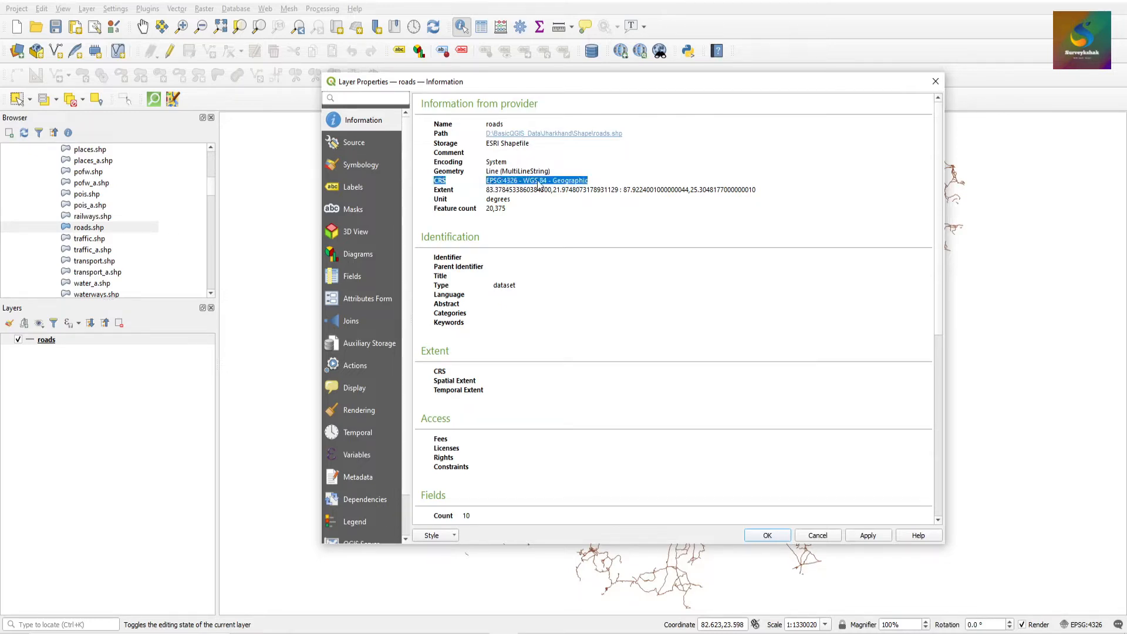
{"action": "left_click", "coordinate": [594, 187]}
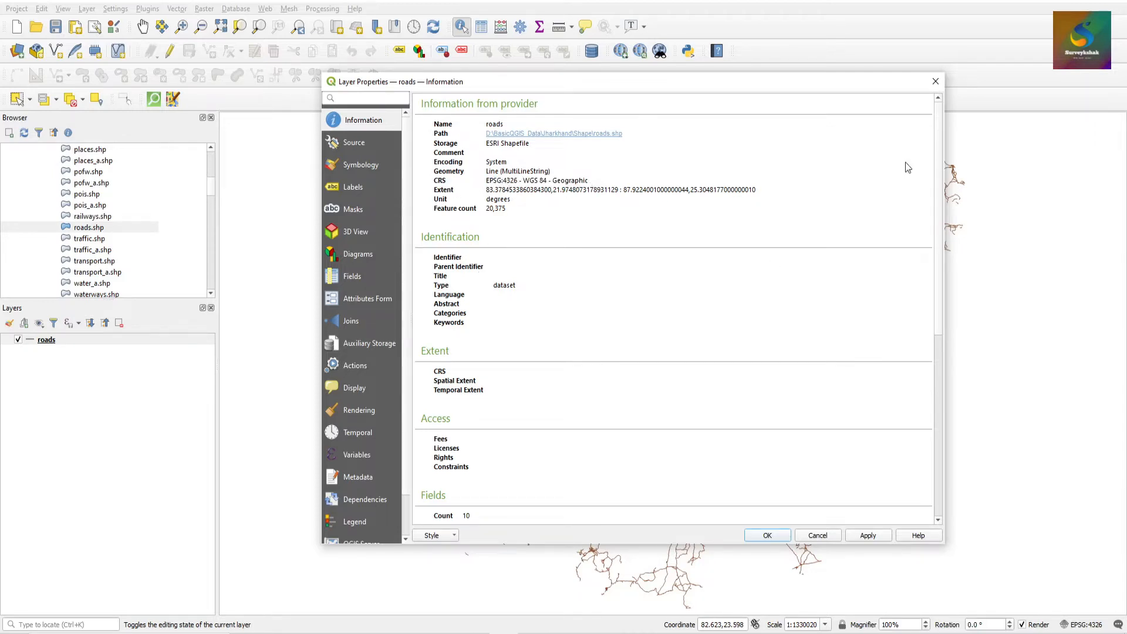
{"action": "left_click", "coordinate": [934, 82]}
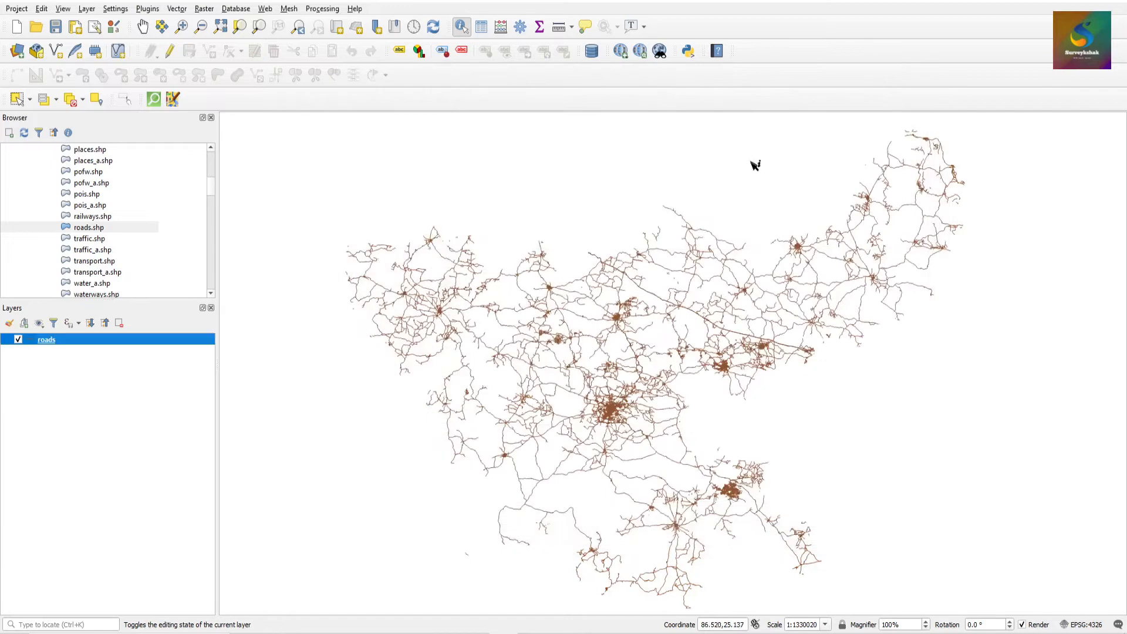
{"action": "left_click", "coordinate": [40, 359]}
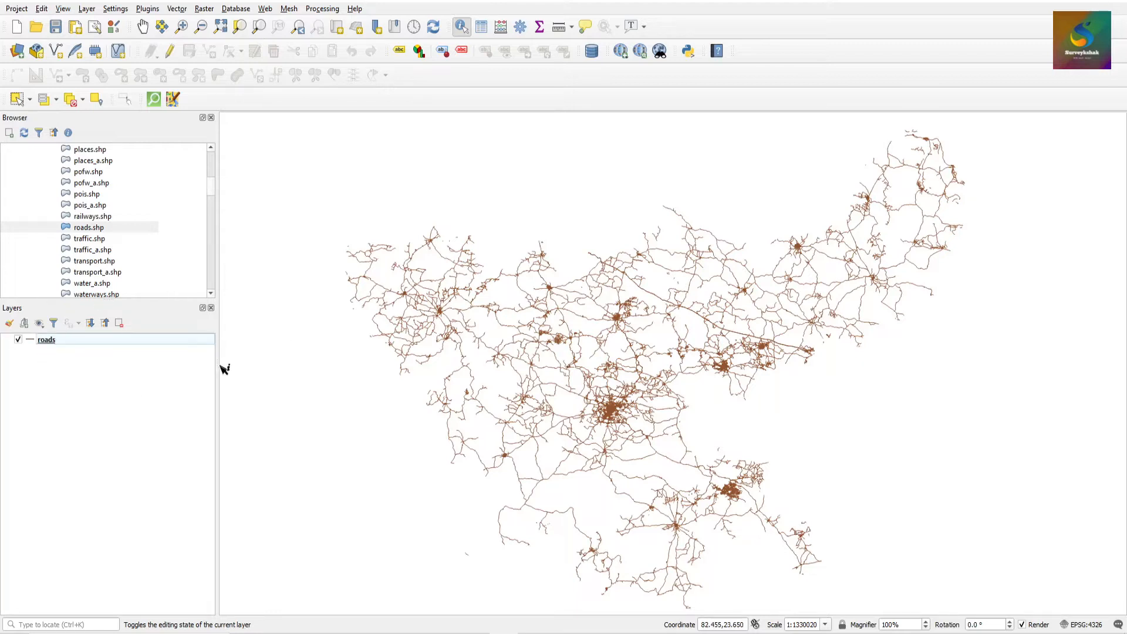
Add places.shp and water_a.shp from the same folder to the map as layers
{"action": "left_click", "coordinate": [107, 154]}
{"action": "double_click", "coordinate": [104, 149]}
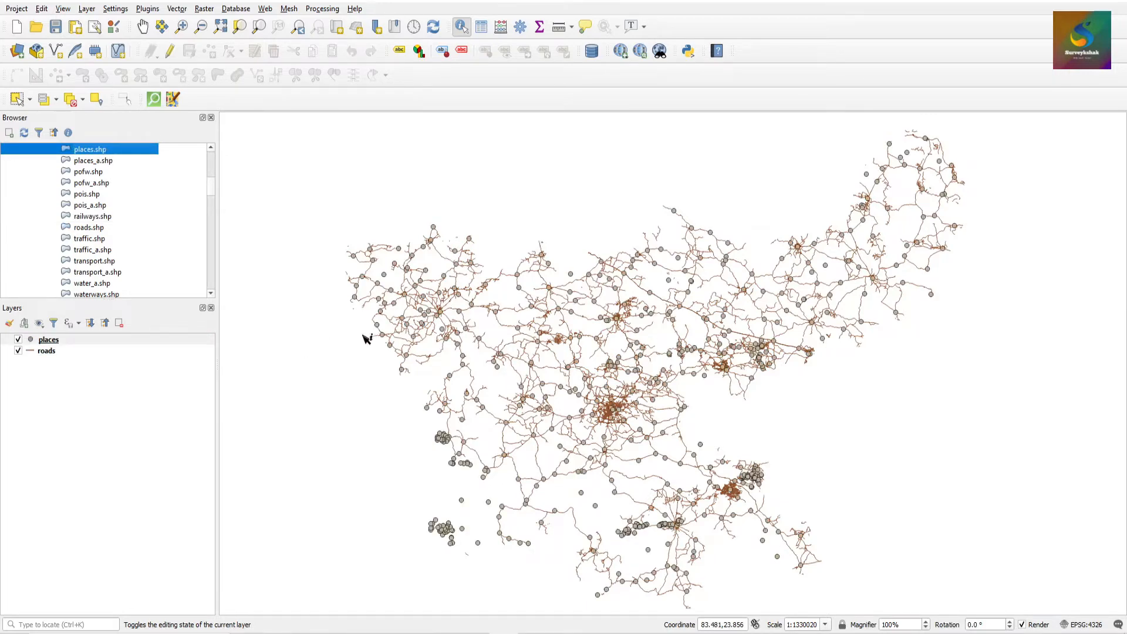
{"action": "scroll", "coordinate": [126, 228], "scroll_direction": "up", "scroll_amount": 1}
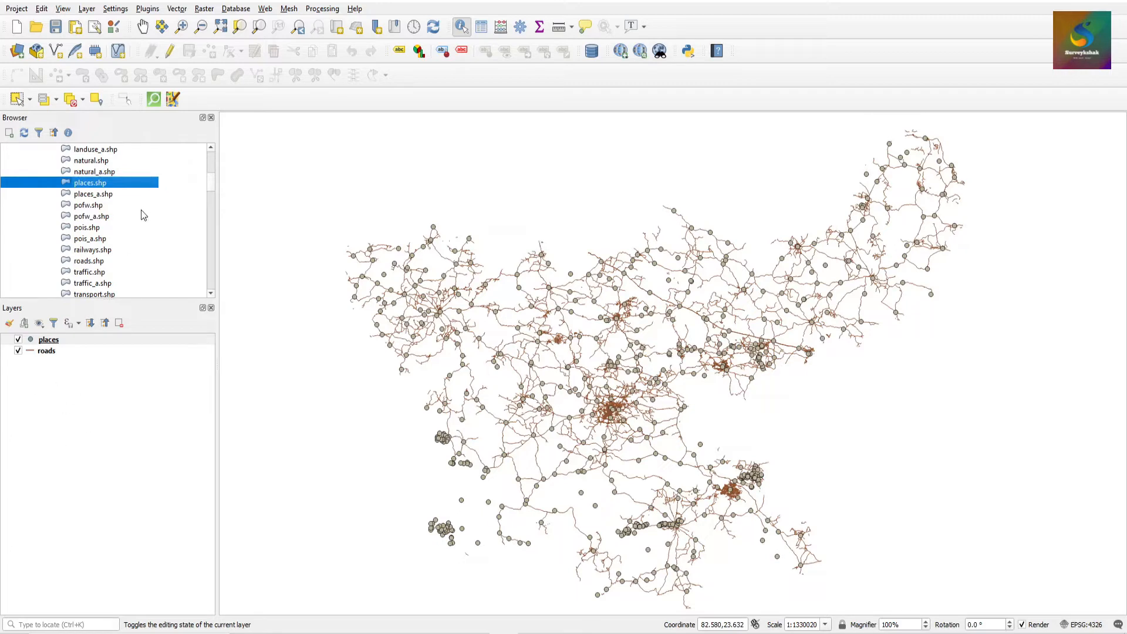
{"action": "scroll", "coordinate": [141, 245], "scroll_direction": "up", "scroll_amount": 1}
{"action": "scroll", "coordinate": [145, 238], "scroll_direction": "down", "scroll_amount": 4}
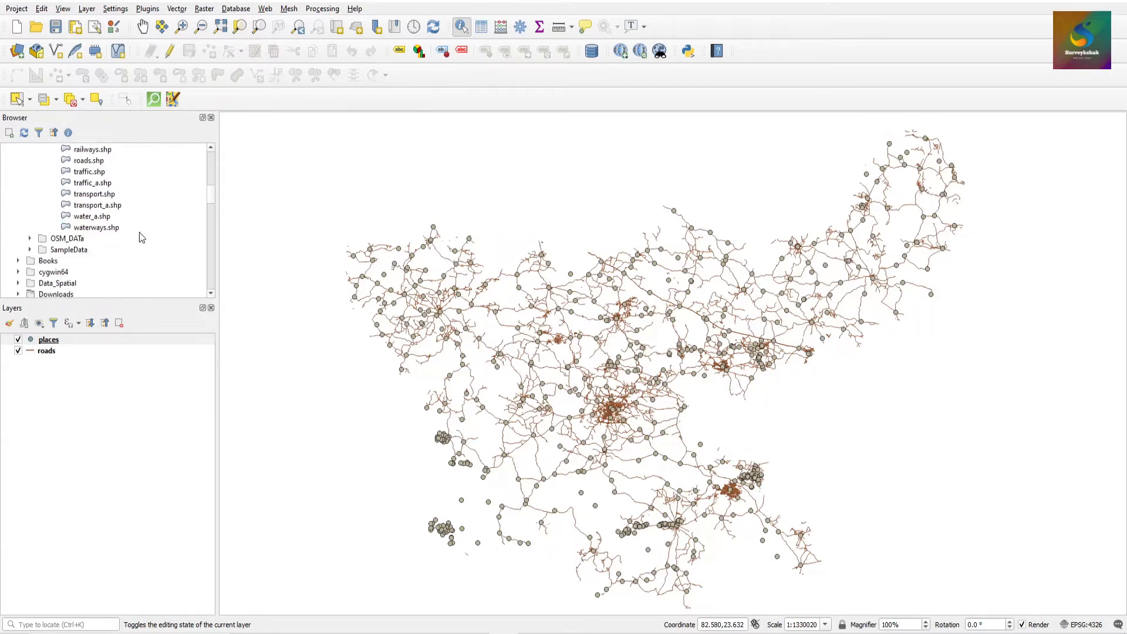
{"action": "left_click", "coordinate": [95, 217]}
{"action": "double_click", "coordinate": [96, 217]}
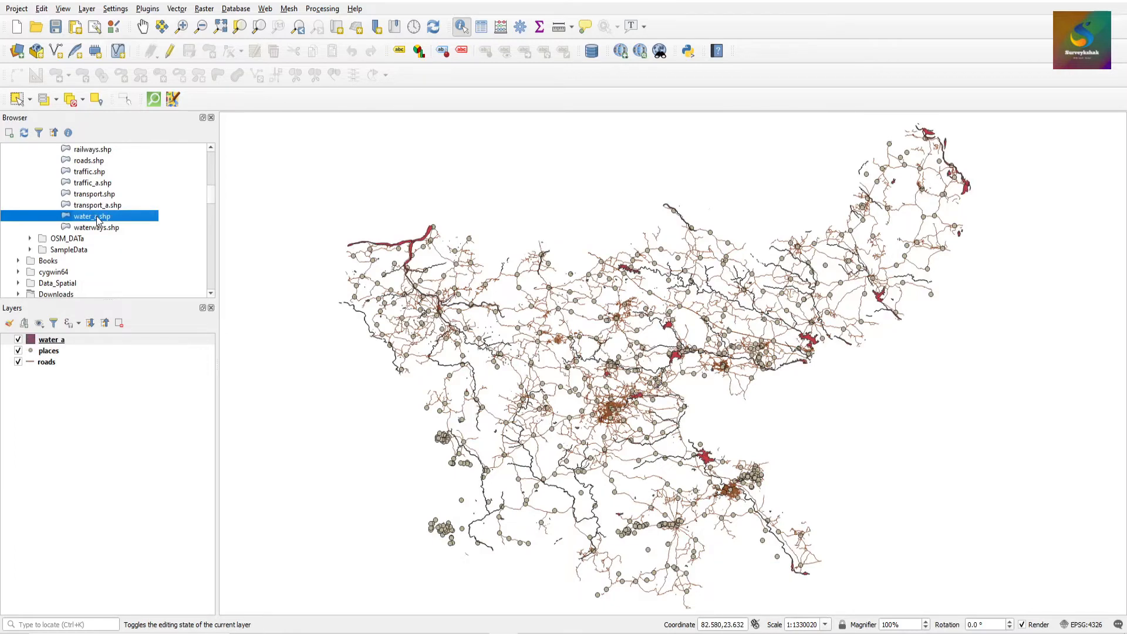
{"action": "scroll", "coordinate": [417, 233], "scroll_direction": "up", "scroll_amount": 3}
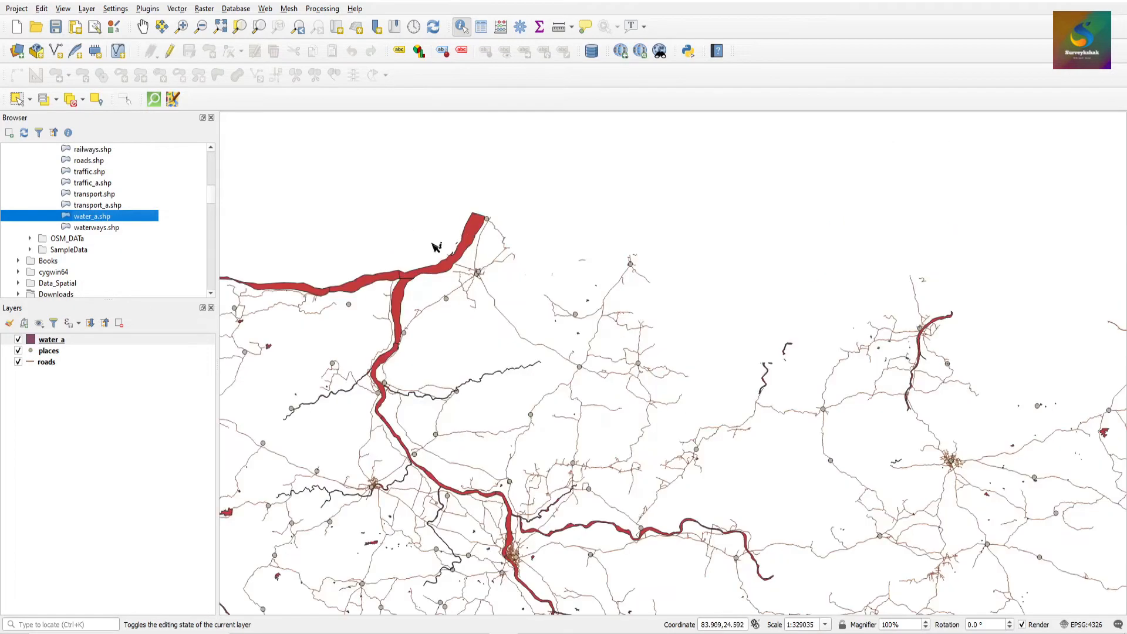
{"action": "scroll", "coordinate": [416, 233], "scroll_direction": "down", "scroll_amount": 3}
Check the geometry type of the water_a layer in its properties information
{"action": "left_click", "coordinate": [66, 342]}
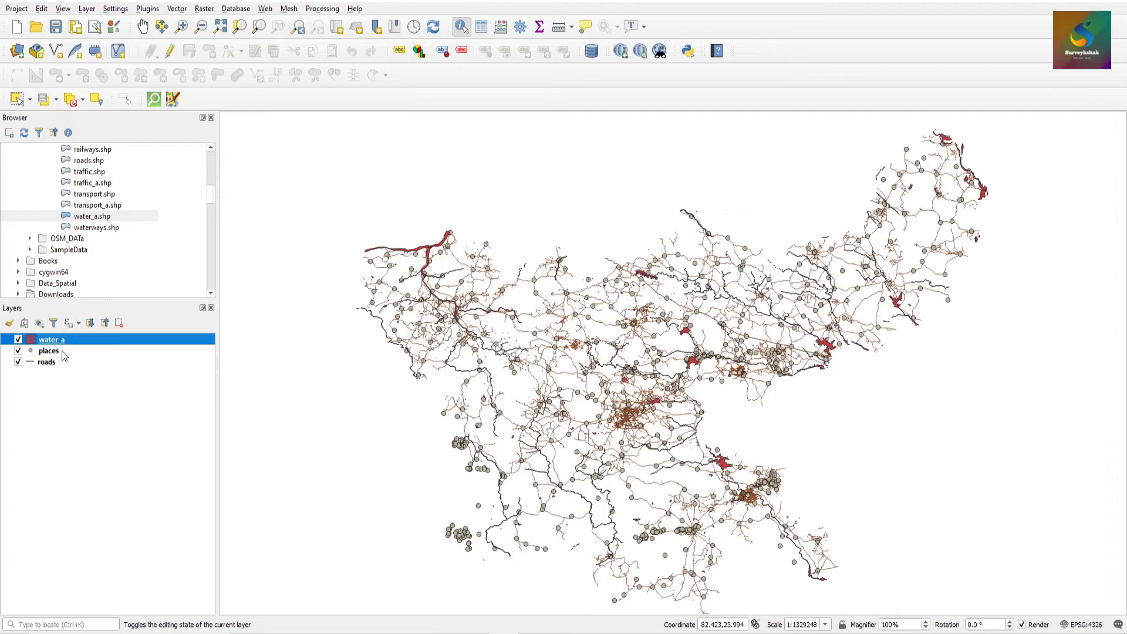
{"action": "right_click", "coordinate": [67, 344]}
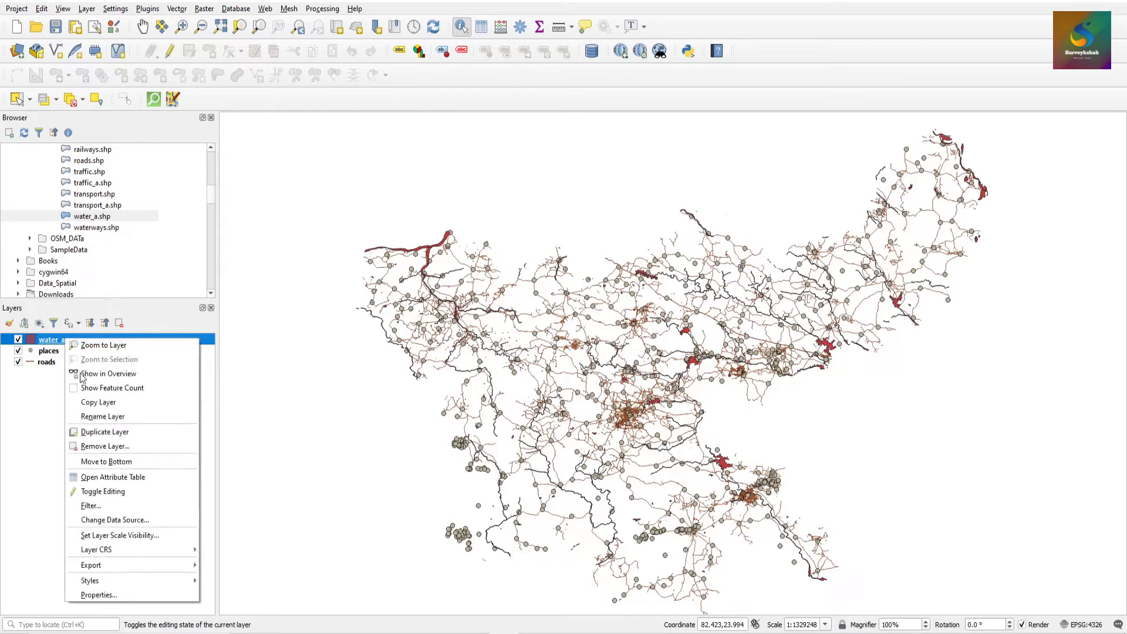
{"action": "left_click", "coordinate": [128, 595]}
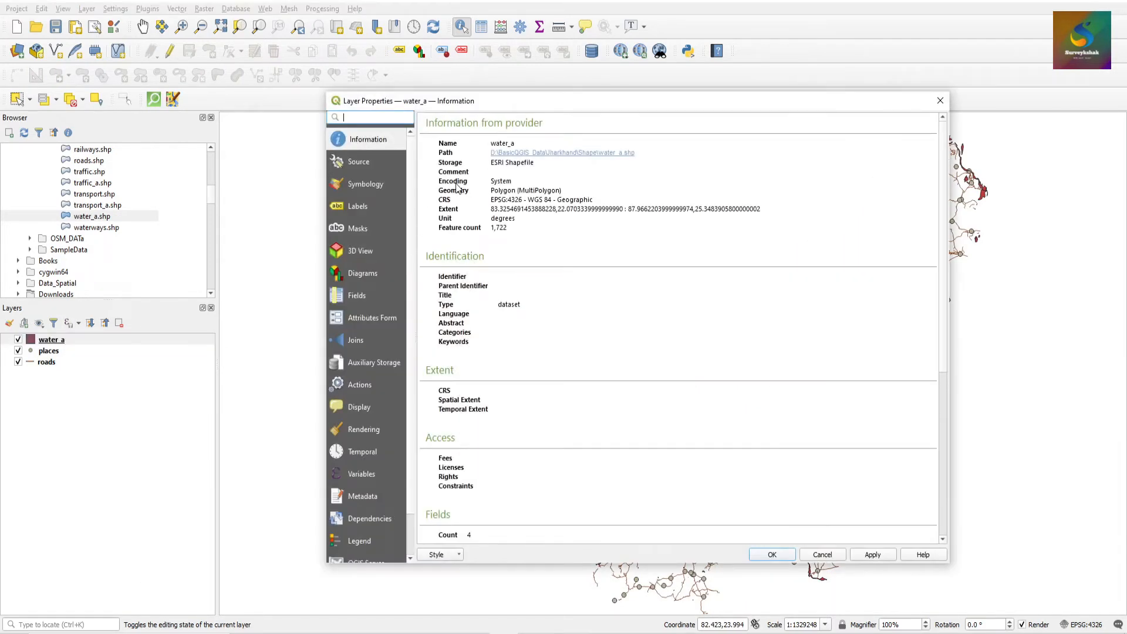
{"action": "left_click_drag", "start_coordinate": [491, 191], "coordinate": [561, 192]}
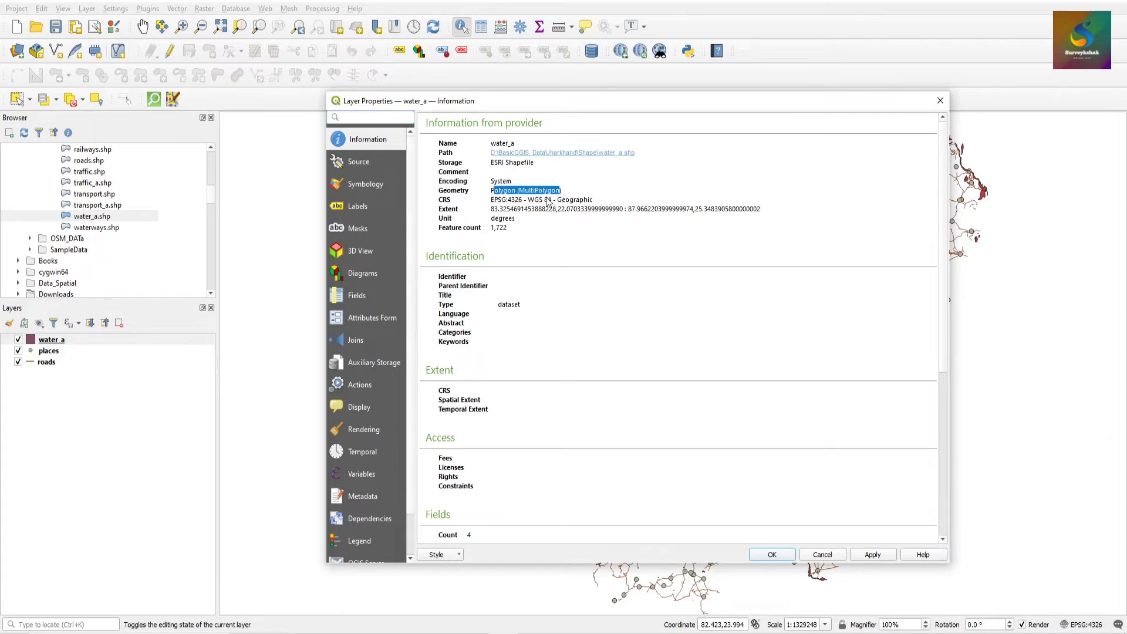
{"action": "left_click", "coordinate": [528, 207]}
{"action": "left_click", "coordinate": [774, 554]}
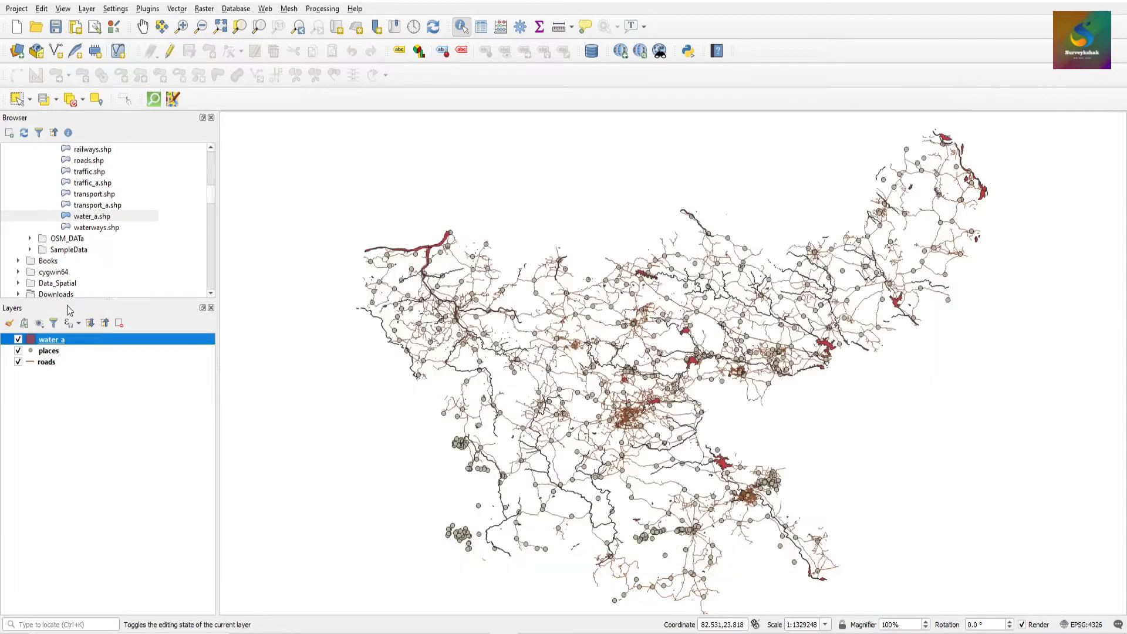
{"action": "left_click", "coordinate": [93, 405]}
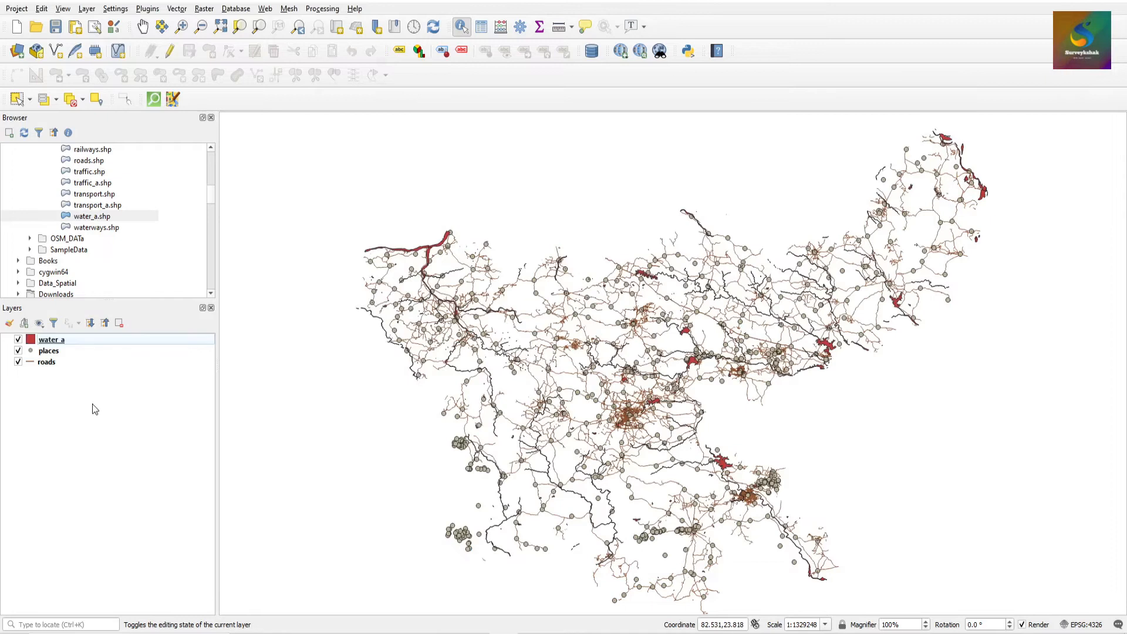
Open the attribute table of the roads layer
{"action": "left_click", "coordinate": [51, 365]}
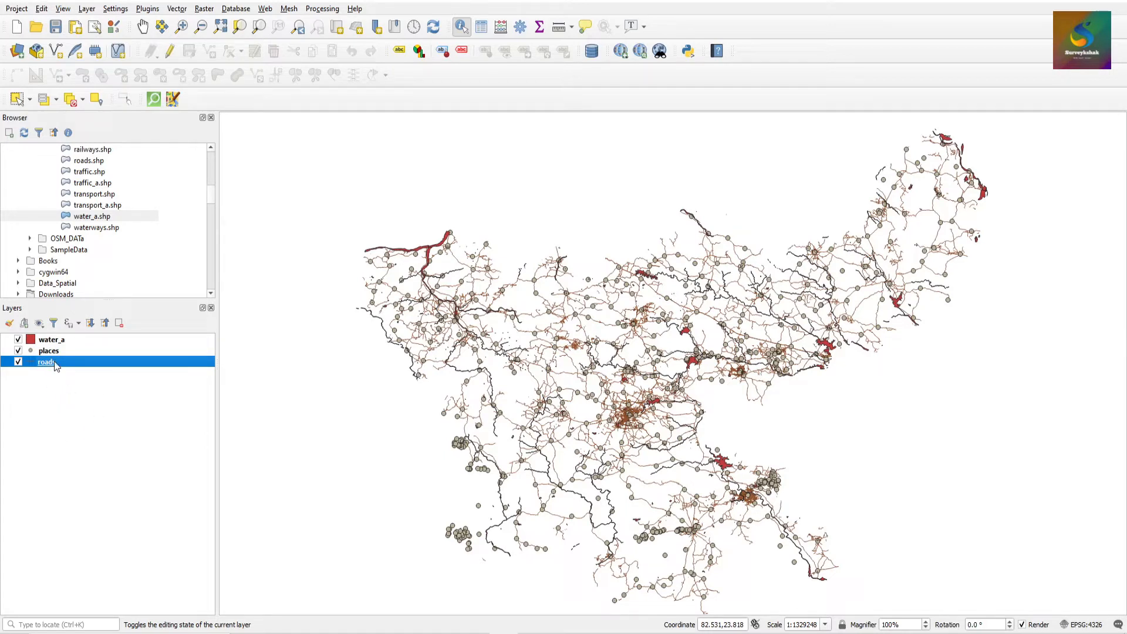
{"action": "right_click", "coordinate": [54, 361]}
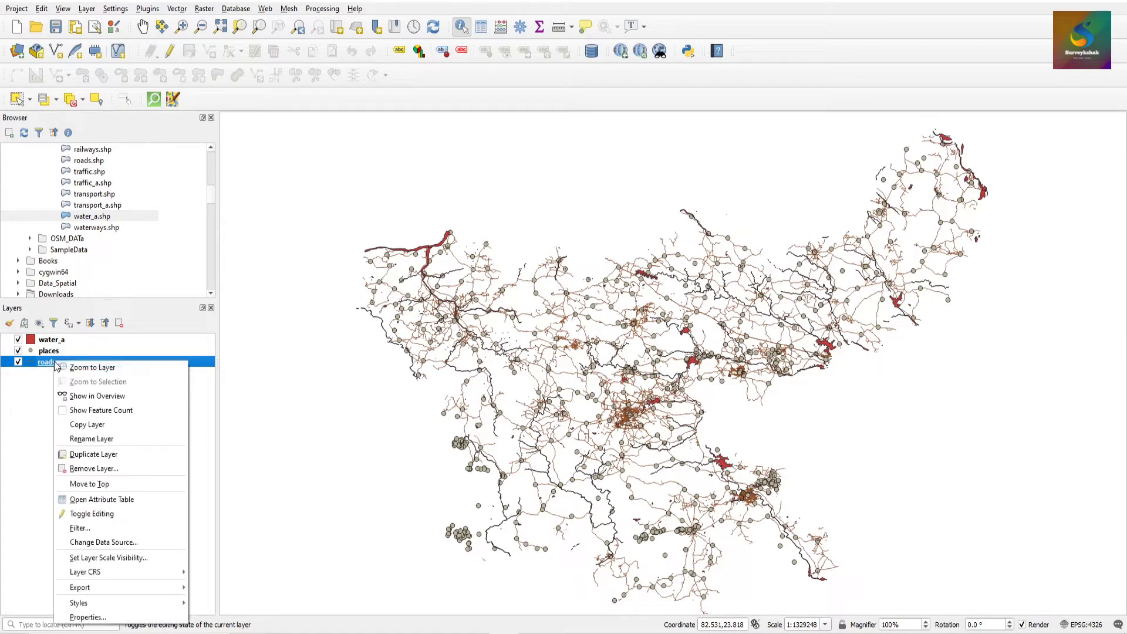
{"action": "left_click", "coordinate": [89, 500]}
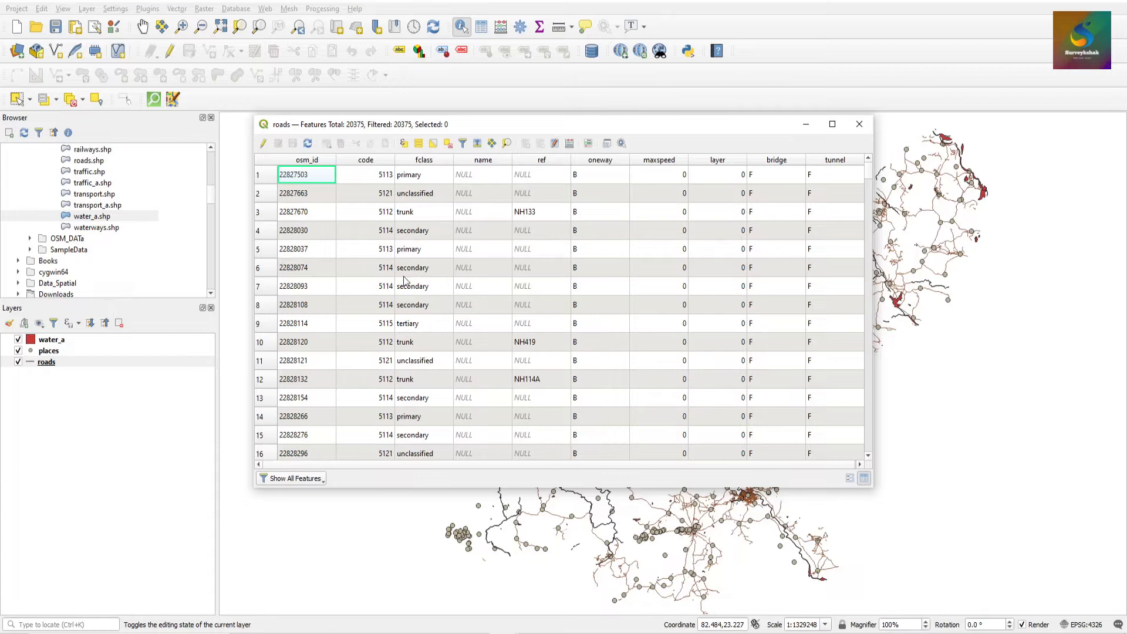
{"action": "left_click", "coordinate": [85, 366]}
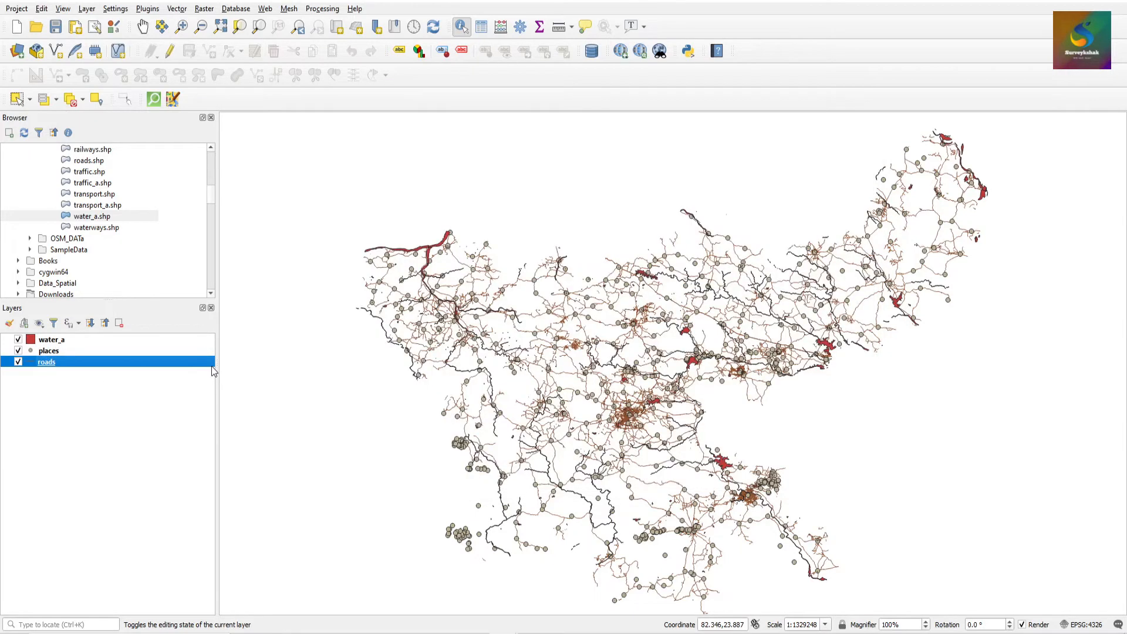
{"action": "key", "text": "alt+Tab"}
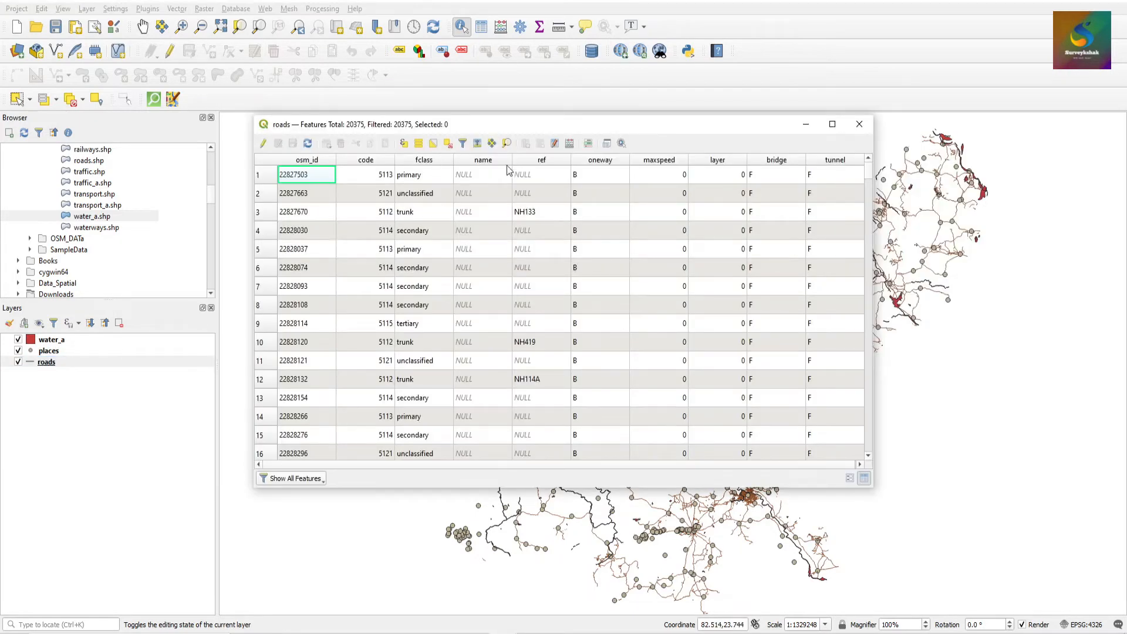
Sort the roads attribute table by name, by ref and by code, and examine individual name and ref cells
{"action": "left_click", "coordinate": [490, 162]}
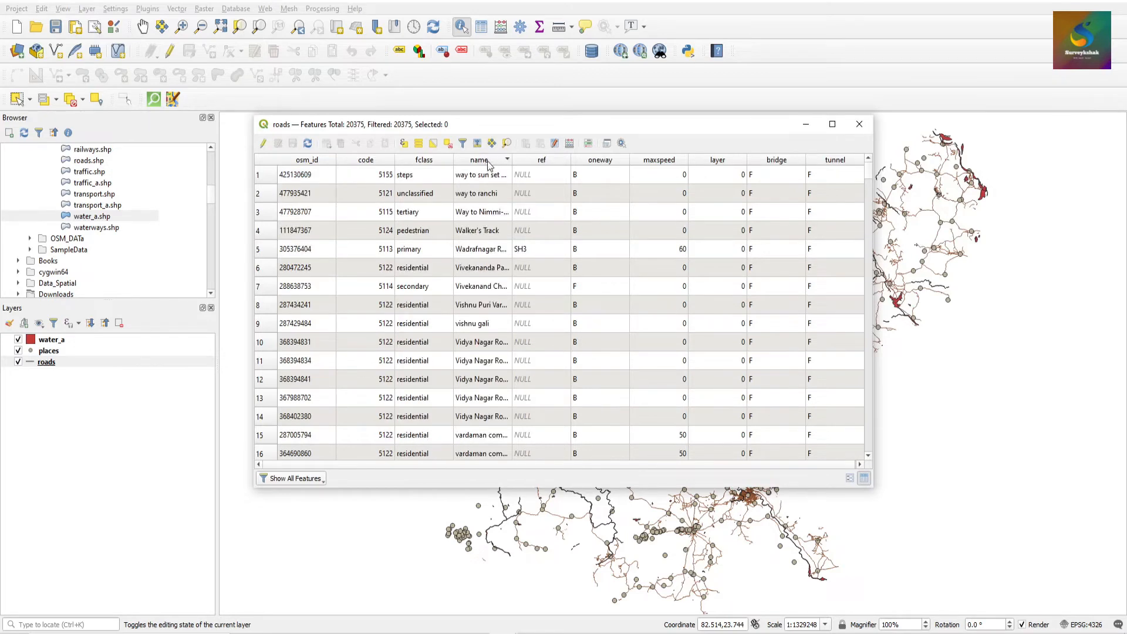
{"action": "left_click", "coordinate": [526, 162]}
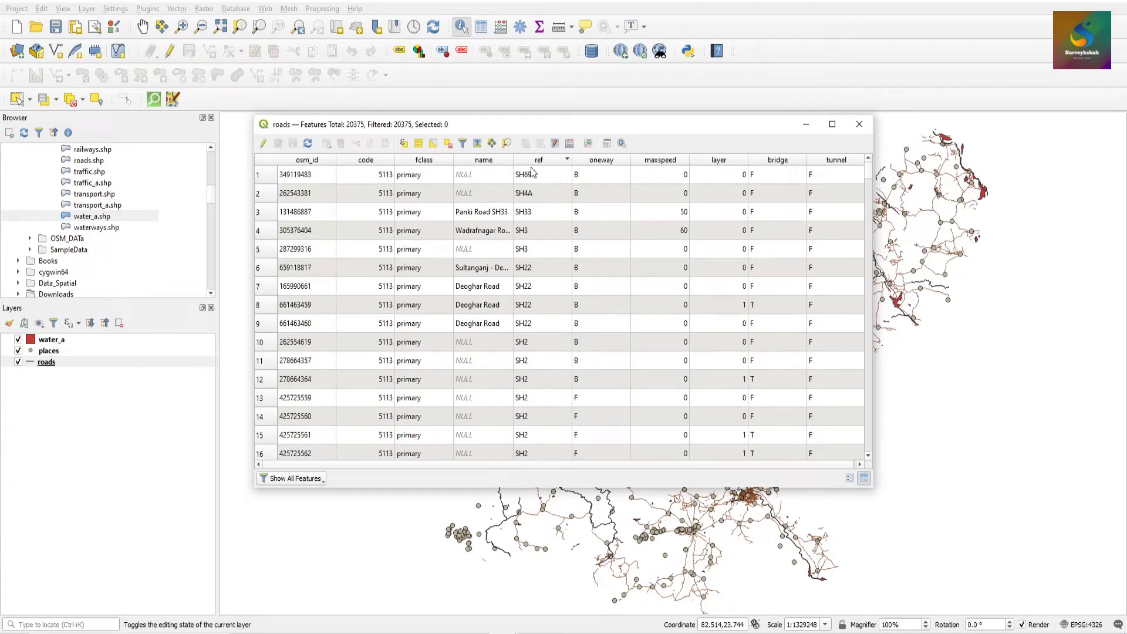
{"action": "left_click", "coordinate": [533, 162]}
{"action": "left_click", "coordinate": [533, 162]}
{"action": "left_click", "coordinate": [370, 162]}
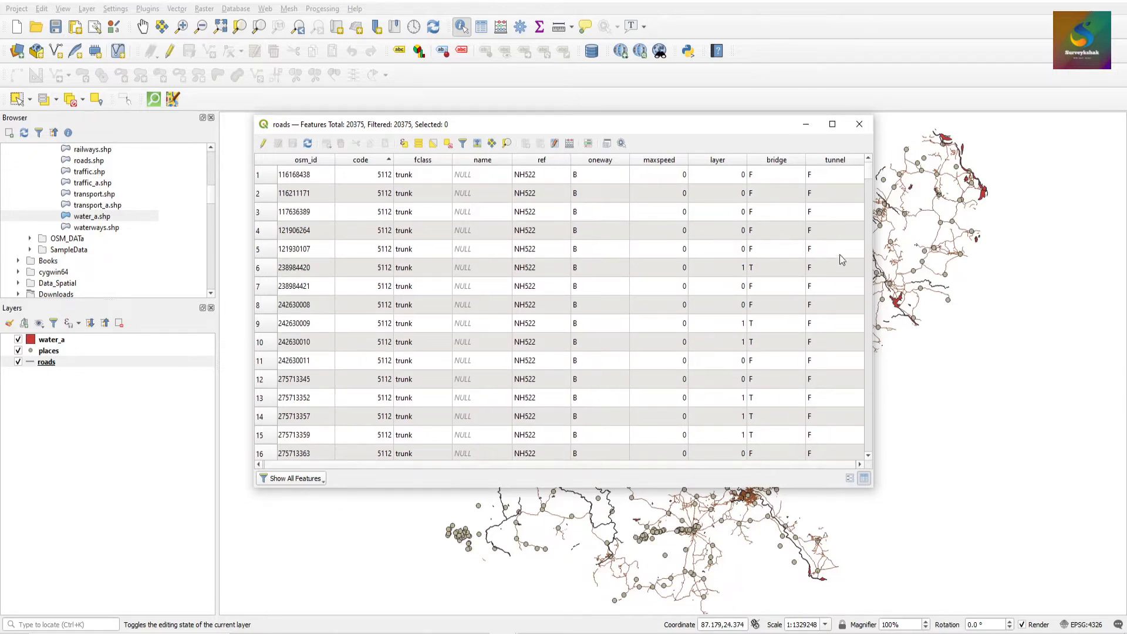
{"action": "left_click", "coordinate": [466, 453]}
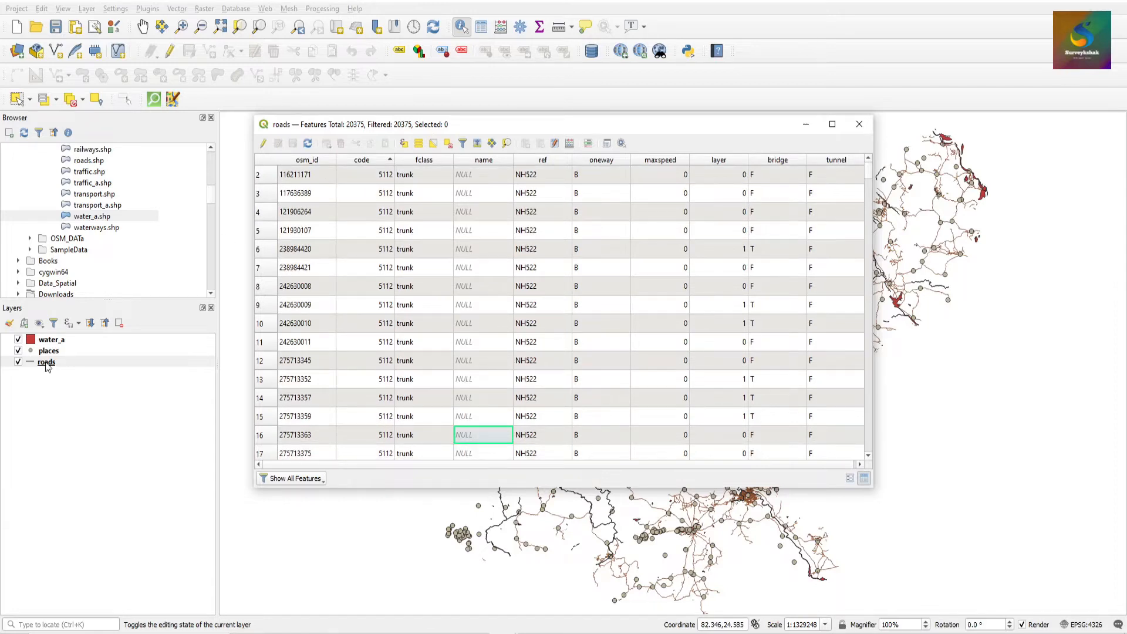
{"action": "left_click", "coordinate": [540, 175]}
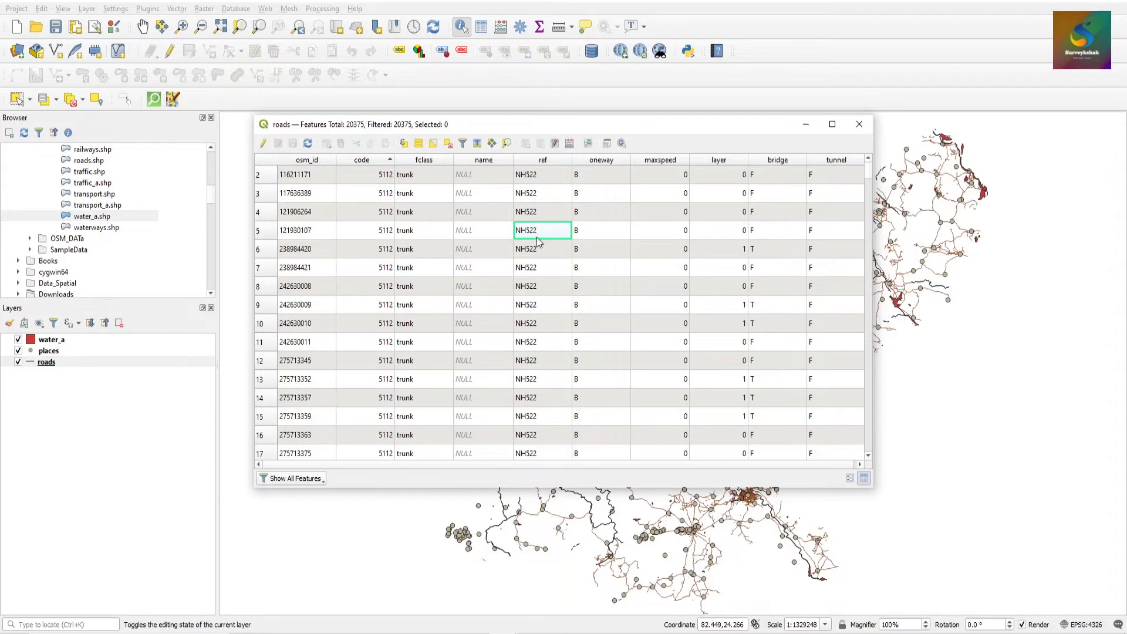
Look through the ref values of the trunk roads and sort the roads attribute table by ref
{"action": "scroll", "coordinate": [538, 249], "scroll_direction": "down", "scroll_amount": 1}
{"action": "scroll", "coordinate": [540, 264], "scroll_direction": "down", "scroll_amount": 2}
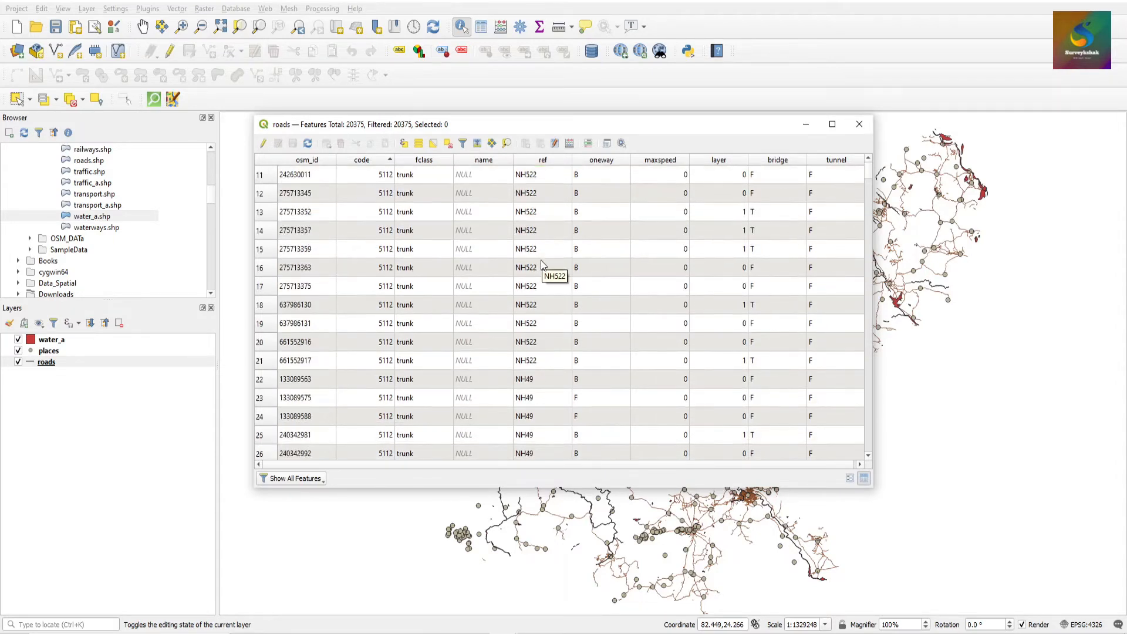
{"action": "scroll", "coordinate": [543, 305], "scroll_direction": "down", "scroll_amount": 5}
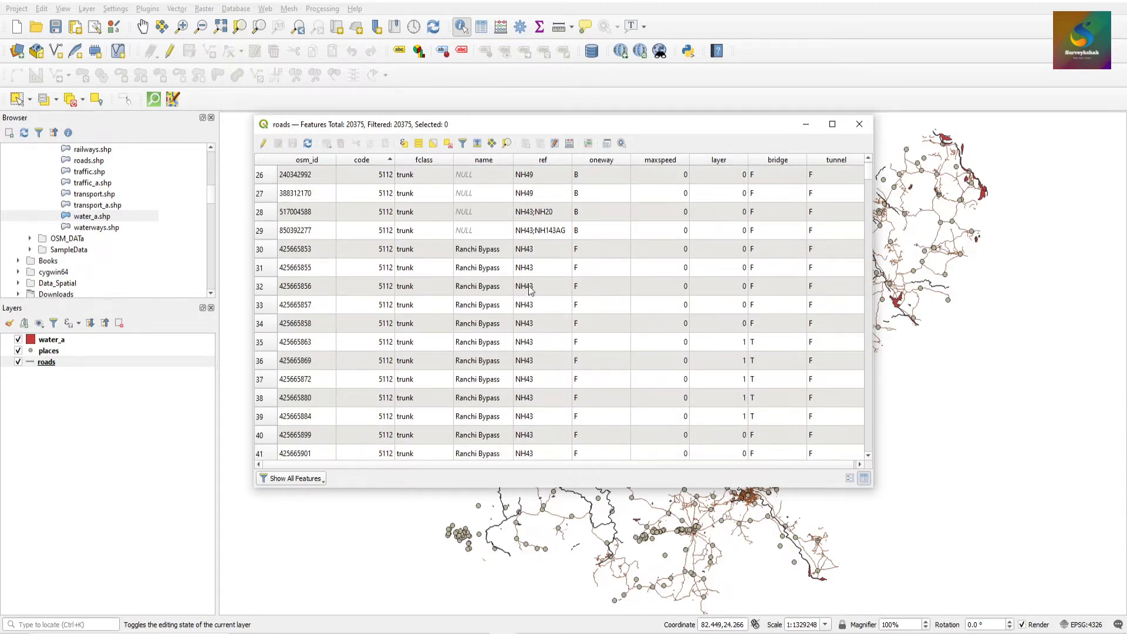
{"action": "left_click", "coordinate": [533, 267]}
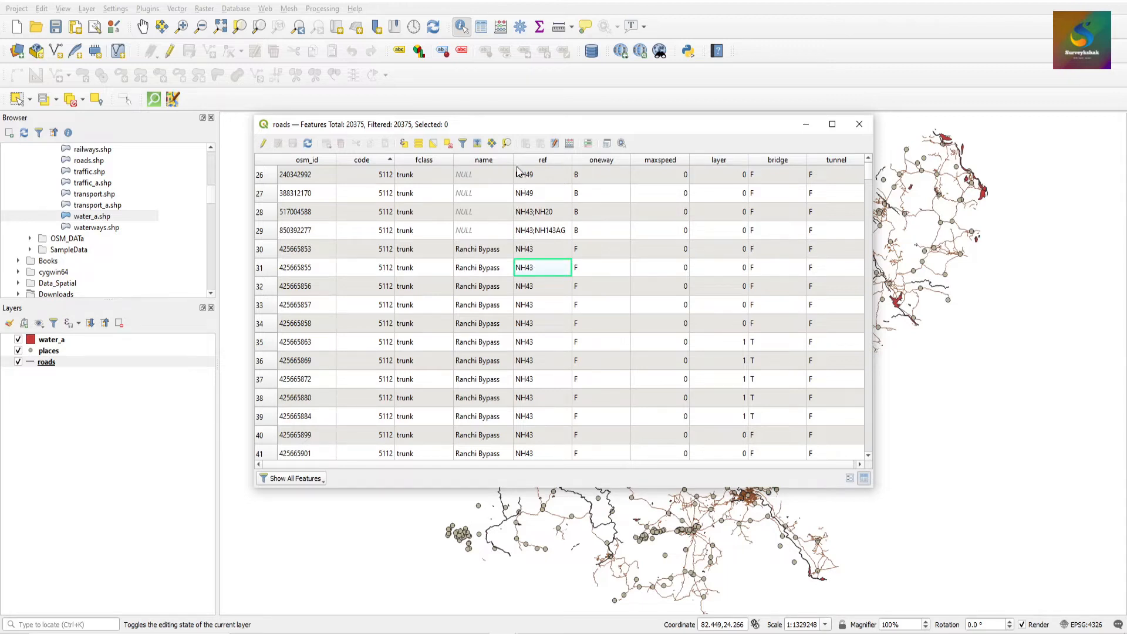
{"action": "left_click", "coordinate": [540, 161]}
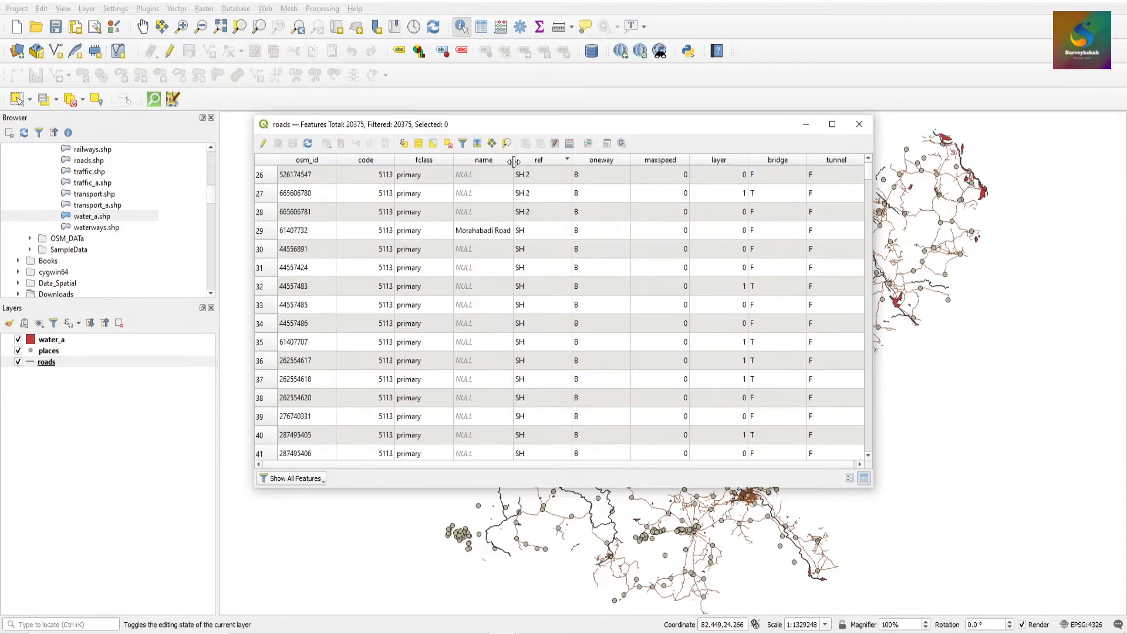
Widen the name column, sort the roads table by name, browse its records and close the table
{"action": "left_click_drag", "start_coordinate": [514, 161], "coordinate": [568, 161]}
{"action": "left_click", "coordinate": [546, 161]}
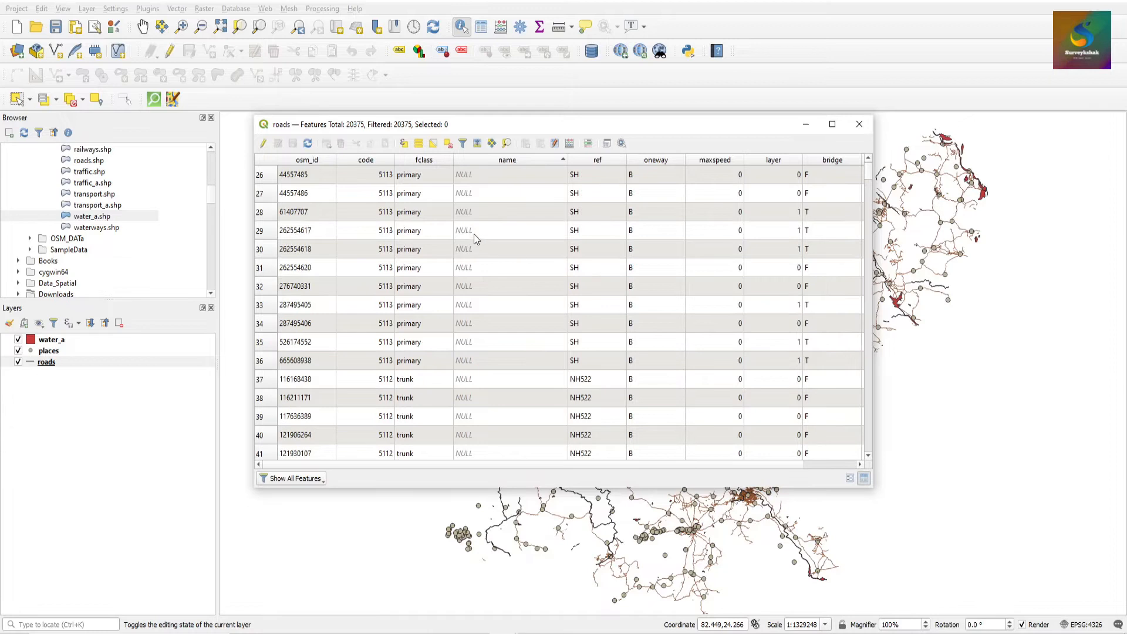
{"action": "scroll", "coordinate": [509, 326], "scroll_direction": "down", "scroll_amount": 20}
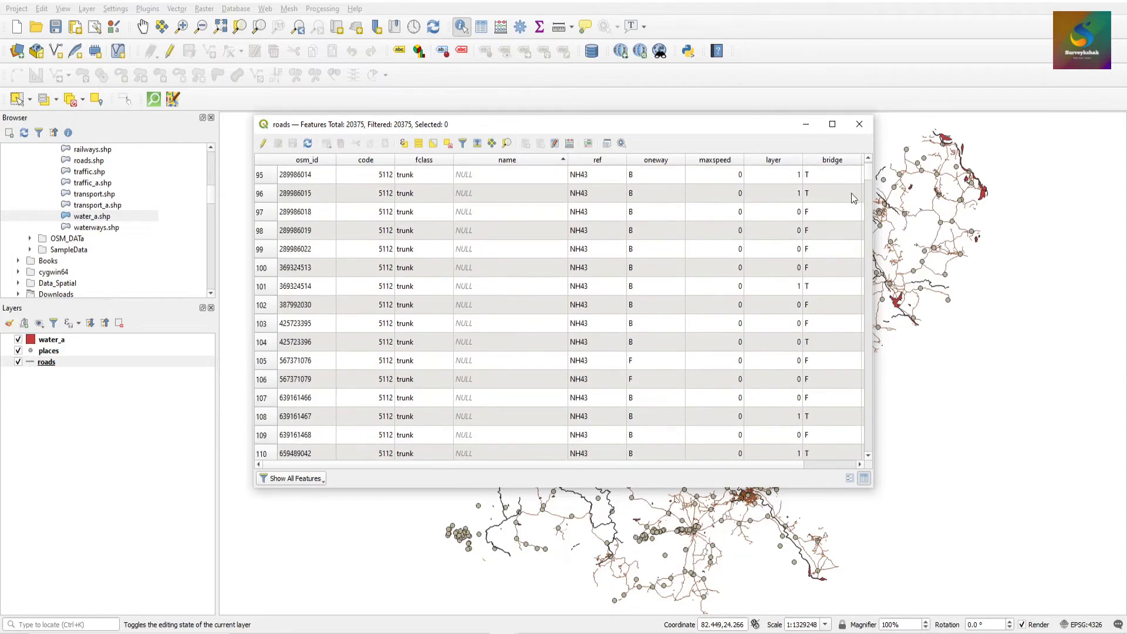
{"action": "left_click", "coordinate": [870, 223]}
{"action": "left_click", "coordinate": [862, 383]}
{"action": "left_click", "coordinate": [866, 396]}
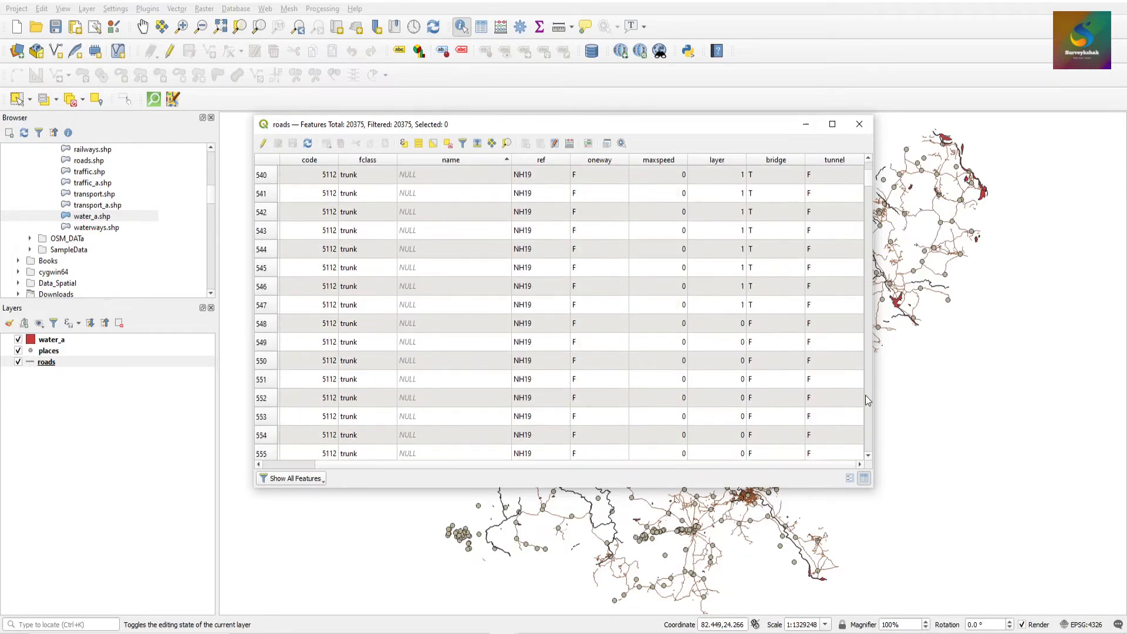
{"action": "left_click", "coordinate": [859, 124]}
{"action": "left_click", "coordinate": [338, 323]}
Reopen the attribute table of the roads layer, browse its named roads and close it
{"action": "left_click", "coordinate": [51, 362]}
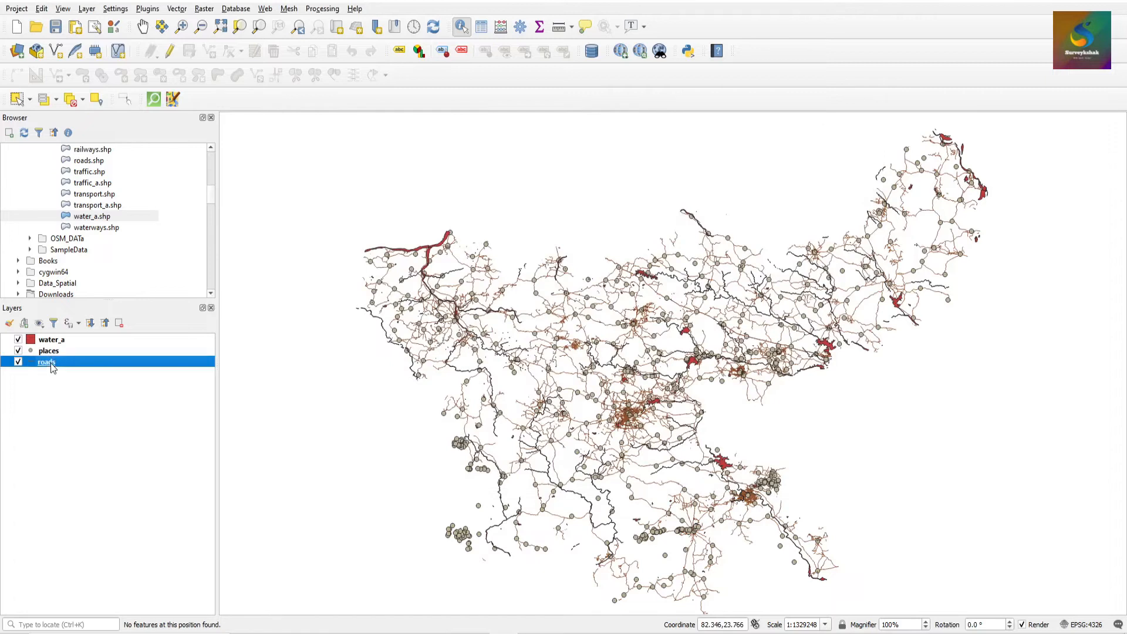
{"action": "left_click", "coordinate": [482, 28]}
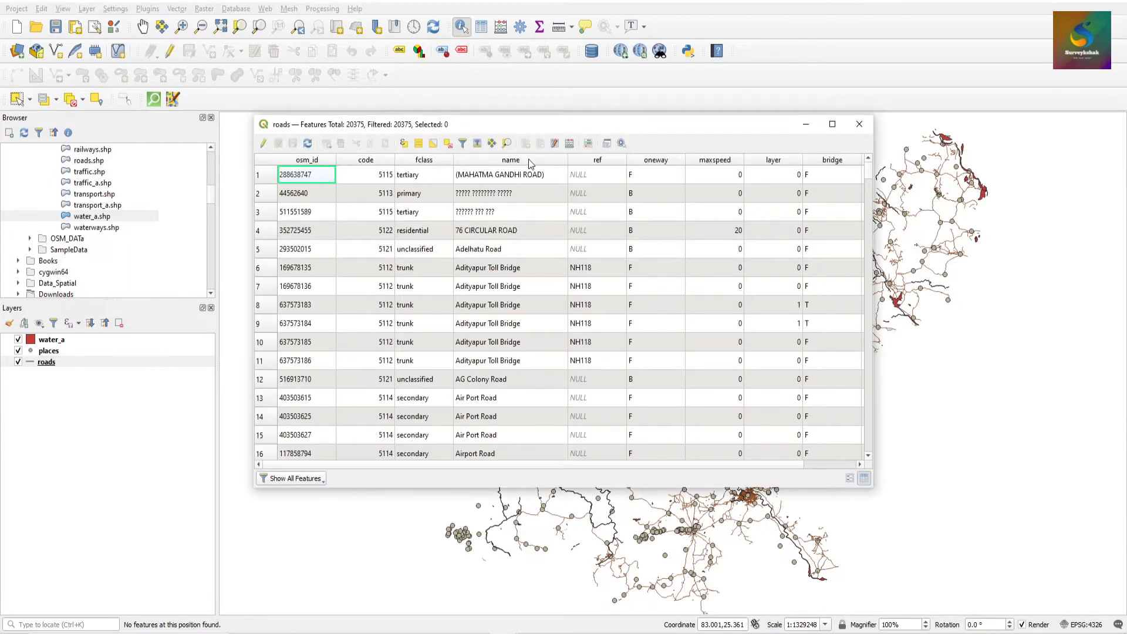
{"action": "left_click", "coordinate": [859, 124]}
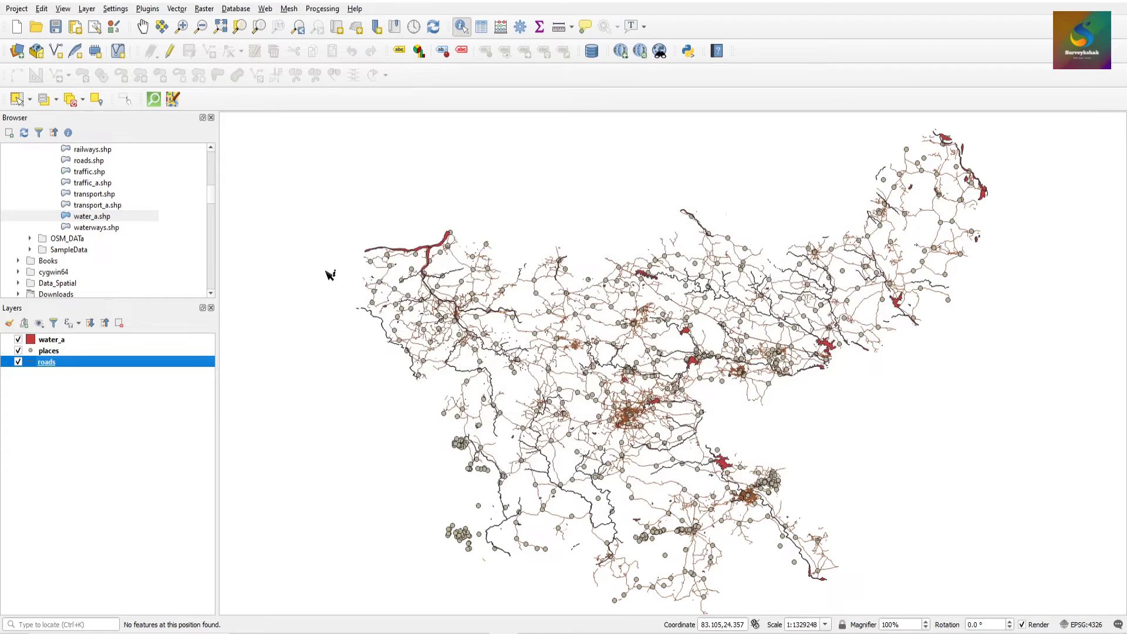
{"action": "key", "text": "F6"}
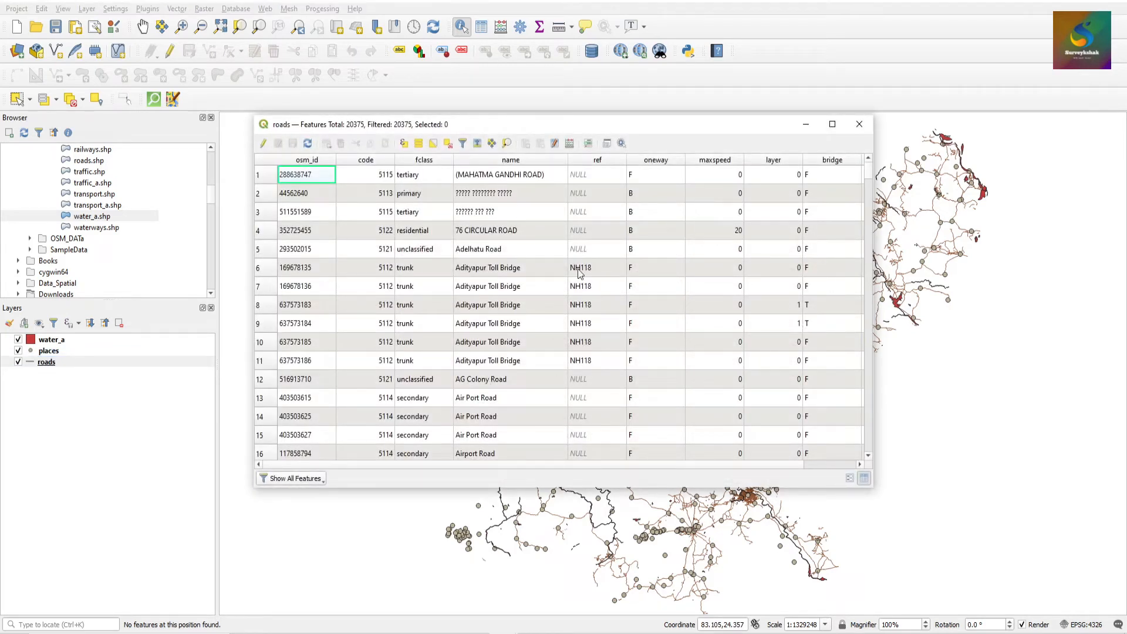
{"action": "scroll", "coordinate": [648, 317], "scroll_direction": "down", "scroll_amount": 11}
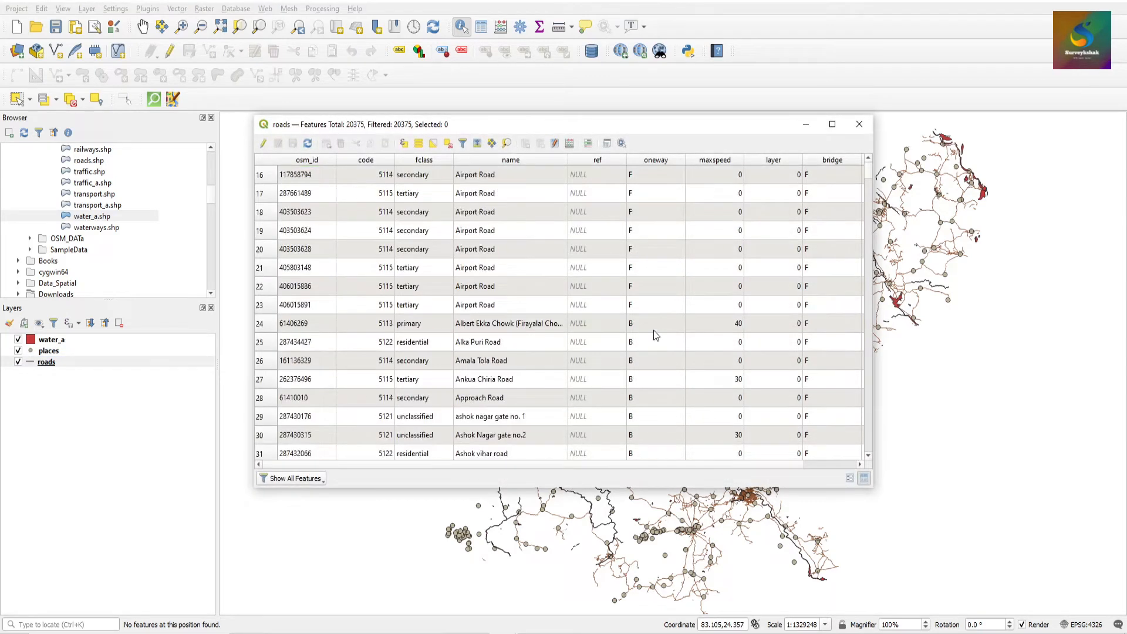
{"action": "left_click", "coordinate": [859, 131]}
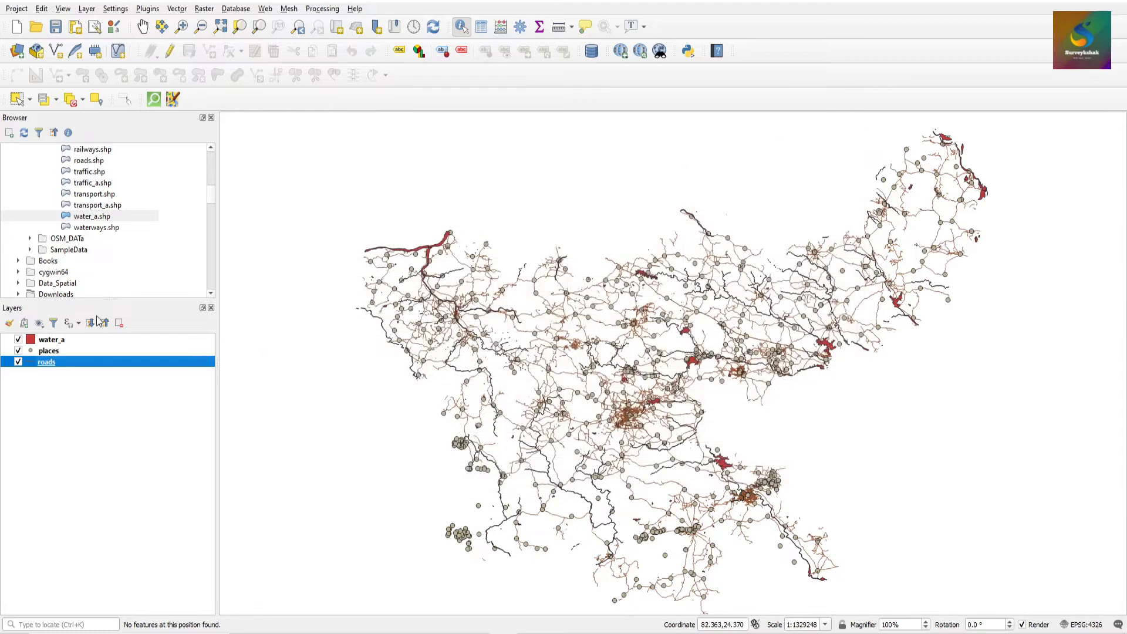
Open the attribute table of the places layer, look through its records and close it
{"action": "left_click", "coordinate": [42, 352]}
{"action": "left_click", "coordinate": [482, 28]}
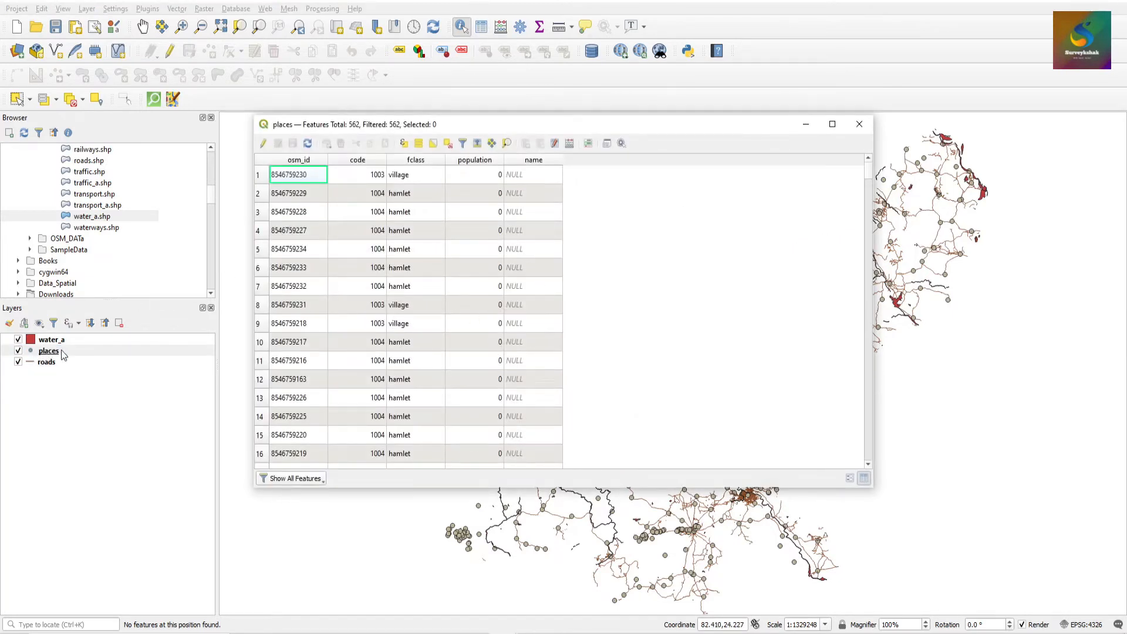
{"action": "scroll", "coordinate": [405, 203], "scroll_direction": "down", "scroll_amount": 11}
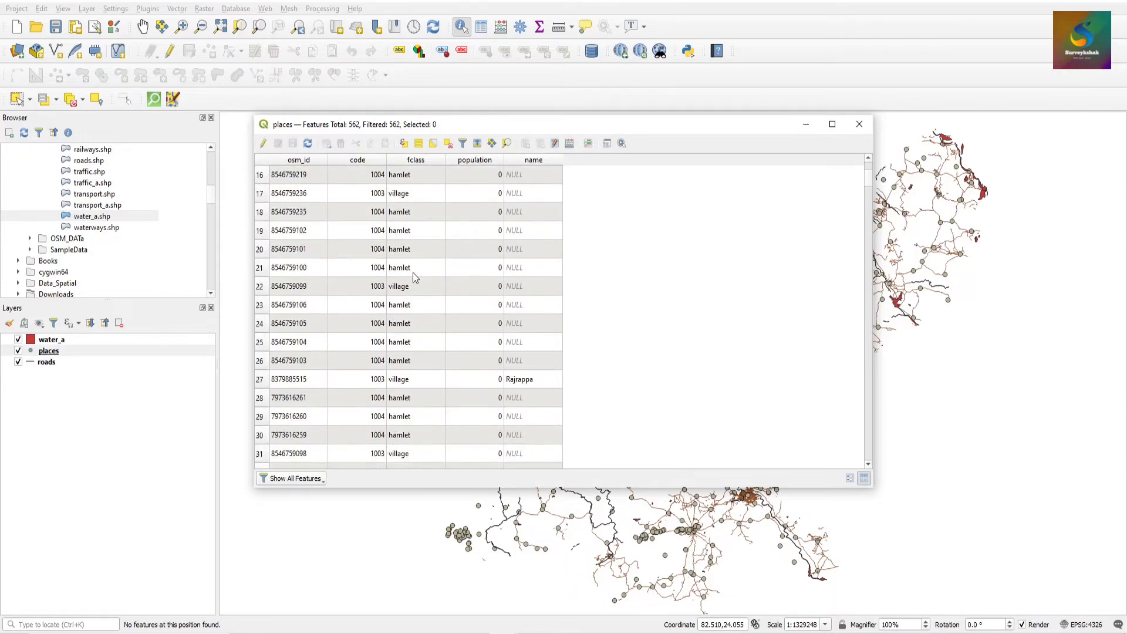
{"action": "scroll", "coordinate": [524, 200], "scroll_direction": "down", "scroll_amount": 10}
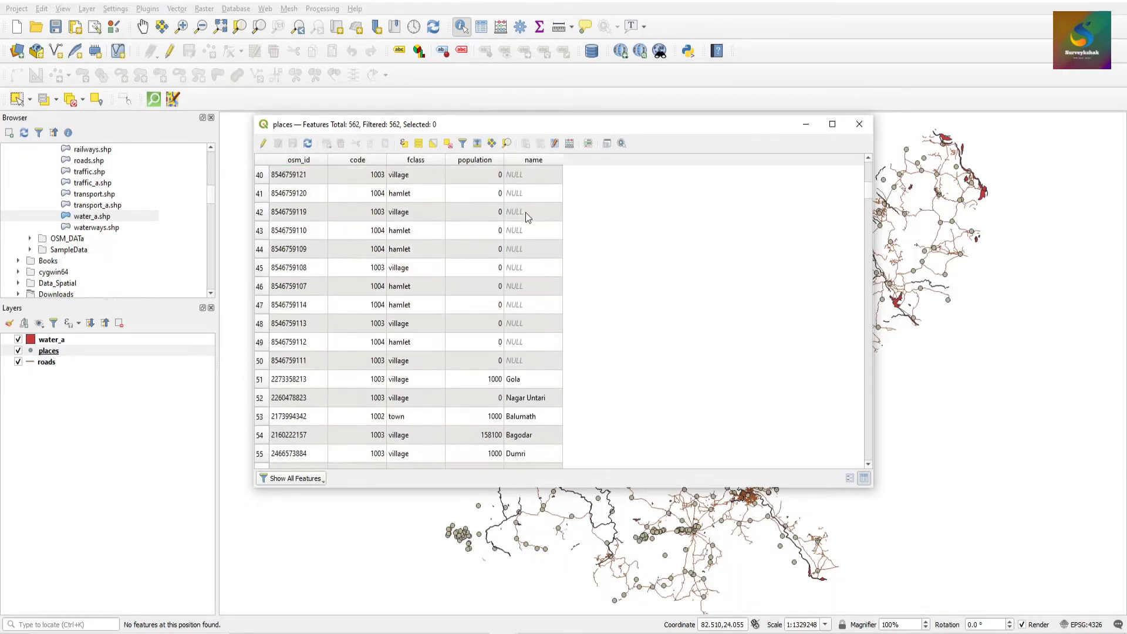
{"action": "left_click", "coordinate": [858, 125]}
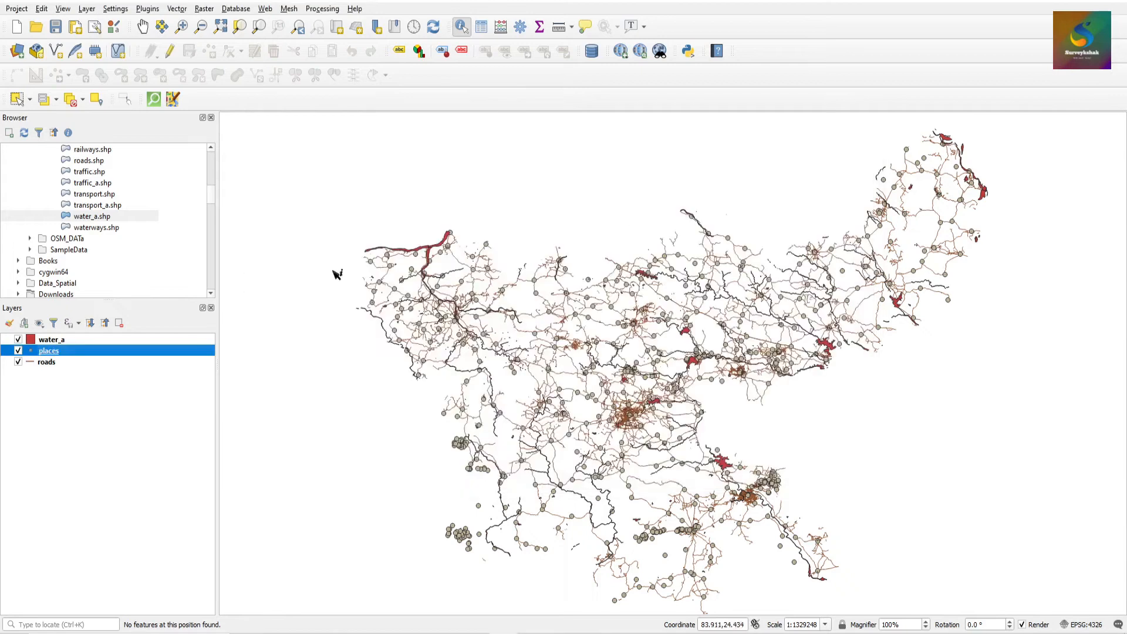
Review the records in the water_a layer's attribute table, close it and clear the layer selection
{"action": "left_click", "coordinate": [51, 340]}
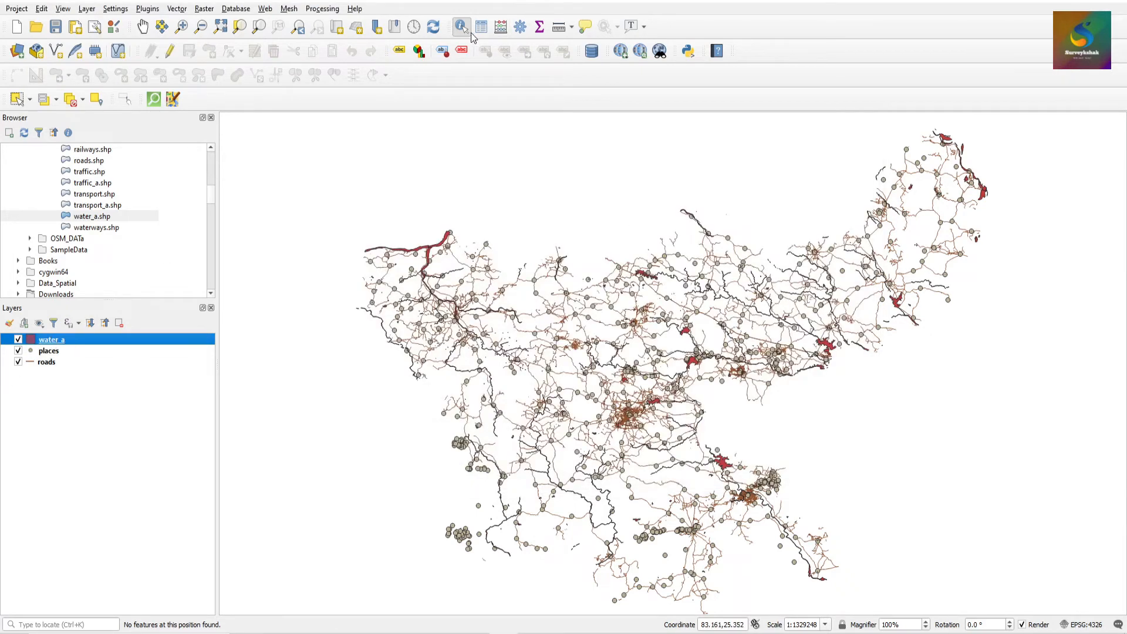
{"action": "left_click", "coordinate": [481, 27]}
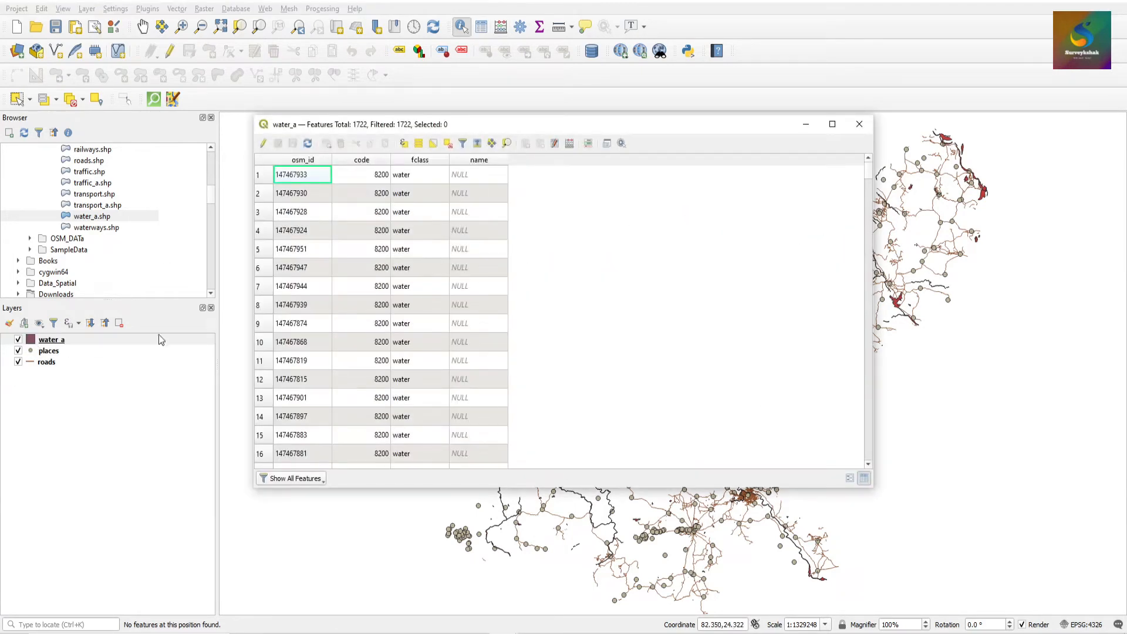
{"action": "scroll", "coordinate": [434, 291], "scroll_direction": "down", "scroll_amount": 13}
{"action": "scroll", "coordinate": [440, 285], "scroll_direction": "down", "scroll_amount": 18}
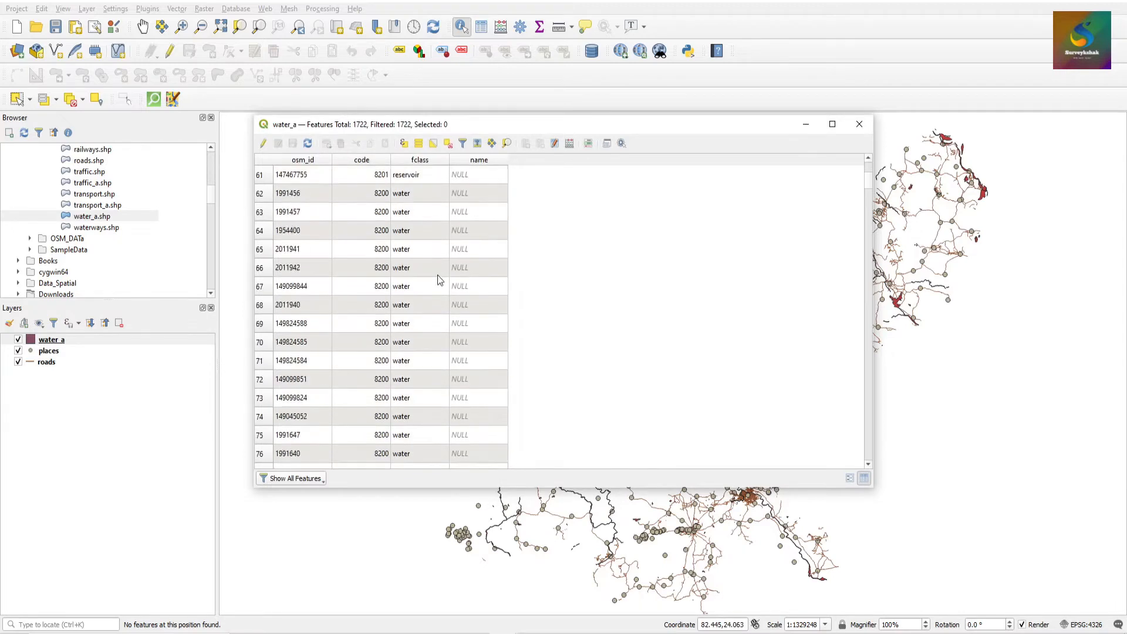
{"action": "left_click", "coordinate": [858, 124]}
{"action": "left_click", "coordinate": [92, 396]}
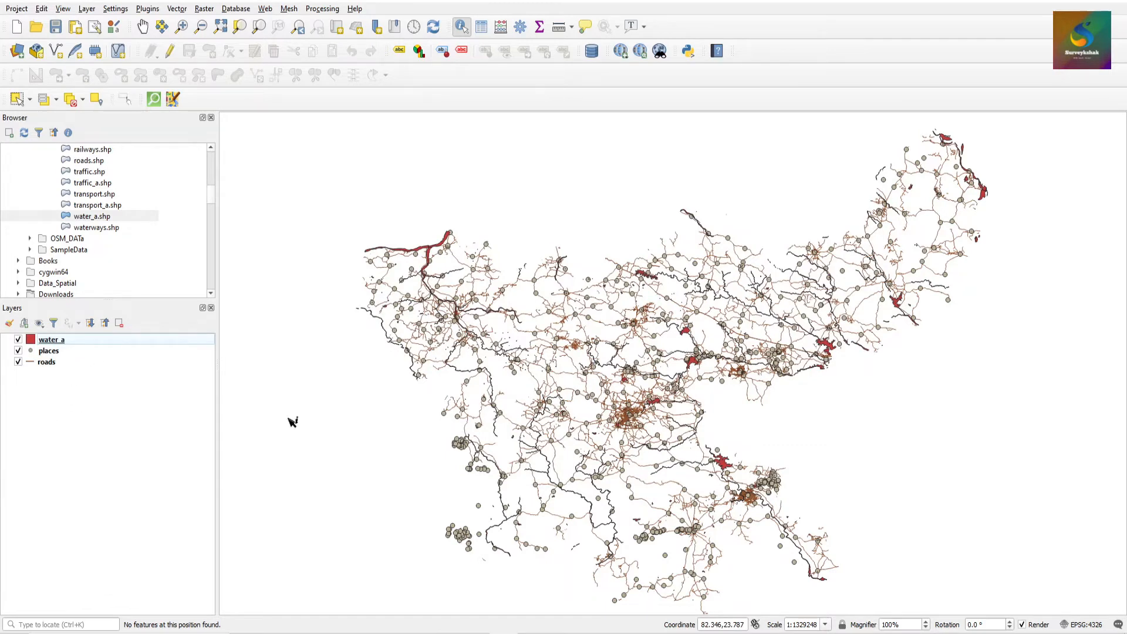
Open the symbology settings in the properties of the water_a layer
{"action": "scroll", "coordinate": [445, 234], "scroll_direction": "up", "scroll_amount": 2}
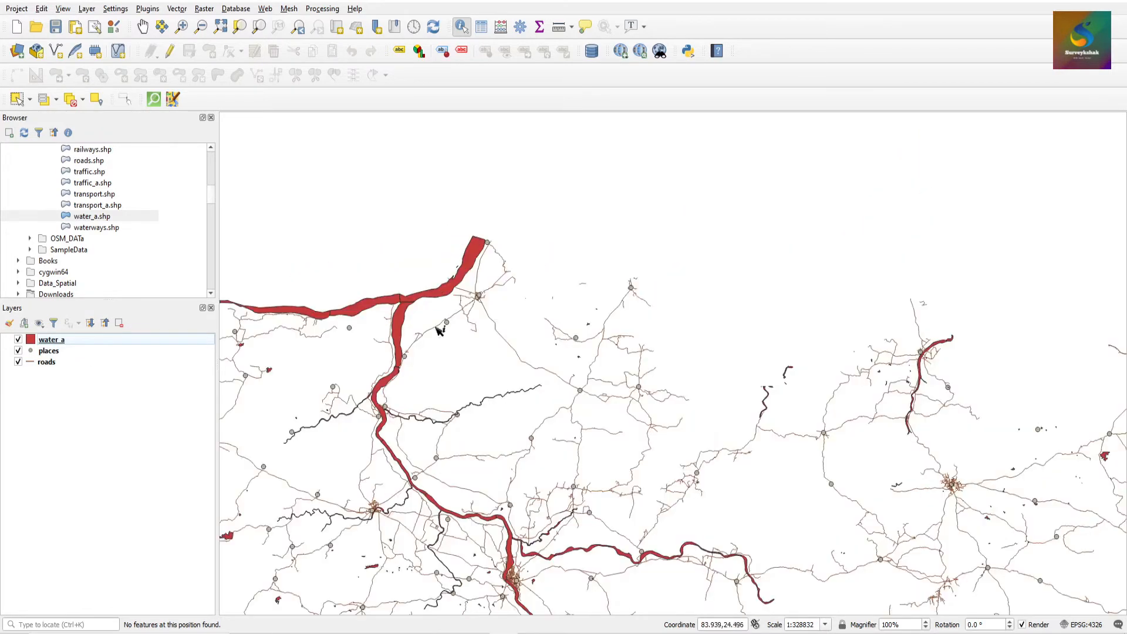
{"action": "scroll", "coordinate": [314, 280], "scroll_direction": "up", "scroll_amount": 1}
{"action": "scroll", "coordinate": [412, 295], "scroll_direction": "up", "scroll_amount": 1}
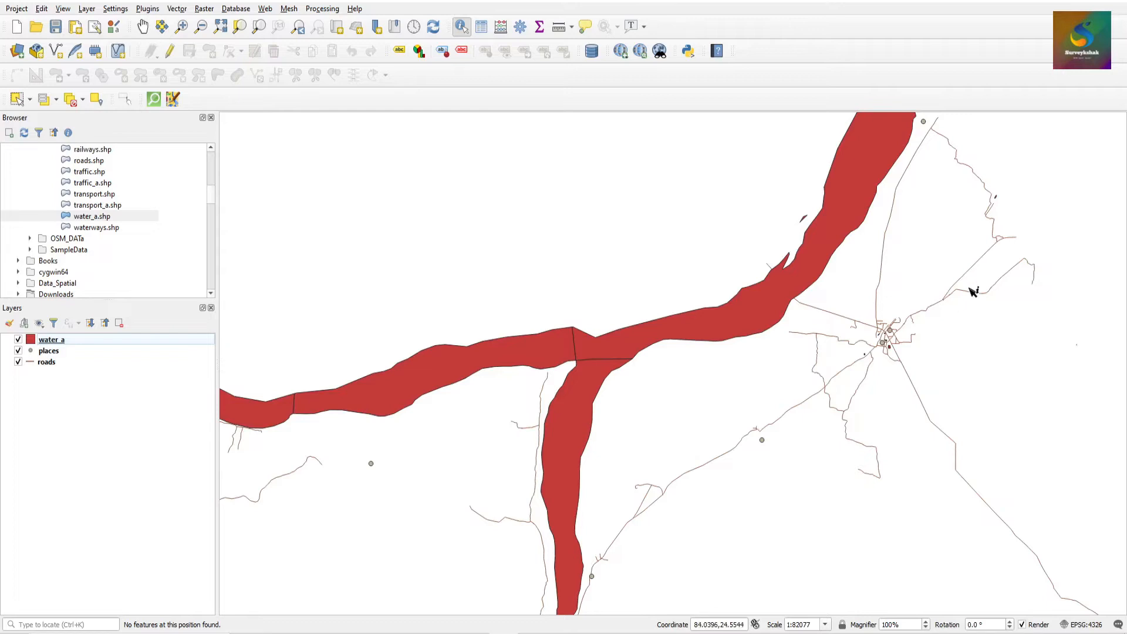
{"action": "scroll", "coordinate": [973, 292], "scroll_direction": "down", "scroll_amount": 1}
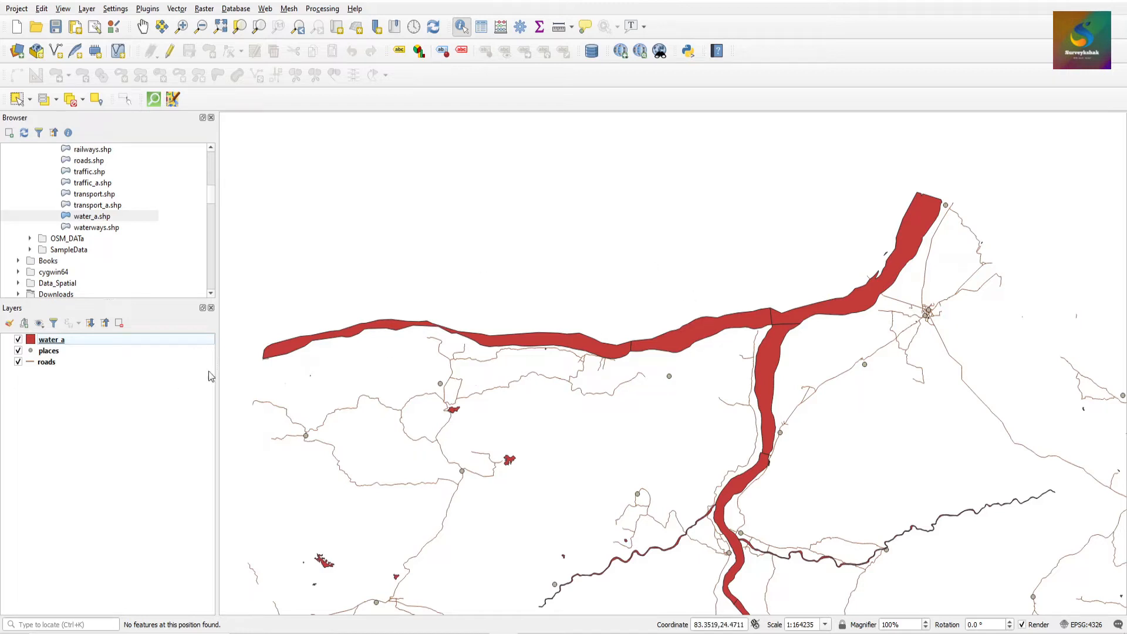
{"action": "right_click", "coordinate": [43, 345]}
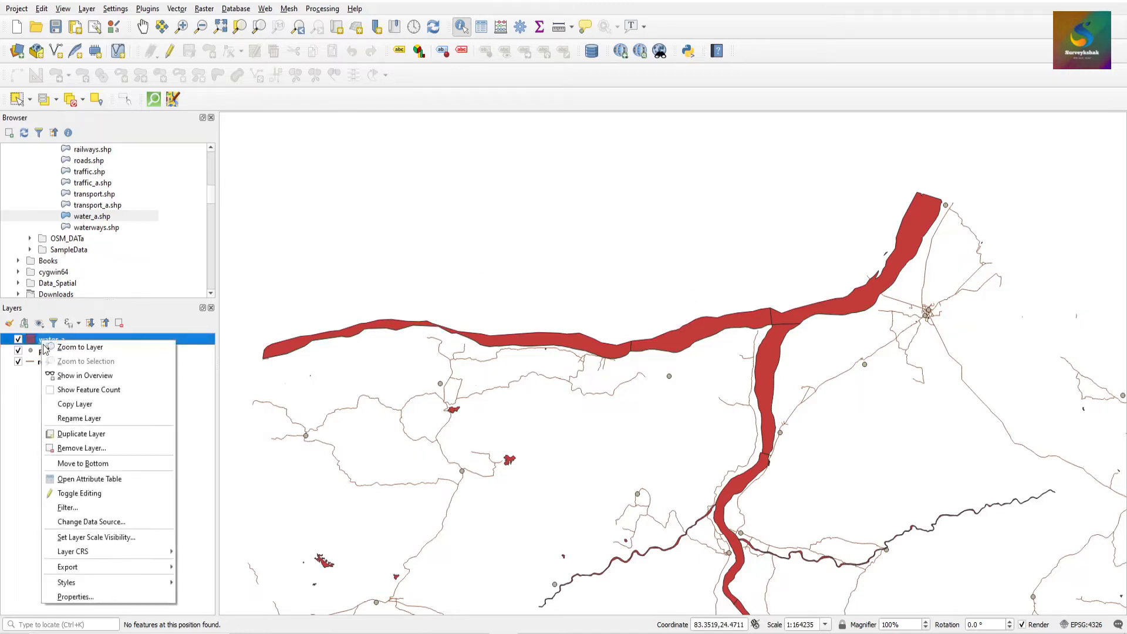
{"action": "left_click", "coordinate": [90, 596]}
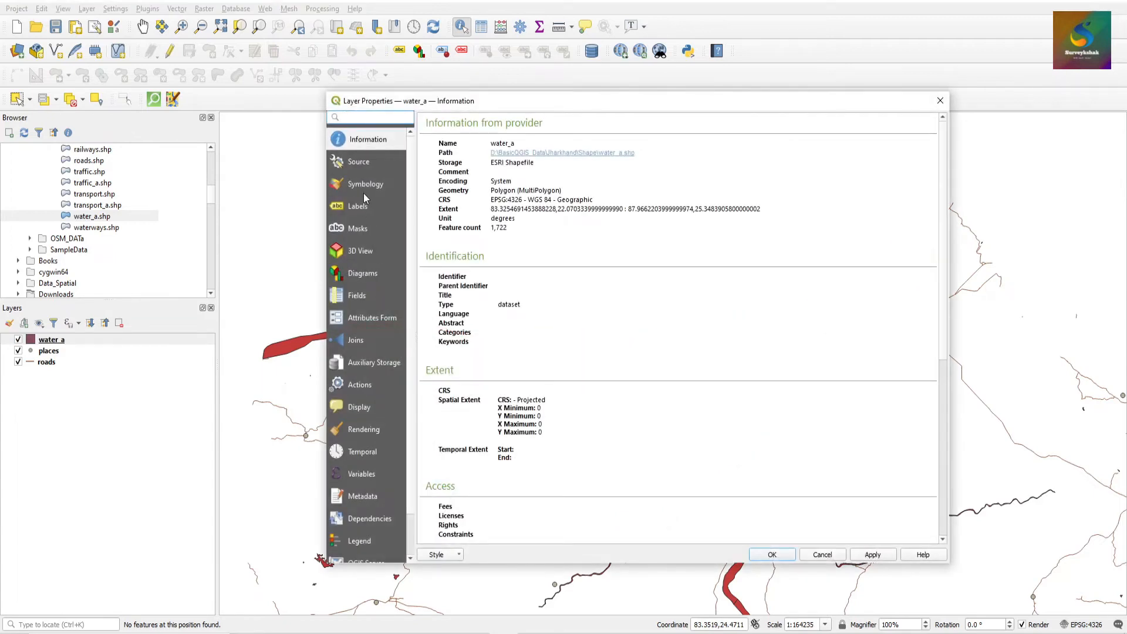
{"action": "left_click", "coordinate": [365, 186]}
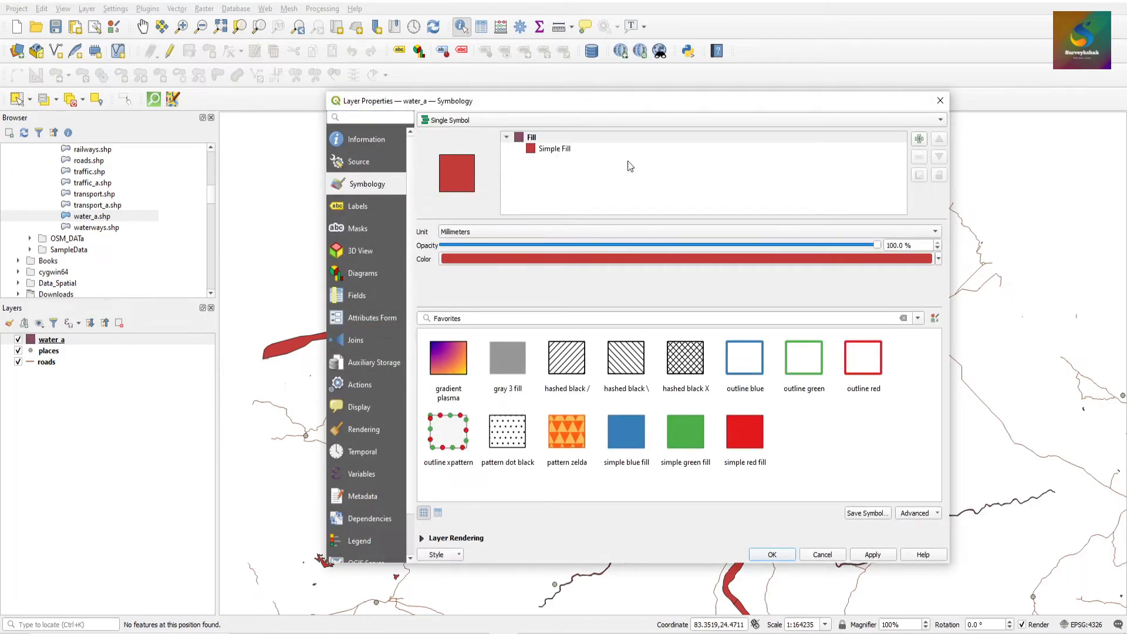
{"action": "left_click_drag", "start_coordinate": [559, 103], "coordinate": [496, 133]}
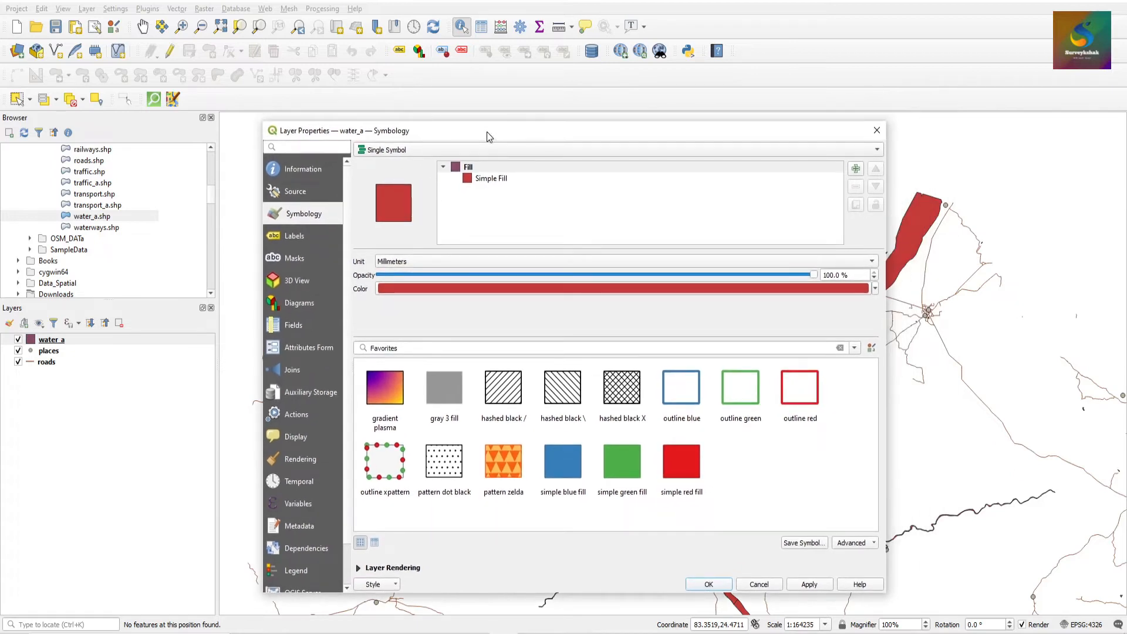
Inspect the settings of the water_a symbol's Fill and its Simple Fill component
{"action": "left_click", "coordinate": [491, 166]}
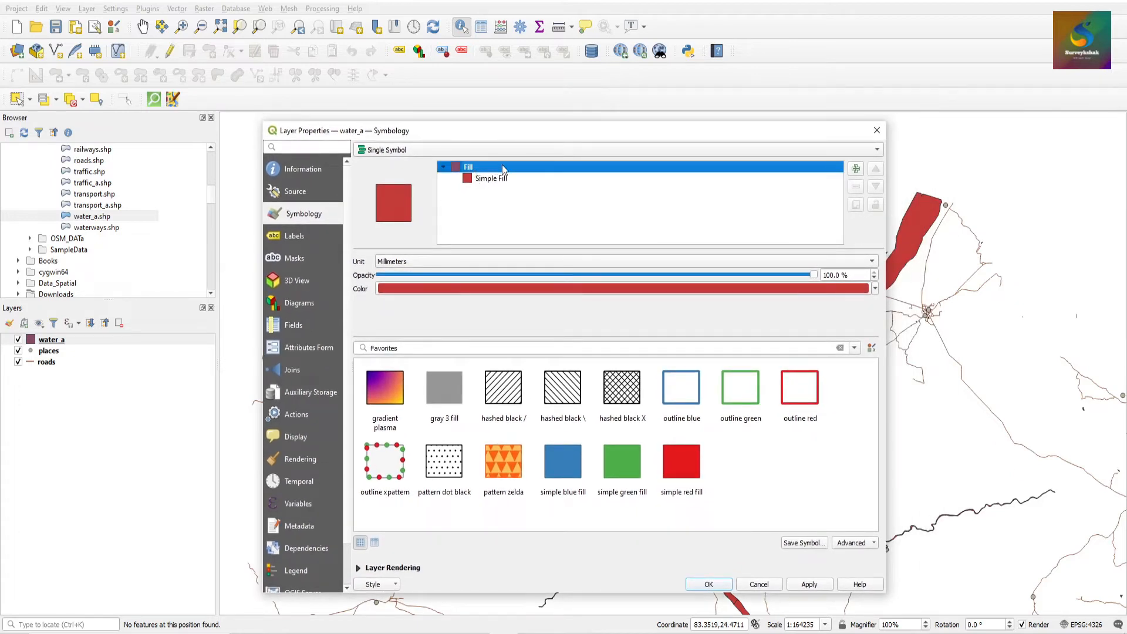
{"action": "left_click", "coordinate": [494, 178]}
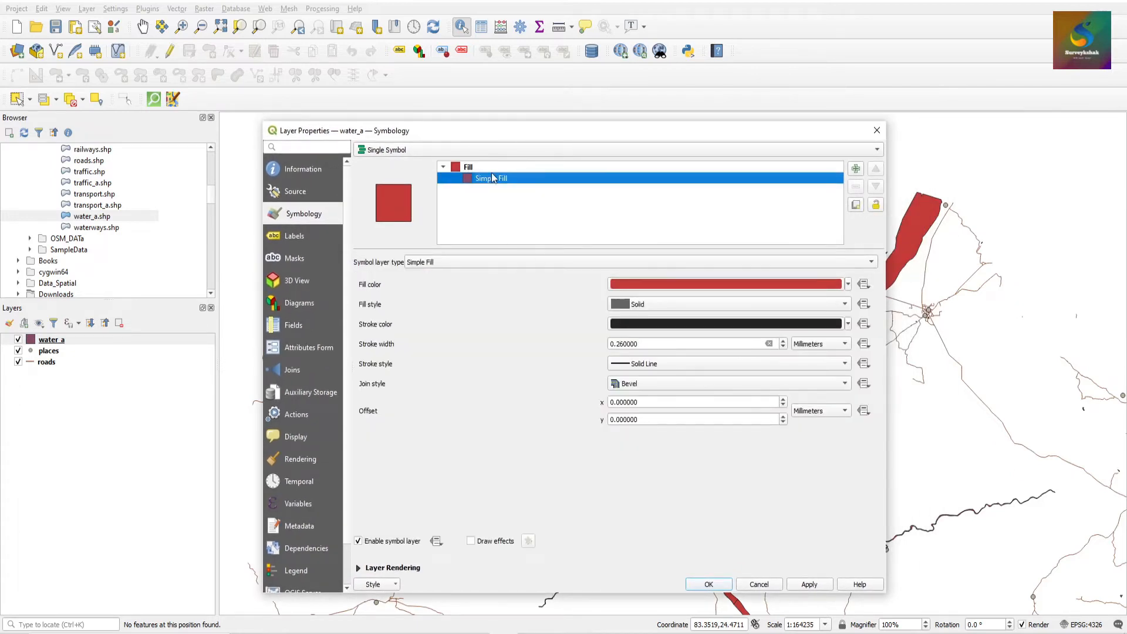
{"action": "double_click", "coordinate": [480, 167]}
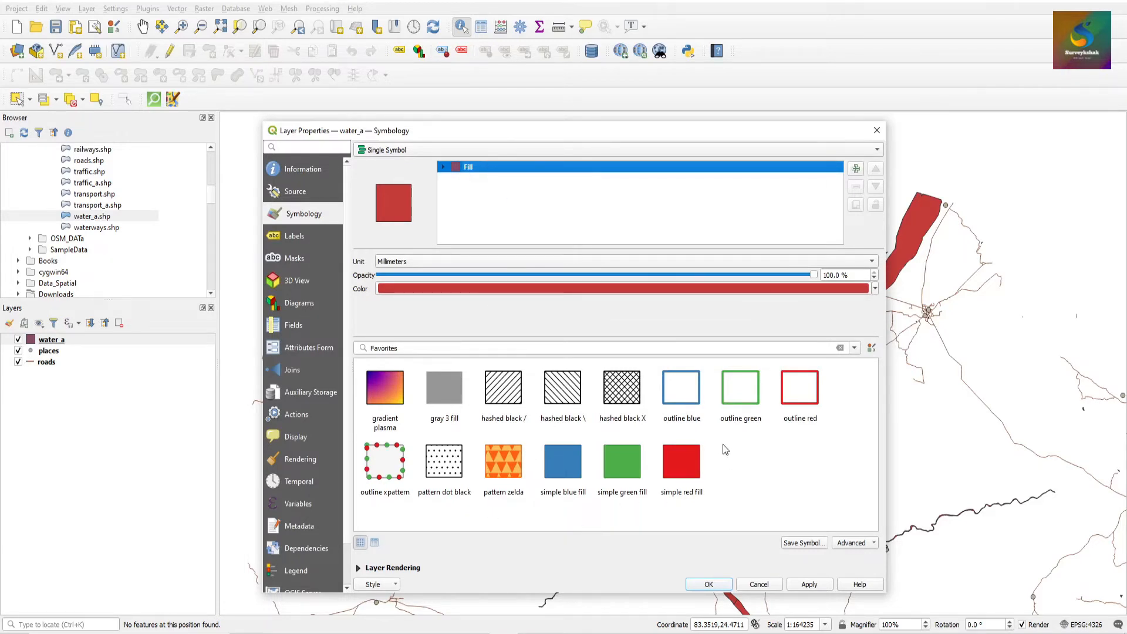
Show all symbols and apply the topo water symbol to the water_a layer
{"action": "left_click", "coordinate": [855, 350]}
{"action": "left_click", "coordinate": [391, 360]}
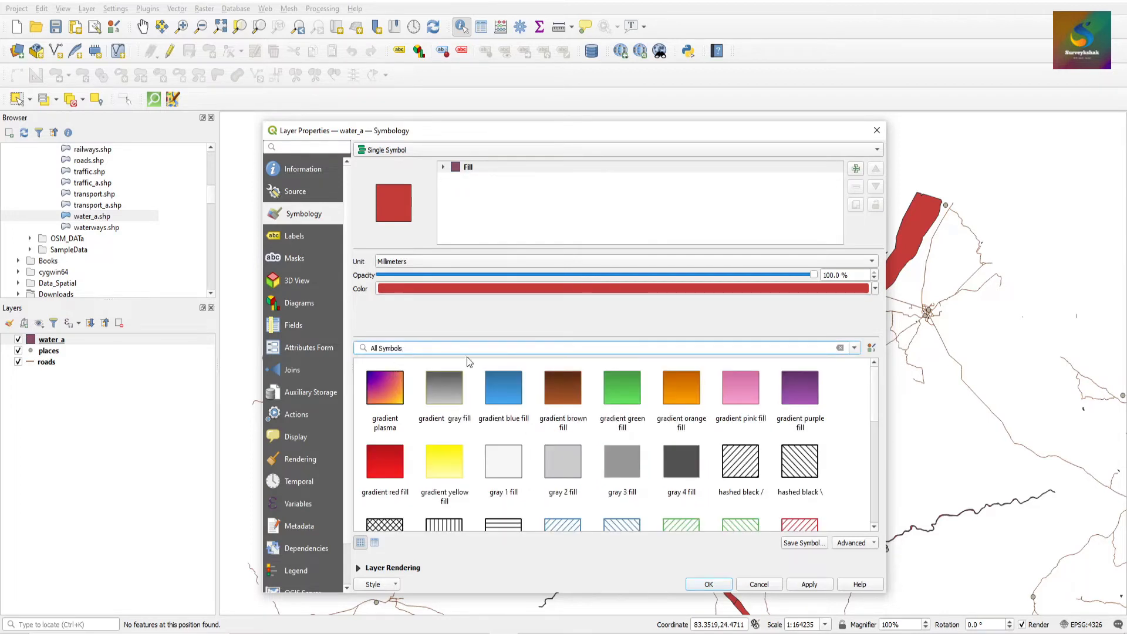
{"action": "scroll", "coordinate": [528, 446], "scroll_direction": "down", "scroll_amount": 10}
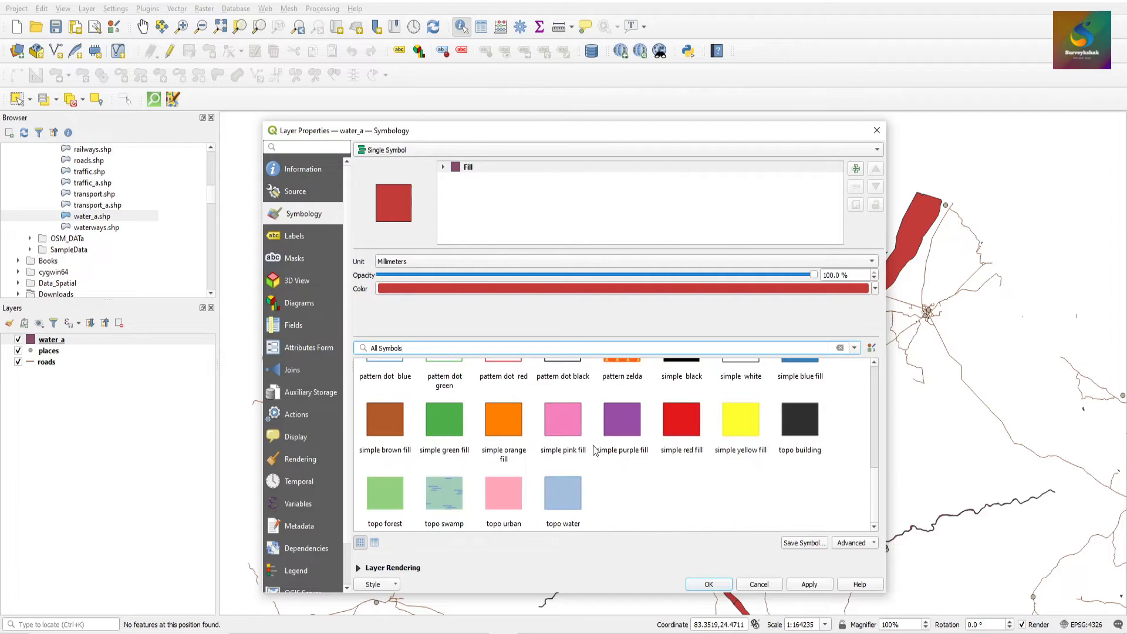
{"action": "left_click", "coordinate": [568, 508]}
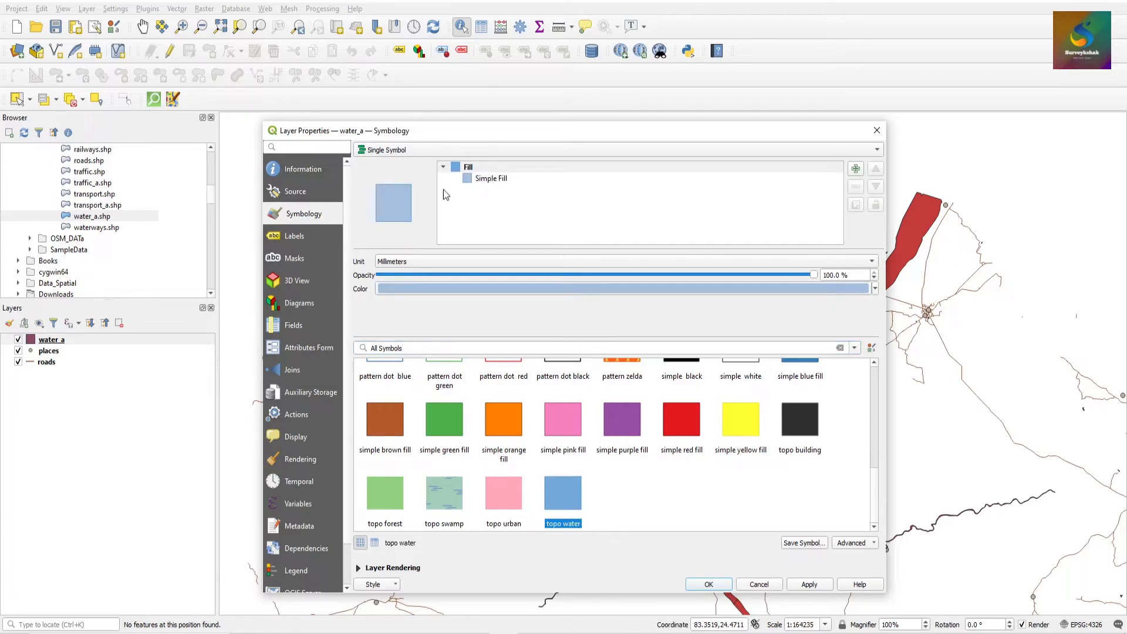
{"action": "left_click", "coordinate": [699, 589]}
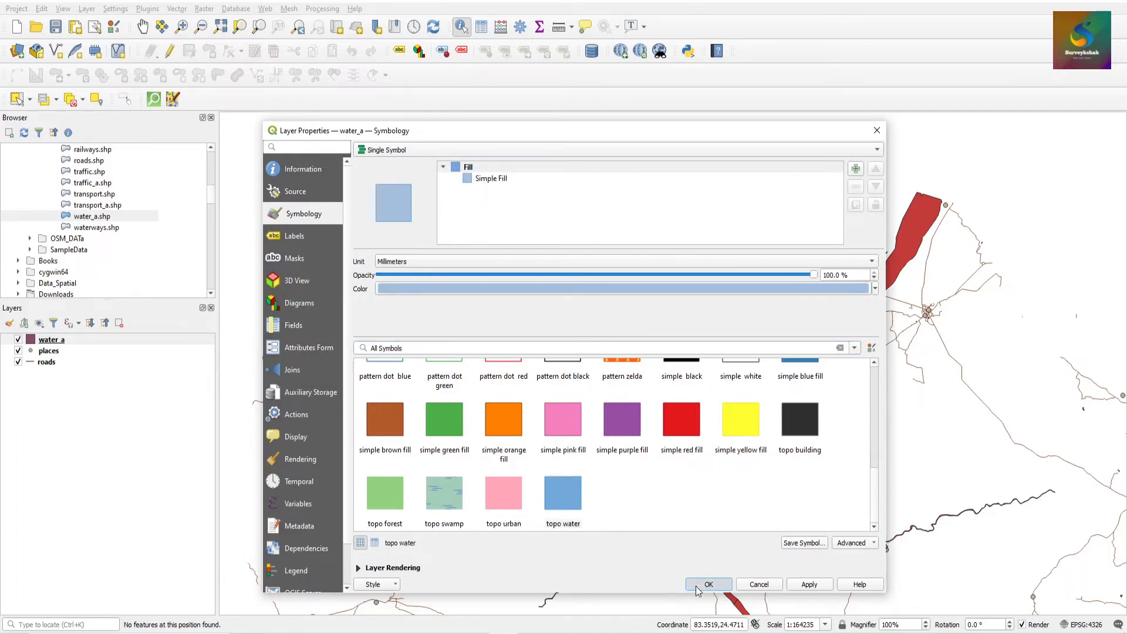
Open the symbology settings in the roads layer's properties and look through the preset line symbols
{"action": "scroll", "coordinate": [928, 315], "scroll_direction": "up", "scroll_amount": 1}
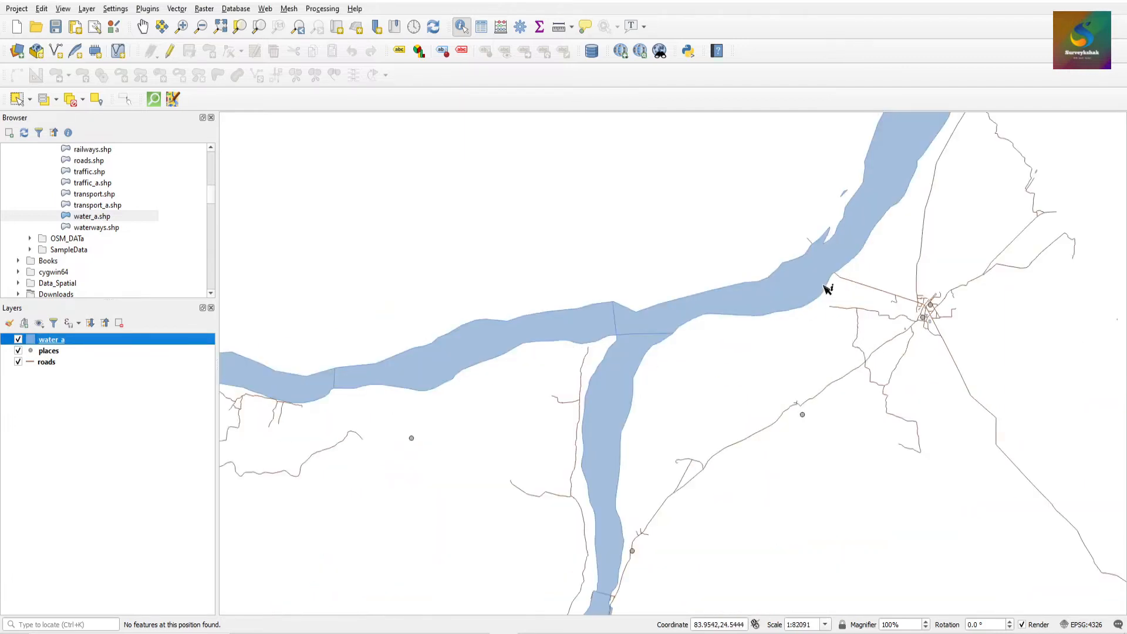
{"action": "scroll", "coordinate": [826, 289], "scroll_direction": "down", "scroll_amount": 2}
{"action": "scroll", "coordinate": [848, 314], "scroll_direction": "up", "scroll_amount": 1}
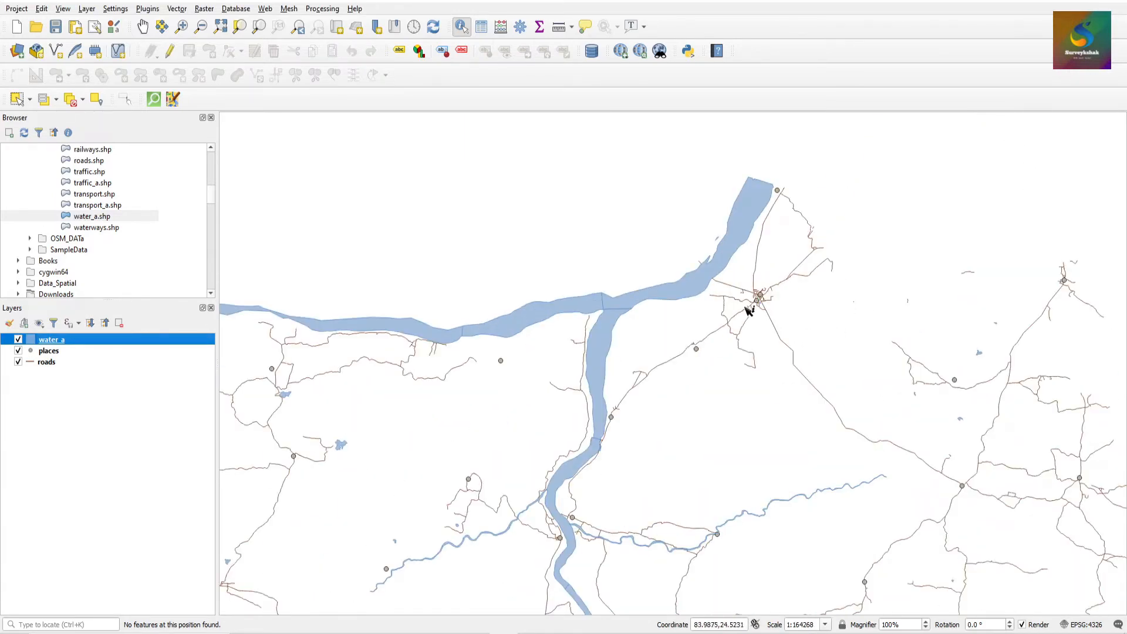
{"action": "scroll", "coordinate": [766, 299], "scroll_direction": "up", "scroll_amount": 2}
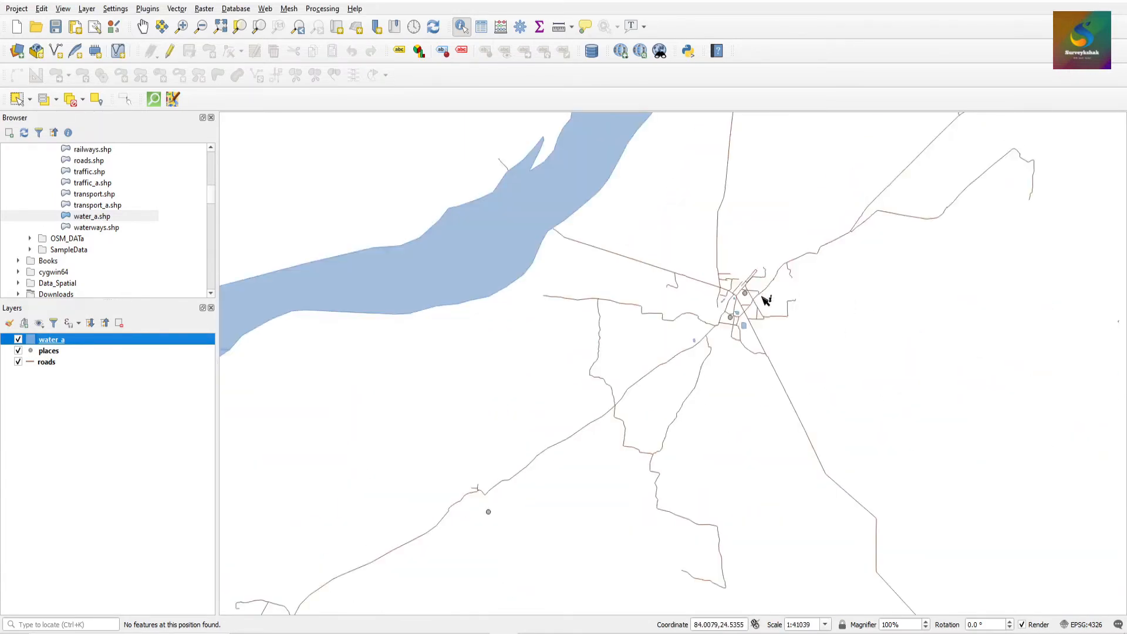
{"action": "left_click", "coordinate": [47, 362]}
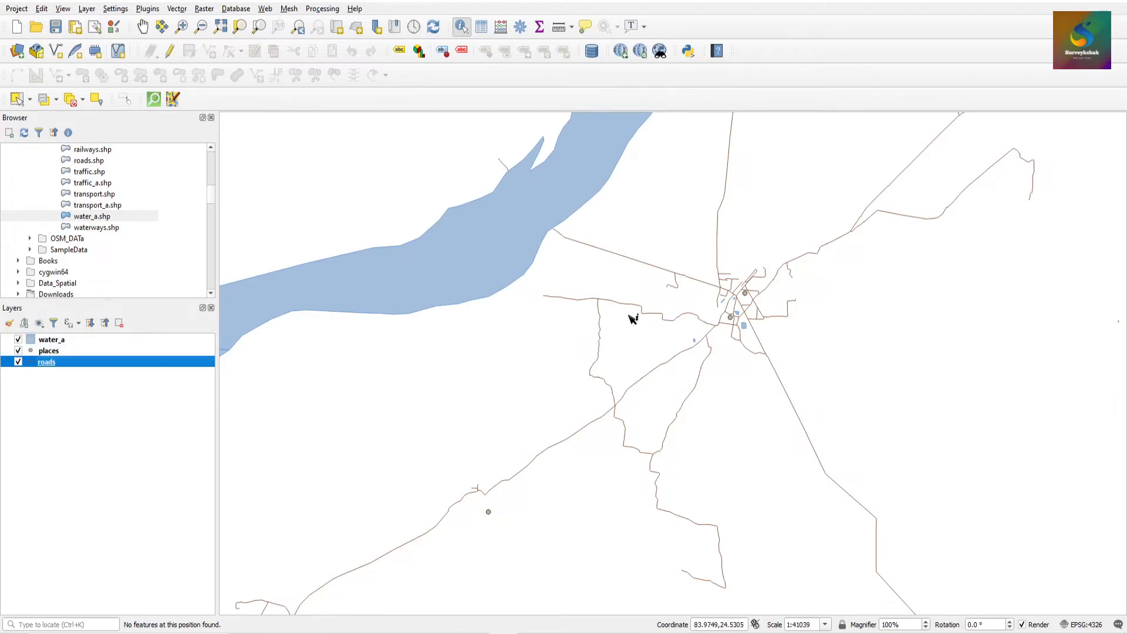
{"action": "scroll", "coordinate": [740, 314], "scroll_direction": "up", "scroll_amount": 1}
{"action": "right_click", "coordinate": [51, 362]}
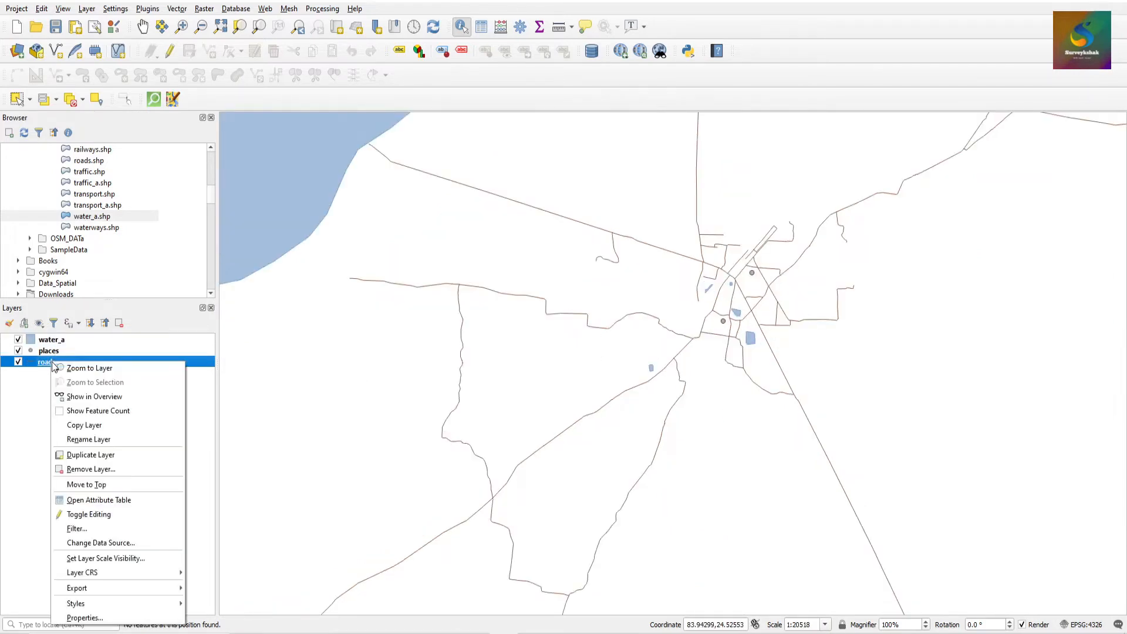
{"action": "left_click", "coordinate": [85, 617]}
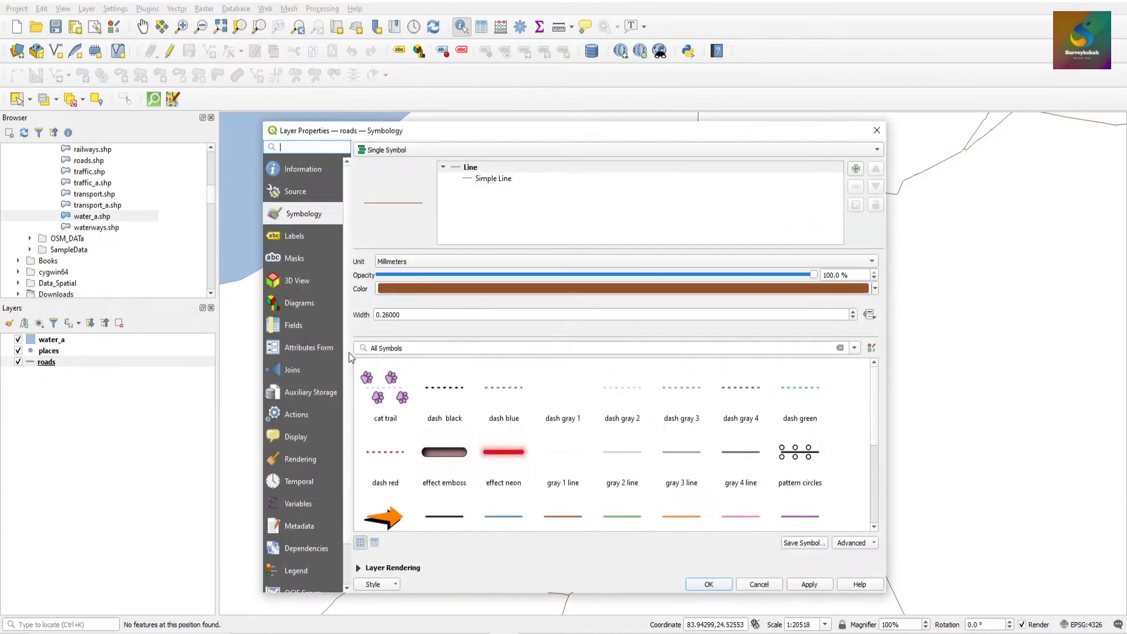
{"action": "left_click", "coordinate": [468, 169]}
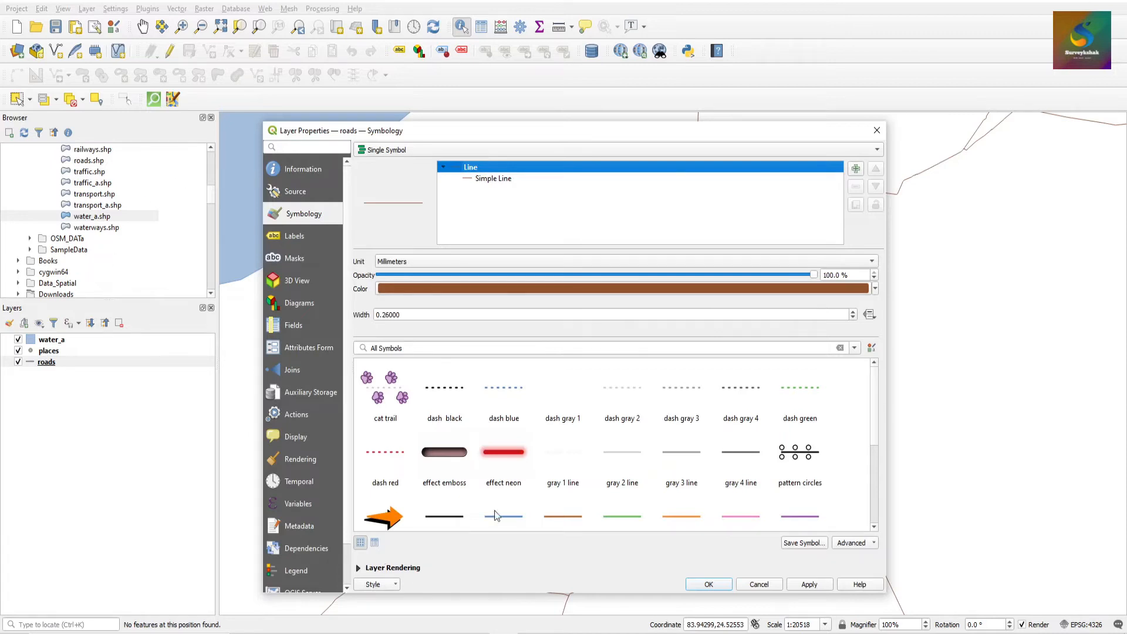
{"action": "scroll", "coordinate": [528, 446], "scroll_direction": "down", "scroll_amount": 3}
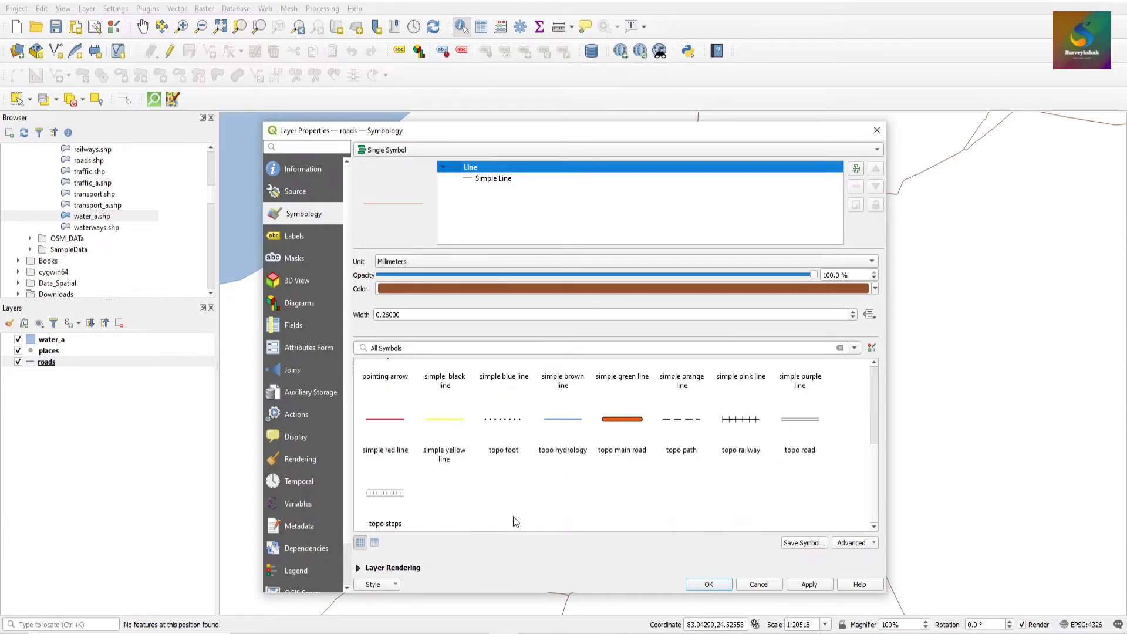
{"action": "scroll", "coordinate": [574, 423], "scroll_direction": "up", "scroll_amount": 3}
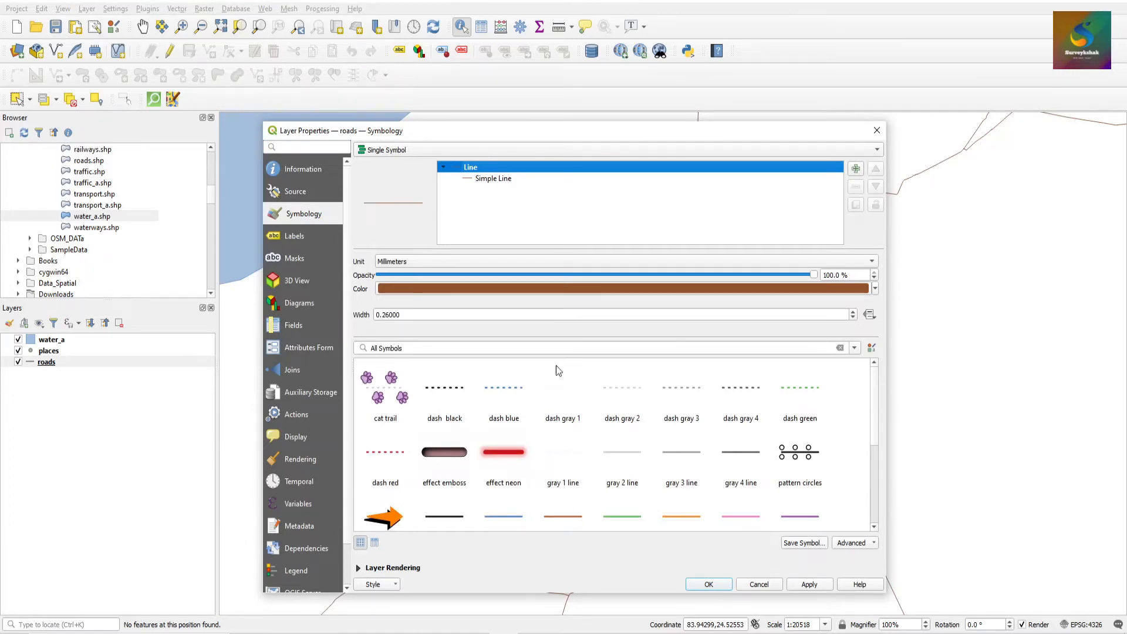
Change the roads layer's Simple Line color to bright red, increase its stroke width and apply the symbology
{"action": "left_click", "coordinate": [502, 182]}
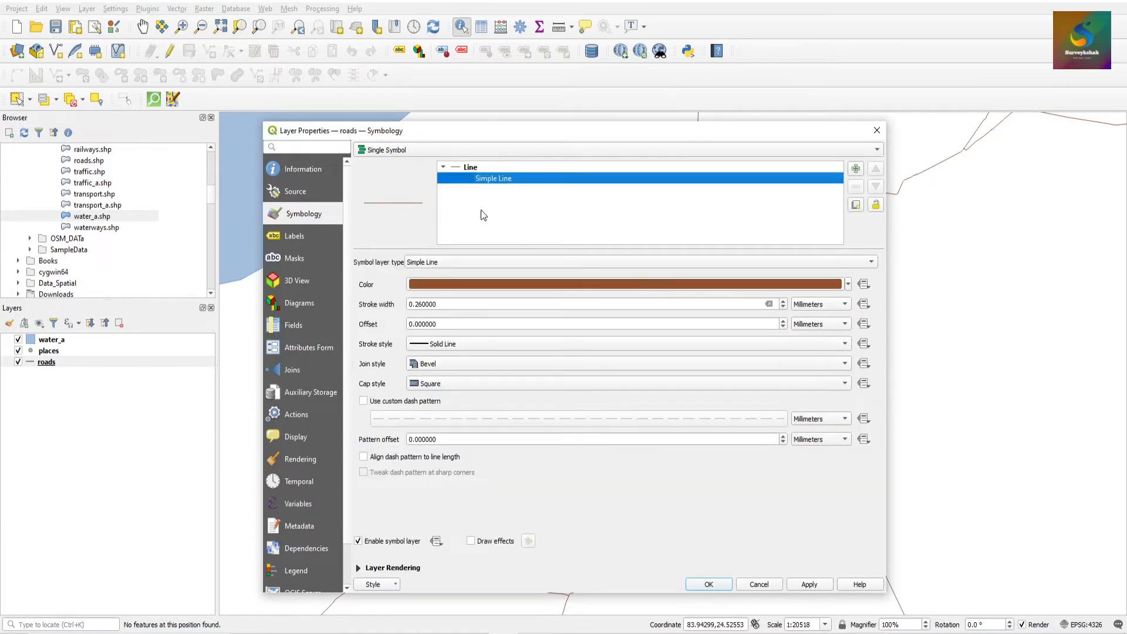
{"action": "left_click", "coordinate": [847, 284]}
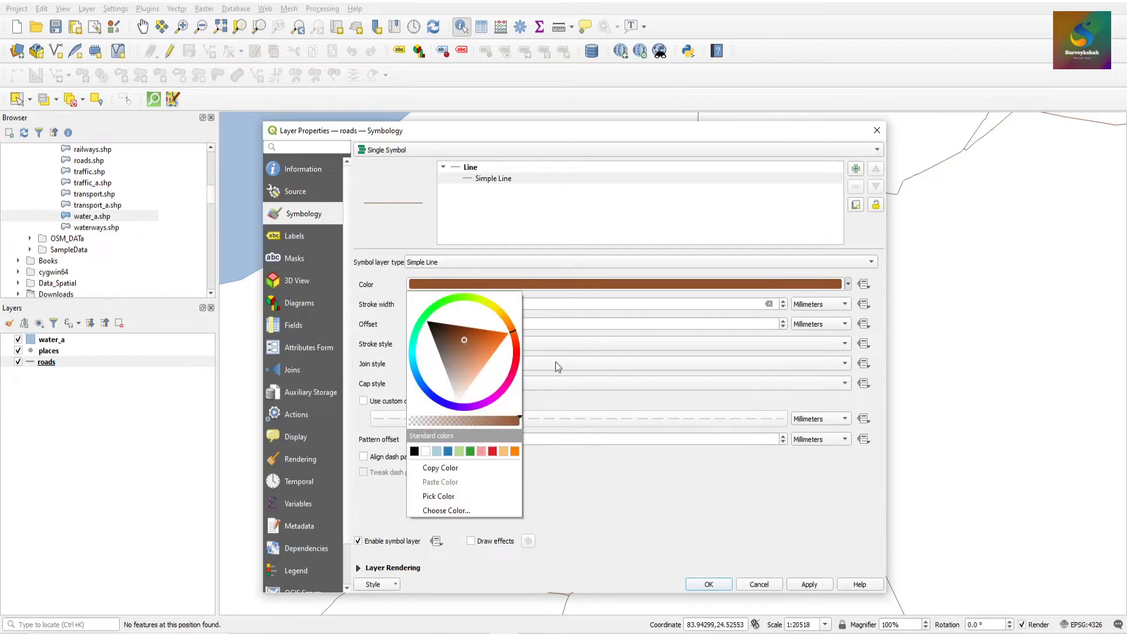
{"action": "left_click_drag", "start_coordinate": [520, 367], "coordinate": [506, 366]}
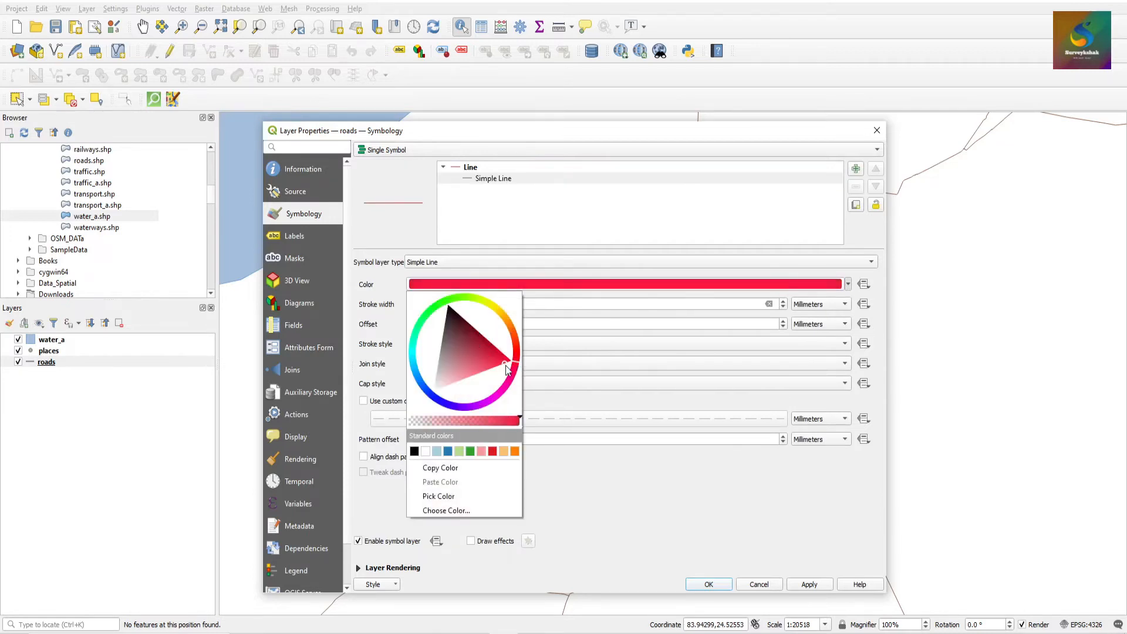
{"action": "left_click", "coordinate": [569, 432]}
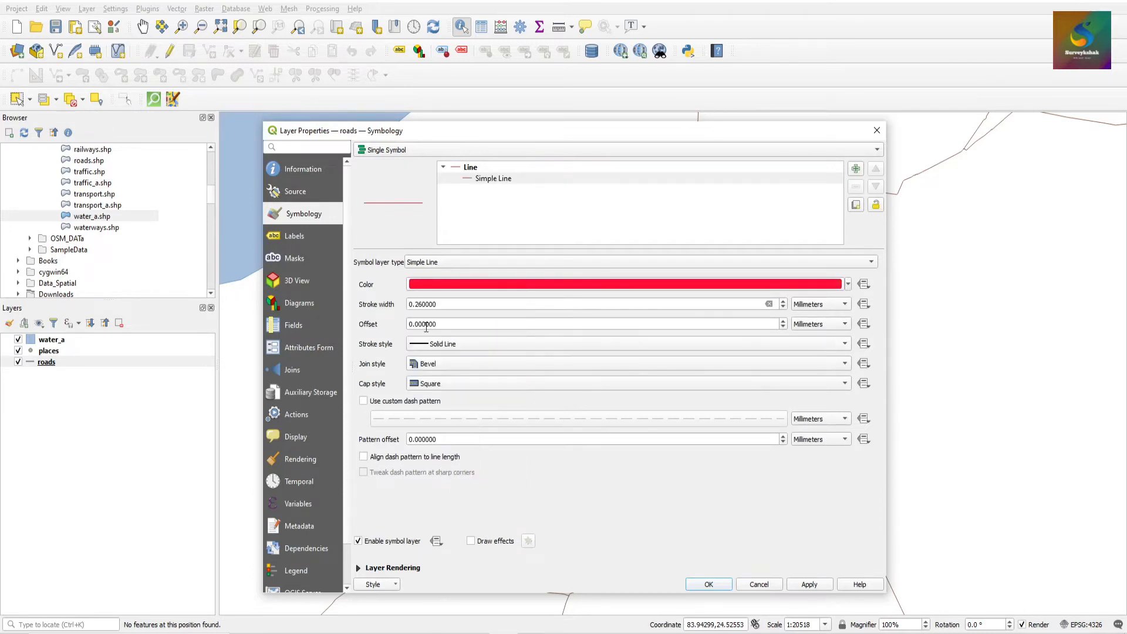
{"action": "left_click", "coordinate": [783, 301]}
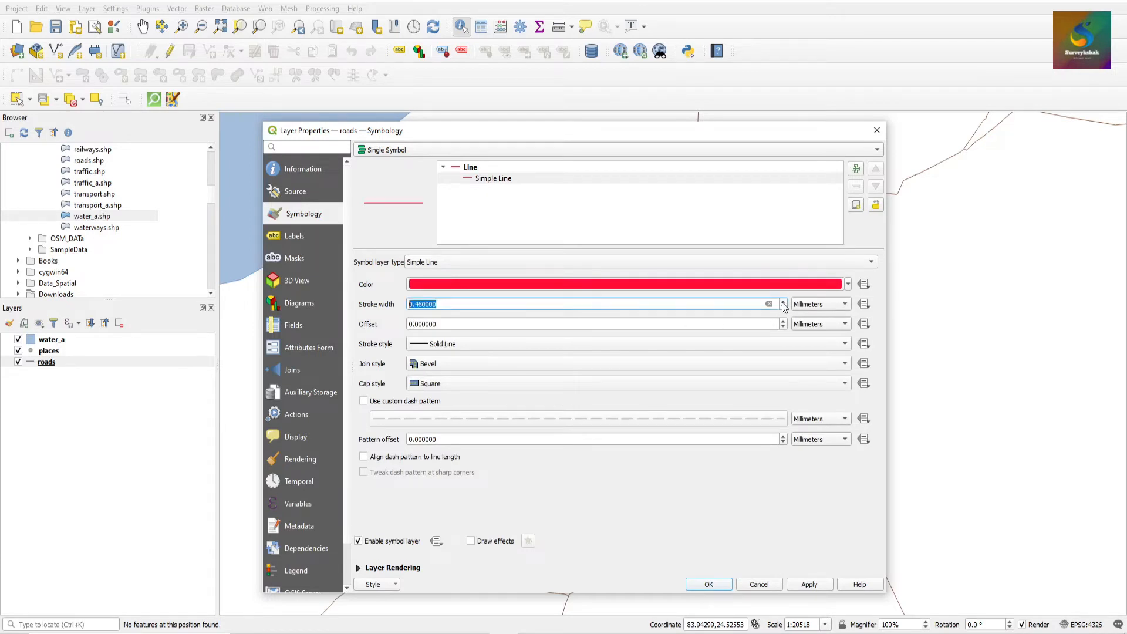
{"action": "left_click", "coordinate": [783, 301]}
{"action": "left_click", "coordinate": [708, 584]}
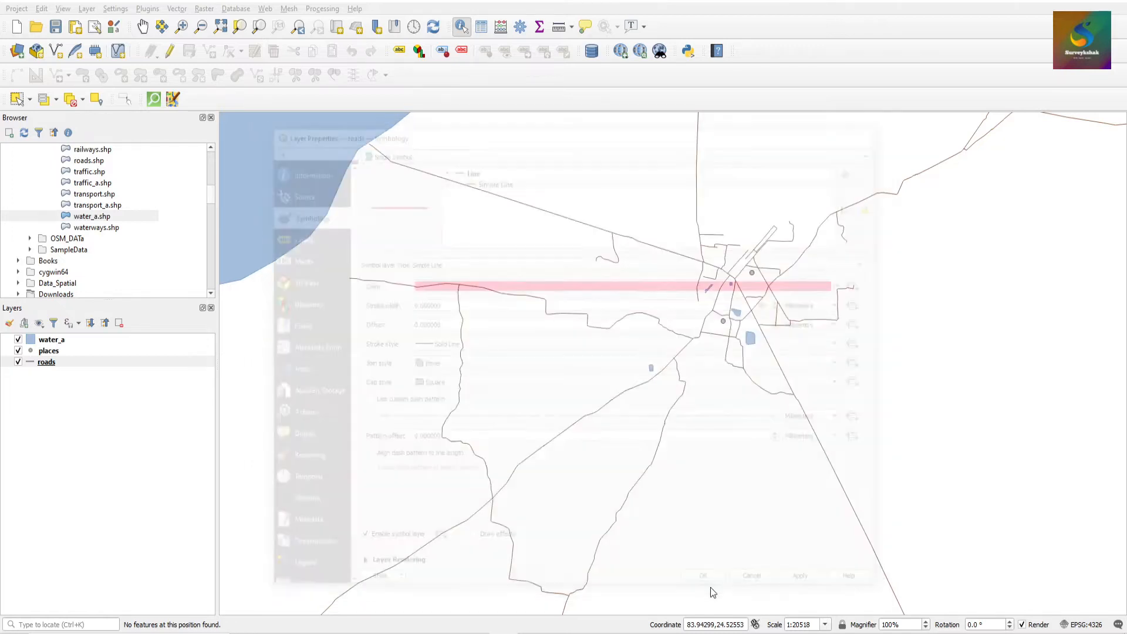
Move the water_a layer below the places and roads layers in the layer order
{"action": "scroll", "coordinate": [875, 260], "scroll_direction": "up", "scroll_amount": 1}
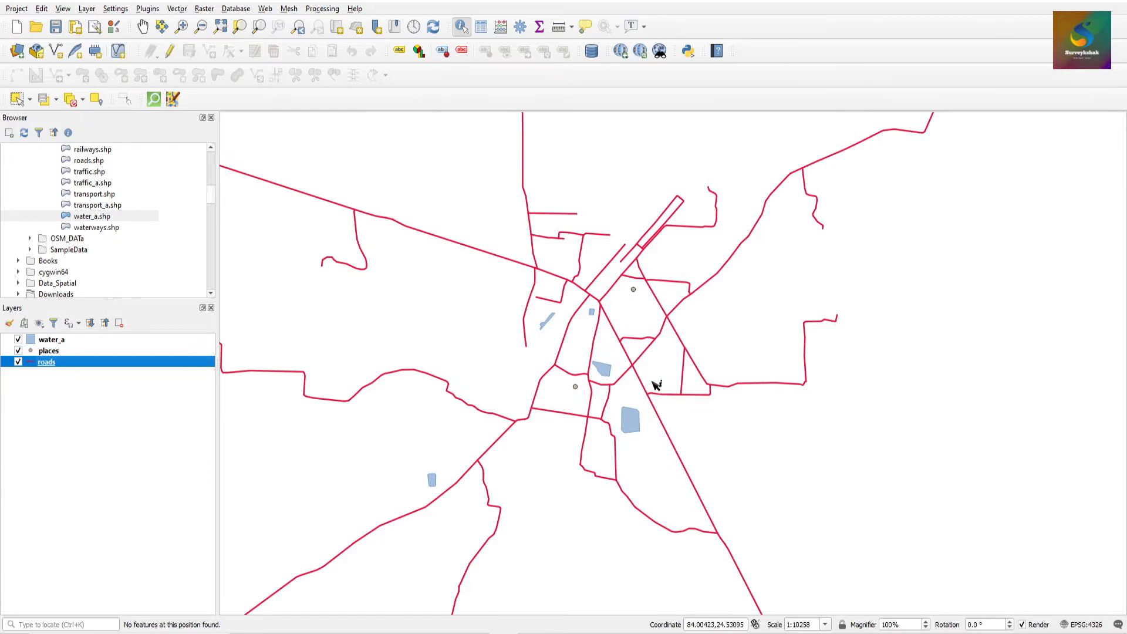
{"action": "scroll", "coordinate": [656, 382], "scroll_direction": "down", "scroll_amount": 3}
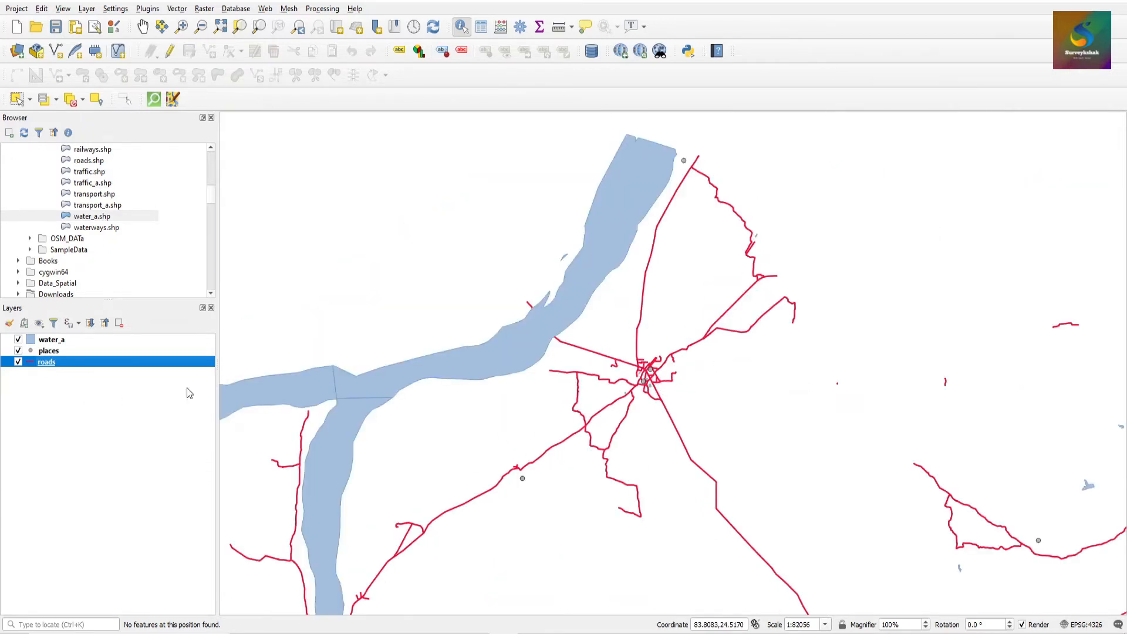
{"action": "scroll", "coordinate": [599, 358], "scroll_direction": "down", "scroll_amount": 1}
{"action": "scroll", "coordinate": [617, 374], "scroll_direction": "up", "scroll_amount": 1}
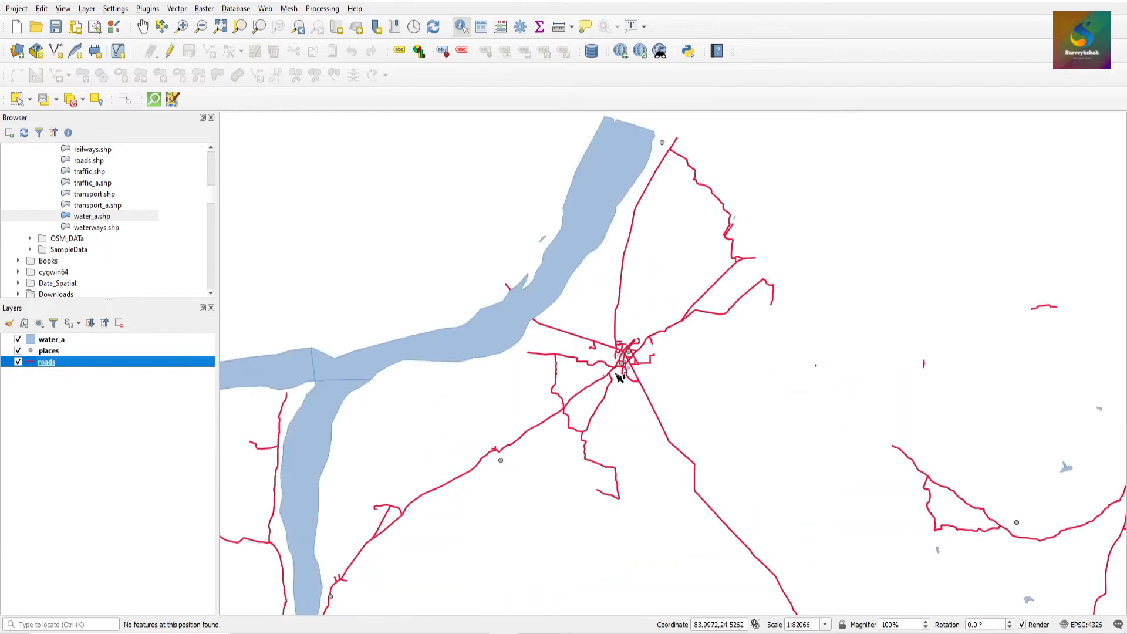
{"action": "scroll", "coordinate": [619, 375], "scroll_direction": "up", "scroll_amount": 1}
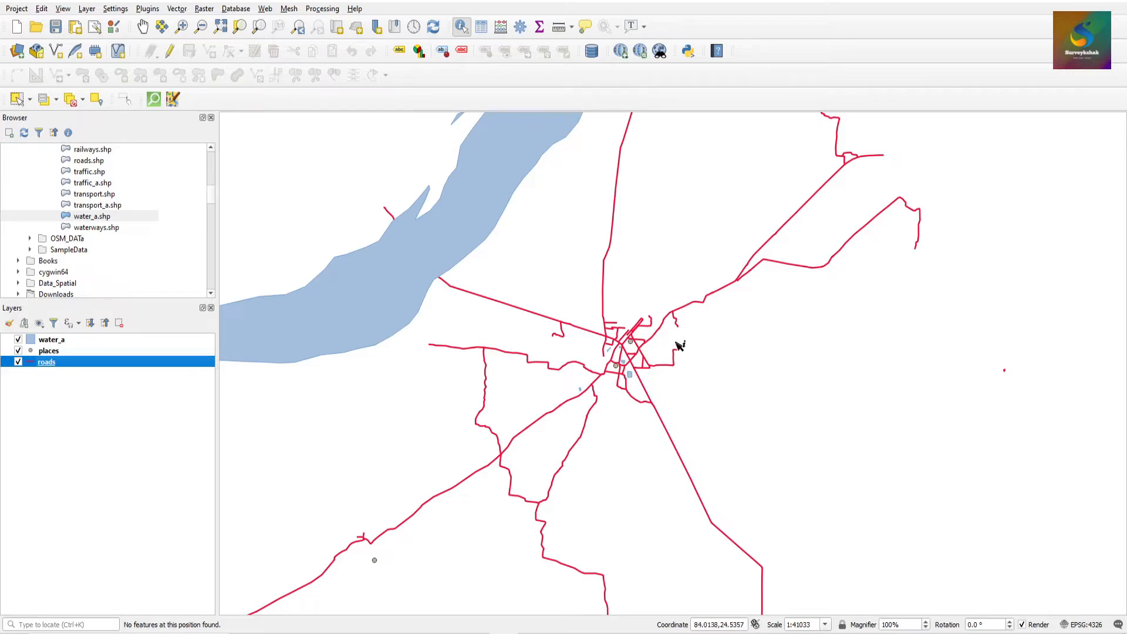
{"action": "left_click", "coordinate": [52, 341]}
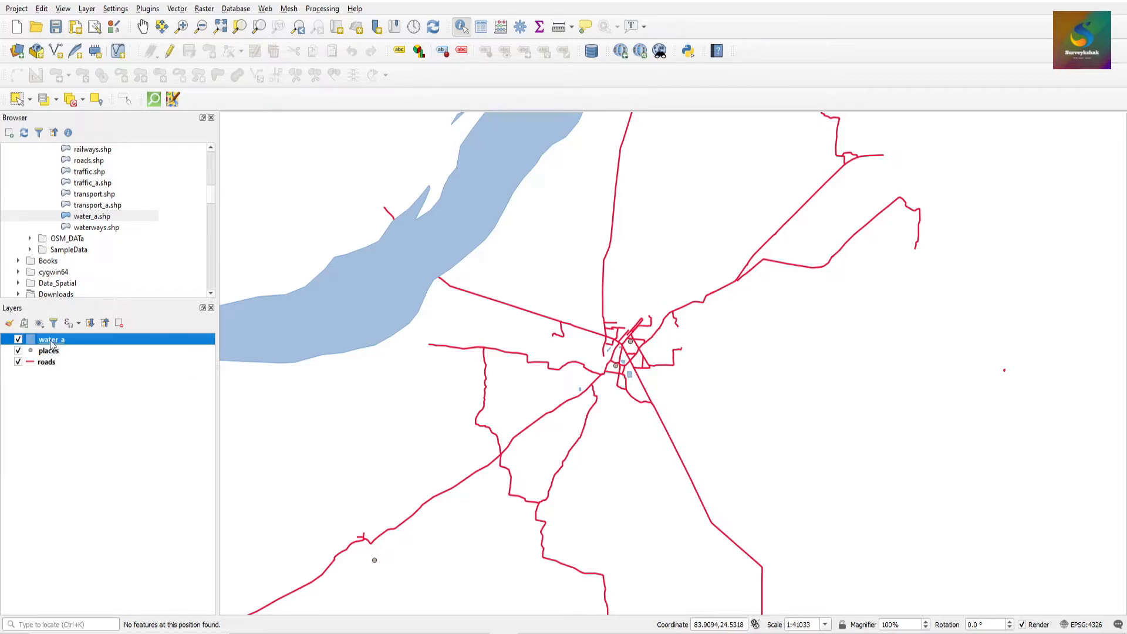
{"action": "left_click_drag", "start_coordinate": [52, 342], "coordinate": [73, 389]}
Check the road crossings over the river on the map and open the symbology settings of the places layer
{"action": "scroll", "coordinate": [424, 276], "scroll_direction": "up", "scroll_amount": 1}
{"action": "scroll", "coordinate": [424, 276], "scroll_direction": "down", "scroll_amount": 2}
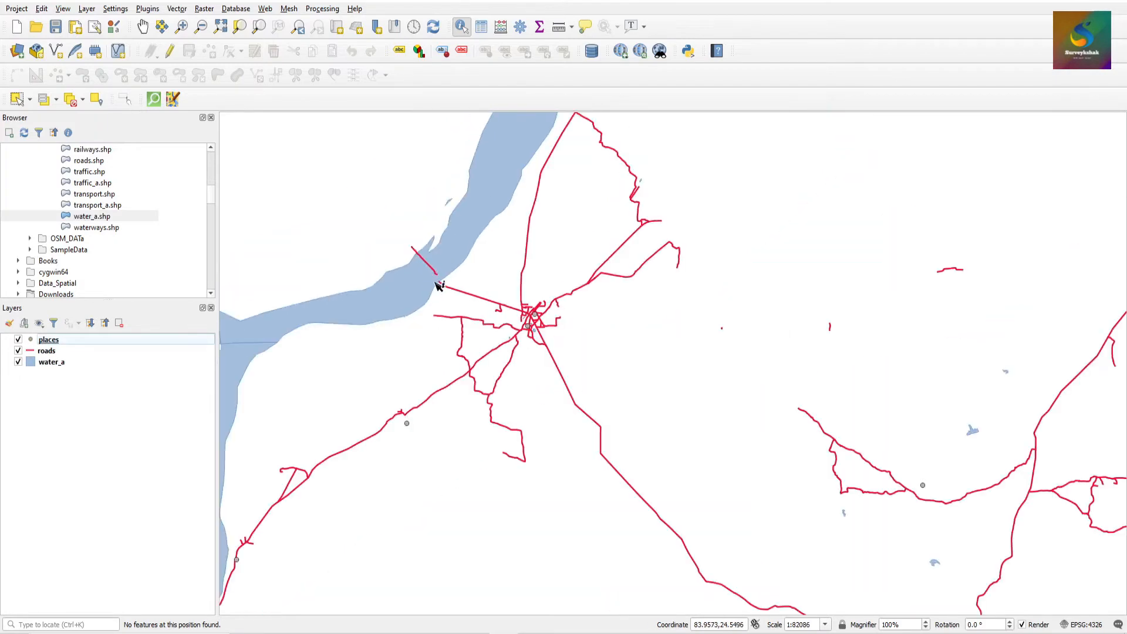
{"action": "scroll", "coordinate": [429, 287], "scroll_direction": "down", "scroll_amount": 2}
{"action": "scroll", "coordinate": [422, 389], "scroll_direction": "up", "scroll_amount": 3}
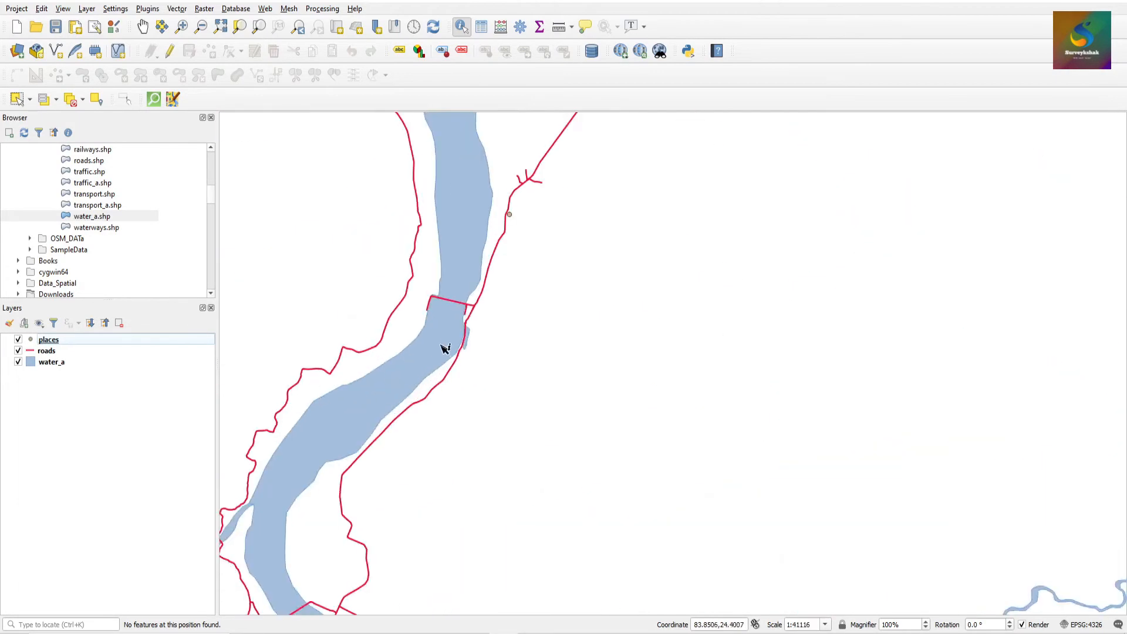
{"action": "scroll", "coordinate": [440, 308], "scroll_direction": "up", "scroll_amount": 1}
{"action": "scroll", "coordinate": [435, 317], "scroll_direction": "down", "scroll_amount": 3}
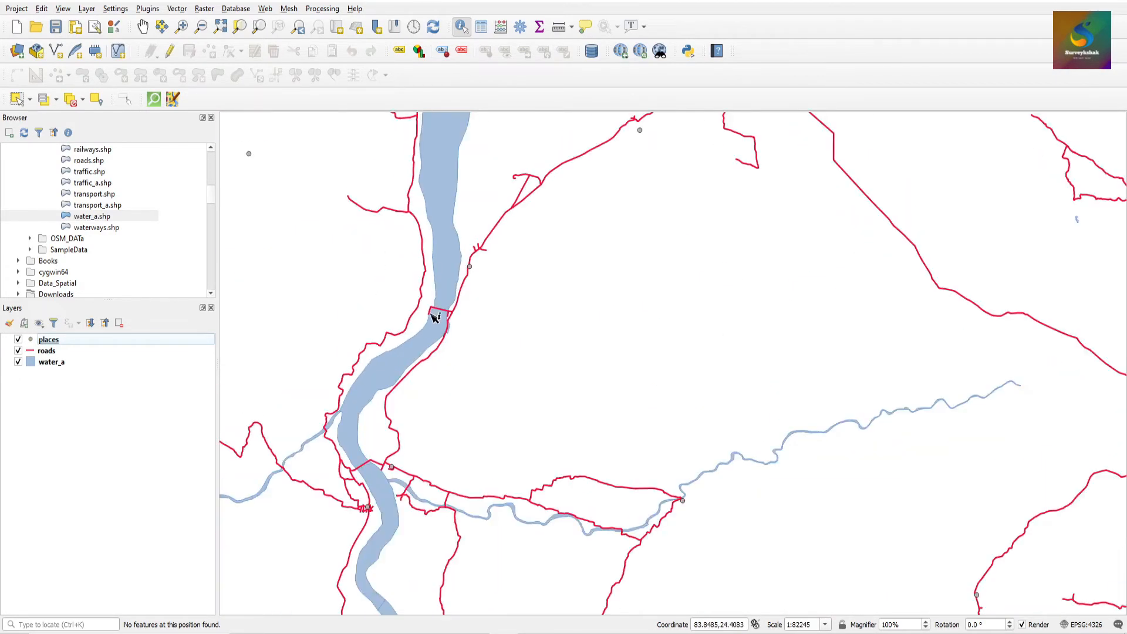
{"action": "left_click", "coordinate": [49, 343]}
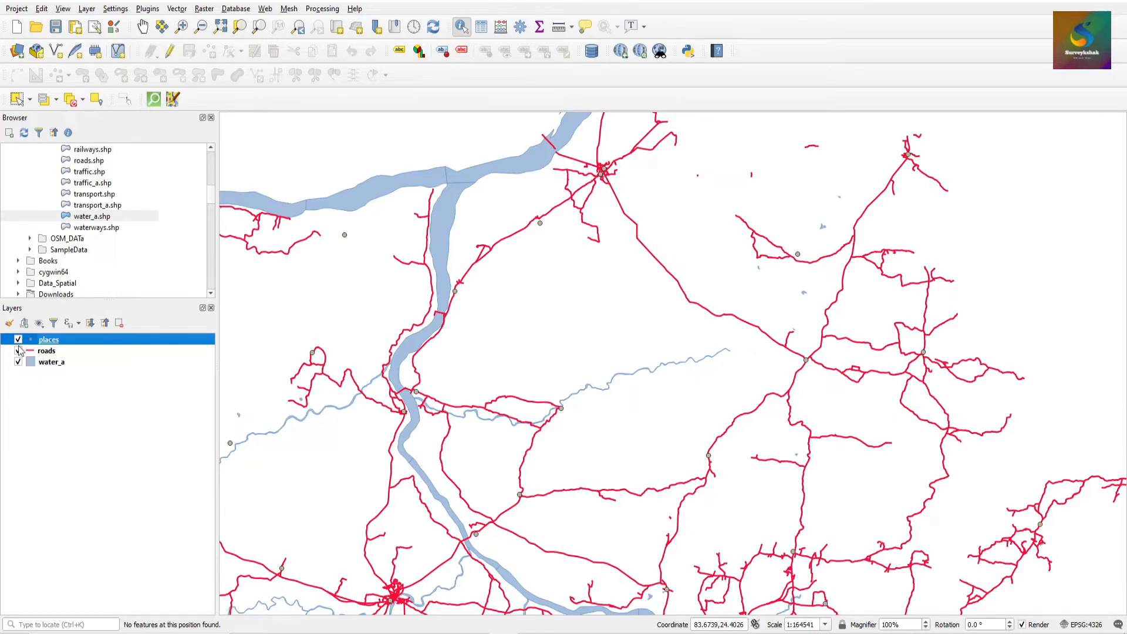
{"action": "right_click", "coordinate": [54, 340]}
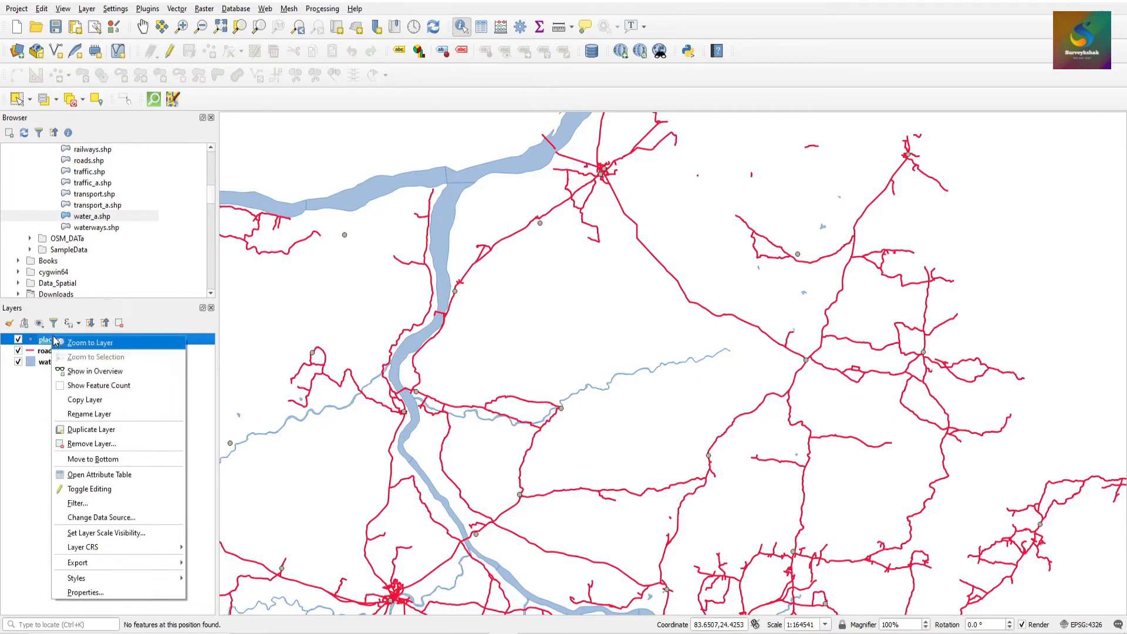
{"action": "left_click", "coordinate": [84, 592]}
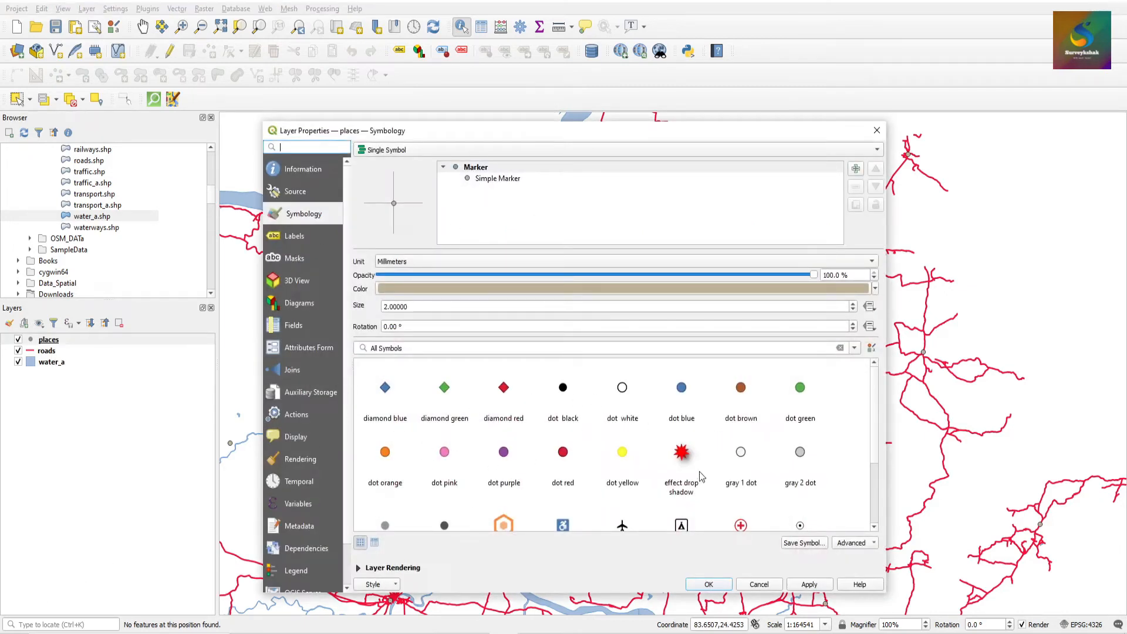
Set the fill color of the places layer's Simple Marker to blue
{"action": "left_click", "coordinate": [499, 179]}
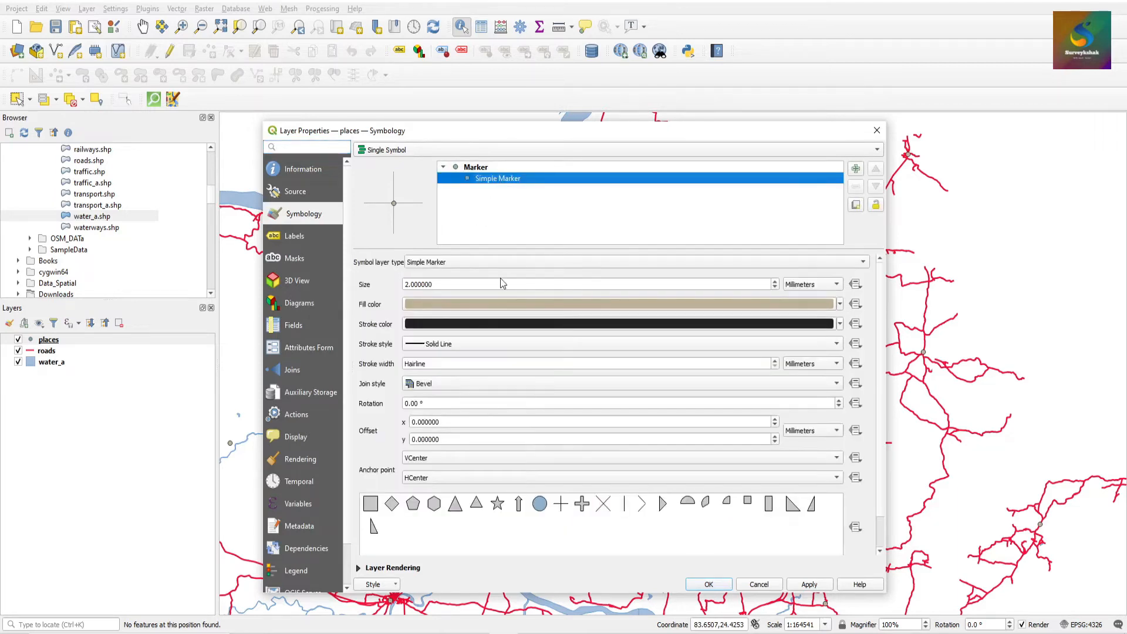
{"action": "left_click", "coordinate": [839, 304]}
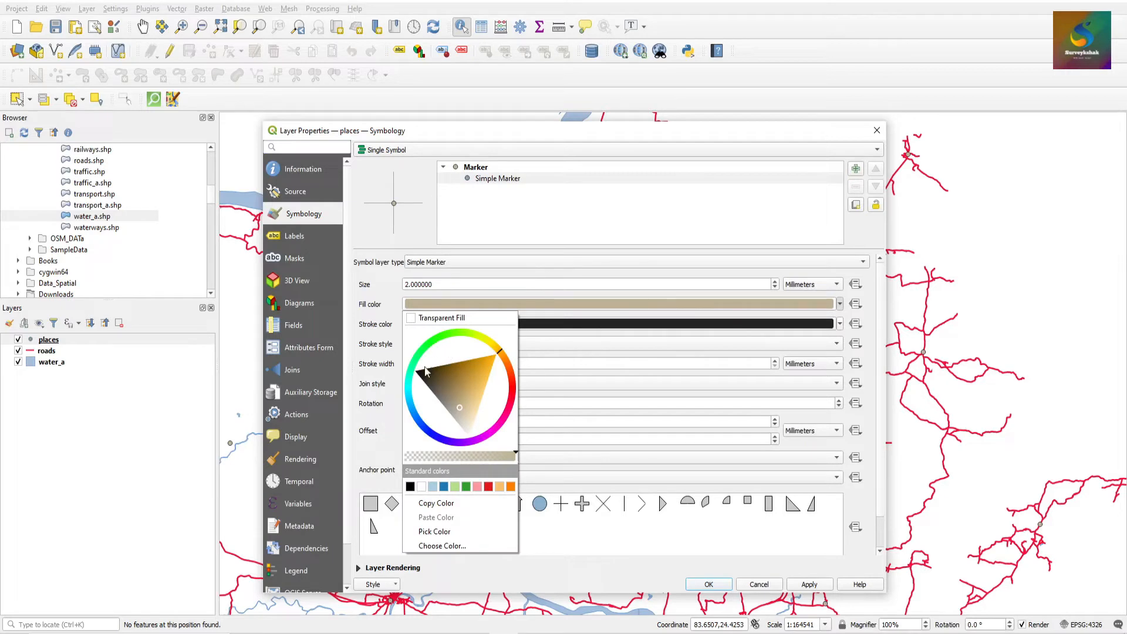
{"action": "left_click", "coordinate": [429, 433]}
{"action": "left_click", "coordinate": [445, 420]}
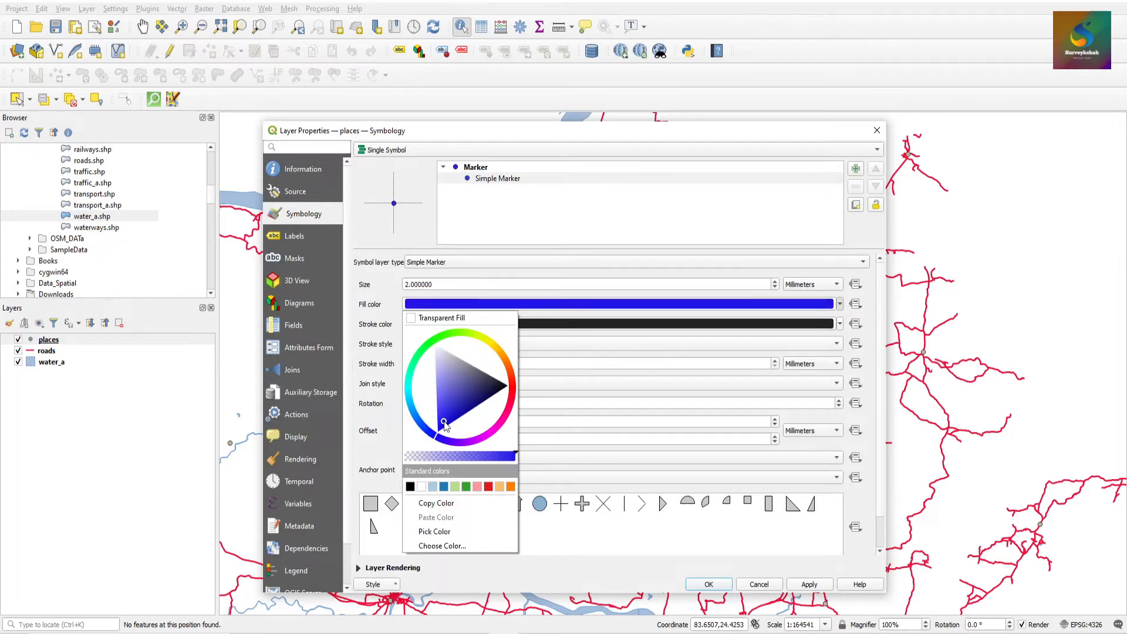
{"action": "left_click", "coordinate": [396, 245]}
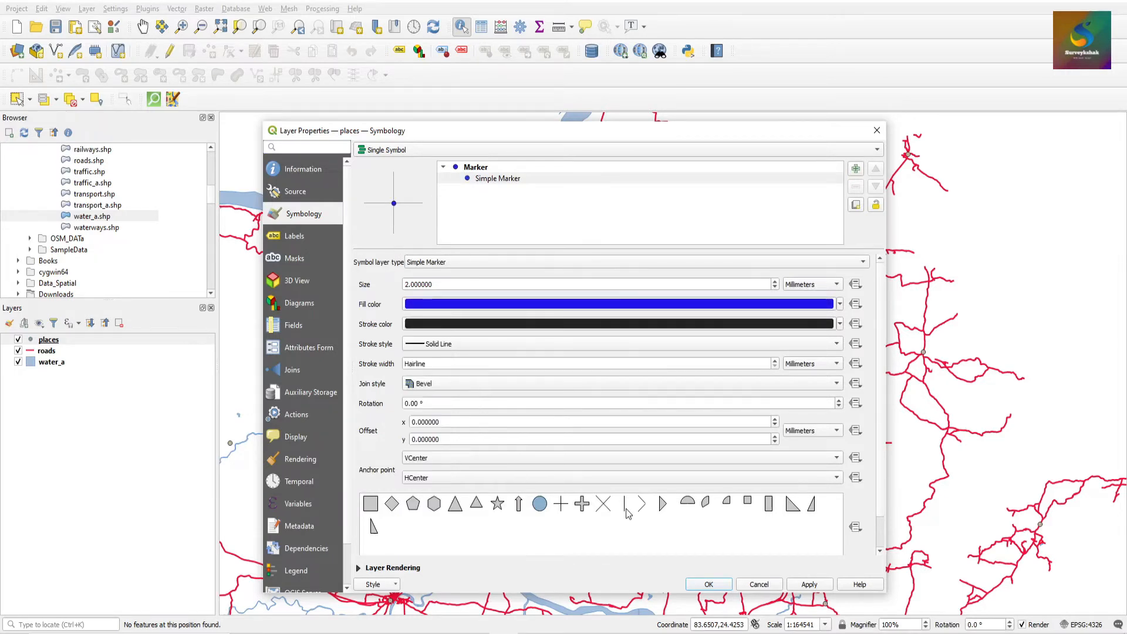
Set the Simple Marker's stroke color to red, apply the places symbology and check the styled layers on the map
{"action": "left_click", "coordinate": [839, 325]}
{"action": "left_click", "coordinate": [506, 411]}
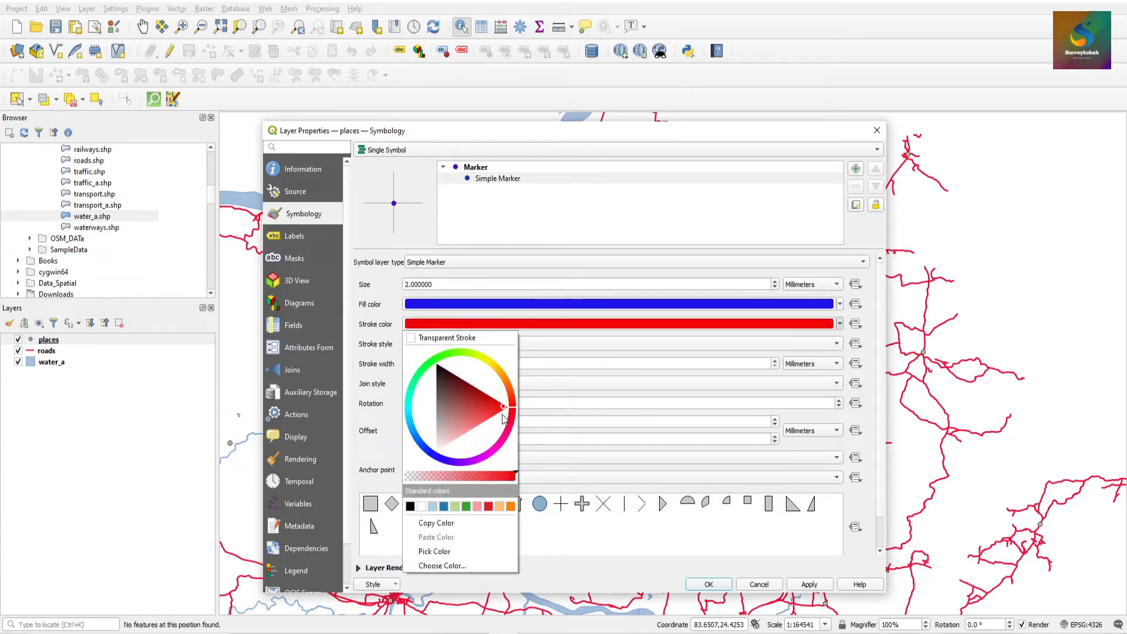
{"action": "left_click", "coordinate": [381, 424]}
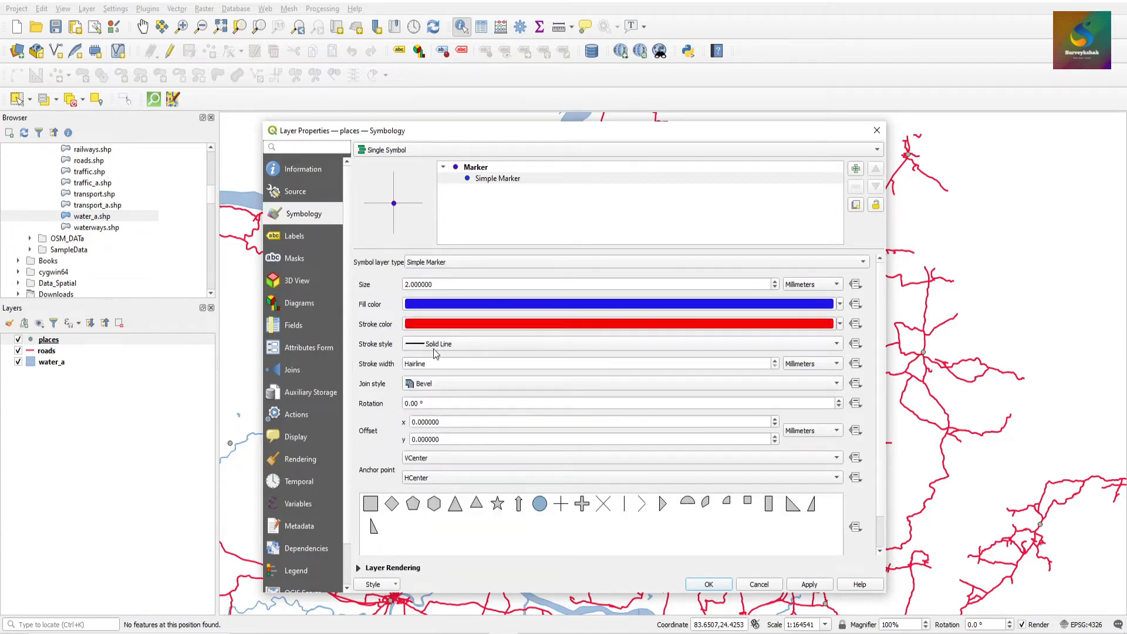
{"action": "left_click", "coordinate": [717, 583]}
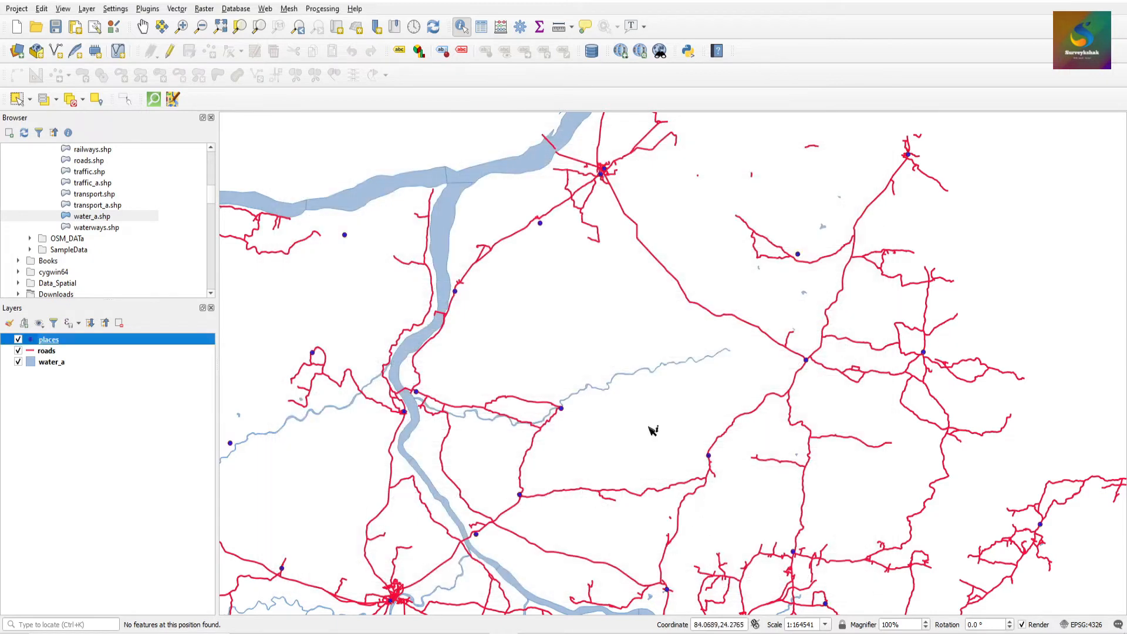
{"action": "scroll", "coordinate": [538, 221], "scroll_direction": "up", "scroll_amount": 1}
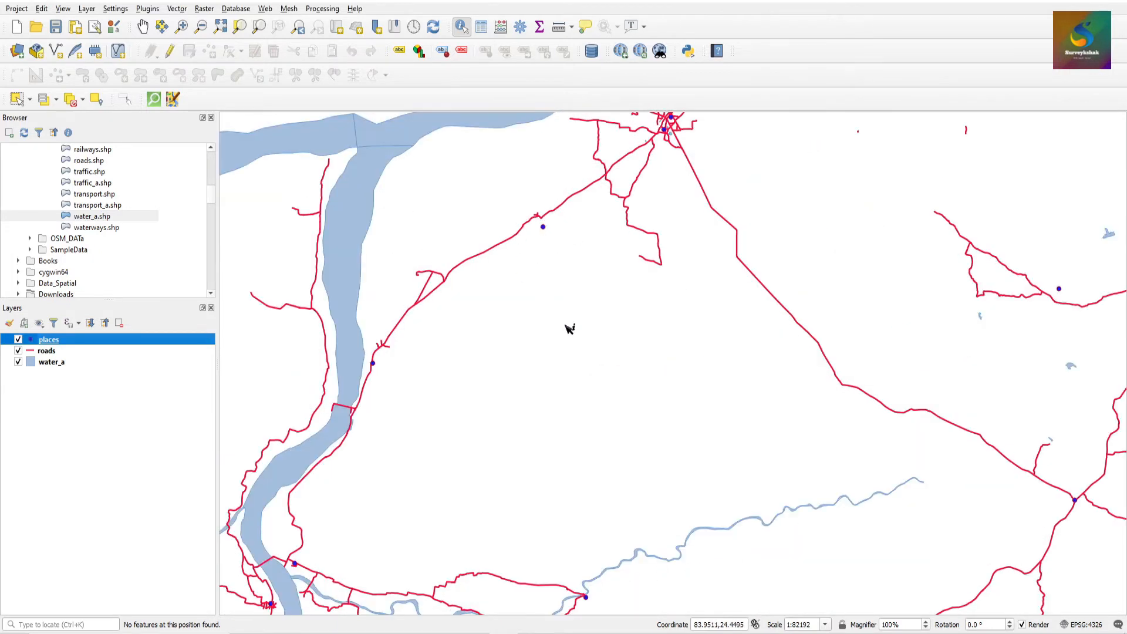
{"action": "scroll", "coordinate": [568, 329], "scroll_direction": "down", "scroll_amount": 2}
{"action": "scroll", "coordinate": [593, 419], "scroll_direction": "down", "scroll_amount": 1}
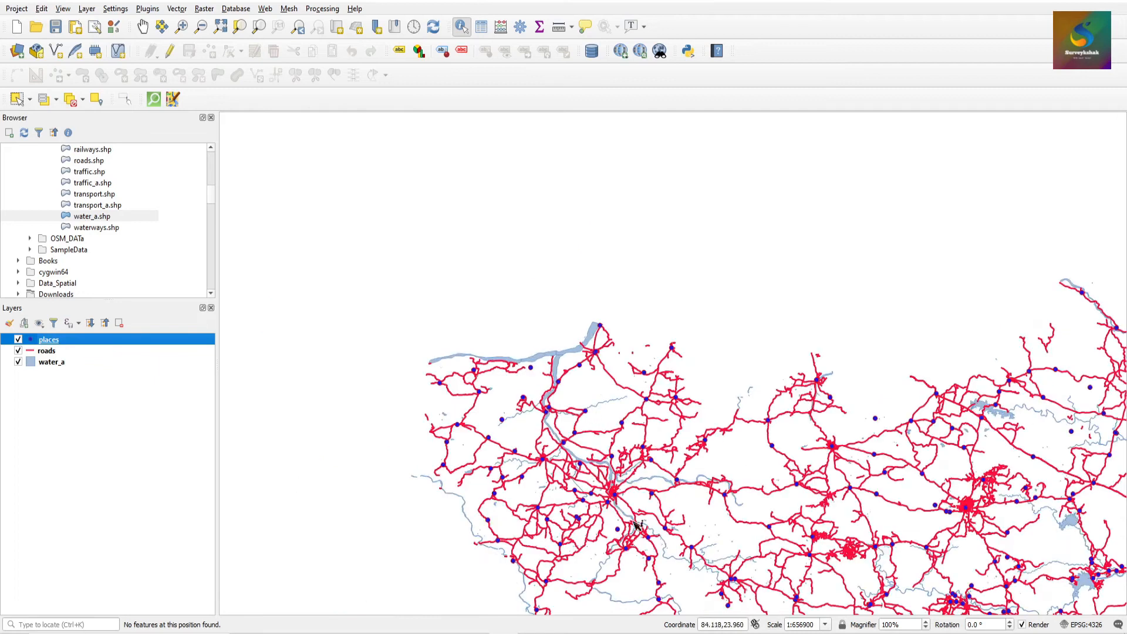
Show the full extent of all layers and check the overall Jharkhand map
{"action": "scroll", "coordinate": [674, 534], "scroll_direction": "up", "scroll_amount": 1}
{"action": "scroll", "coordinate": [473, 241], "scroll_direction": "down", "scroll_amount": 1}
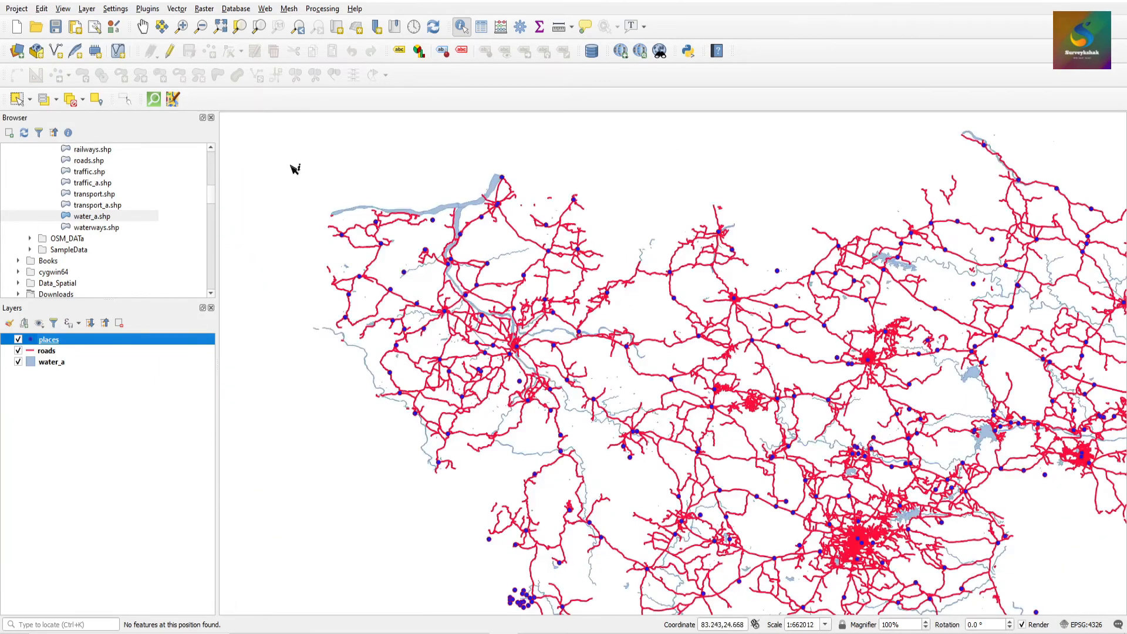
{"action": "left_click", "coordinate": [220, 26]}
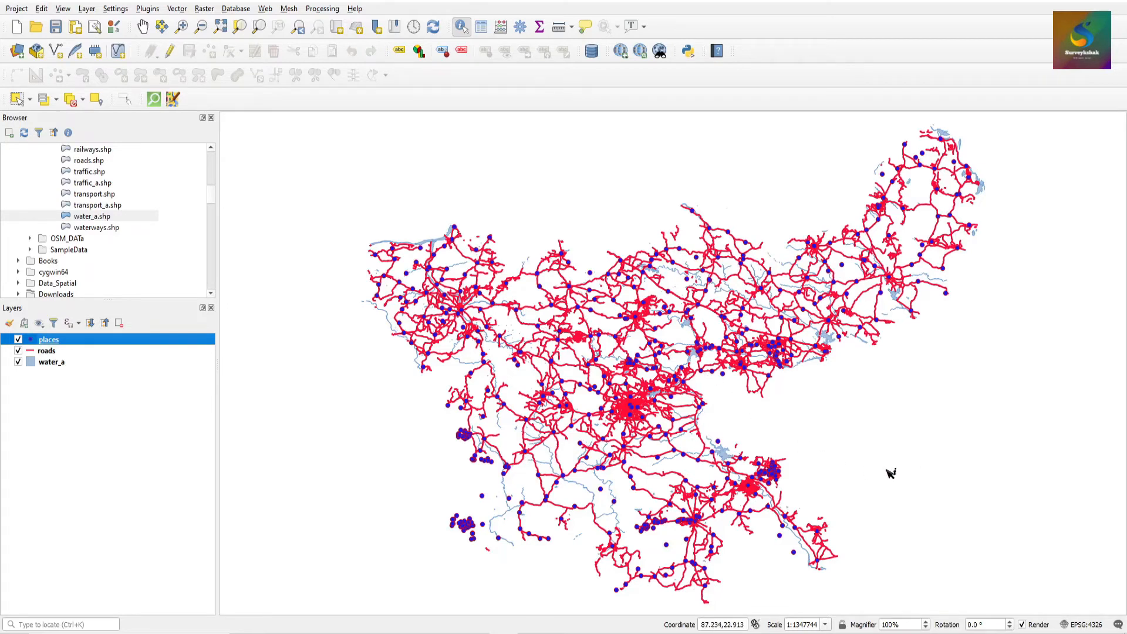
{"action": "scroll", "coordinate": [875, 470], "scroll_direction": "up", "scroll_amount": 1}
{"action": "scroll", "coordinate": [677, 438], "scroll_direction": "down", "scroll_amount": 1}
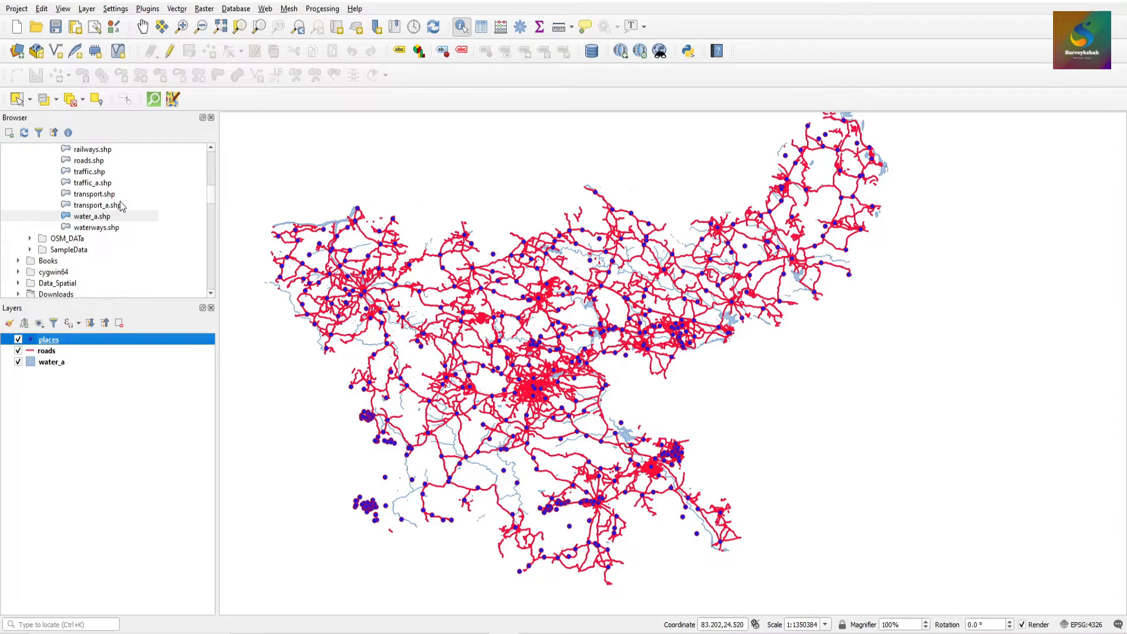
Add the ALPSMLC30_N024E087_DSM.tif raster from the Jharkhand DEM folder to the project
{"action": "scroll", "coordinate": [121, 206], "scroll_direction": "up", "scroll_amount": 5}
{"action": "left_click", "coordinate": [43, 194]}
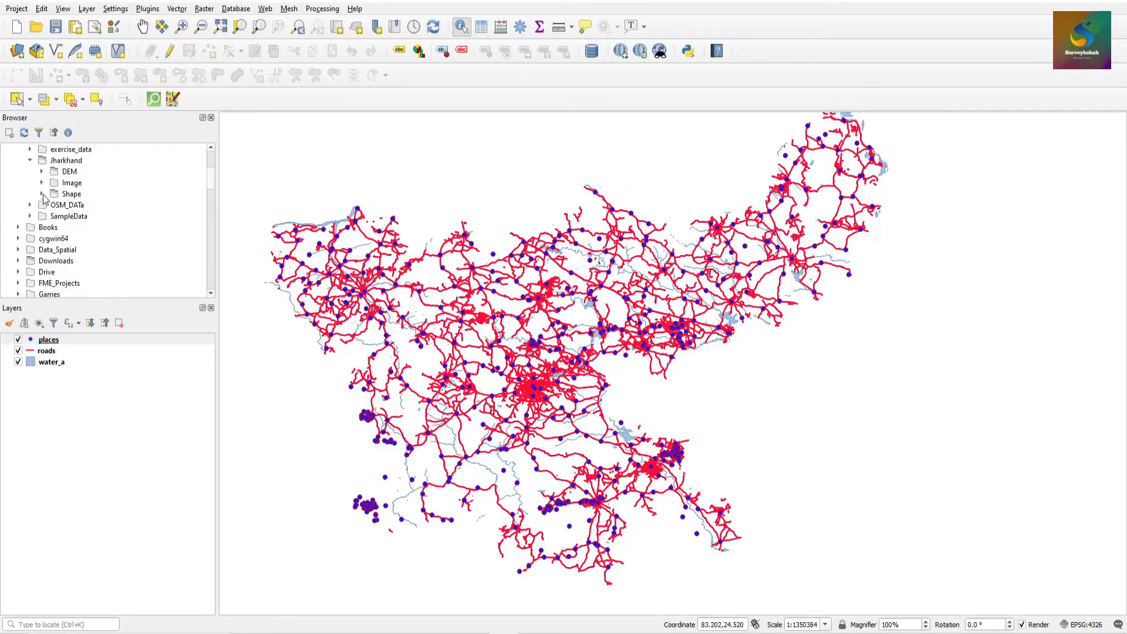
{"action": "left_click", "coordinate": [68, 185]}
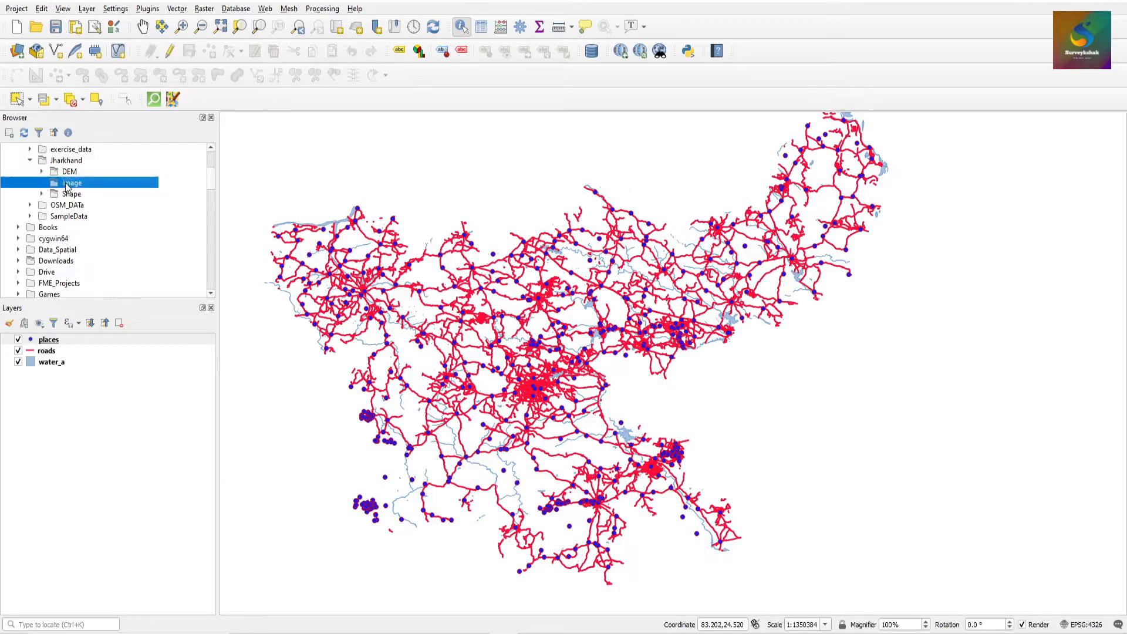
{"action": "left_click", "coordinate": [66, 173]}
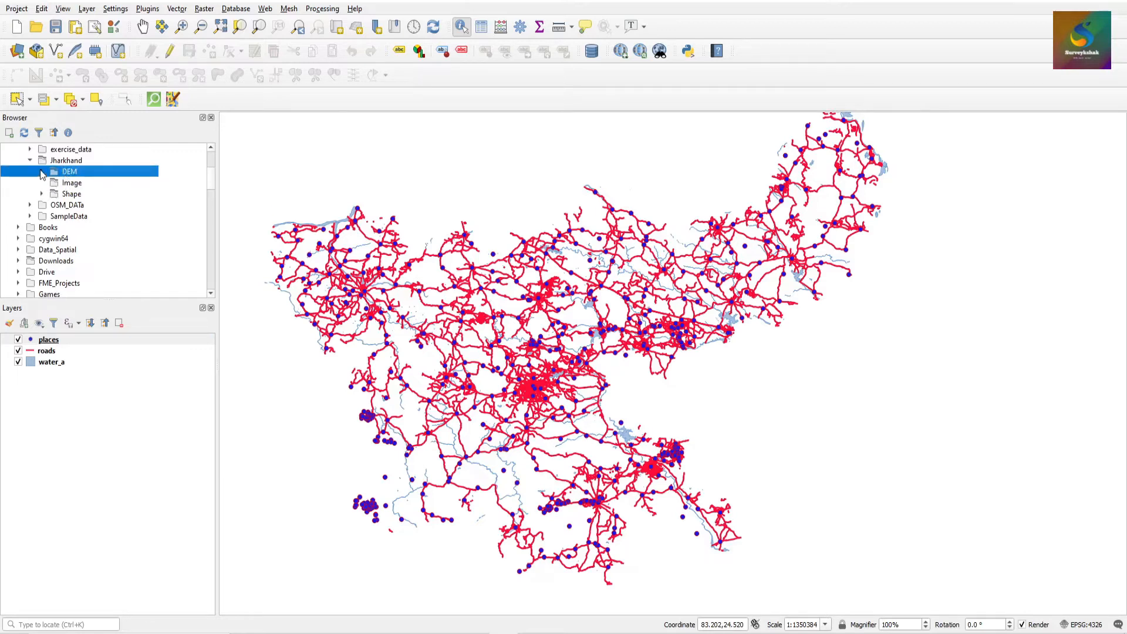
{"action": "left_click", "coordinate": [42, 172]}
{"action": "scroll", "coordinate": [135, 198], "scroll_direction": "down", "scroll_amount": 20}
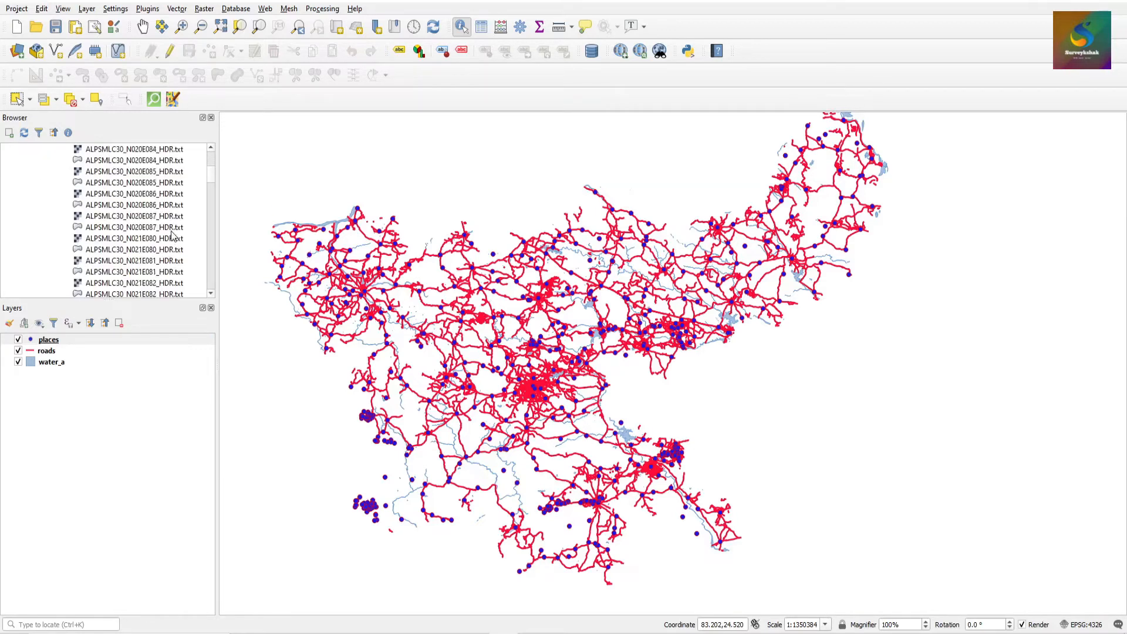
{"action": "mouse_move", "coordinate": [208, 222]}
{"action": "left_mouse_down"}
{"action": "mouse_move", "coordinate": [213, 241]}
{"action": "mouse_move", "coordinate": [210, 197]}
{"action": "mouse_move", "coordinate": [210, 249]}
{"action": "mouse_move", "coordinate": [209, 238]}
{"action": "left_mouse_up"}
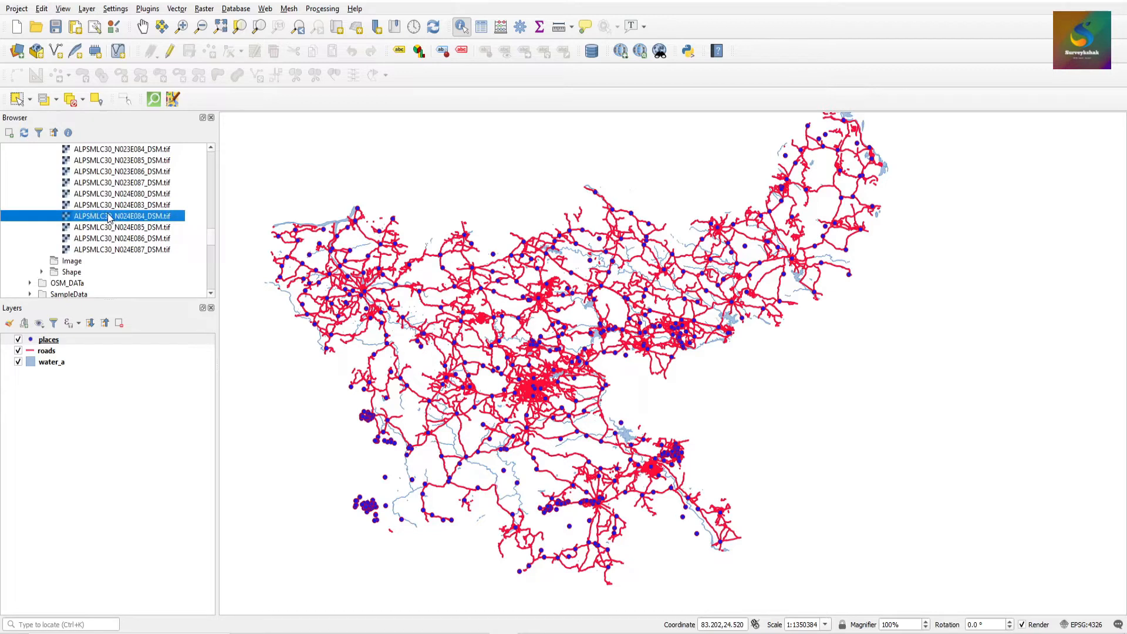
{"action": "double_click", "coordinate": [128, 253]}
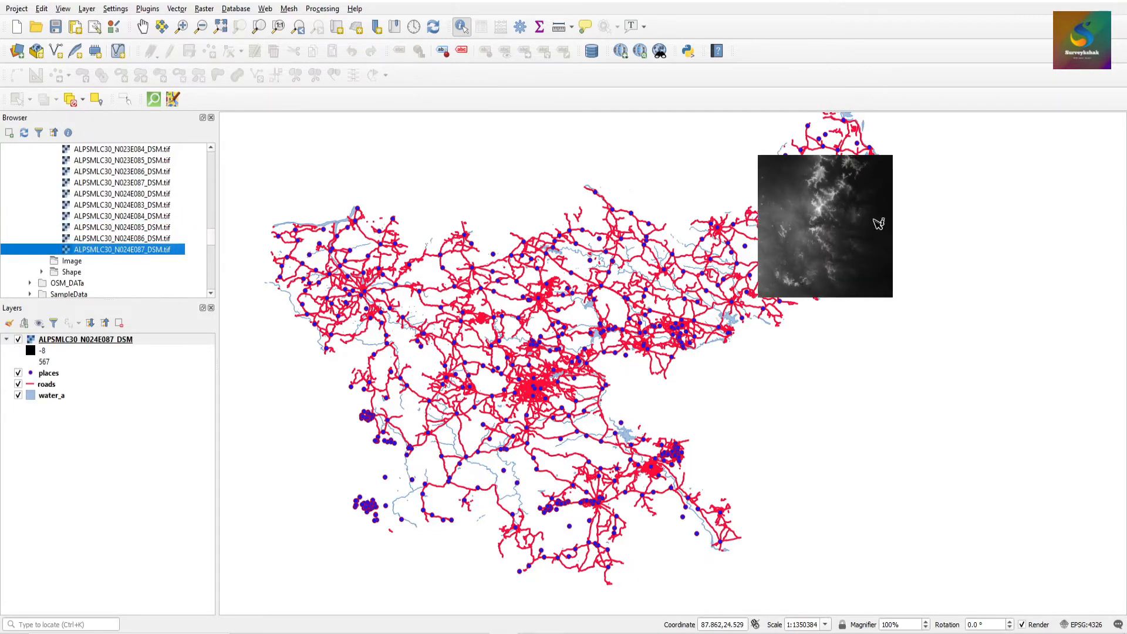
Move the ALPSMLC30_N024E087_DSM layer below the places, roads and water_a layers in the layer order
{"action": "scroll", "coordinate": [878, 214], "scroll_direction": "up", "scroll_amount": 1}
{"action": "scroll", "coordinate": [845, 182], "scroll_direction": "up", "scroll_amount": 1}
{"action": "scroll", "coordinate": [801, 296], "scroll_direction": "down", "scroll_amount": 1}
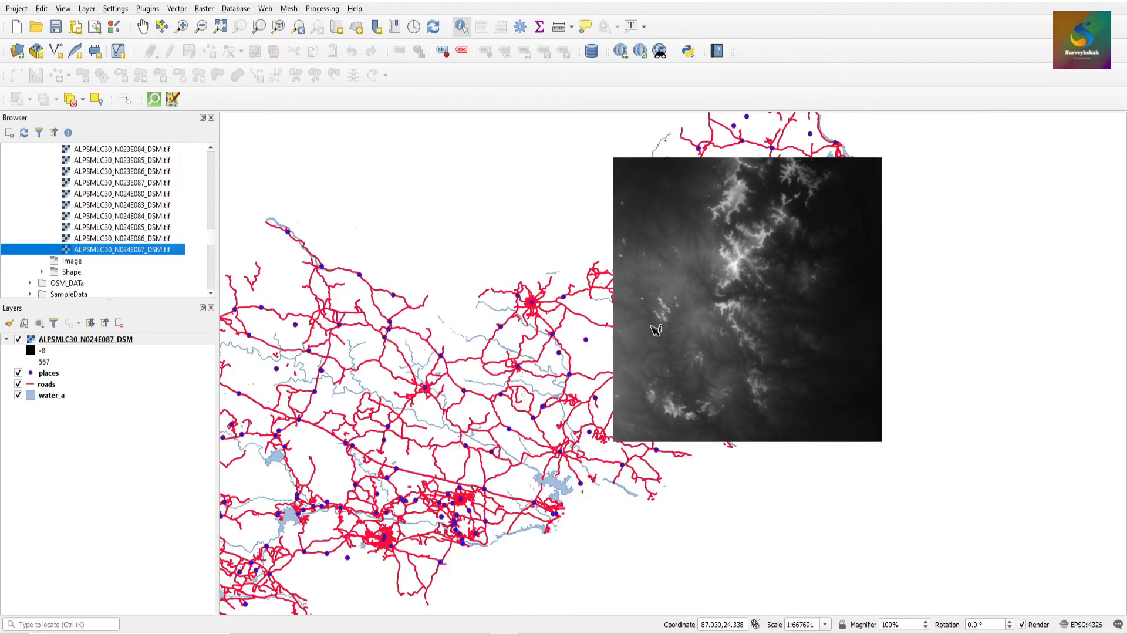
{"action": "mouse_move", "coordinate": [116, 346]}
{"action": "left_mouse_down"}
{"action": "mouse_move", "coordinate": [107, 347]}
{"action": "mouse_move", "coordinate": [106, 422]}
{"action": "left_mouse_up"}
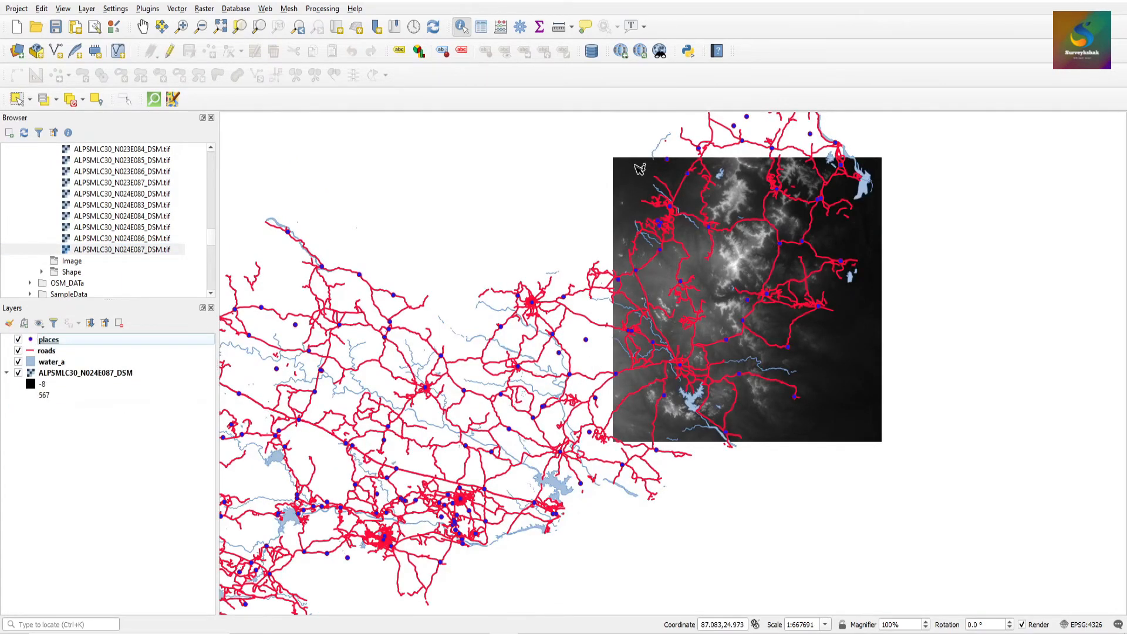
Examine the DSM raster from its individual pixels out to its position within the whole Jharkhand map
{"action": "scroll", "coordinate": [635, 176], "scroll_direction": "up", "scroll_amount": 3}
{"action": "scroll", "coordinate": [636, 269], "scroll_direction": "up", "scroll_amount": 2}
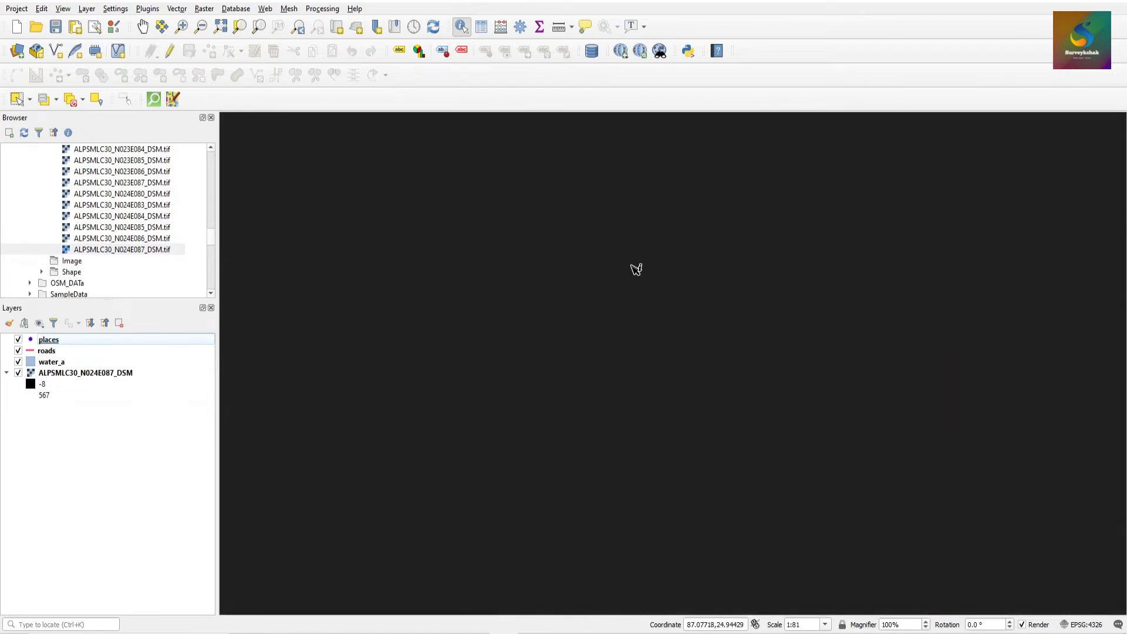
{"action": "scroll", "coordinate": [636, 269], "scroll_direction": "up", "scroll_amount": 3}
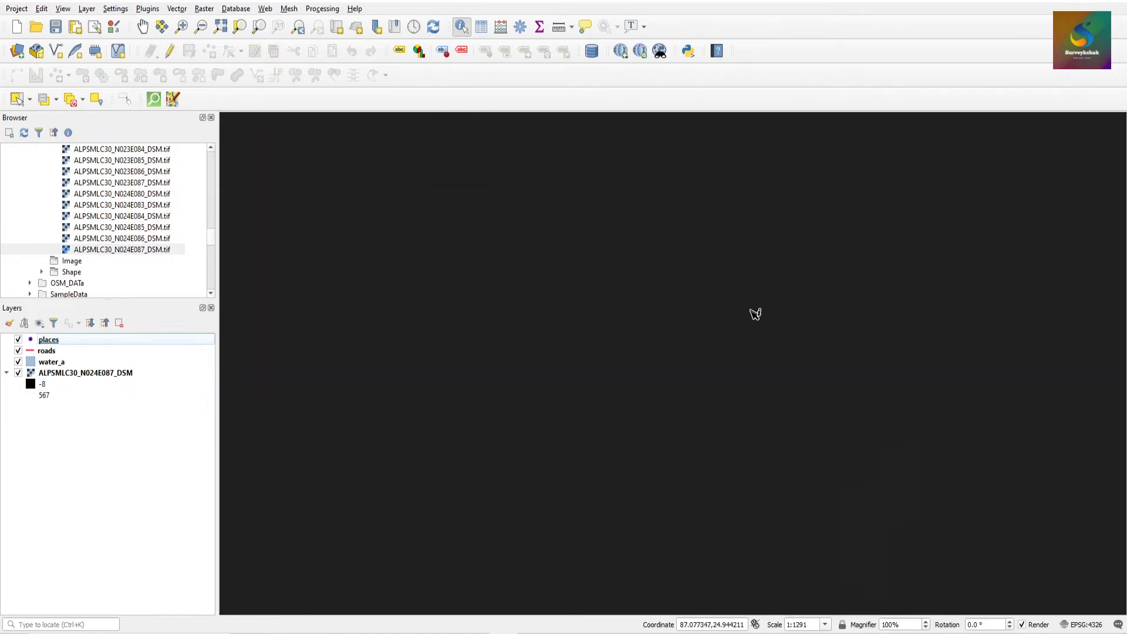
{"action": "scroll", "coordinate": [742, 316], "scroll_direction": "down", "scroll_amount": 10}
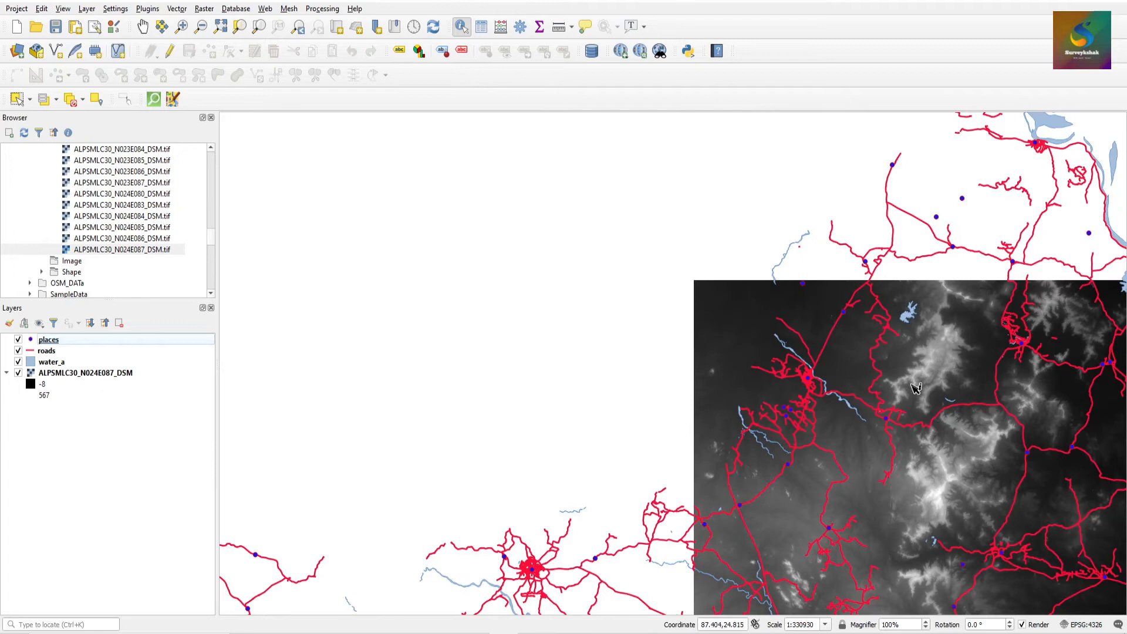
{"action": "scroll", "coordinate": [921, 376], "scroll_direction": "up", "scroll_amount": 6}
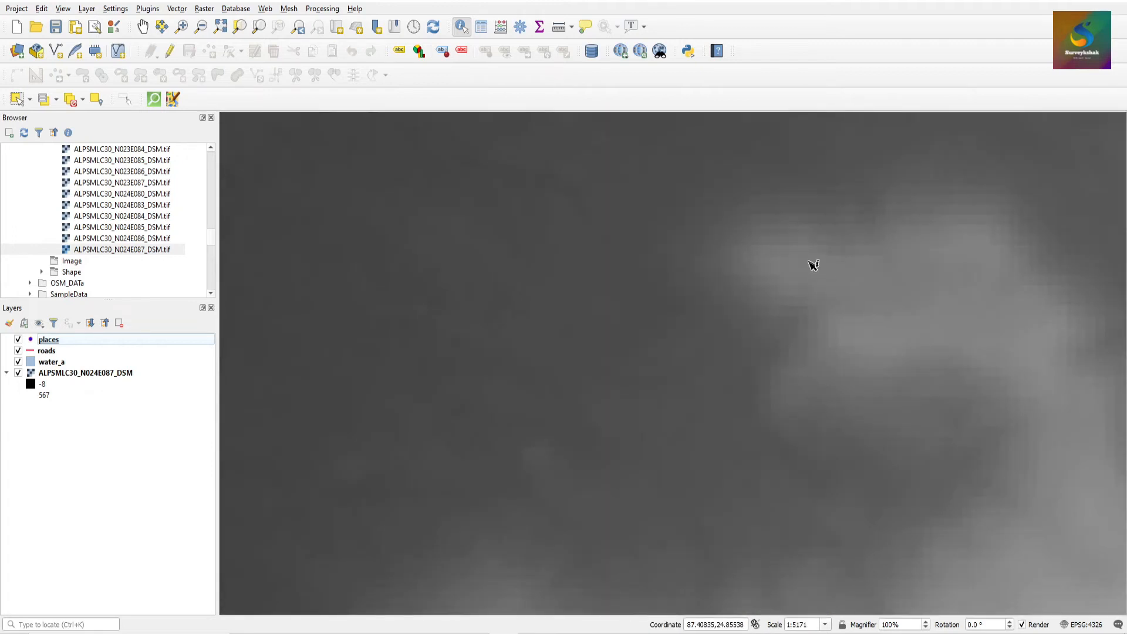
{"action": "scroll", "coordinate": [810, 265], "scroll_direction": "up", "scroll_amount": 1}
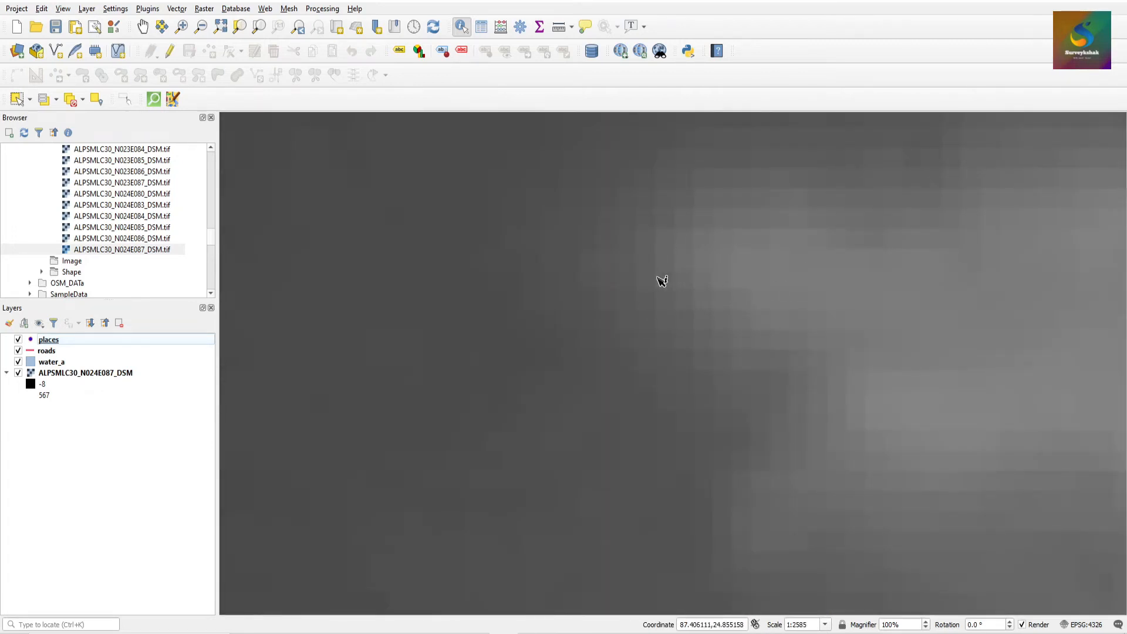
{"action": "scroll", "coordinate": [696, 279], "scroll_direction": "up", "scroll_amount": 1}
{"action": "scroll", "coordinate": [673, 263], "scroll_direction": "up", "scroll_amount": 1}
{"action": "scroll", "coordinate": [695, 289], "scroll_direction": "up", "scroll_amount": 1}
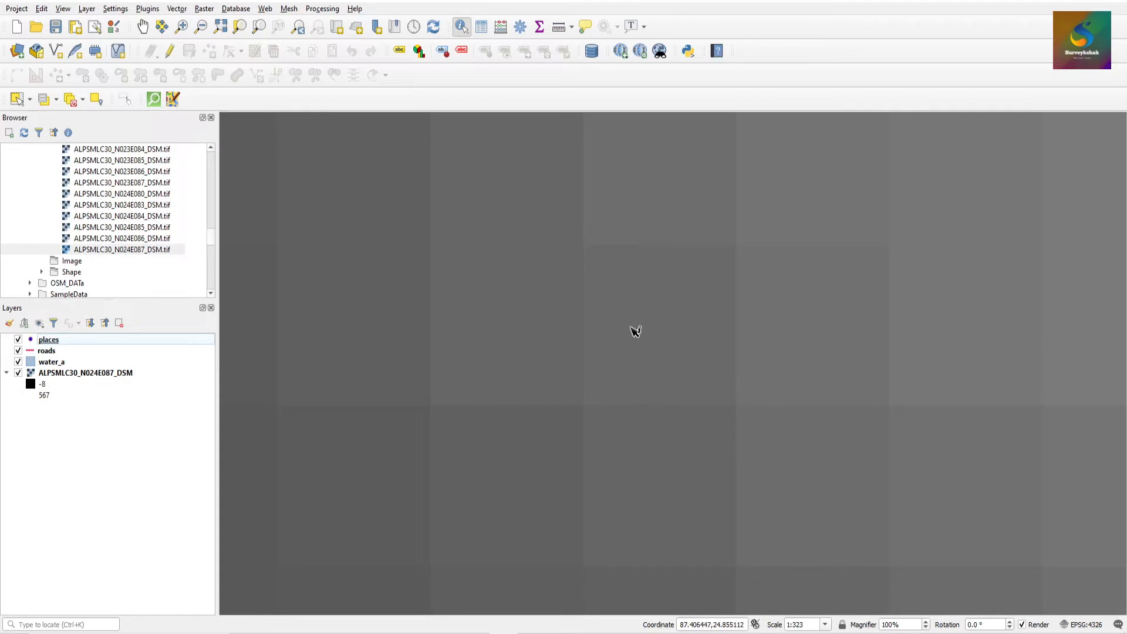
{"action": "scroll", "coordinate": [634, 352], "scroll_direction": "down", "scroll_amount": 8}
{"action": "scroll", "coordinate": [634, 357], "scroll_direction": "down", "scroll_amount": 5}
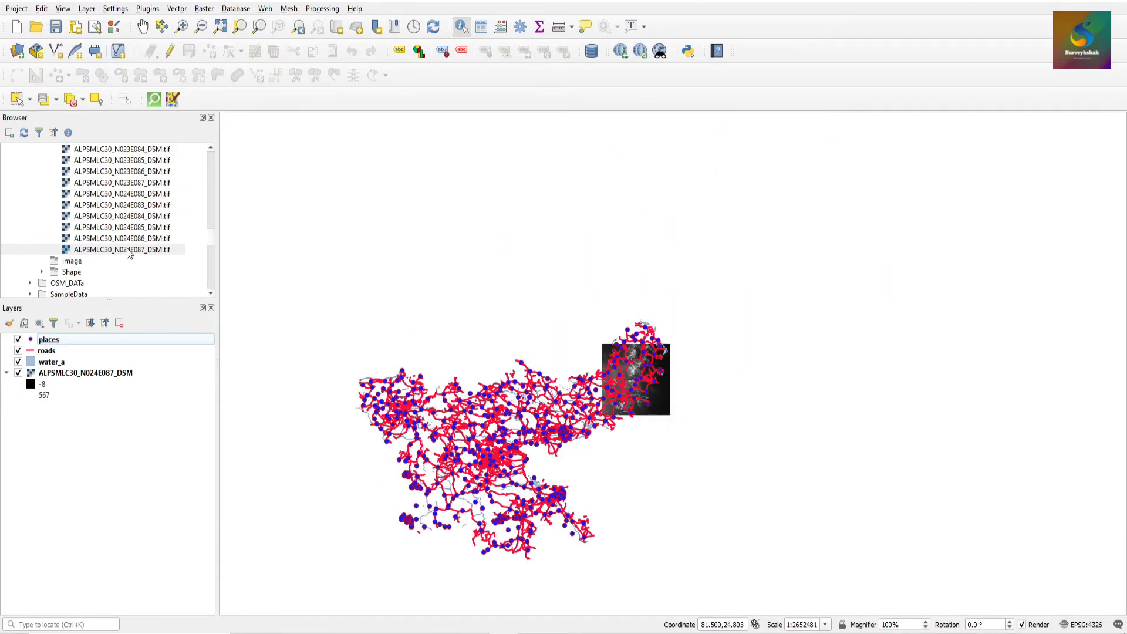
Hide the ALPSMLC30_N024E087_DSM layer and show the full extent of the map
{"action": "left_click", "coordinate": [19, 374]}
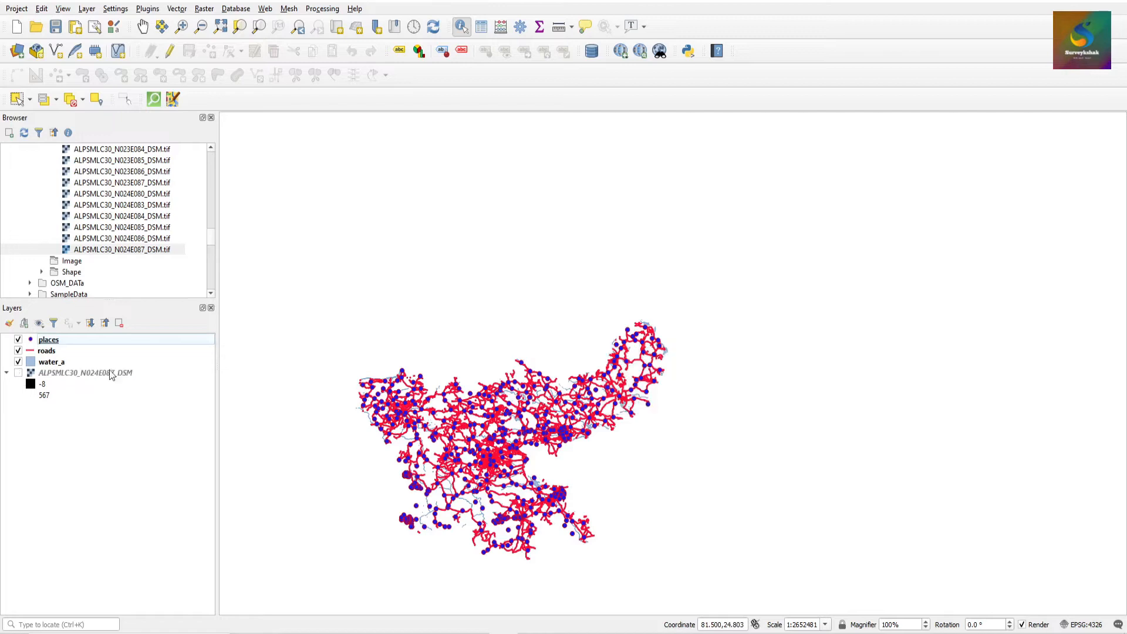
{"action": "left_click", "coordinate": [221, 29]}
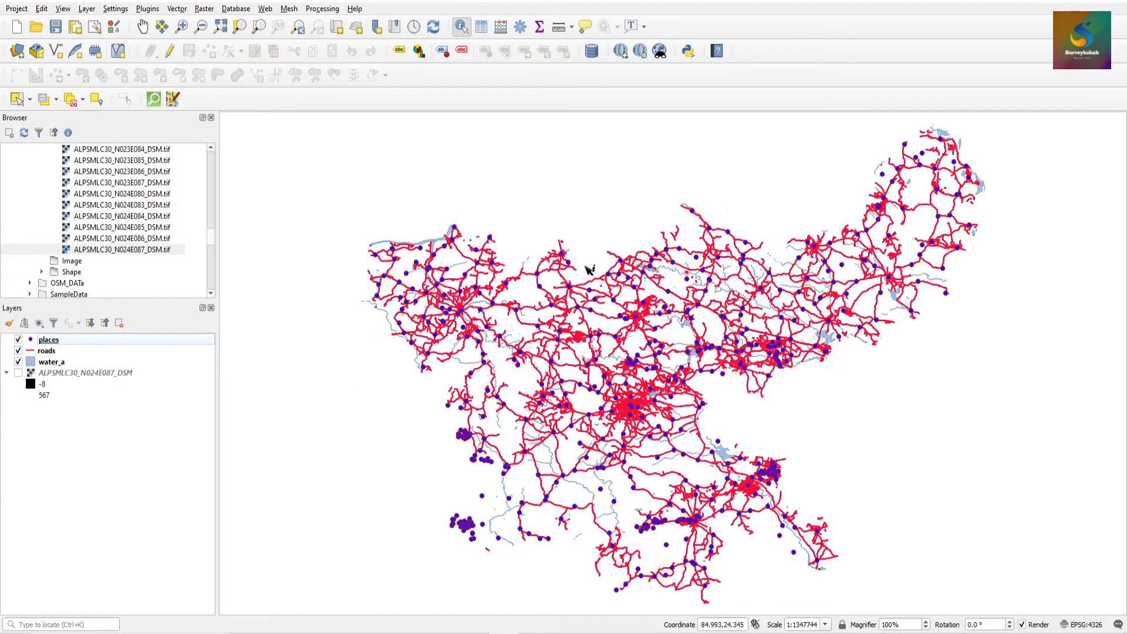
{"action": "scroll", "coordinate": [589, 269], "scroll_direction": "down", "scroll_amount": 1}
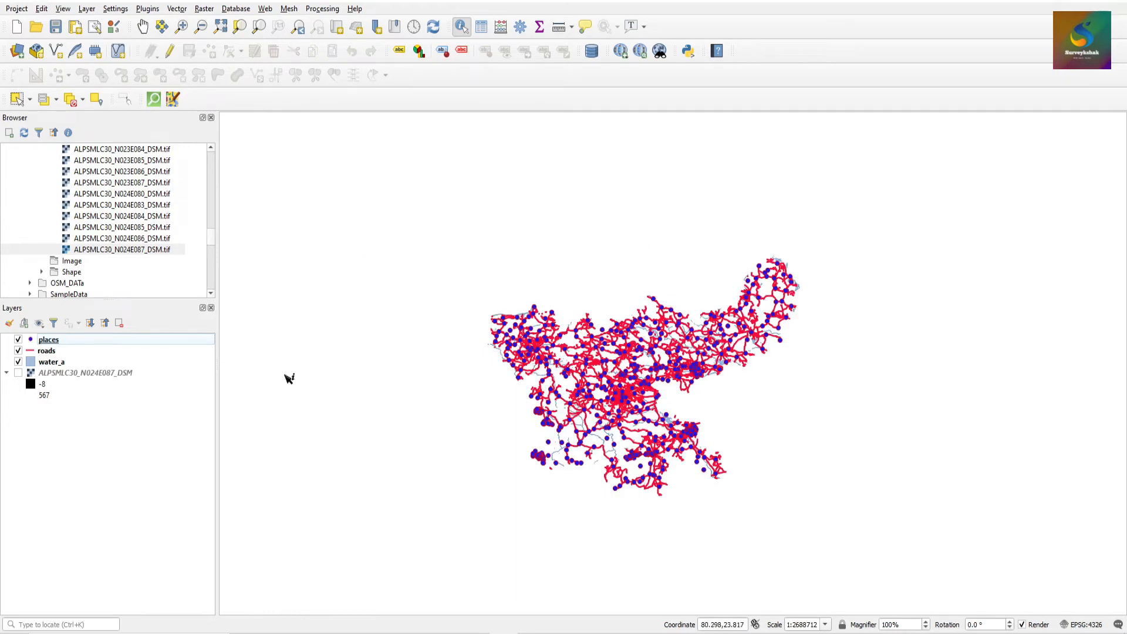
Add jharkhand.tif from the Jharkhand Image folder and place its layer at the bottom of the layer order
{"action": "scroll", "coordinate": [663, 382], "scroll_direction": "up", "scroll_amount": 3}
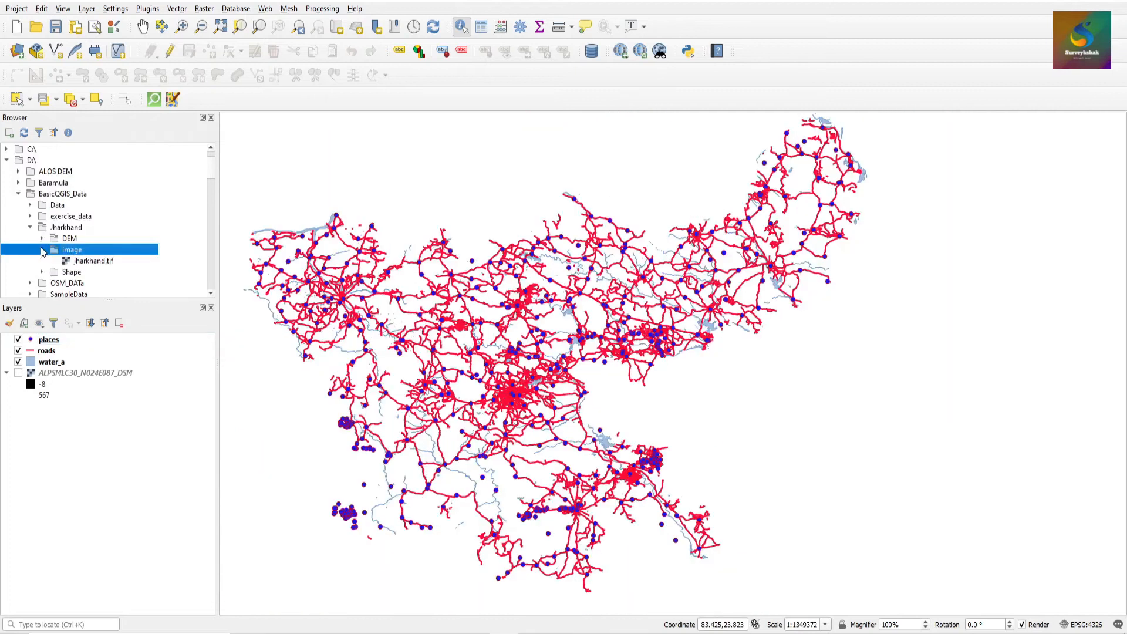
{"action": "left_click", "coordinate": [95, 263]}
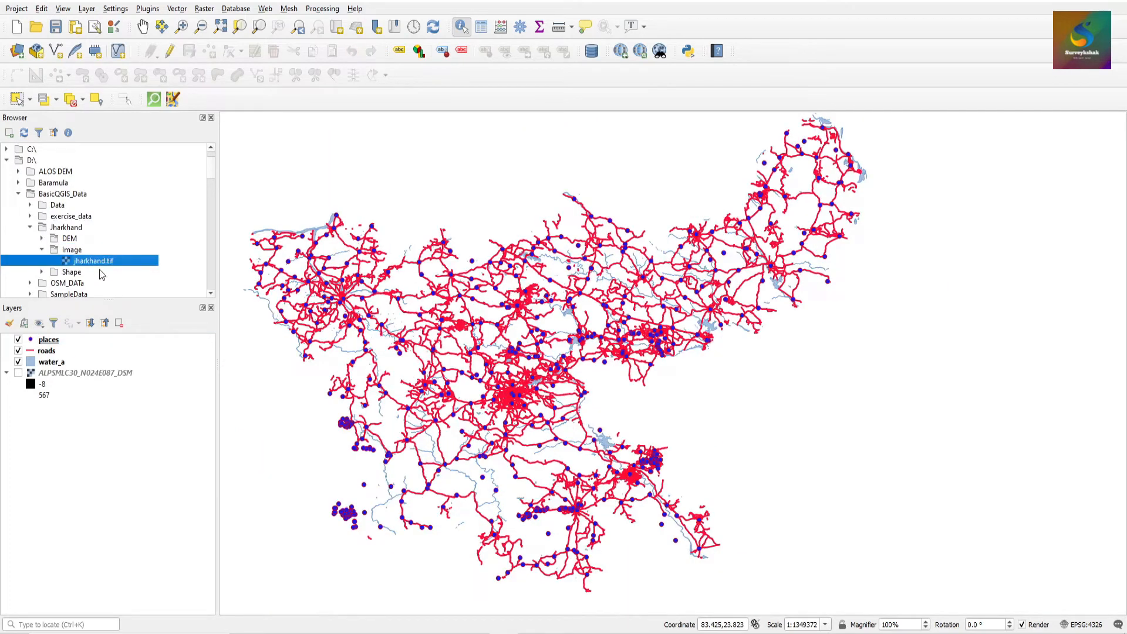
{"action": "double_click", "coordinate": [97, 262]}
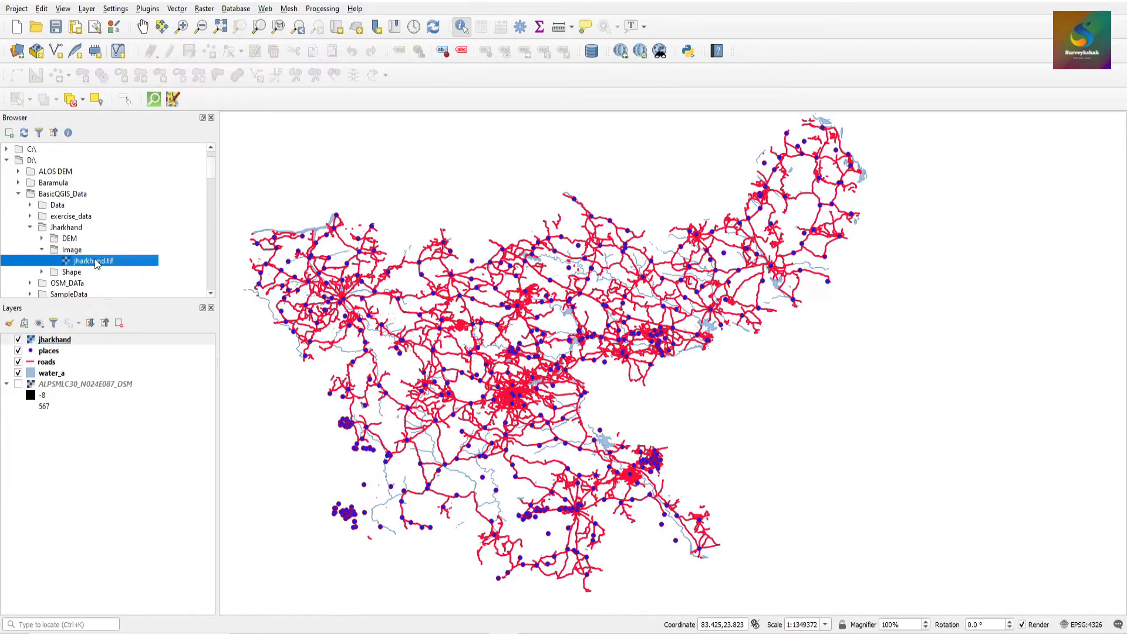
{"action": "left_click_drag", "start_coordinate": [56, 341], "coordinate": [71, 398]}
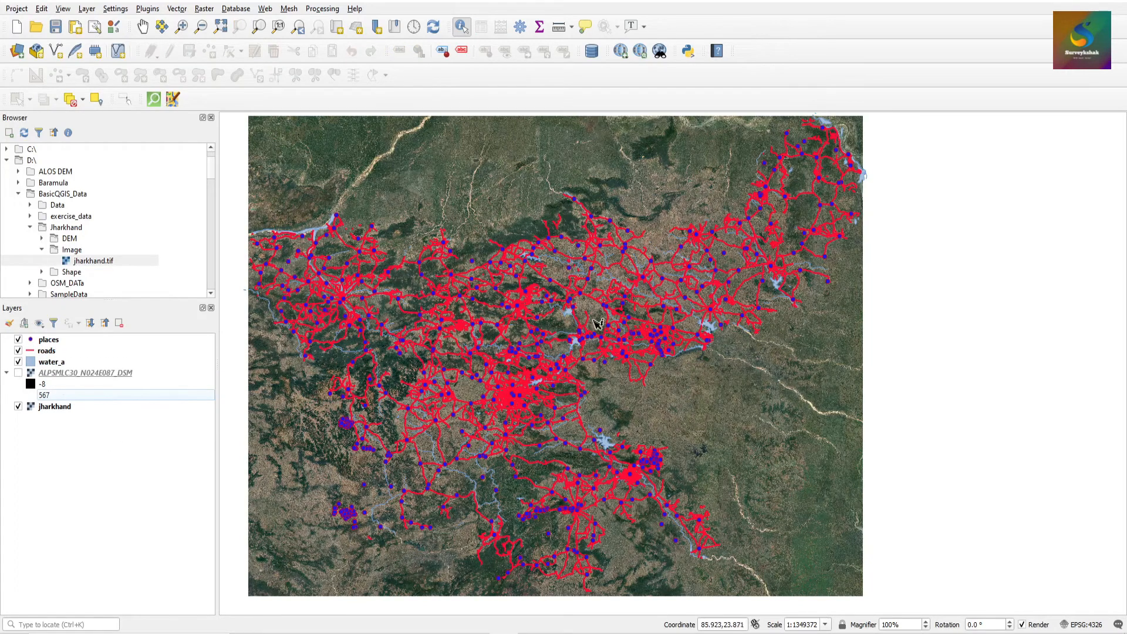
Hide the water_a layer to compare the river with the satellite image beneath it
{"action": "scroll", "coordinate": [311, 226], "scroll_direction": "up", "scroll_amount": 2}
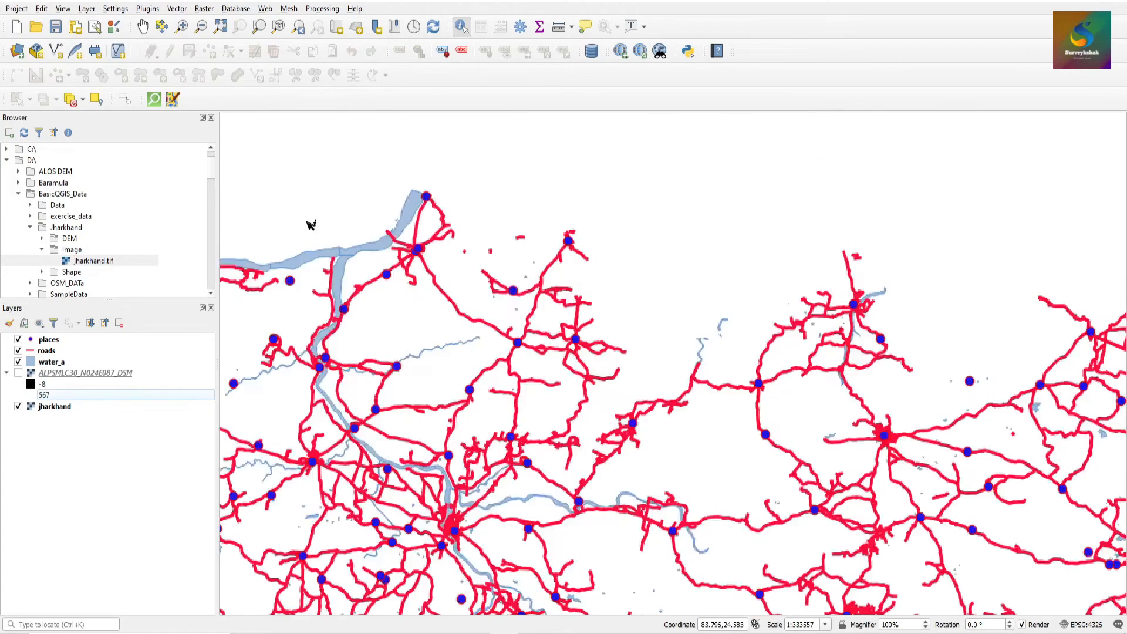
{"action": "scroll", "coordinate": [400, 191], "scroll_direction": "up", "scroll_amount": 1}
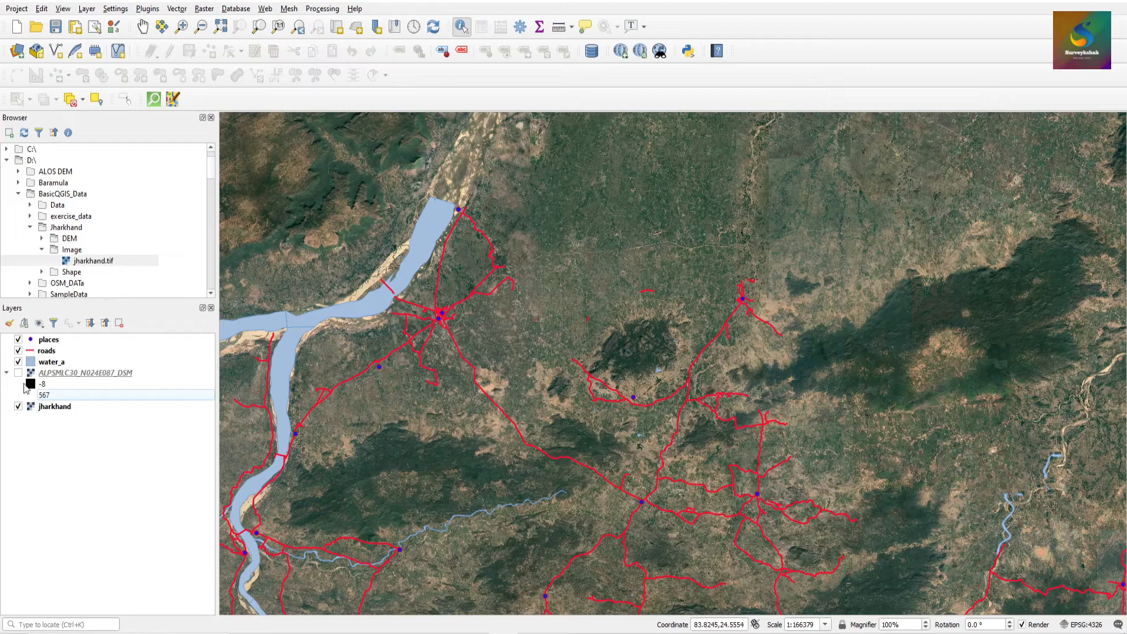
{"action": "left_click", "coordinate": [18, 363]}
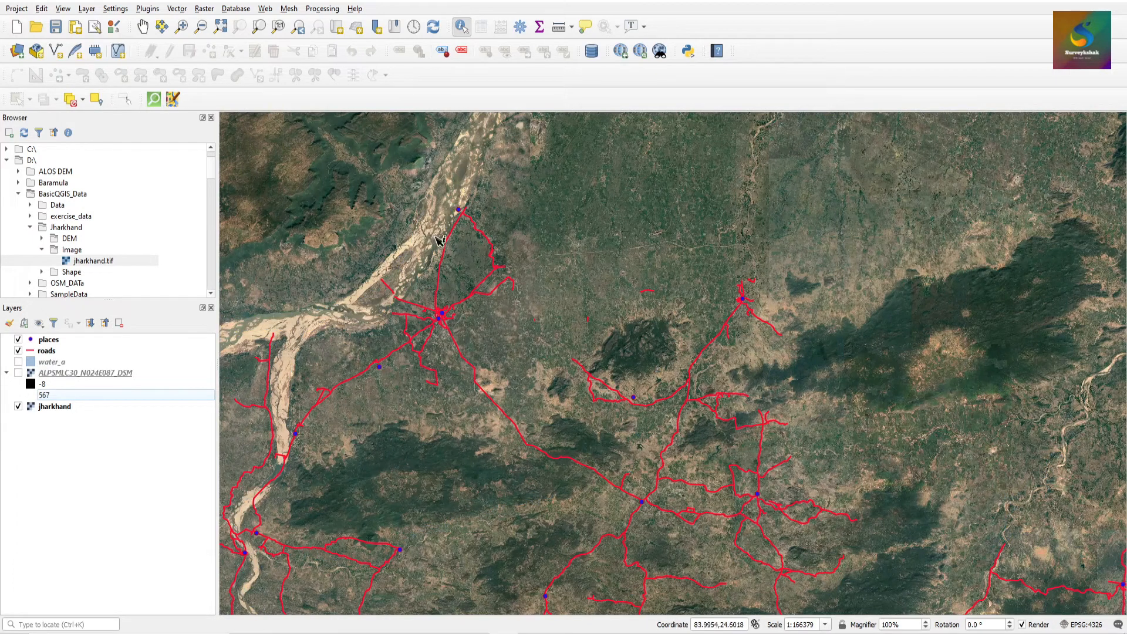
Examine how the river, roads and places line up with the jharkhand satellite image at different scales
{"action": "scroll", "coordinate": [454, 247], "scroll_direction": "down", "scroll_amount": 1}
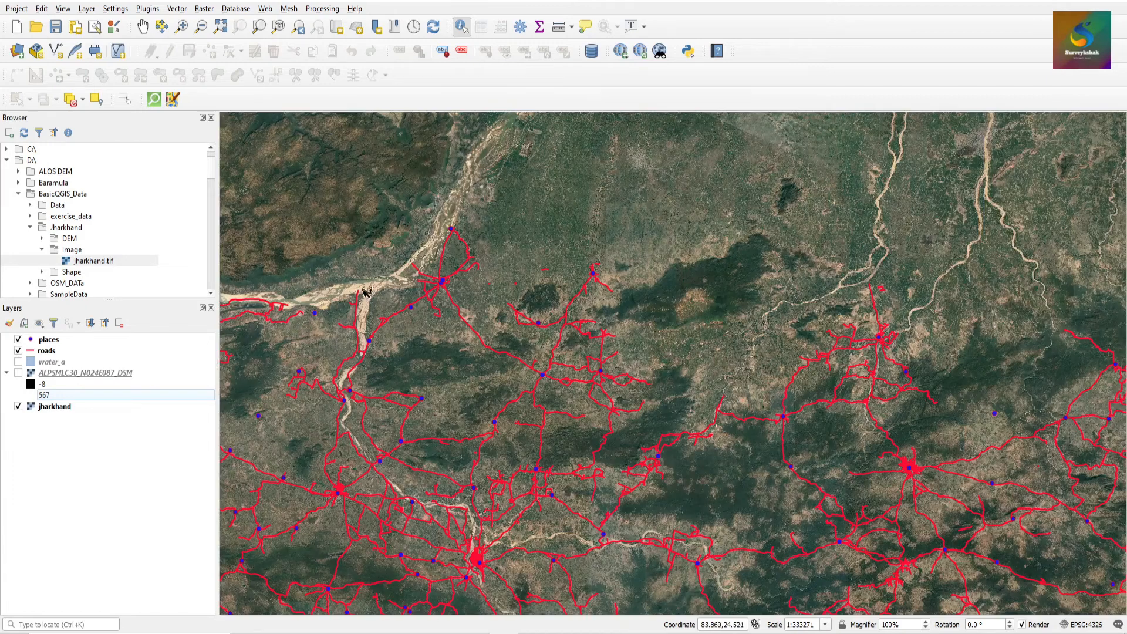
{"action": "scroll", "coordinate": [468, 326], "scroll_direction": "down", "scroll_amount": 1}
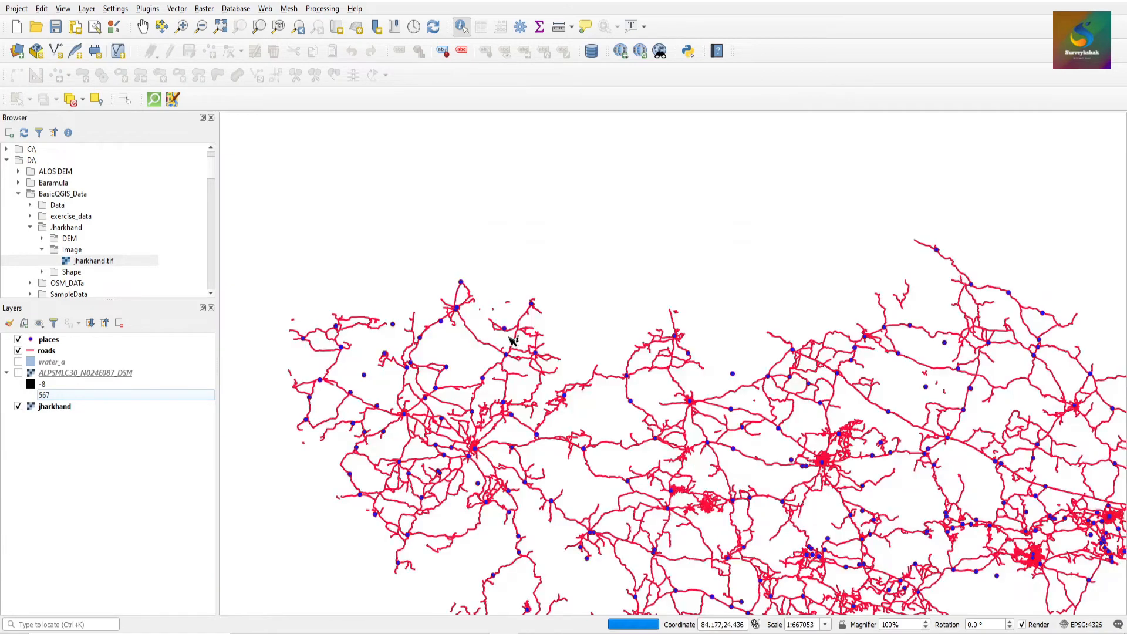
{"action": "scroll", "coordinate": [643, 356], "scroll_direction": "down", "scroll_amount": 1}
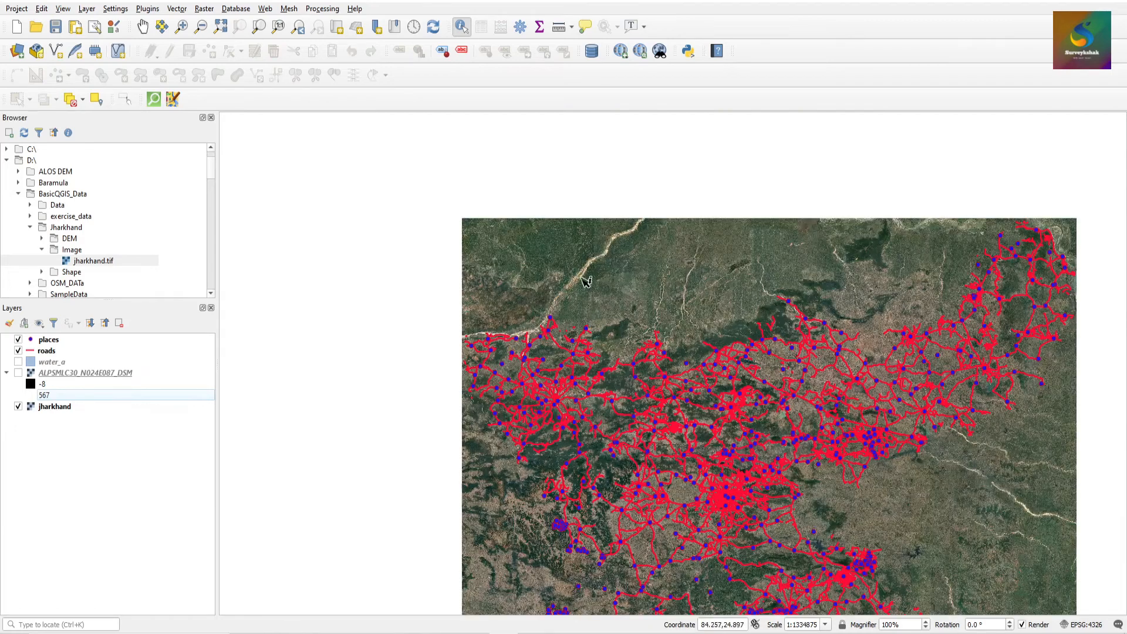
{"action": "scroll", "coordinate": [580, 277], "scroll_direction": "down", "scroll_amount": 1}
{"action": "scroll", "coordinate": [725, 427], "scroll_direction": "up", "scroll_amount": 1}
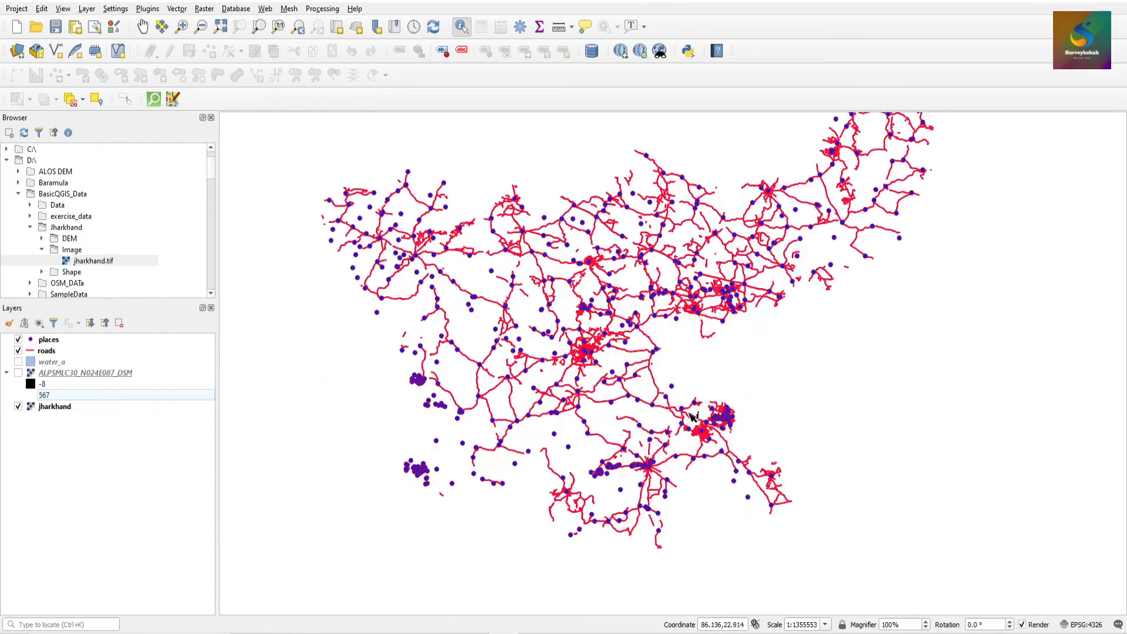
{"action": "scroll", "coordinate": [550, 357], "scroll_direction": "up", "scroll_amount": 2}
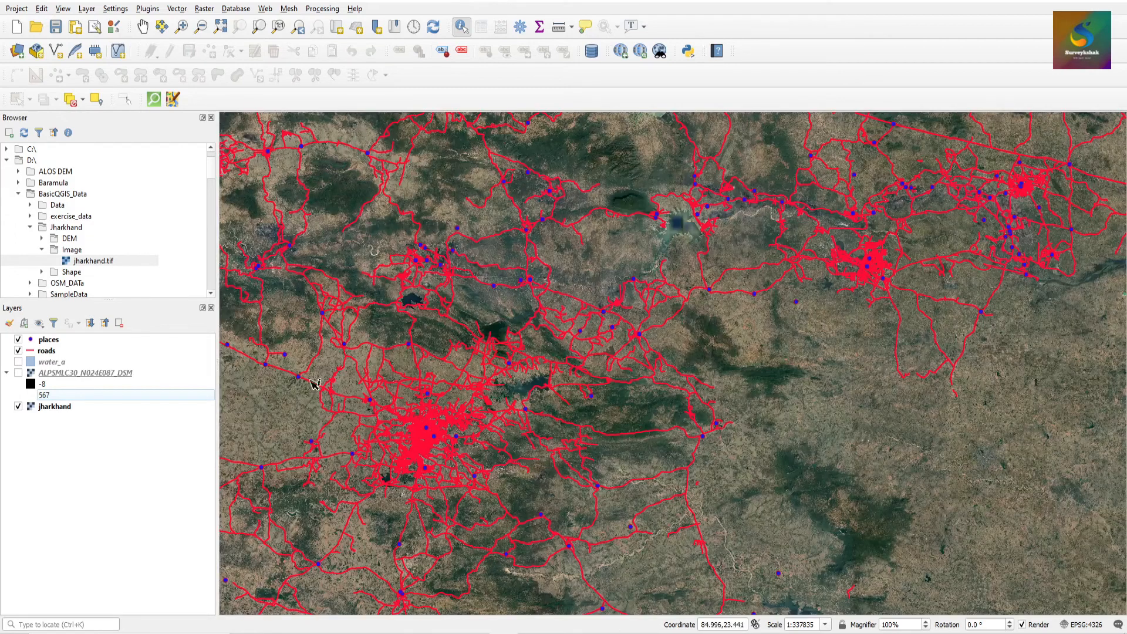
{"action": "scroll", "coordinate": [464, 366], "scroll_direction": "up", "scroll_amount": 3}
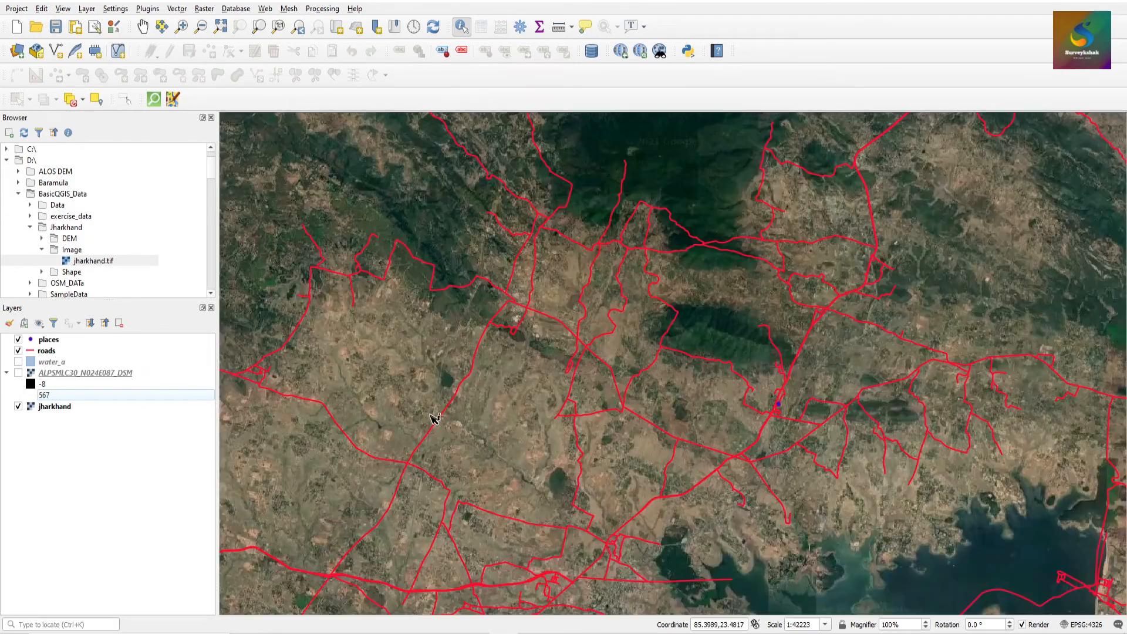
{"action": "scroll", "coordinate": [409, 473], "scroll_direction": "up", "scroll_amount": 1}
{"action": "scroll", "coordinate": [409, 472], "scroll_direction": "down", "scroll_amount": 2}
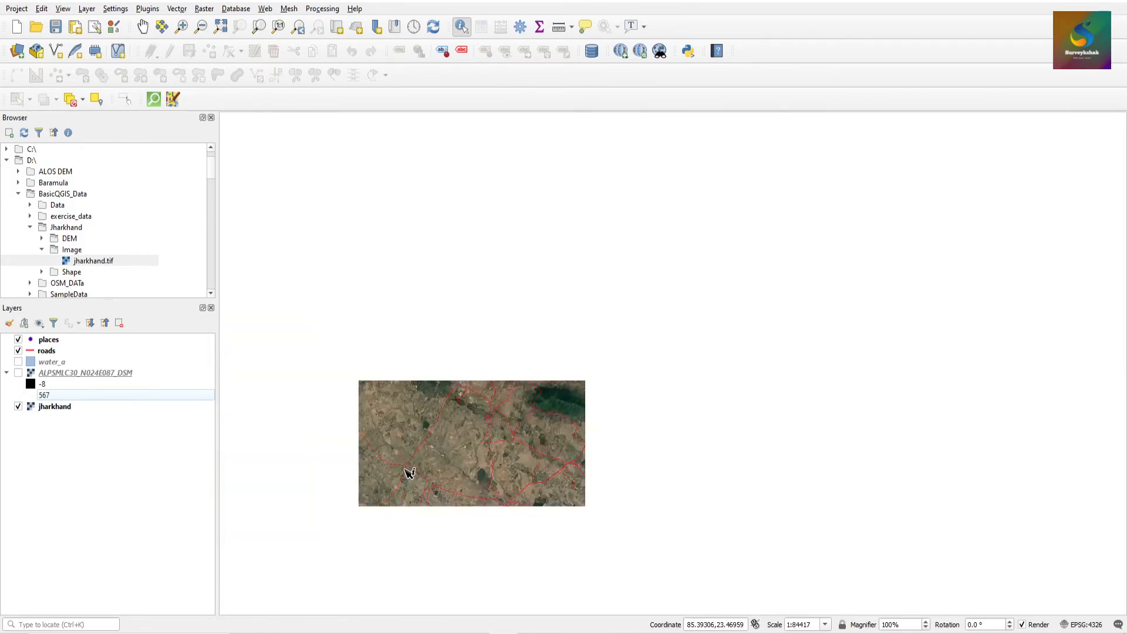
Examine the river course and the surrounding roads on the jharkhand satellite image at several zoom levels
{"action": "scroll", "coordinate": [464, 332], "scroll_direction": "down", "scroll_amount": 2}
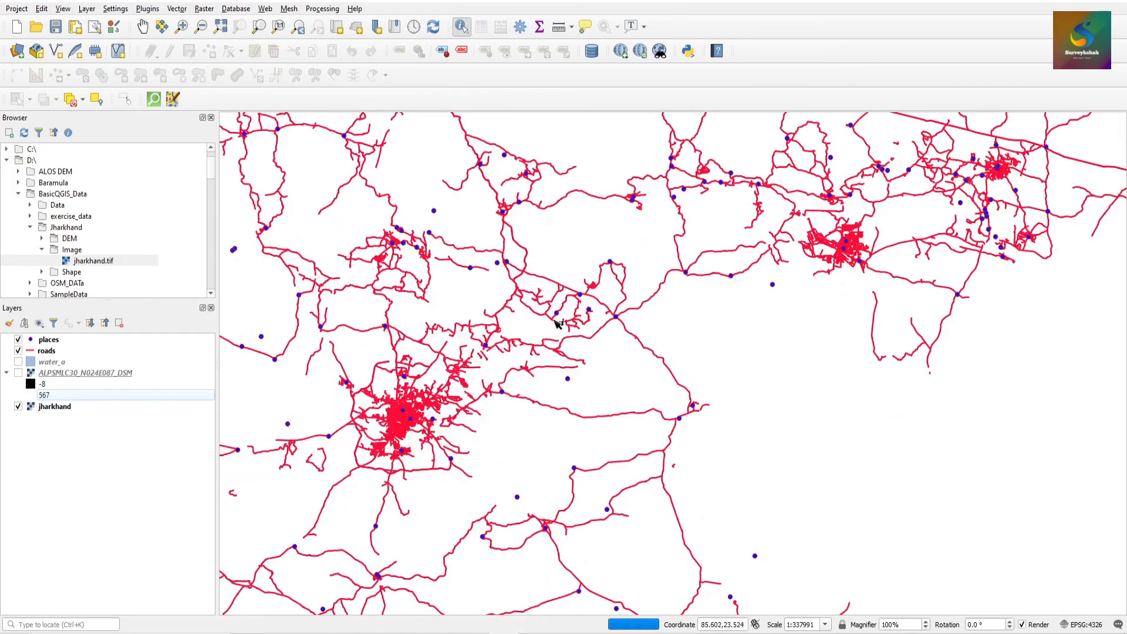
{"action": "scroll", "coordinate": [614, 253], "scroll_direction": "up", "scroll_amount": 3}
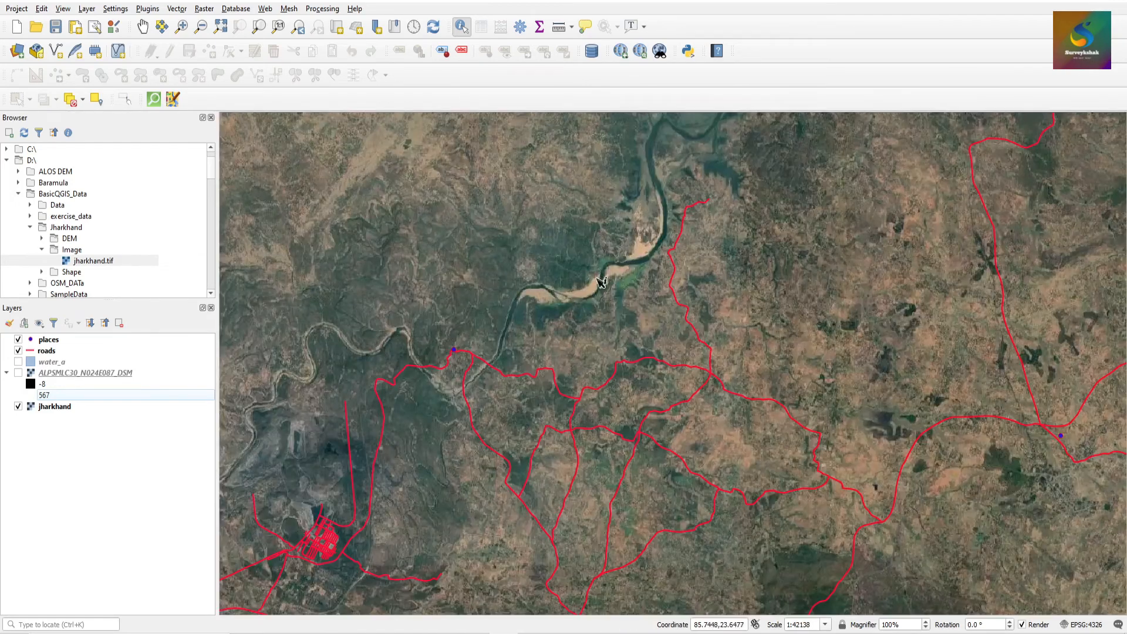
{"action": "scroll", "coordinate": [635, 269], "scroll_direction": "up", "scroll_amount": 1}
{"action": "scroll", "coordinate": [635, 269], "scroll_direction": "down", "scroll_amount": 1}
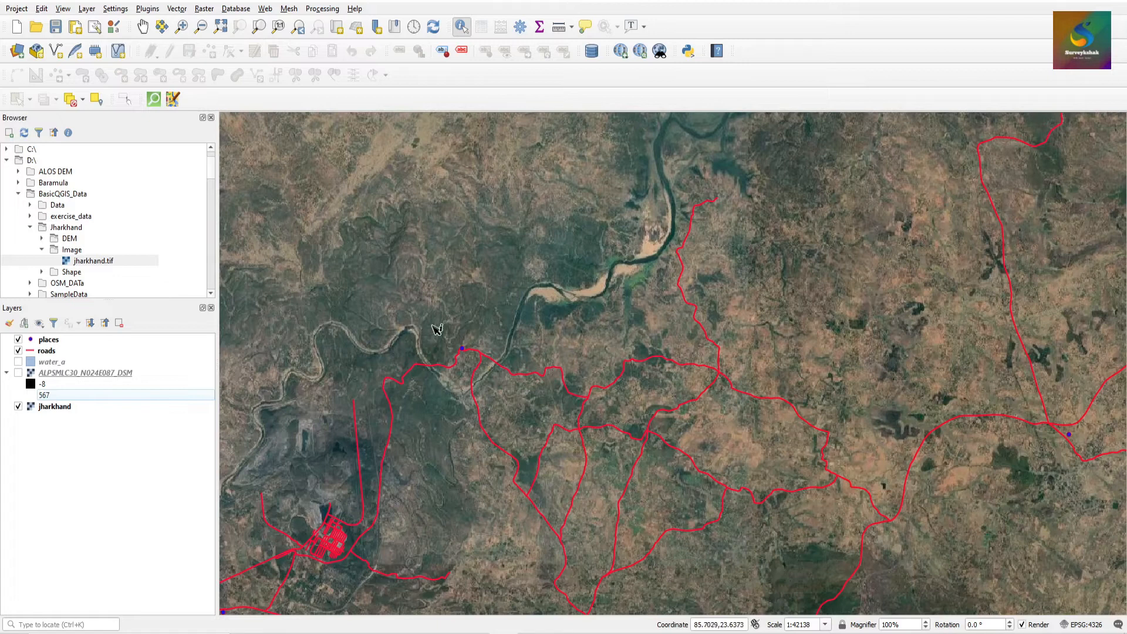
{"action": "scroll", "coordinate": [528, 328], "scroll_direction": "down", "scroll_amount": 1}
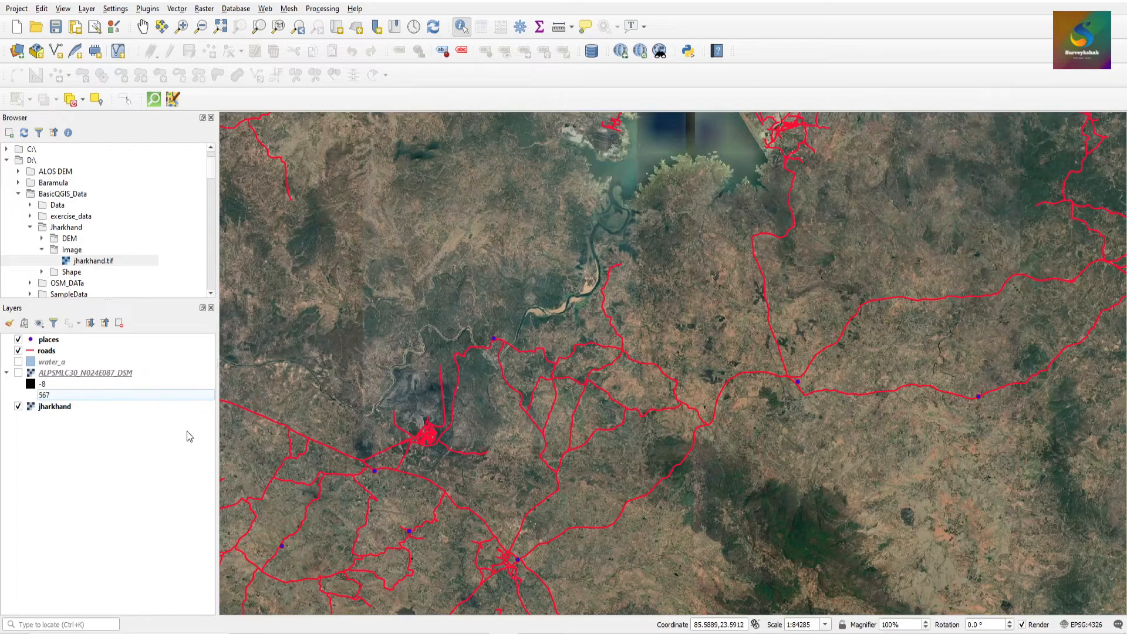
Hide the jharkhand and roads layers, and remove all layers from places down to jharkhand from the project
{"action": "left_click", "coordinate": [18, 406]}
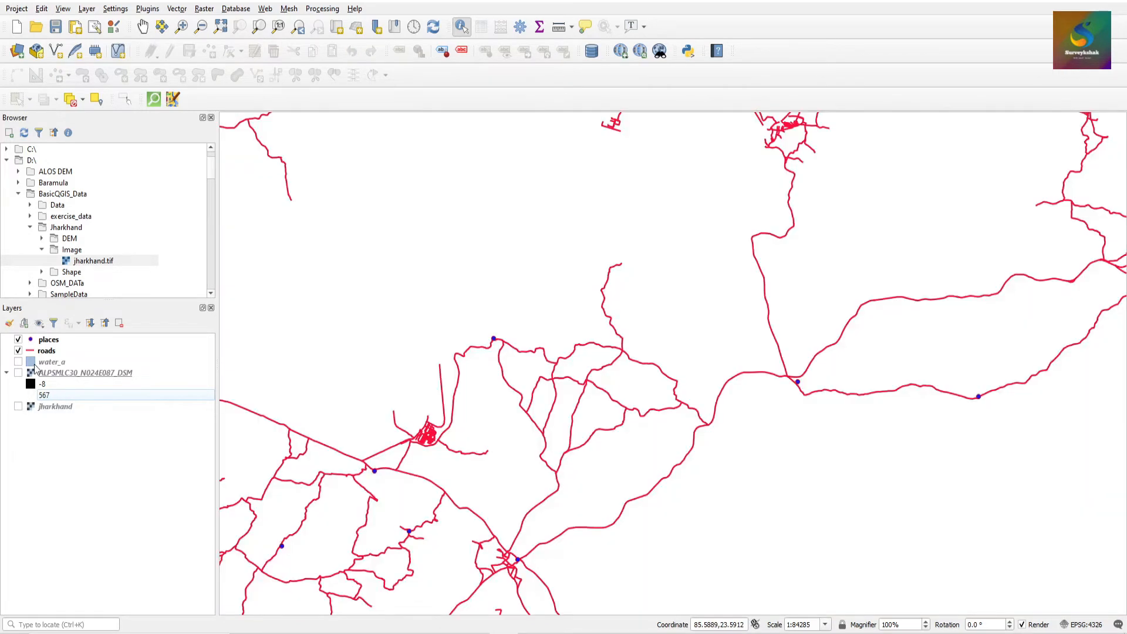
{"action": "left_click", "coordinate": [18, 351]}
{"action": "left_click", "coordinate": [53, 340]}
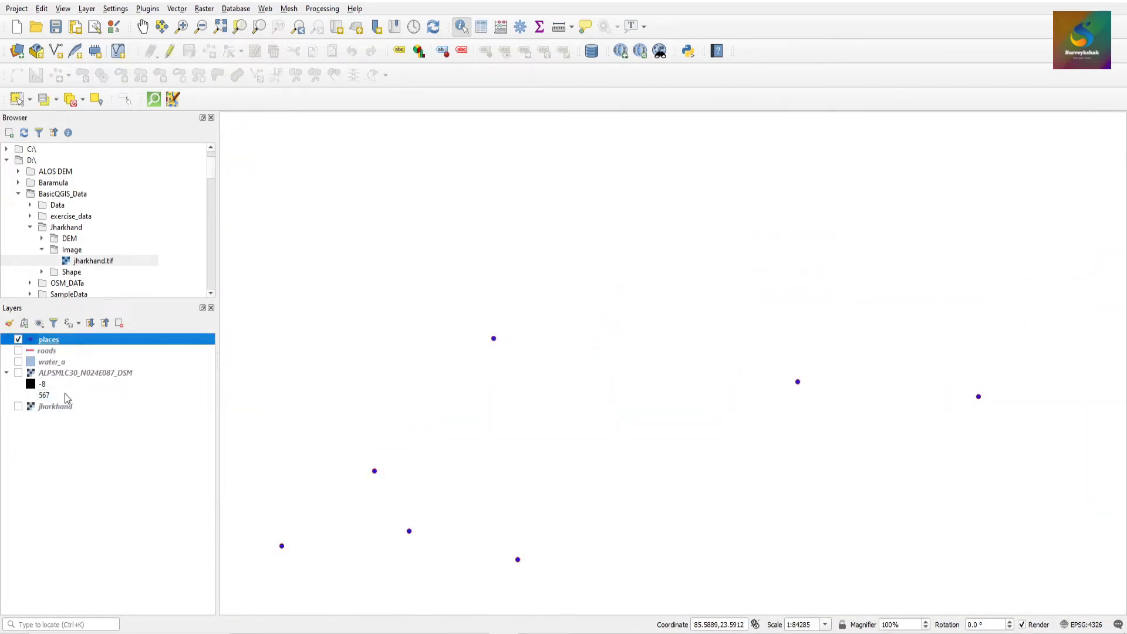
{"action": "left_click", "coordinate": [64, 409], "text": "shift"}
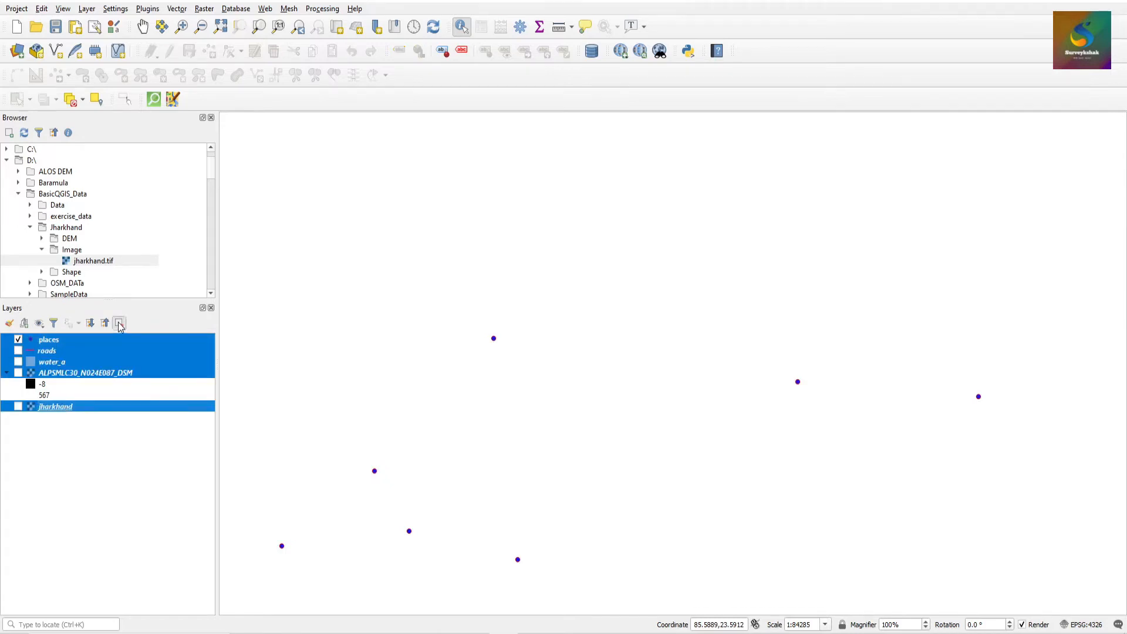
{"action": "left_click", "coordinate": [119, 323]}
{"action": "left_click", "coordinate": [543, 330]}
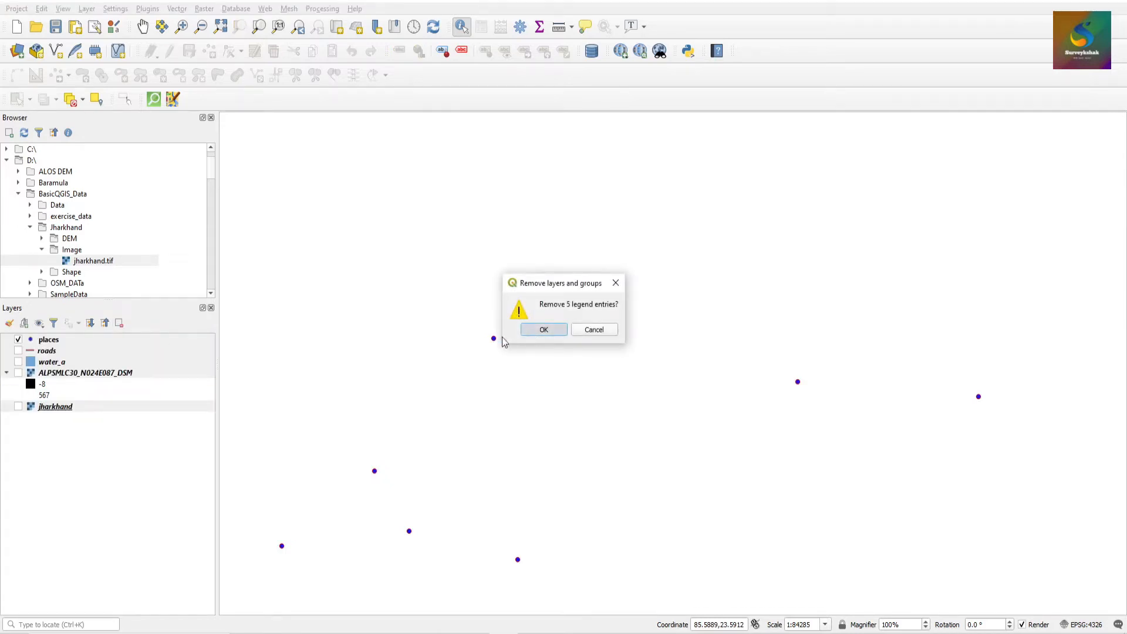
{"action": "left_click", "coordinate": [542, 329]}
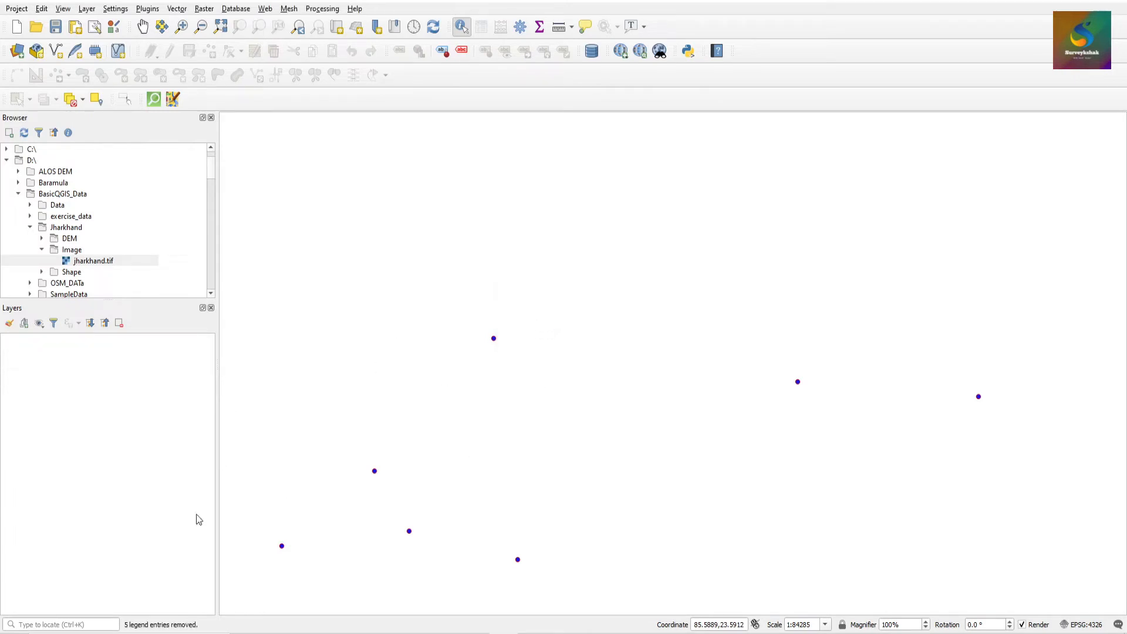
Collapse the Image folder and start a new shapefile layer with the file name test
{"action": "left_click", "coordinate": [42, 250]}
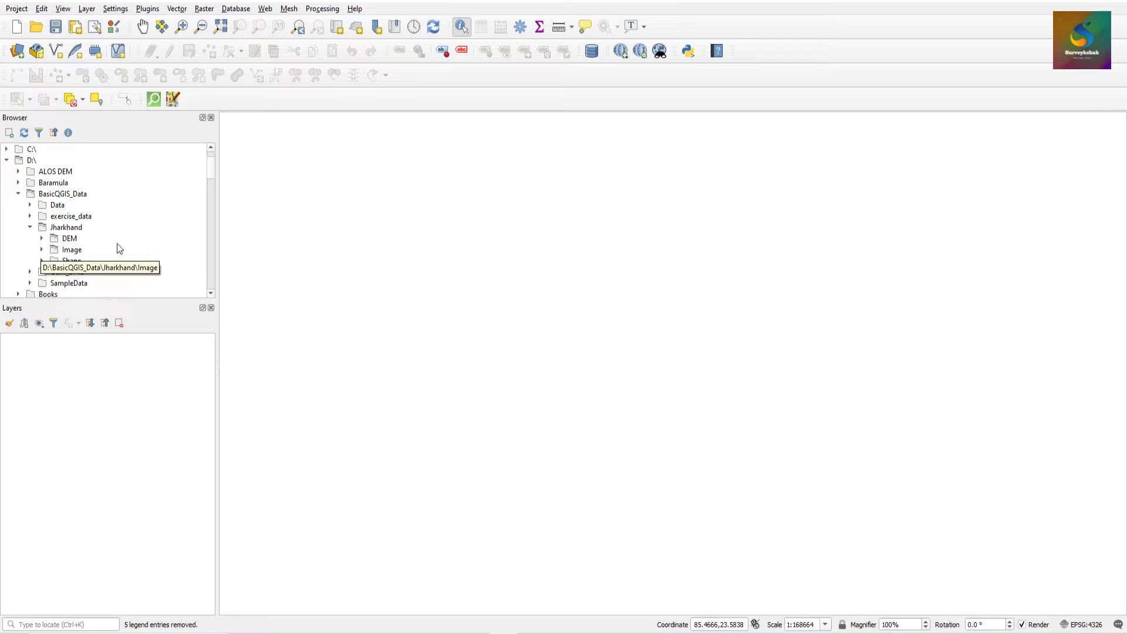
{"action": "left_click", "coordinate": [78, 262]}
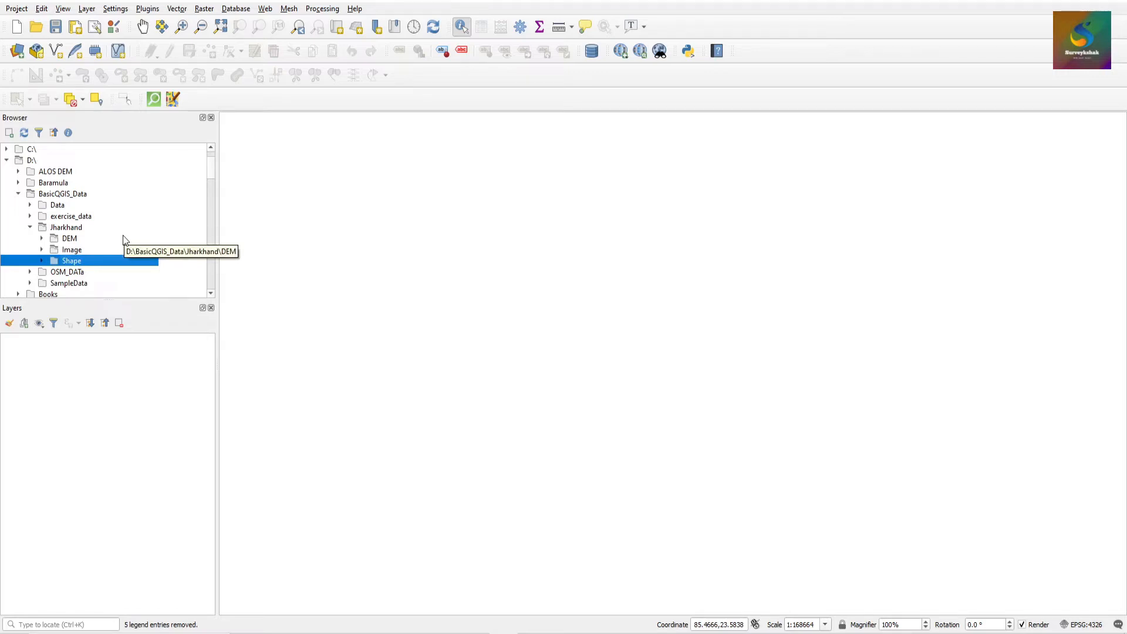
{"action": "left_click", "coordinate": [88, 13]}
{"action": "mouse_move", "coordinate": [126, 40]}
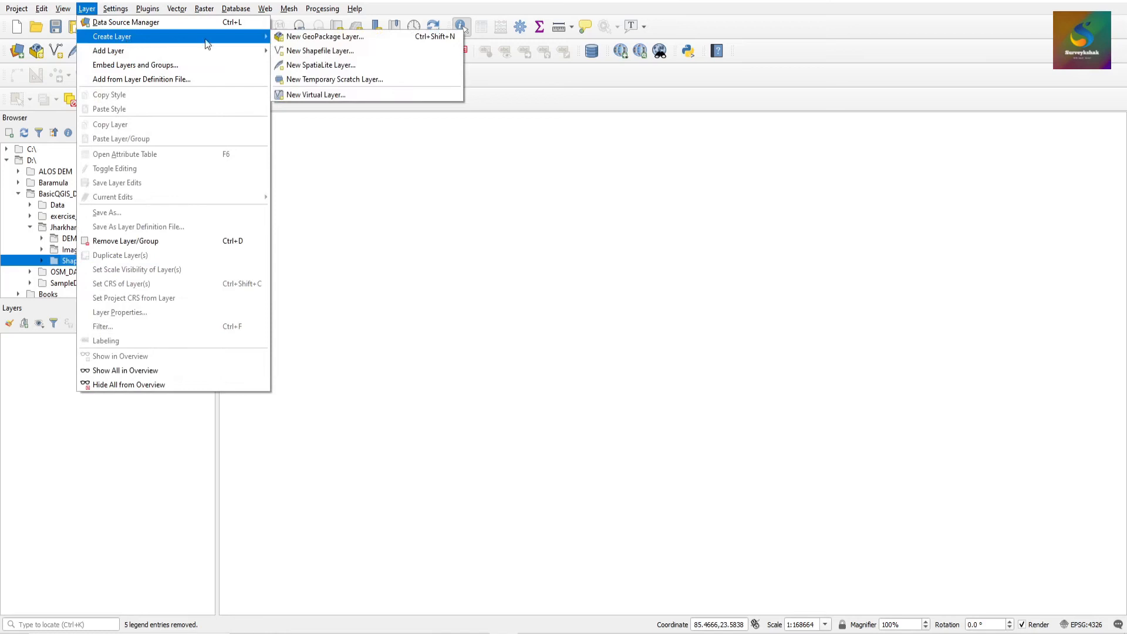
{"action": "left_click", "coordinate": [327, 54]}
{"action": "left_click_drag", "start_coordinate": [526, 1], "coordinate": [512, 63]}
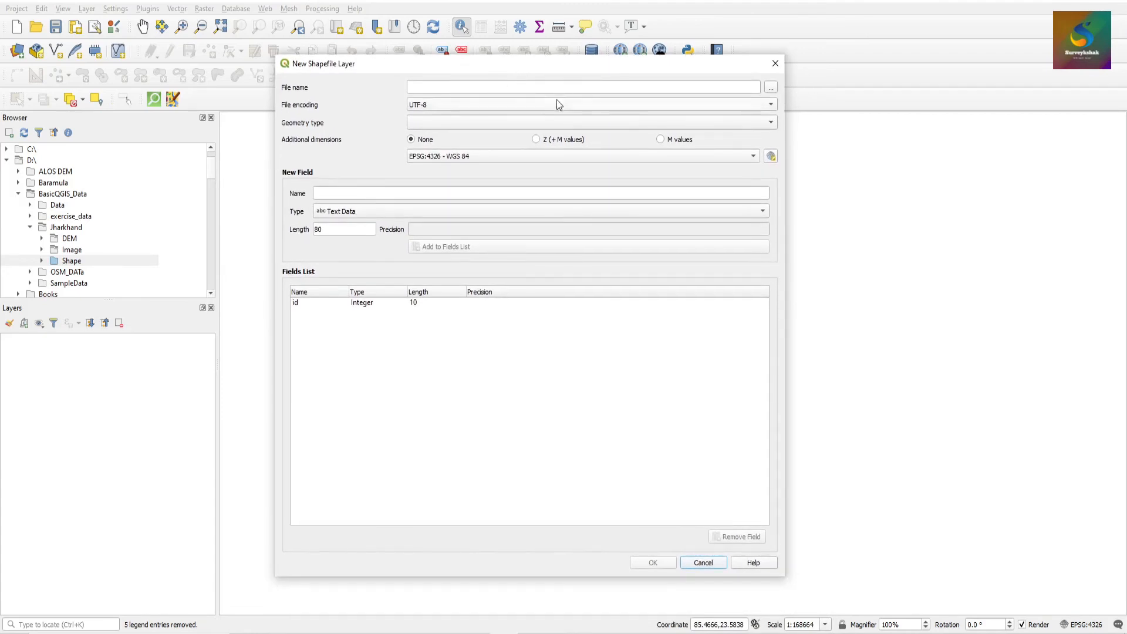
{"action": "left_click", "coordinate": [507, 86]}
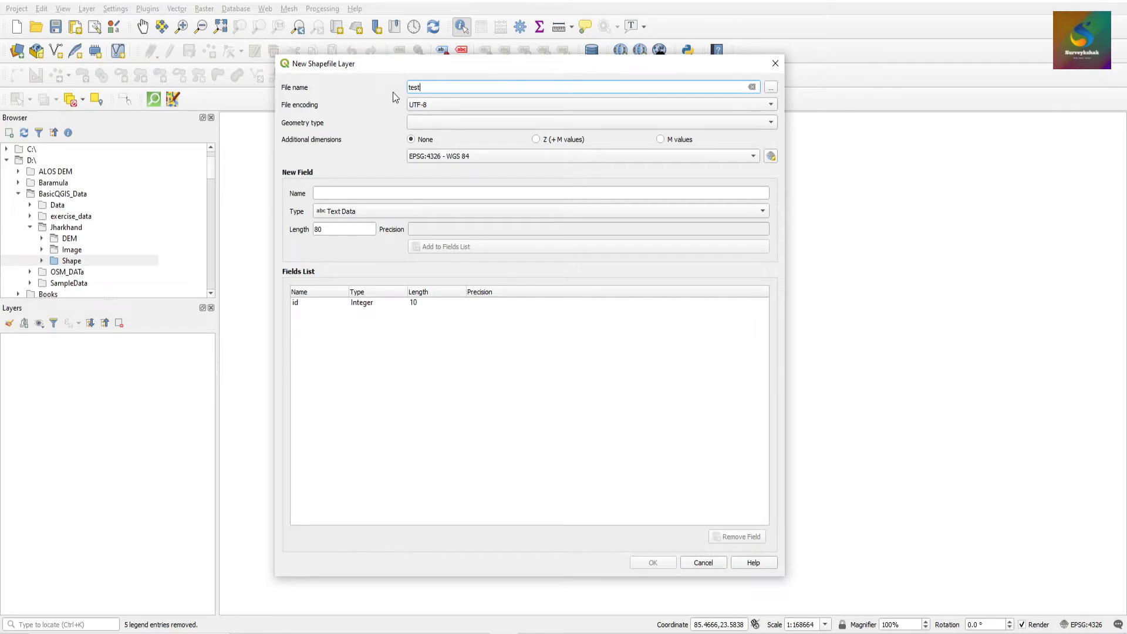
Choose the save location by creating and opening a my_shapes folder inside D:\BasicQGIS_Data\Jharkhand
{"action": "left_click", "coordinate": [771, 88]}
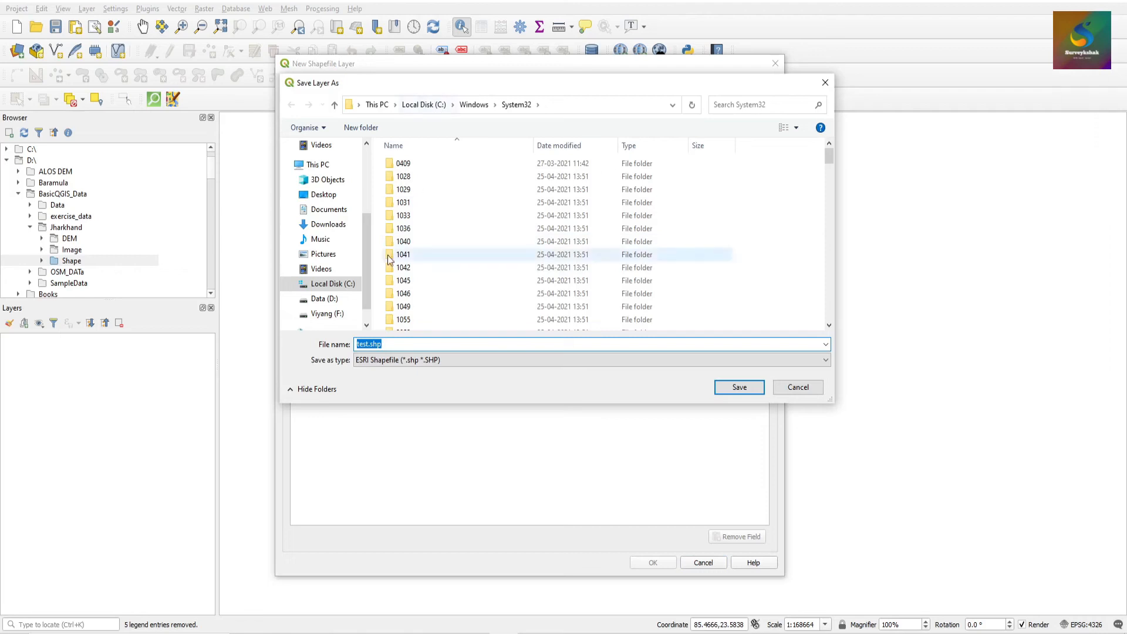
{"action": "left_click", "coordinate": [335, 300]}
{"action": "double_click", "coordinate": [434, 189]}
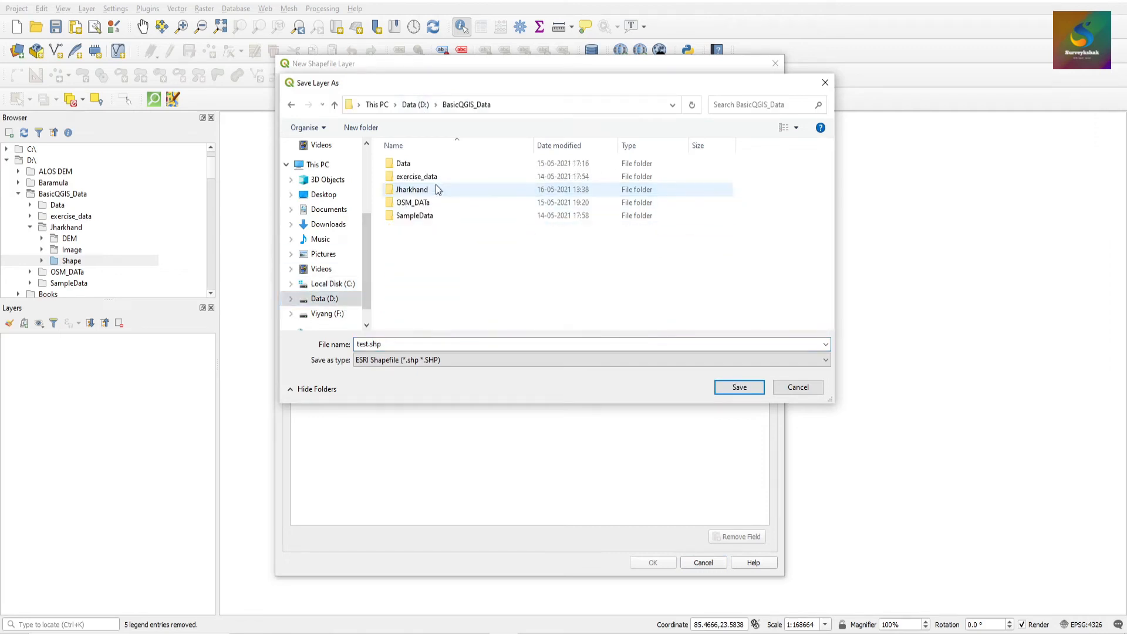
{"action": "double_click", "coordinate": [416, 189]}
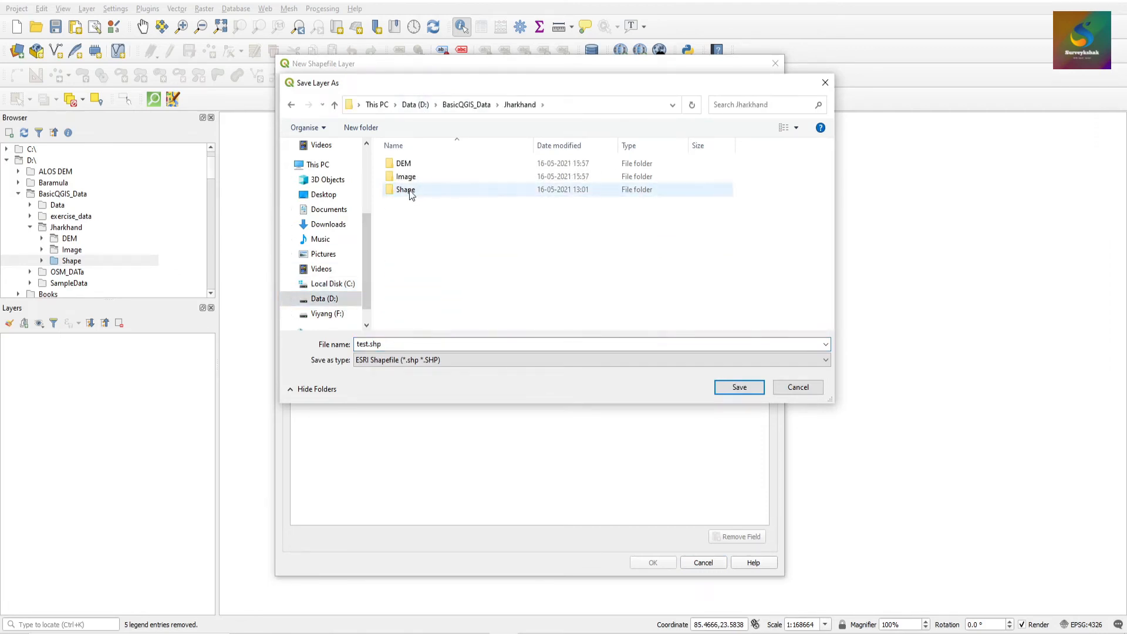
{"action": "double_click", "coordinate": [410, 190]}
{"action": "left_click", "coordinate": [519, 105]}
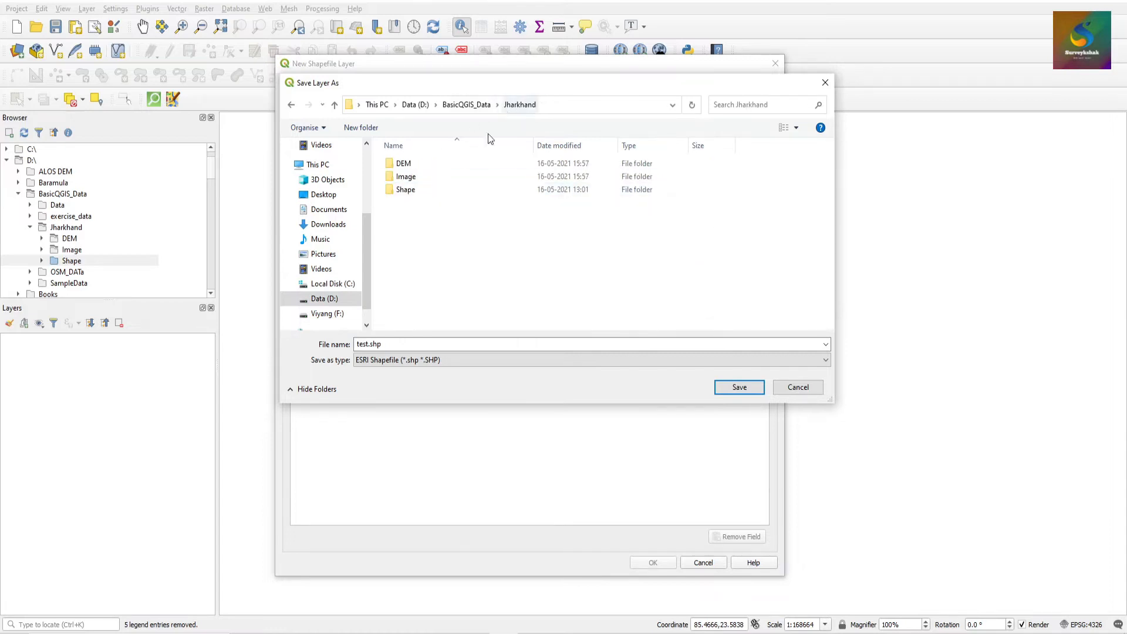
{"action": "right_click", "coordinate": [380, 216]}
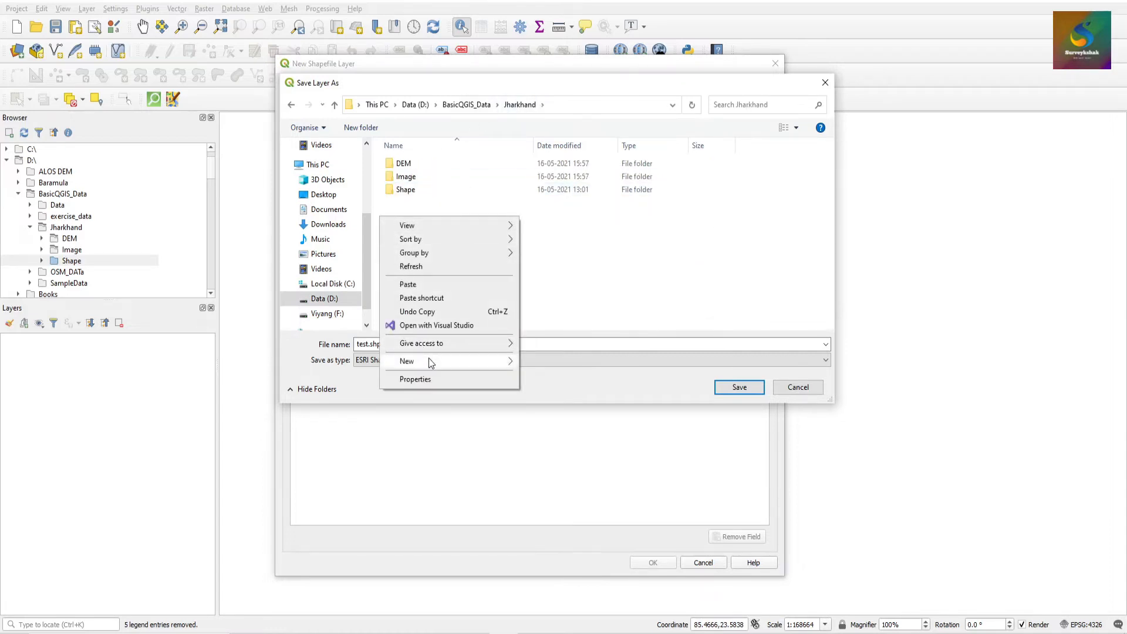
{"action": "mouse_move", "coordinate": [430, 362]}
{"action": "left_click", "coordinate": [541, 362]}
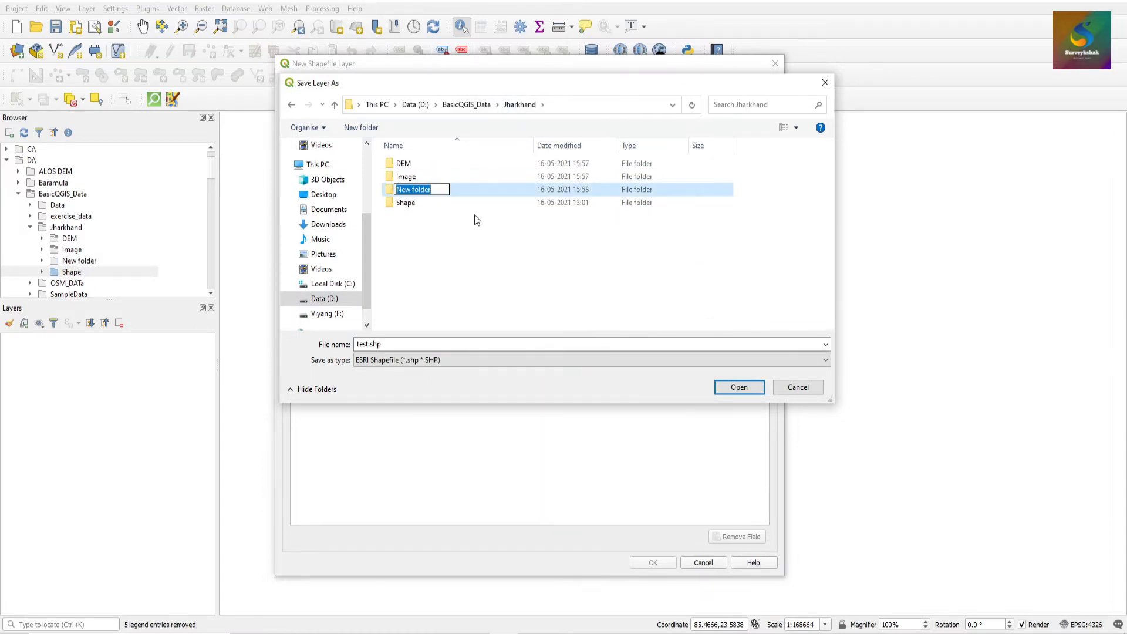
{"action": "type", "text": "my_shapes"}
{"action": "key", "text": "Return"}
{"action": "double_click", "coordinate": [440, 193]}
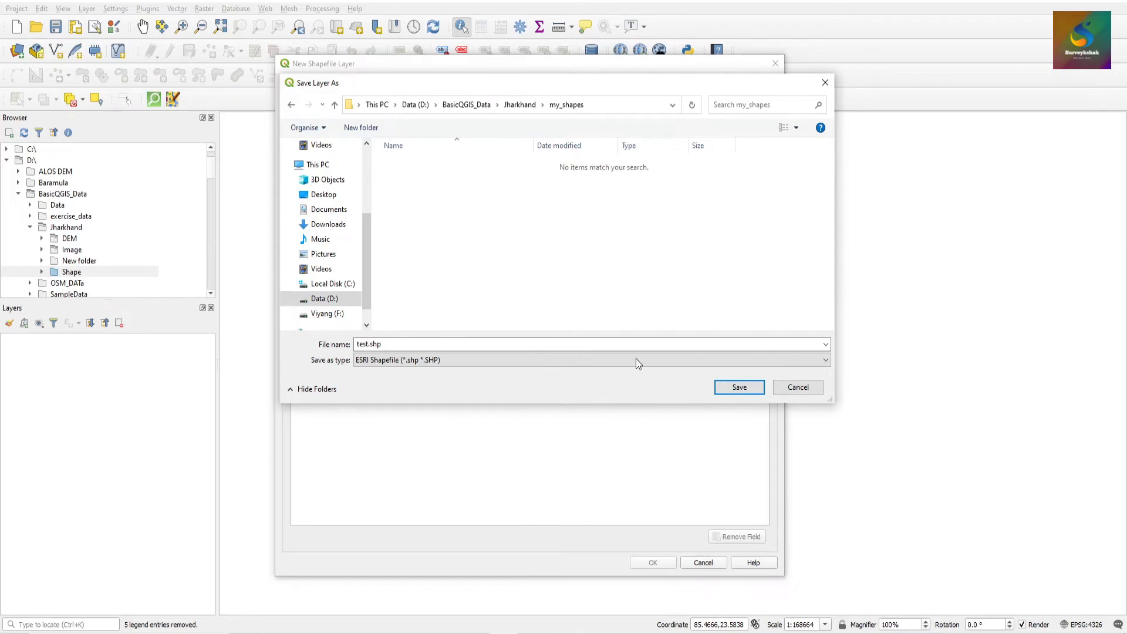
Name the new shapefile point in the my_shapes folder and set its geometry type to Point
{"action": "double_click", "coordinate": [368, 344]}
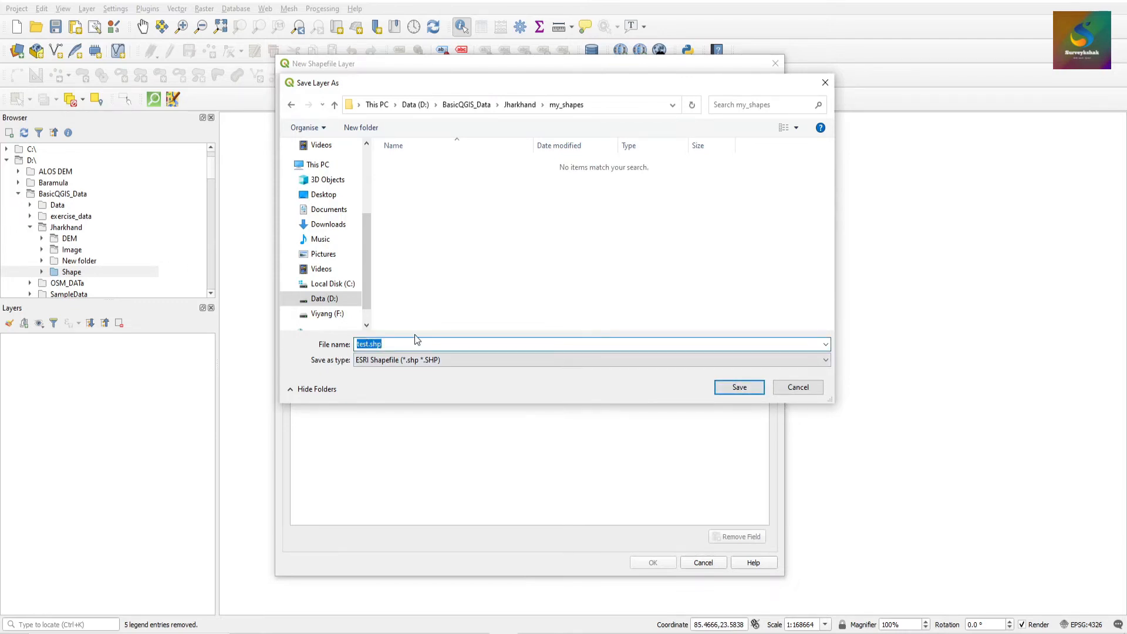
{"action": "type", "text": "point"}
{"action": "left_click", "coordinate": [735, 389]}
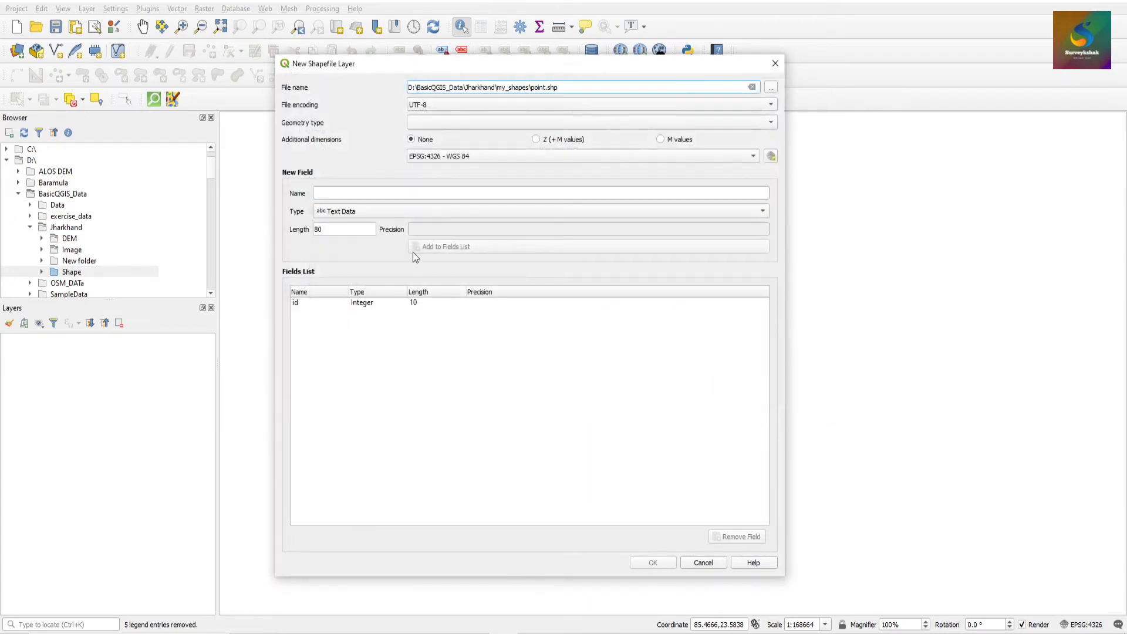
{"action": "left_click", "coordinate": [439, 119]}
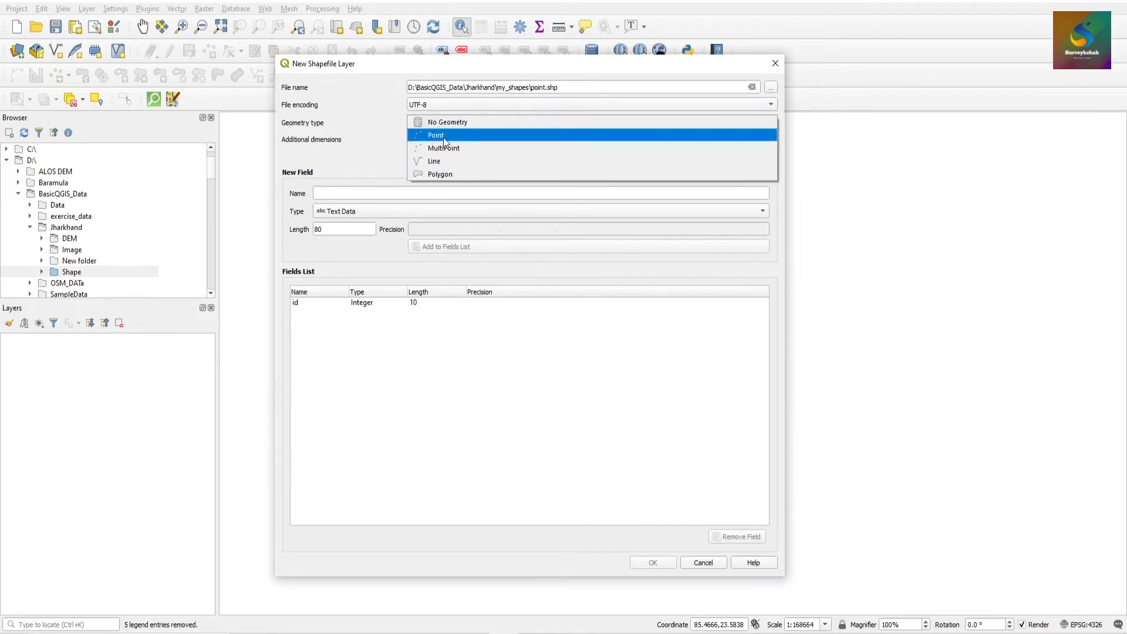
{"action": "left_click", "coordinate": [444, 137]}
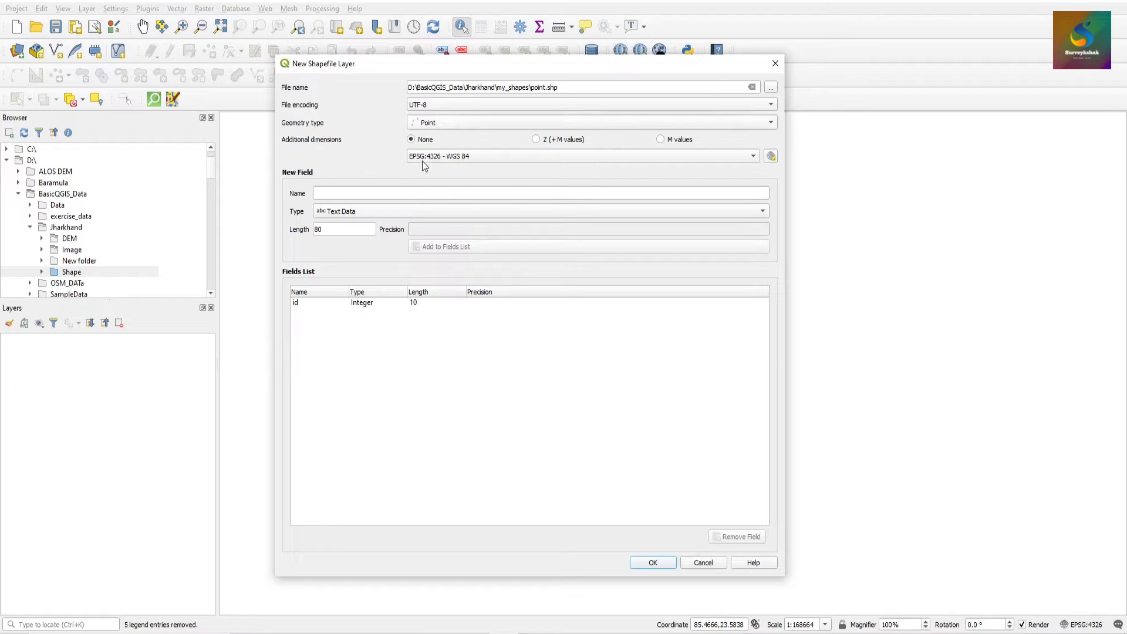
Set the new shapefile's coordinate reference system to EPSG:7755 - WGS 84 / India NSF LCC
{"action": "left_click", "coordinate": [425, 156]}
{"action": "left_click", "coordinate": [425, 169]}
{"action": "left_click", "coordinate": [433, 155]}
{"action": "left_click", "coordinate": [400, 158]}
{"action": "left_click", "coordinate": [770, 156]}
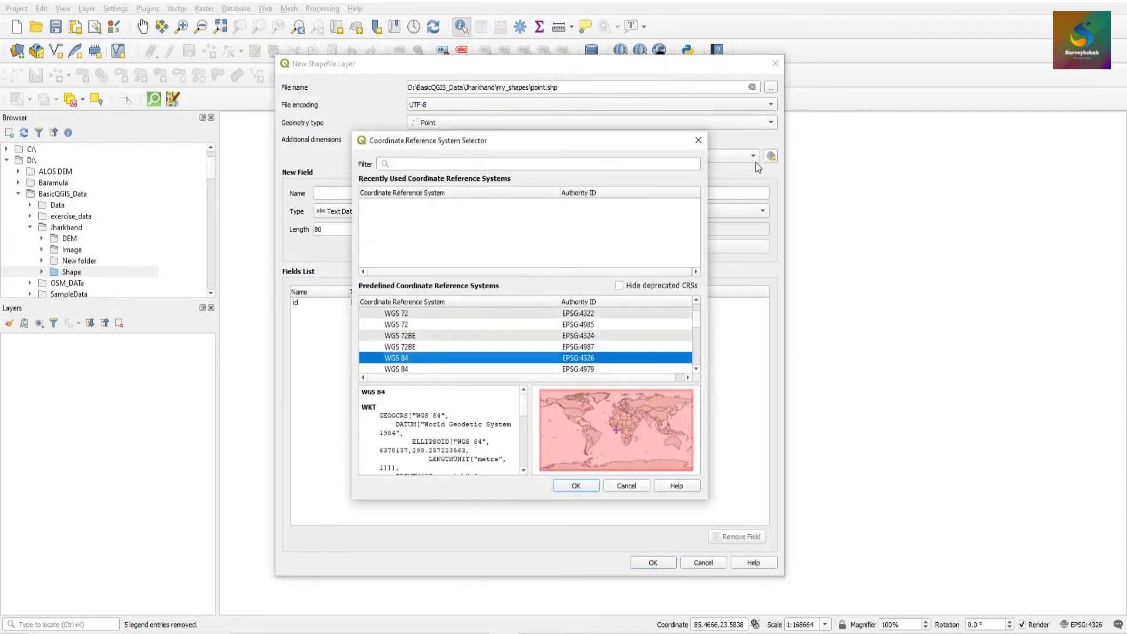
{"action": "left_click_drag", "start_coordinate": [508, 149], "coordinate": [318, 185]}
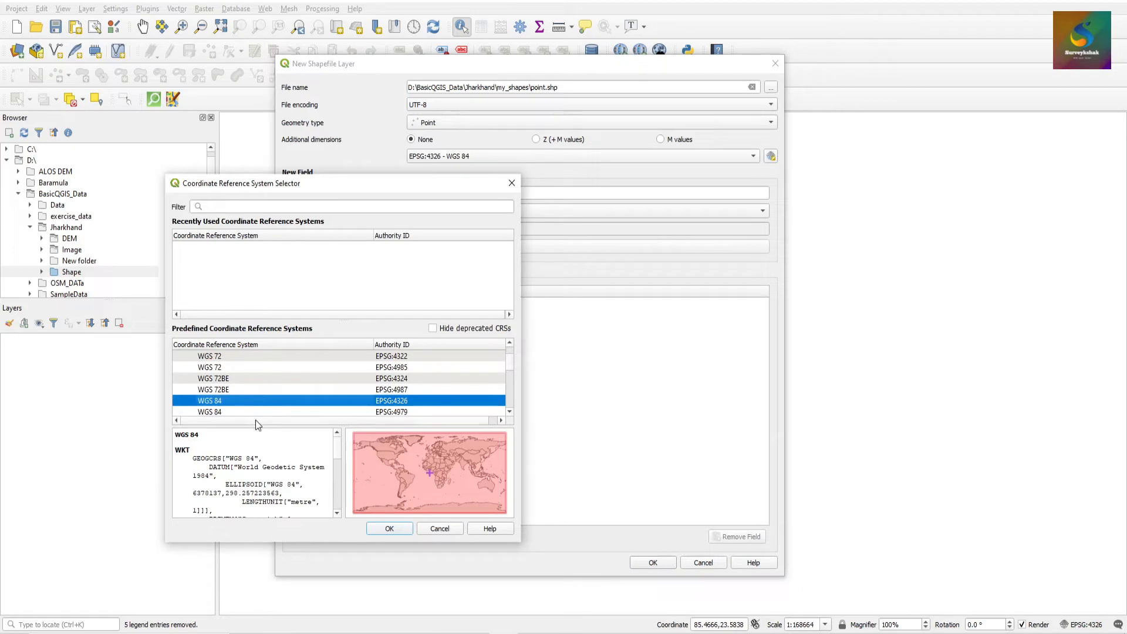
{"action": "scroll", "coordinate": [257, 403], "scroll_direction": "up", "scroll_amount": 5}
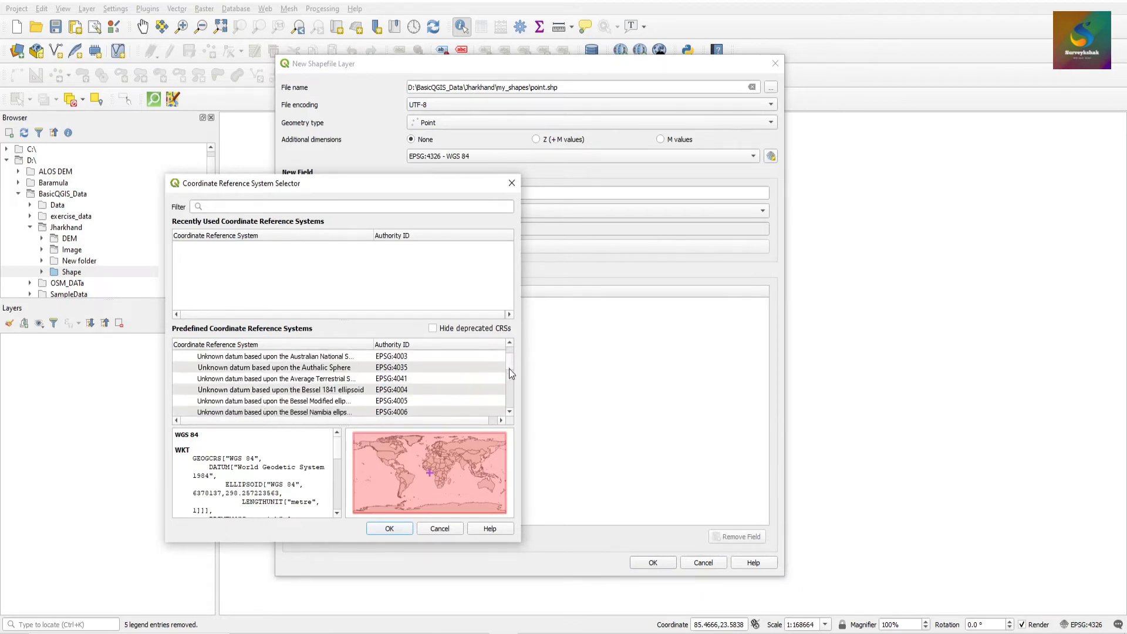
{"action": "left_click_drag", "start_coordinate": [509, 369], "coordinate": [509, 347]}
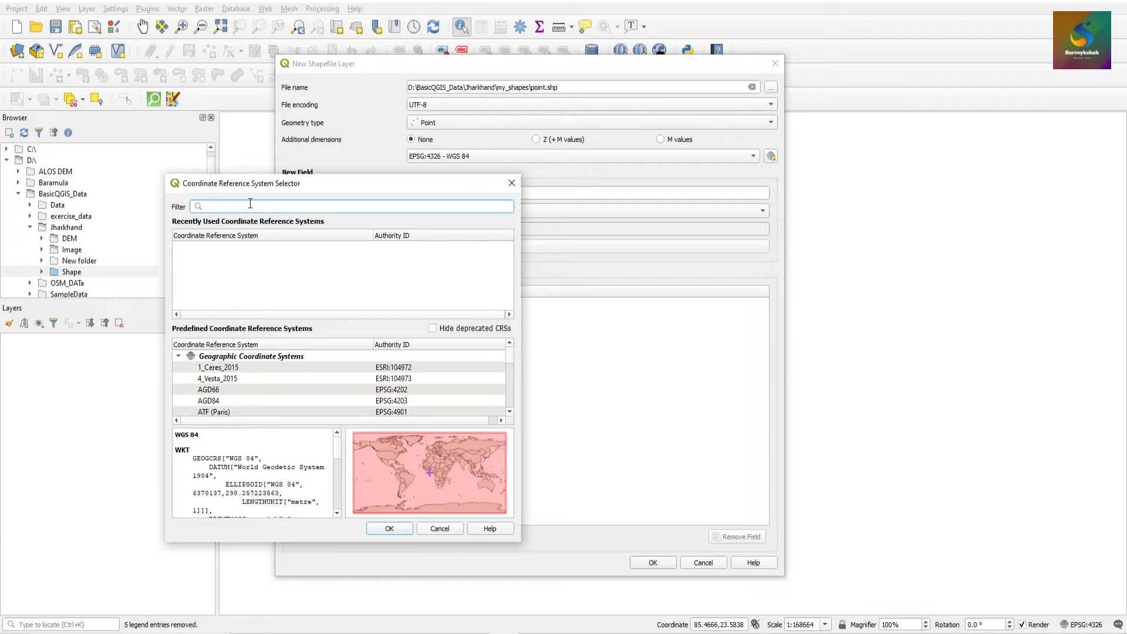
{"action": "type", "text": "7755"}
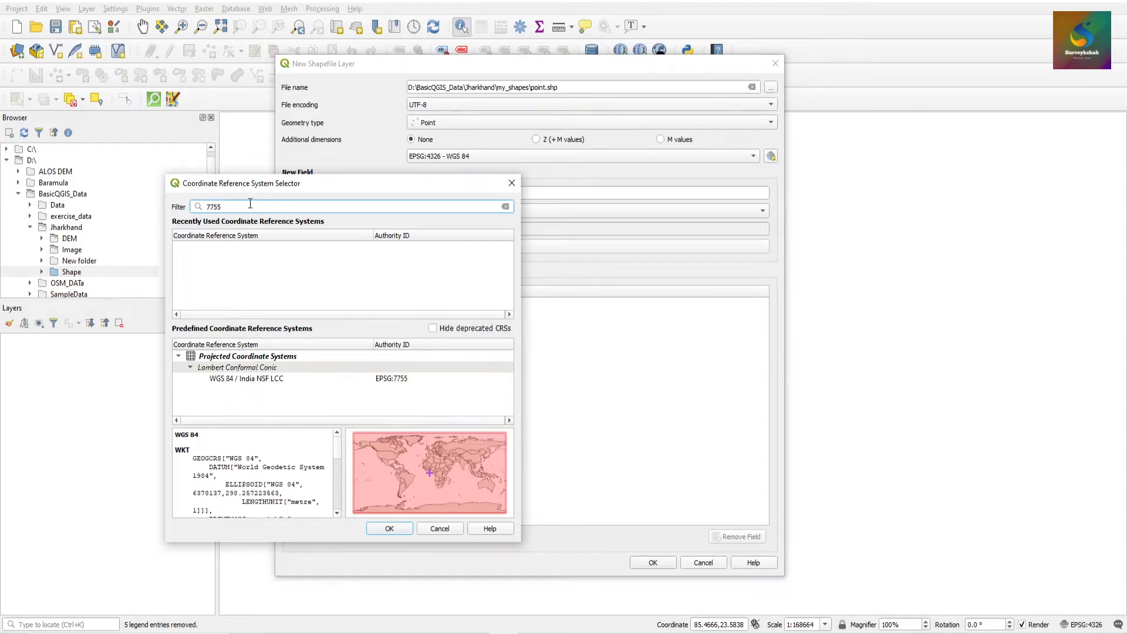
{"action": "left_click", "coordinate": [268, 381]}
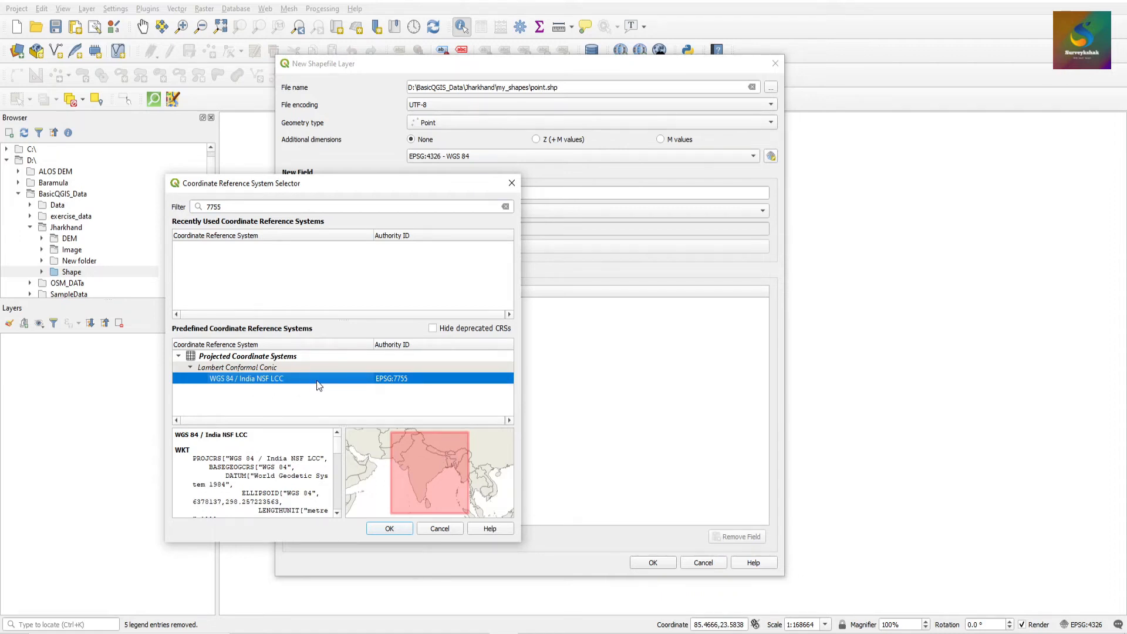
{"action": "left_click", "coordinate": [389, 528]}
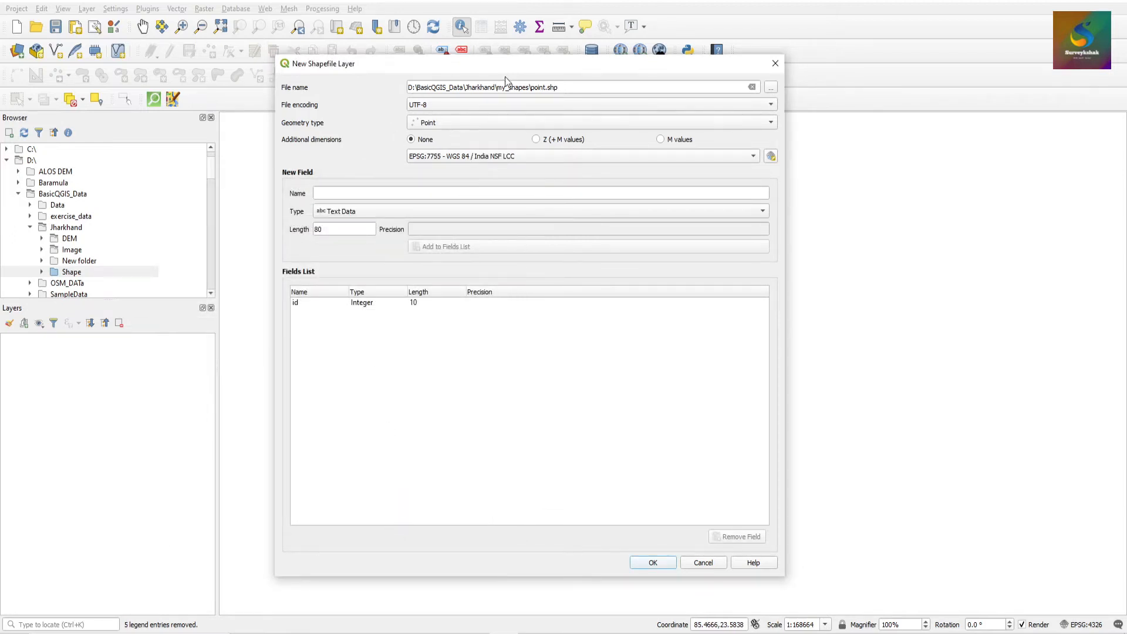
Create the point shapefile layer with the default id field and turn on editing for it
{"action": "left_click", "coordinate": [655, 564]}
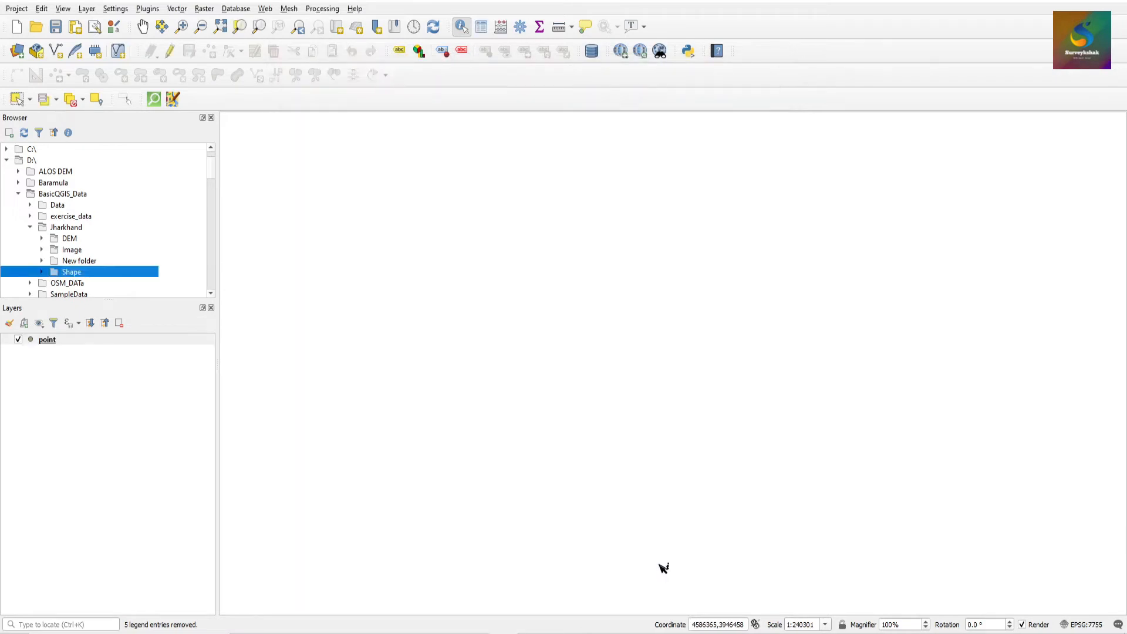
{"action": "left_click", "coordinate": [68, 341]}
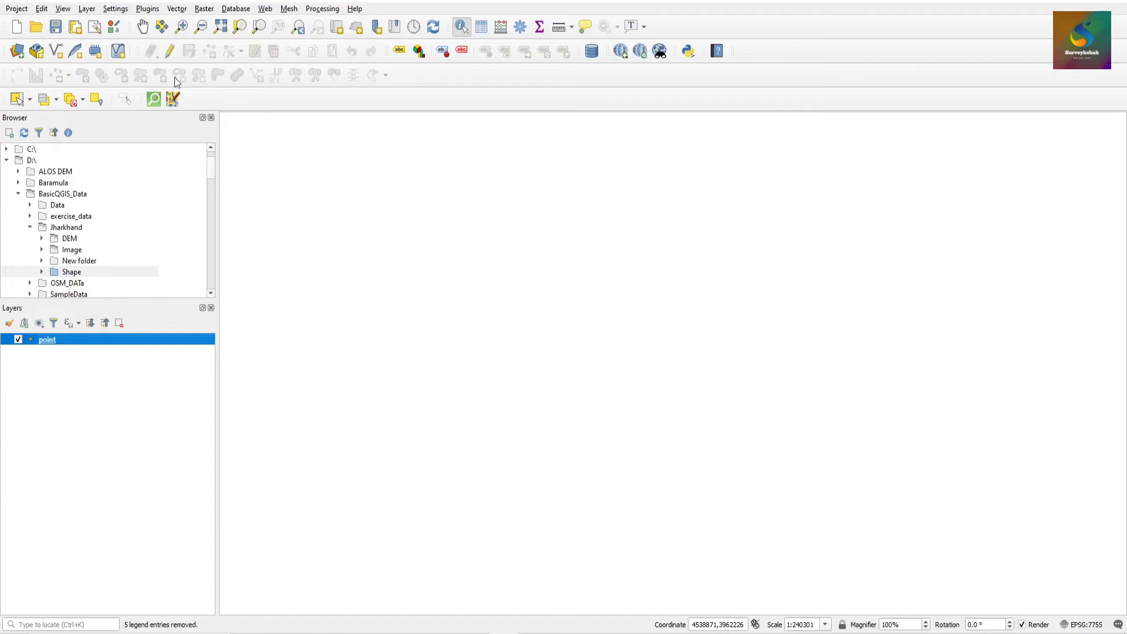
{"action": "left_click", "coordinate": [169, 53]}
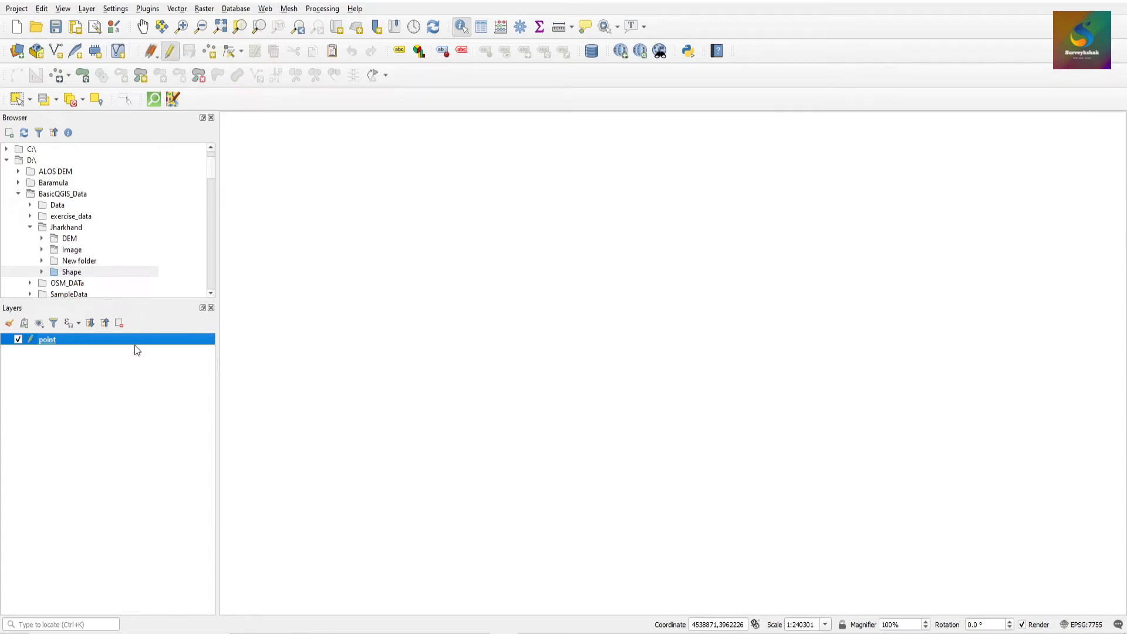
Digitize two points with ids 1 and 2 in the point layer and end its editing session with the edits saved
{"action": "left_click", "coordinate": [209, 51]}
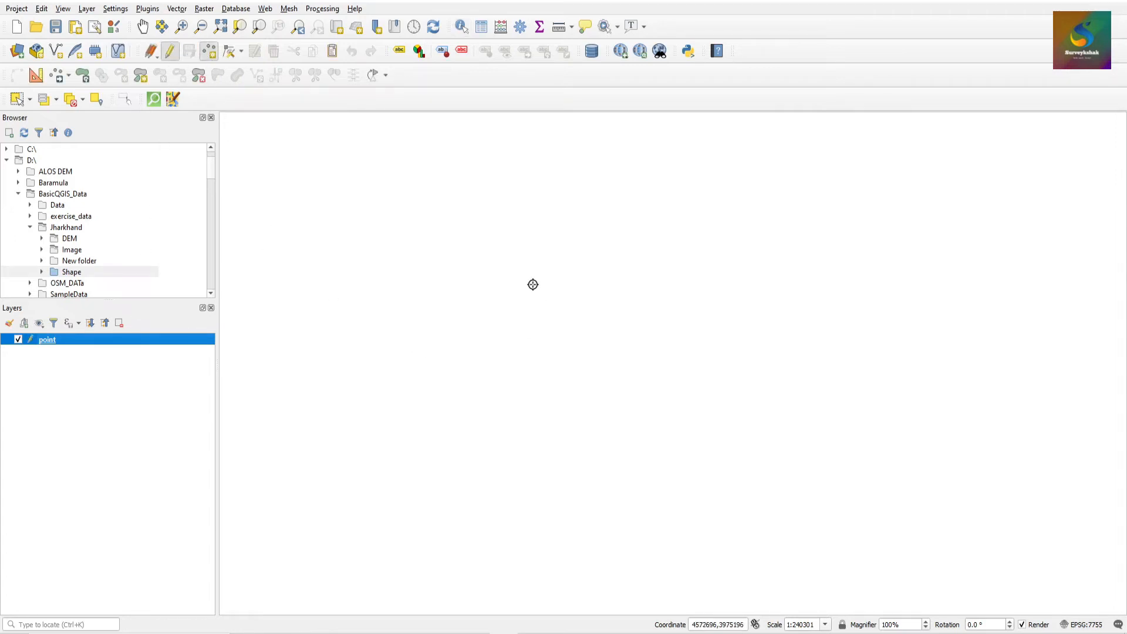
{"action": "left_click", "coordinate": [493, 260]}
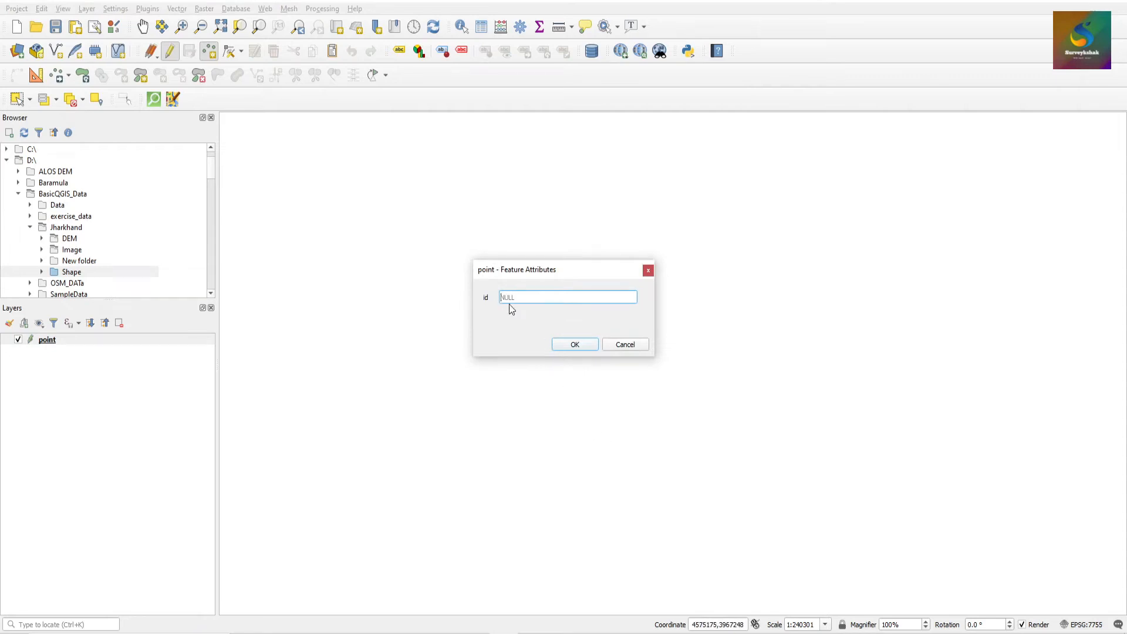
{"action": "left_click", "coordinate": [569, 346]}
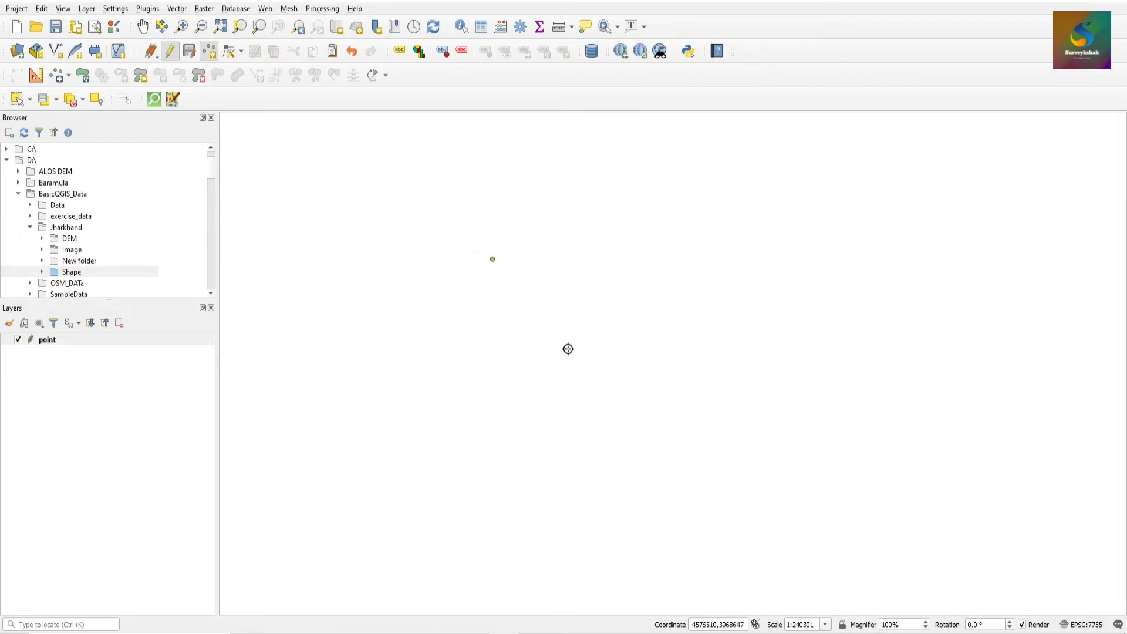
{"action": "left_click", "coordinate": [763, 214]}
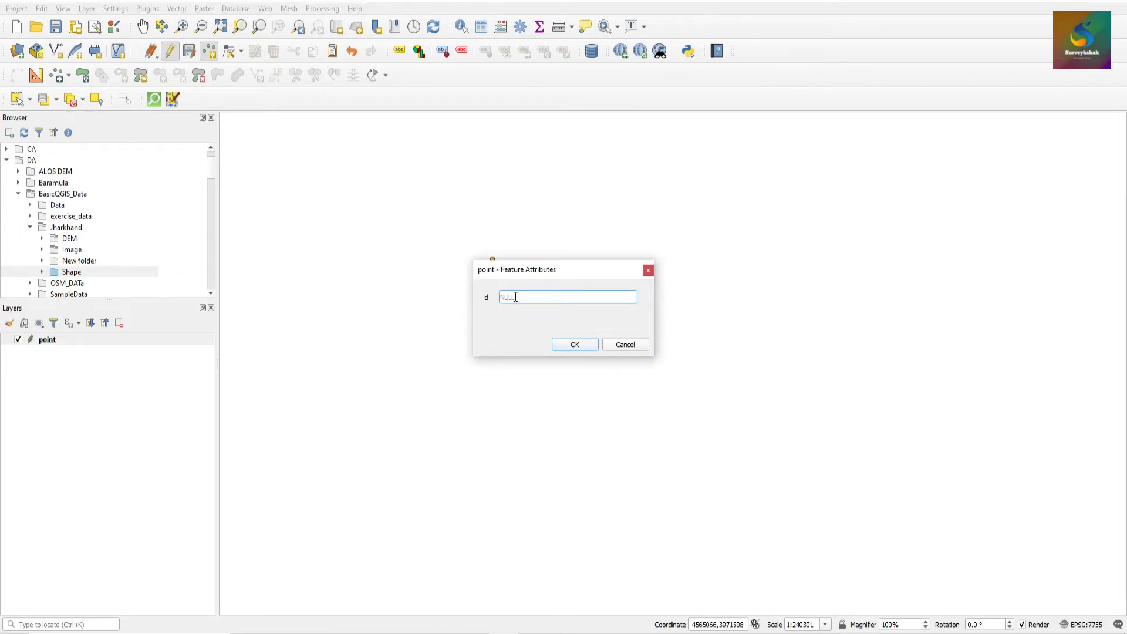
{"action": "left_click", "coordinate": [569, 348]}
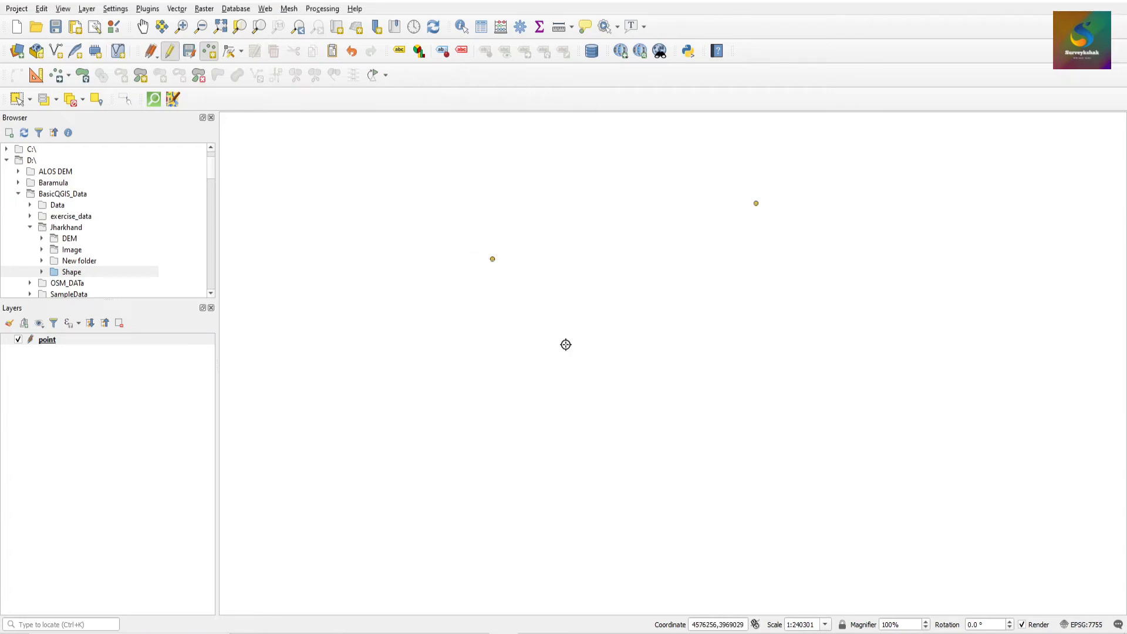
{"action": "left_click", "coordinate": [191, 55]}
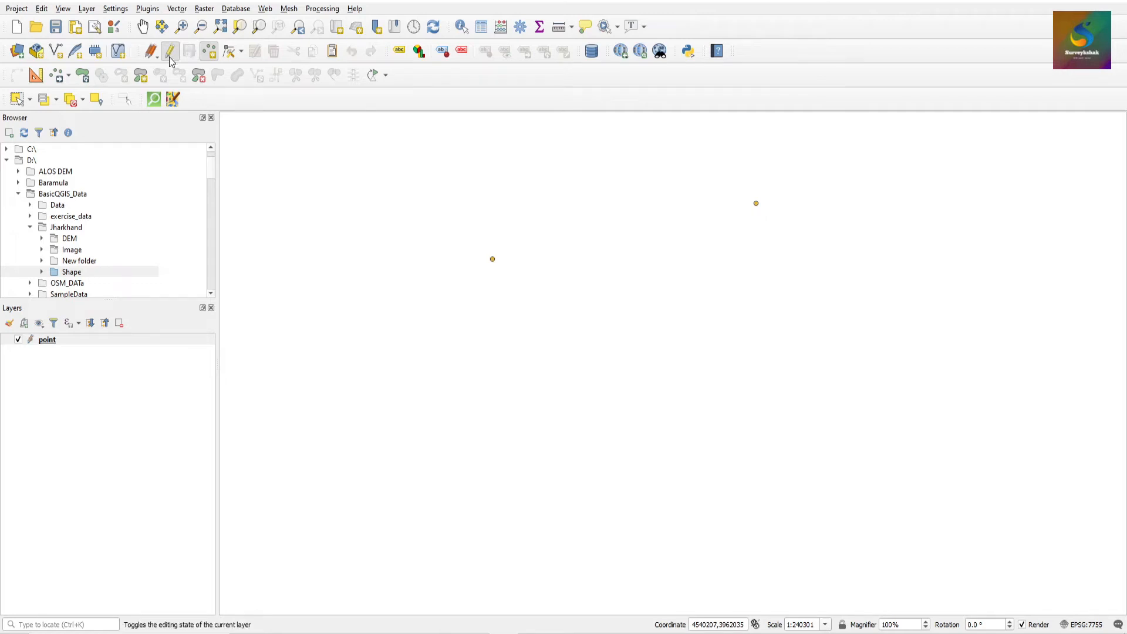
{"action": "left_click", "coordinate": [170, 59]}
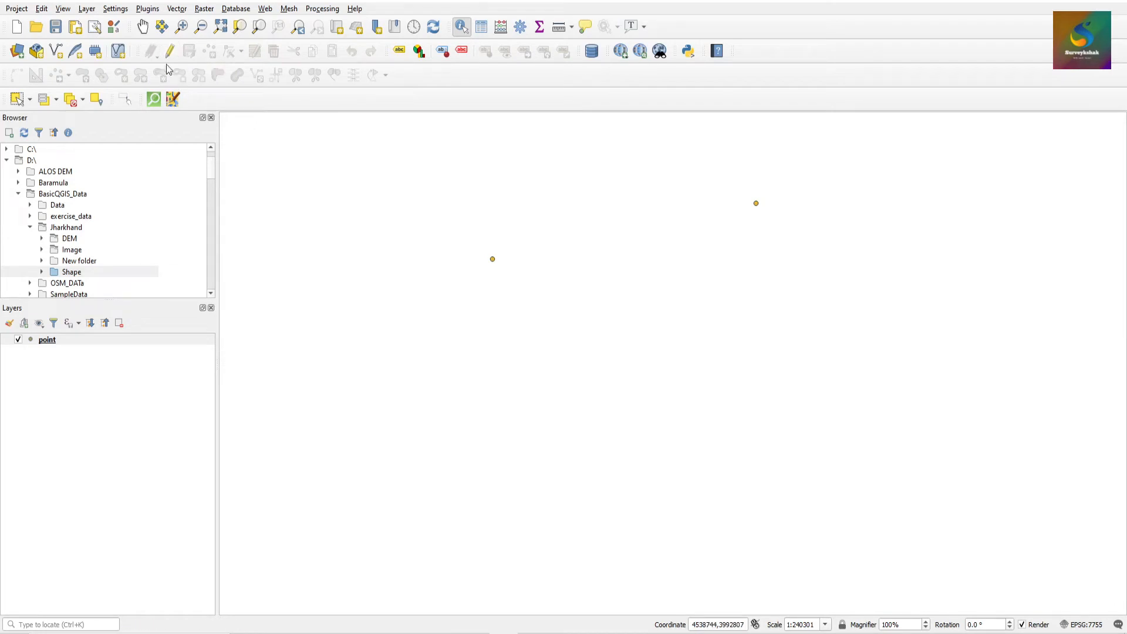
Examine the id values of the new points in the point layer's attribute table and close the table
{"action": "left_click", "coordinate": [117, 342]}
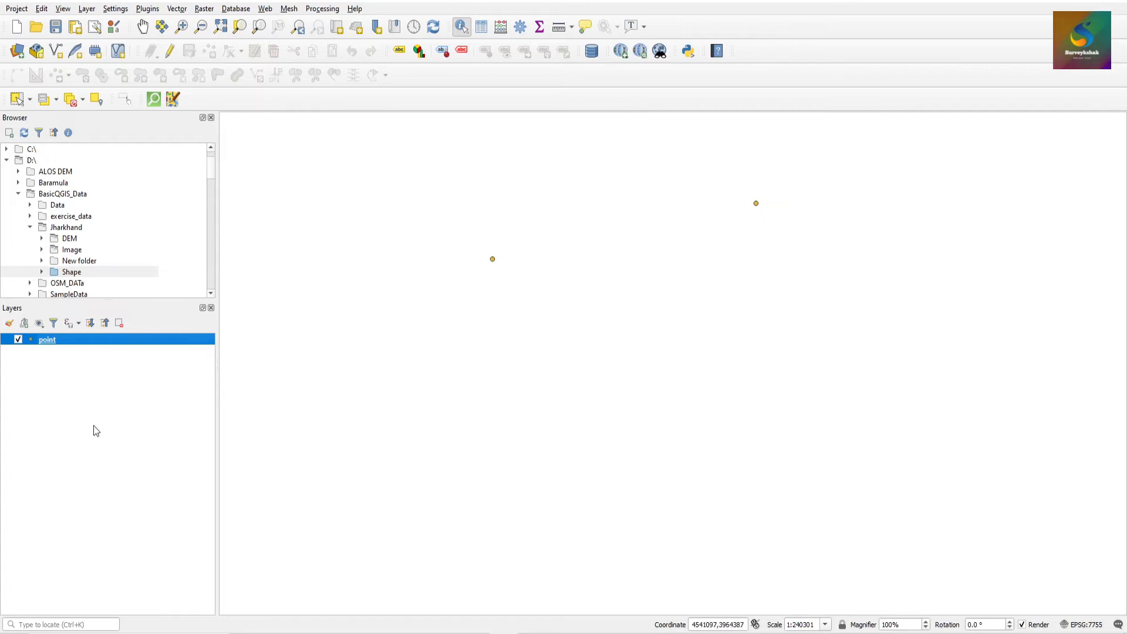
{"action": "left_click", "coordinate": [62, 409]}
{"action": "left_click", "coordinate": [59, 343]}
{"action": "left_click", "coordinate": [481, 26]}
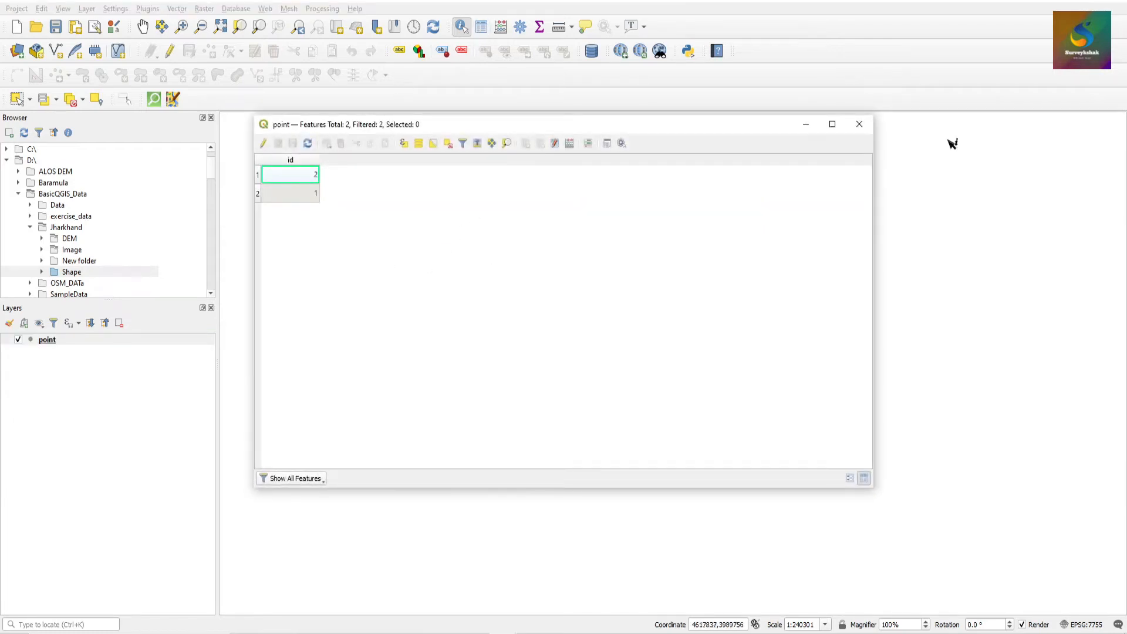
{"action": "left_click", "coordinate": [859, 124]}
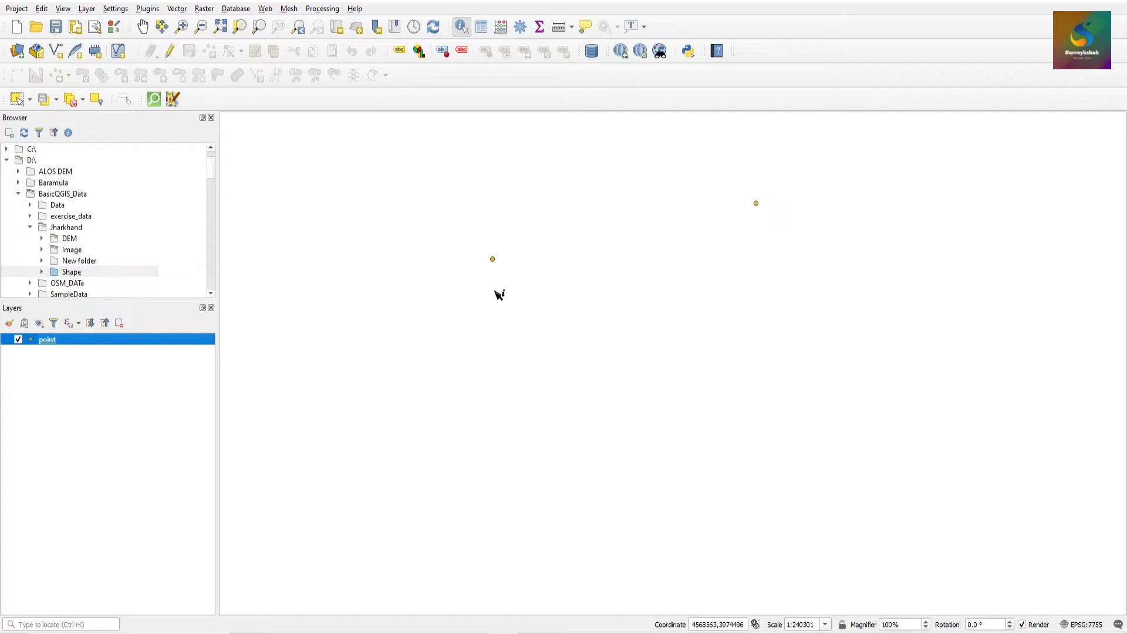
Start another new shapefile layer named line in the my_shapes folder and set its geometry type to Line
{"action": "left_click", "coordinate": [86, 9]}
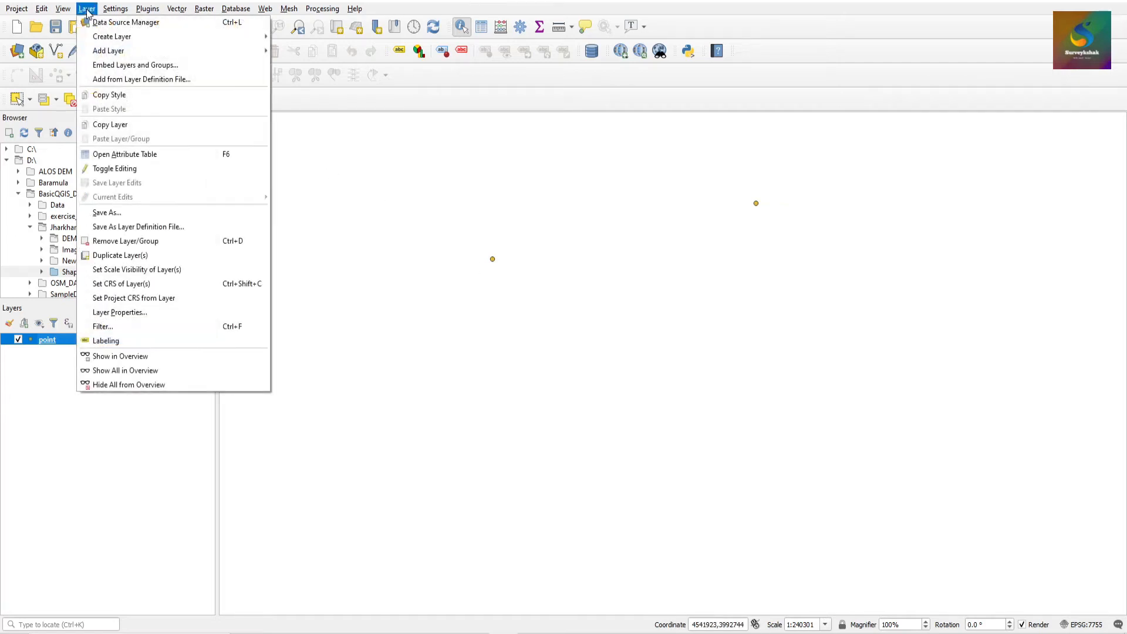
{"action": "mouse_move", "coordinate": [102, 37]}
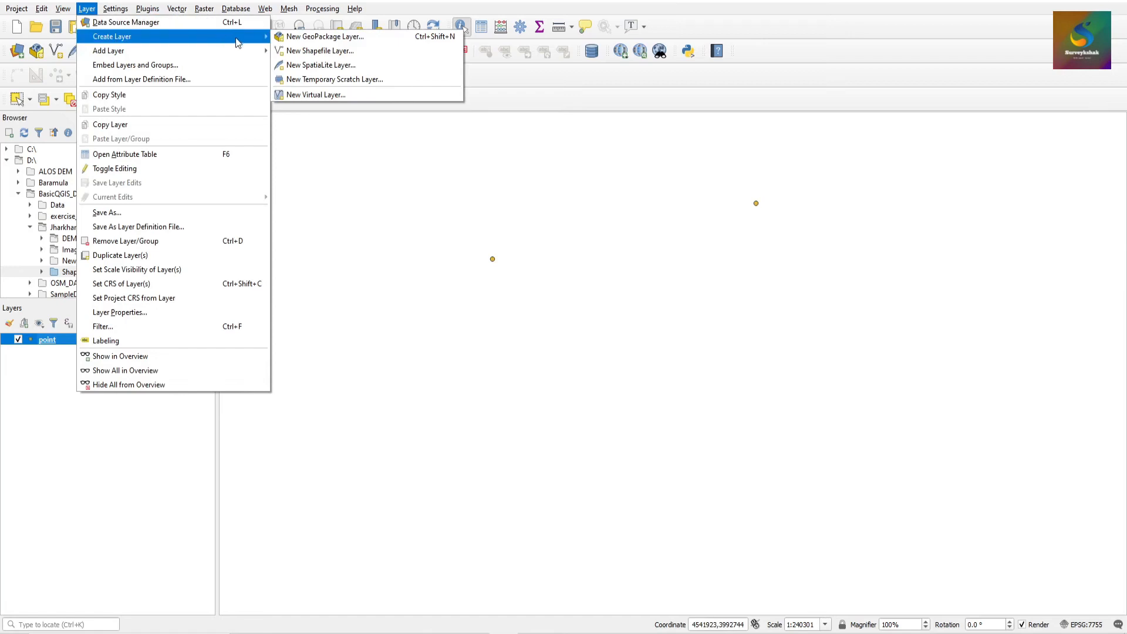
{"action": "left_click", "coordinate": [305, 53]}
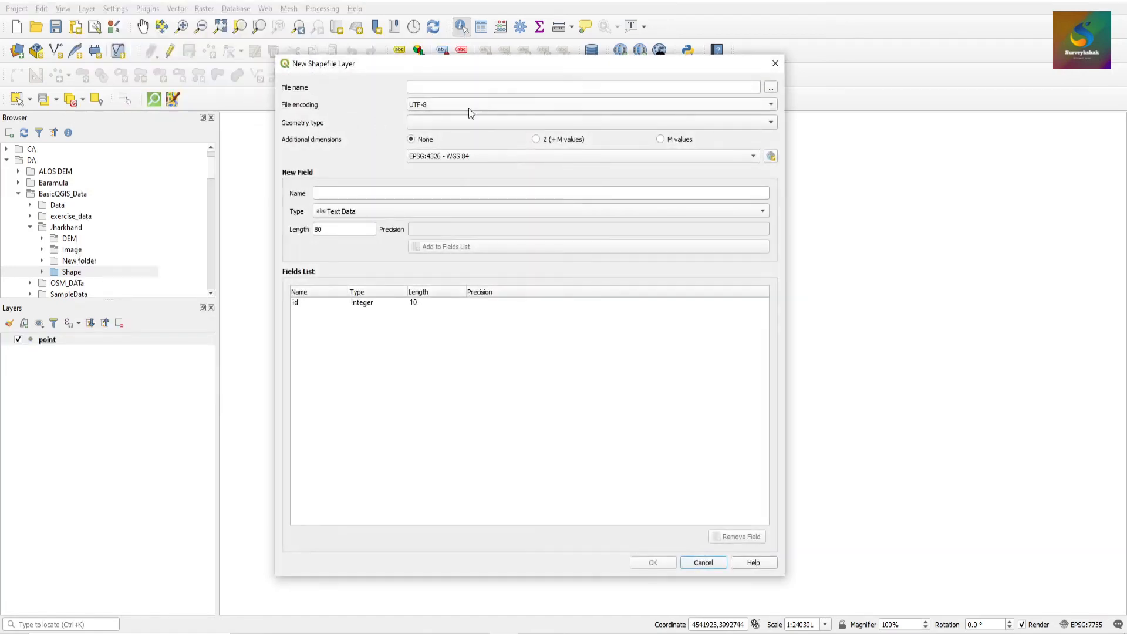
{"action": "left_click", "coordinate": [770, 87]}
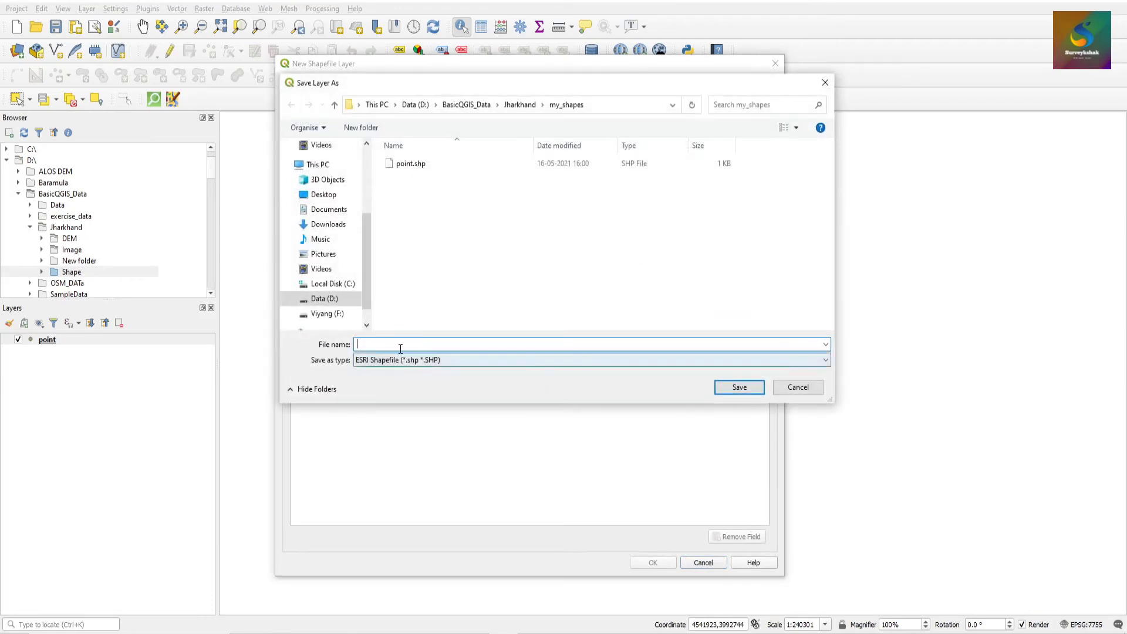
{"action": "type", "text": "line"}
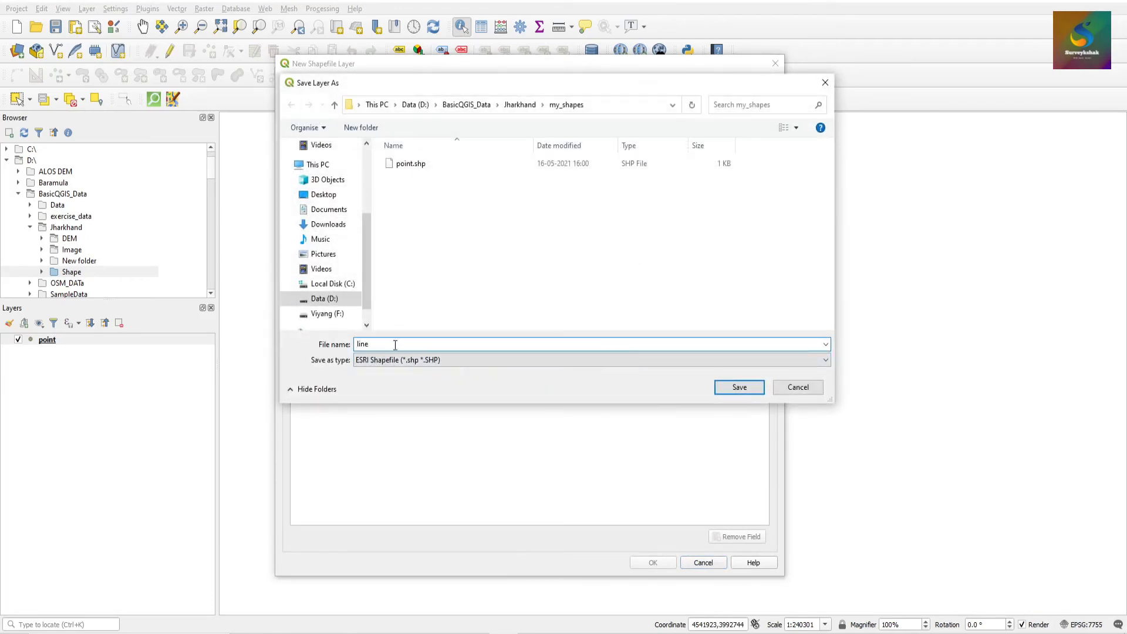
{"action": "left_click", "coordinate": [737, 387]}
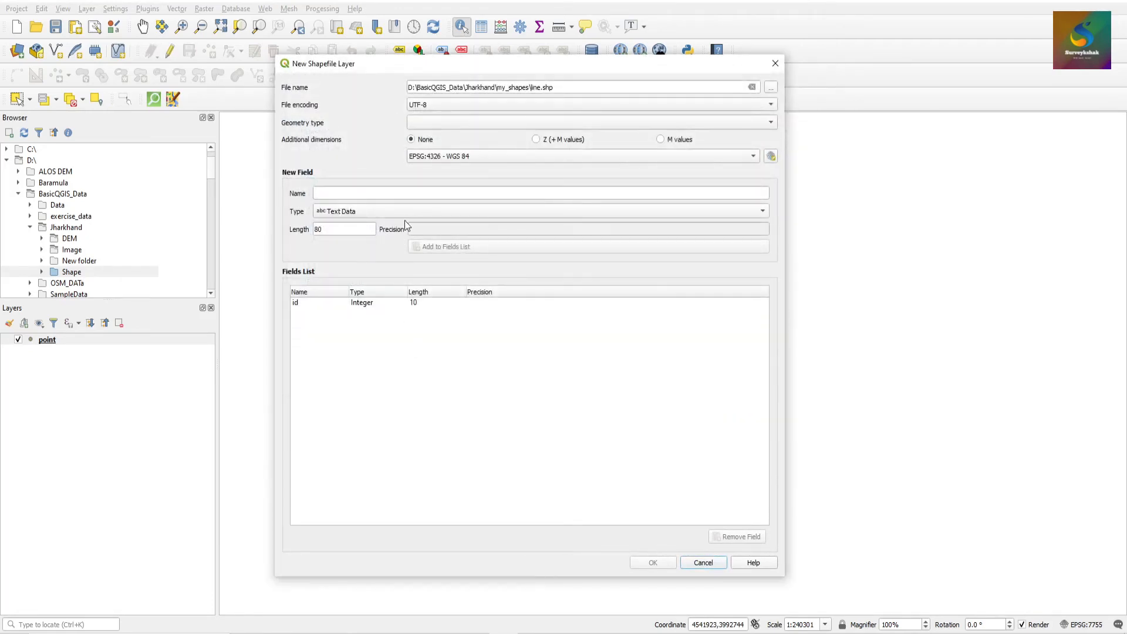
{"action": "left_click", "coordinate": [425, 123]}
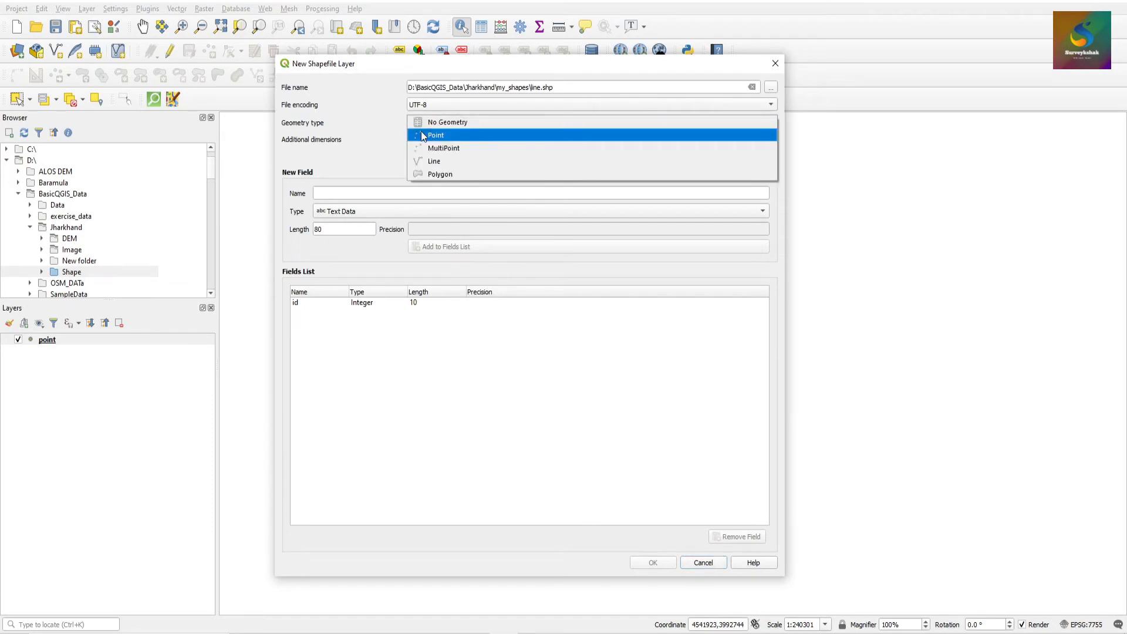
{"action": "left_click", "coordinate": [433, 163]}
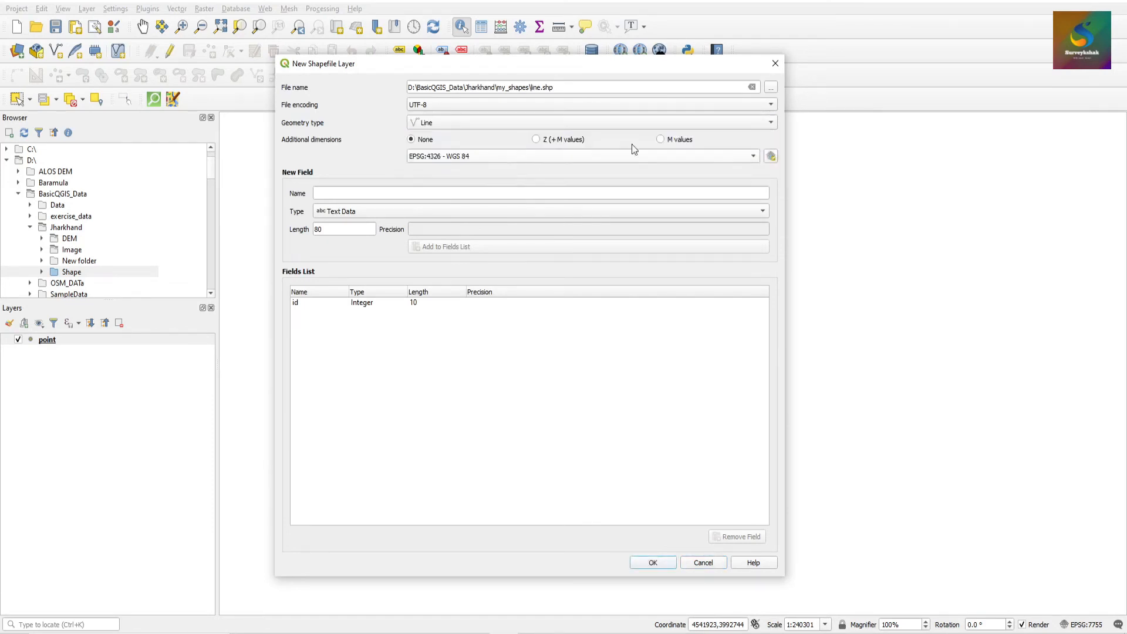
Set the line shapefile's coordinate reference system to the project CRS, EPSG:7755 - WGS 84 / India NSF LCC
{"action": "left_click", "coordinate": [754, 156]}
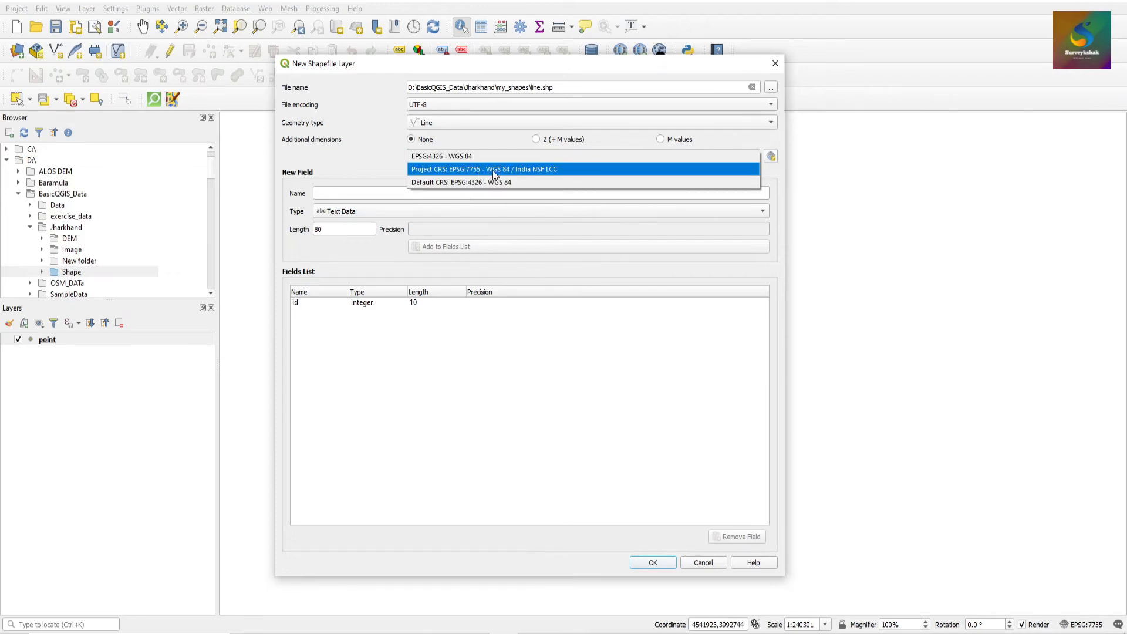
{"action": "left_click", "coordinate": [383, 165]}
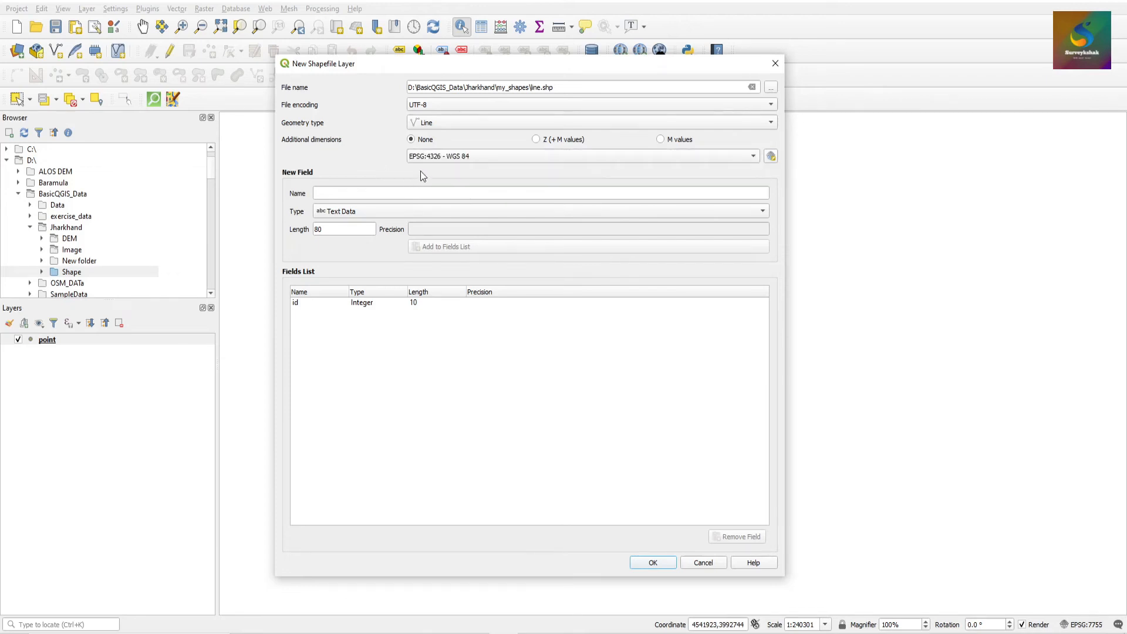
{"action": "left_click", "coordinate": [446, 156]}
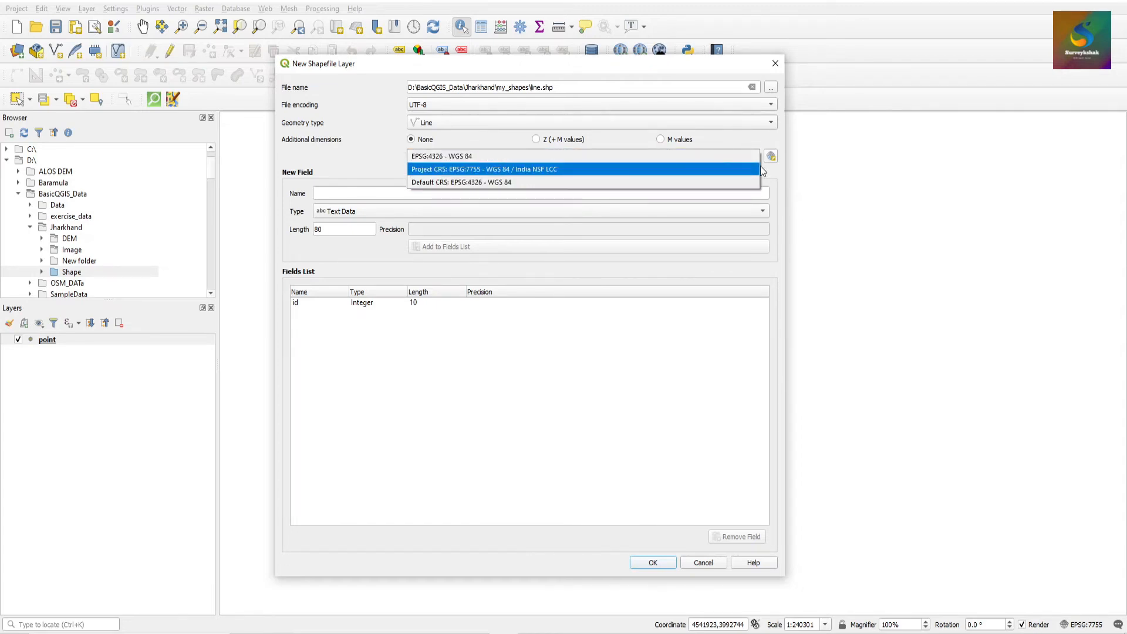
{"action": "left_click", "coordinate": [771, 177]}
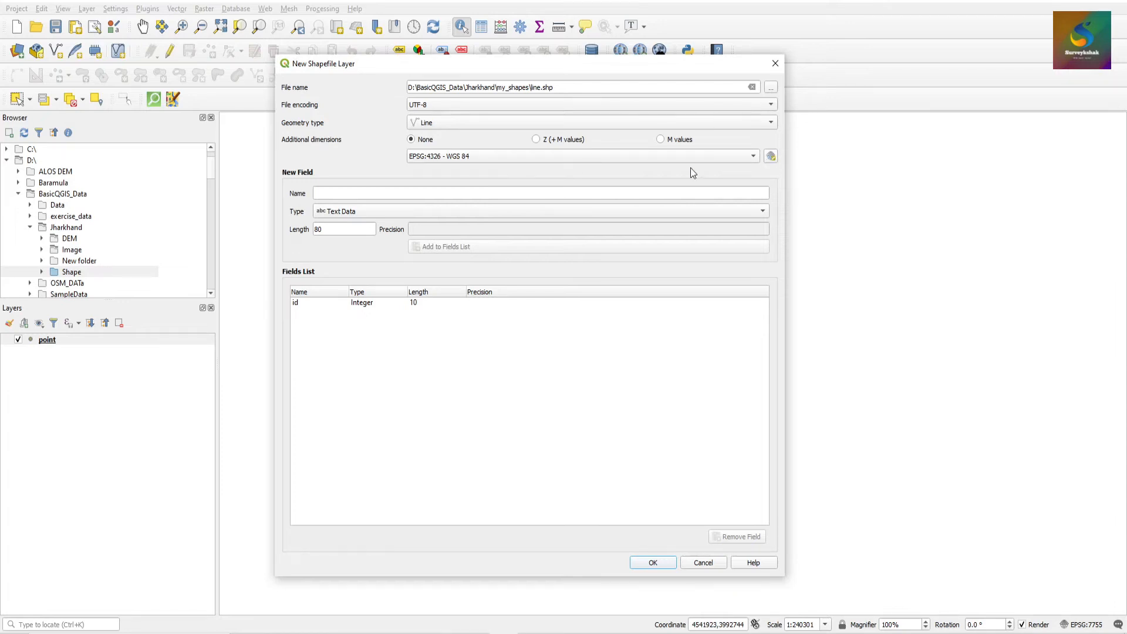
{"action": "left_click", "coordinate": [646, 156]}
{"action": "left_click", "coordinate": [520, 172]}
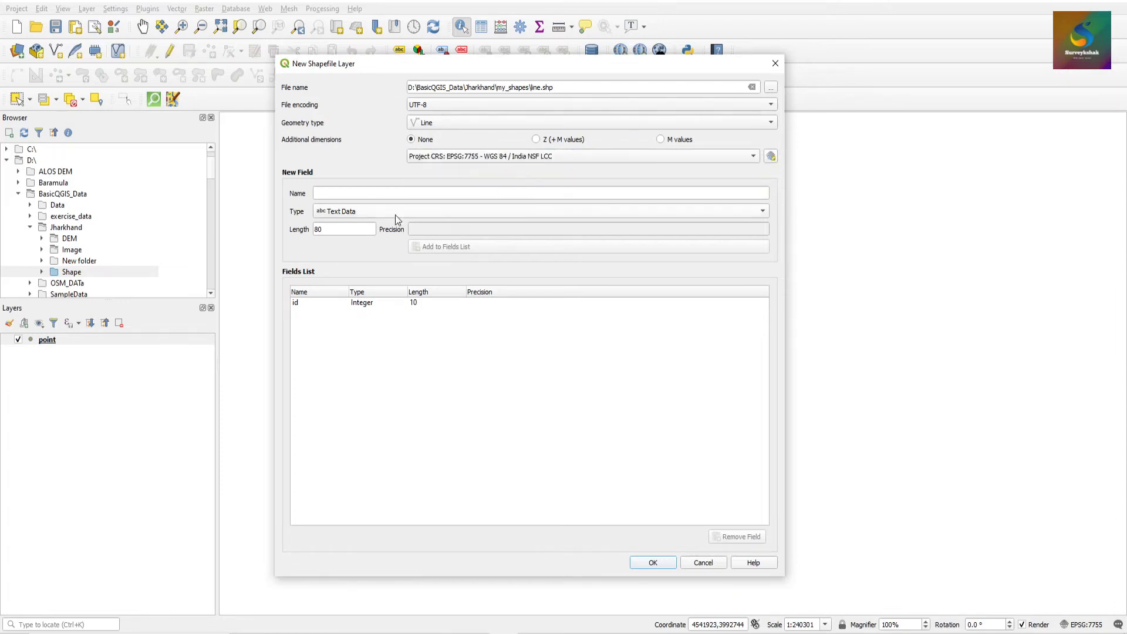
Add a text field called name with a length of 50 to the line shapefile's fields list
{"action": "left_click", "coordinate": [321, 194]}
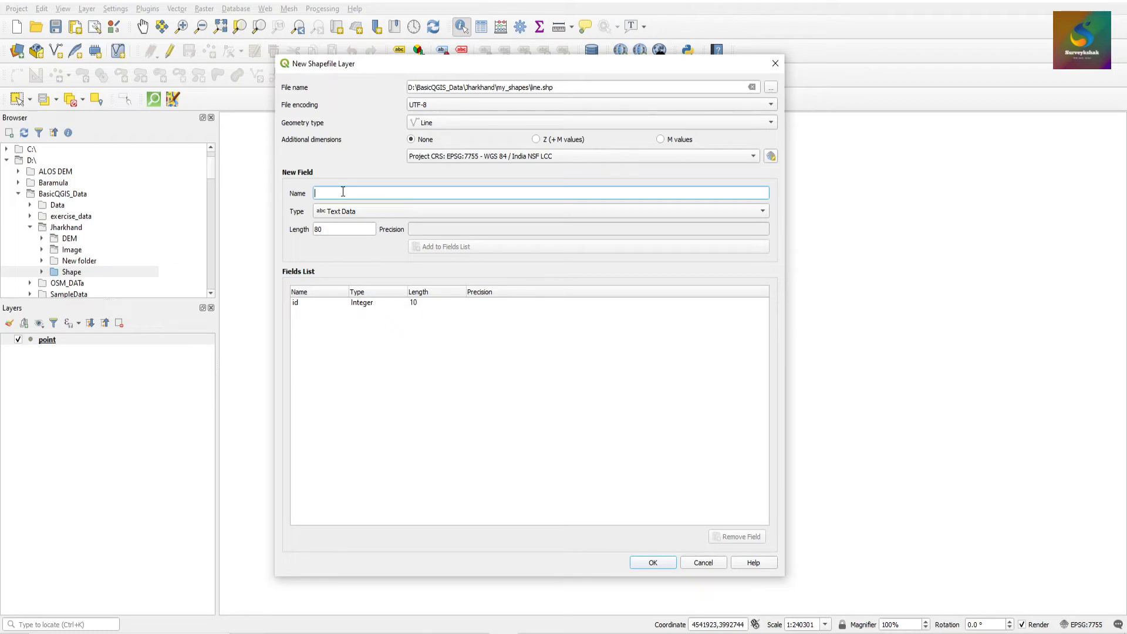
{"action": "type", "text": "name"}
{"action": "left_click_drag", "start_coordinate": [329, 230], "coordinate": [310, 231]}
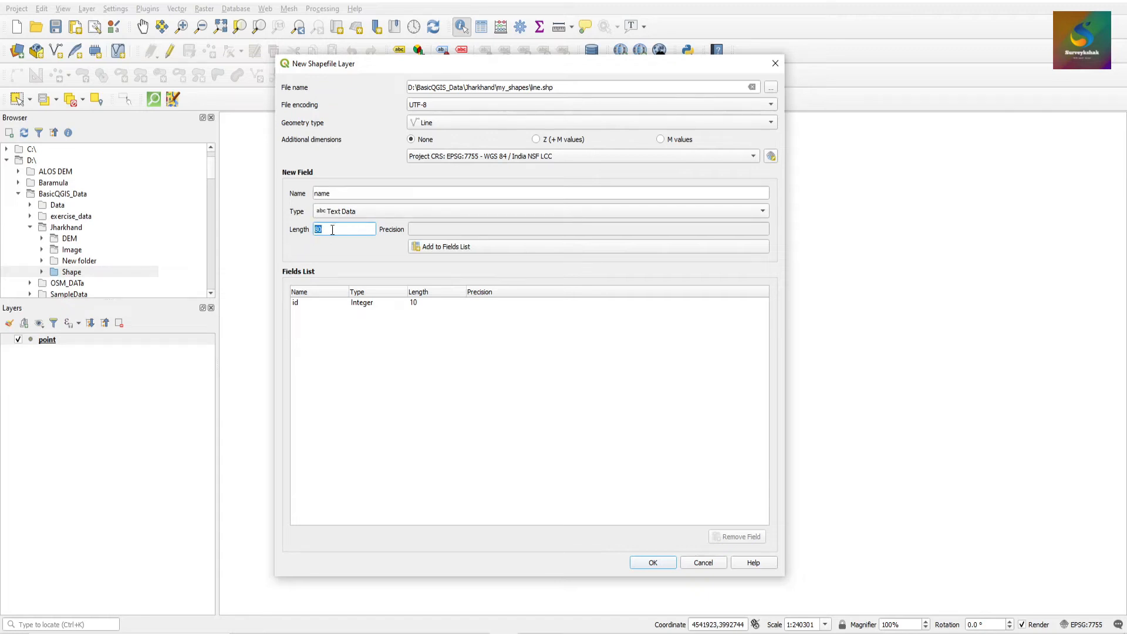
{"action": "left_click_drag", "start_coordinate": [334, 230], "coordinate": [315, 231]}
{"action": "type", "text": "50"}
{"action": "left_click", "coordinate": [444, 248]}
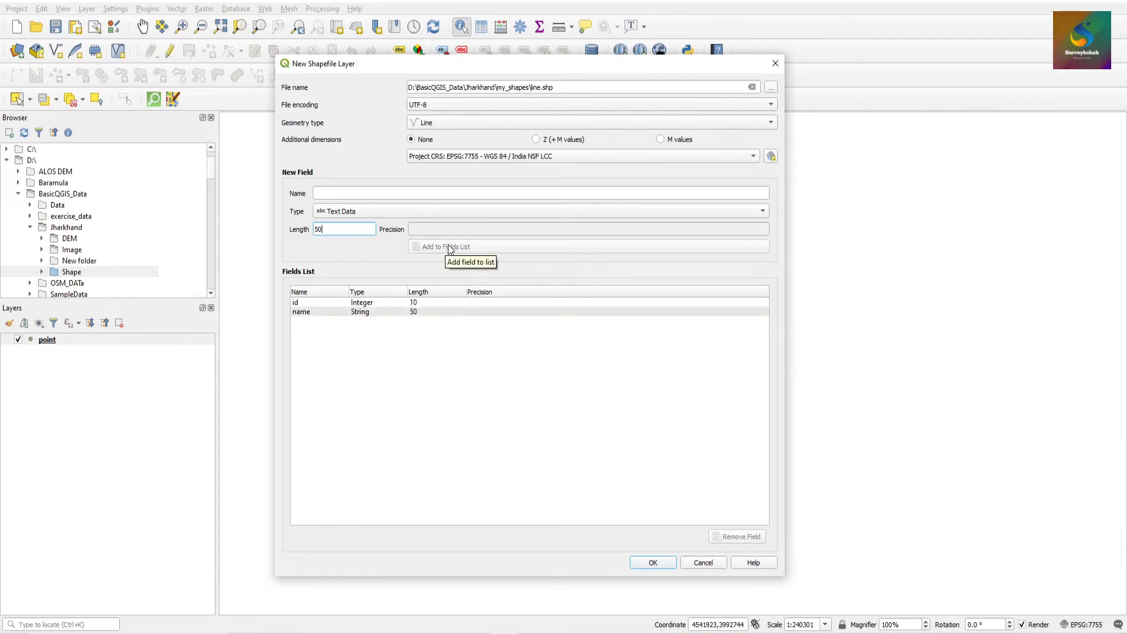
Add a decimal number field called length with length 6 and precision 2 to the line shapefile's fields list
{"action": "left_click", "coordinate": [349, 194]}
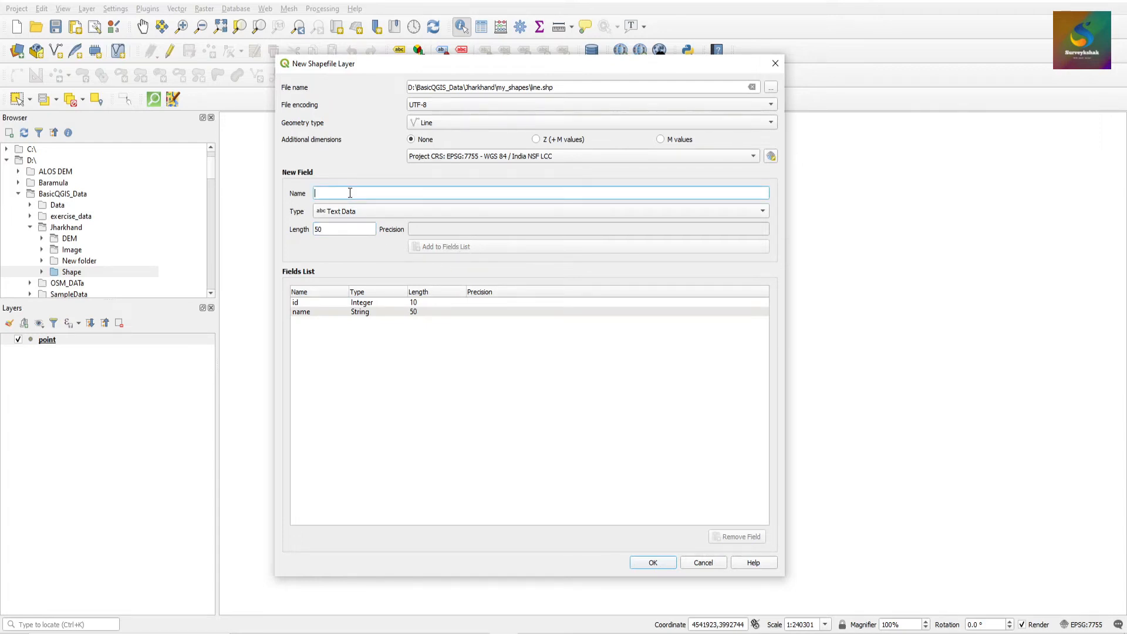
{"action": "type", "text": "length"}
{"action": "left_click", "coordinate": [336, 212]}
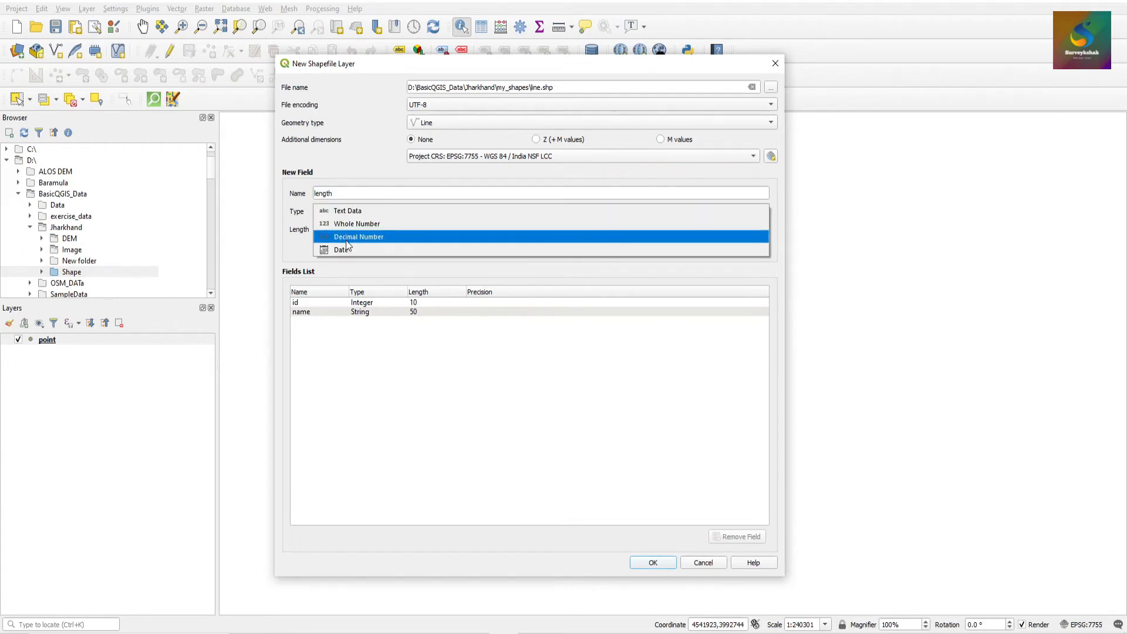
{"action": "left_click", "coordinate": [346, 238]}
{"action": "left_click", "coordinate": [334, 230]}
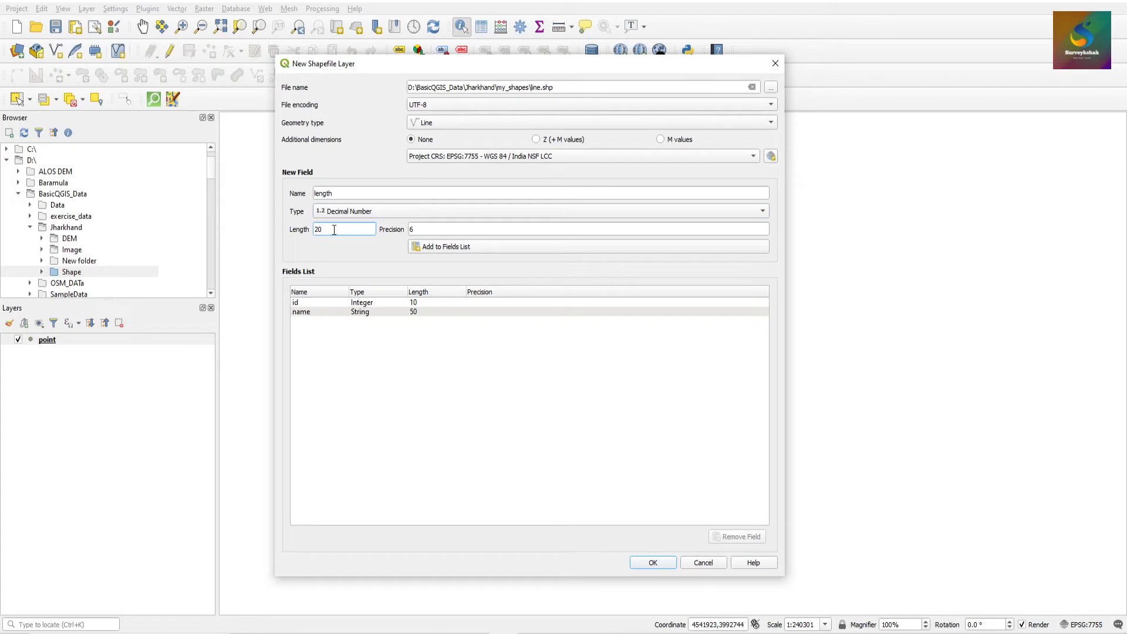
{"action": "left_click_drag", "start_coordinate": [334, 230], "coordinate": [309, 233]}
{"action": "key", "text": "Tab"}
{"action": "type", "text": "2"}
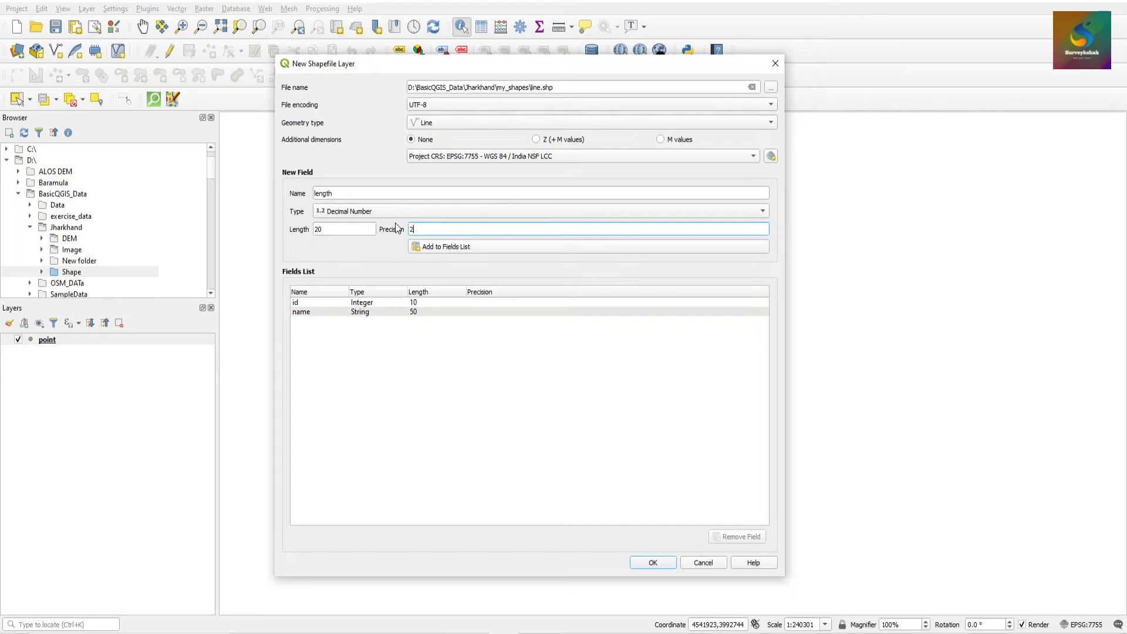
{"action": "left_click_drag", "start_coordinate": [332, 229], "coordinate": [306, 232]}
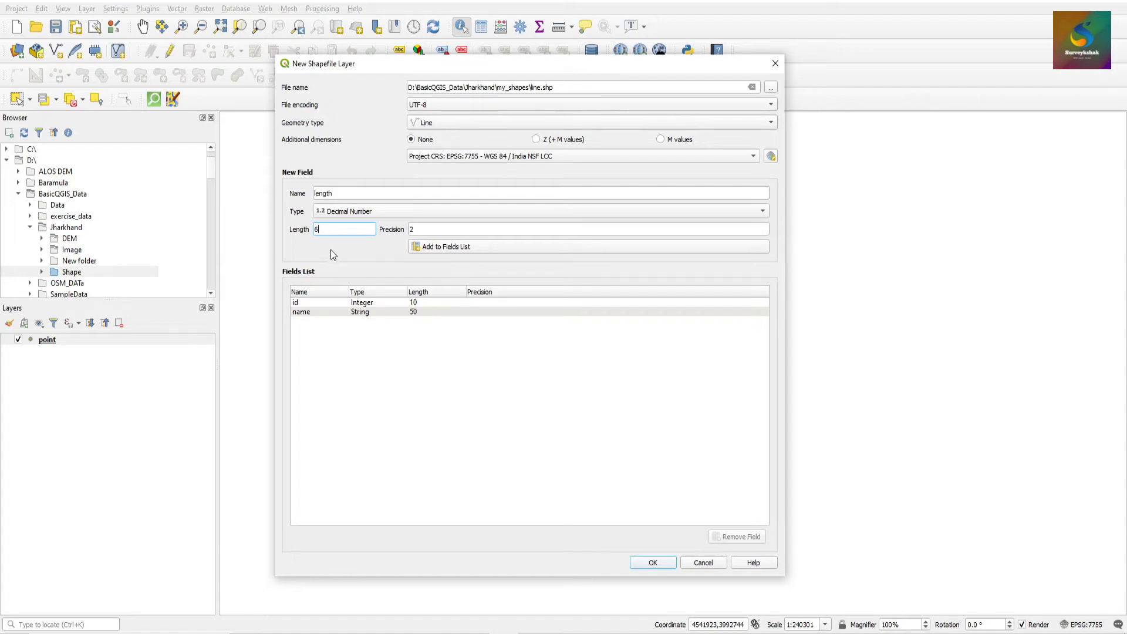
{"action": "type", "text": "6"}
{"action": "left_click_drag", "start_coordinate": [306, 230], "coordinate": [316, 231]}
{"action": "key", "text": "Tab"}
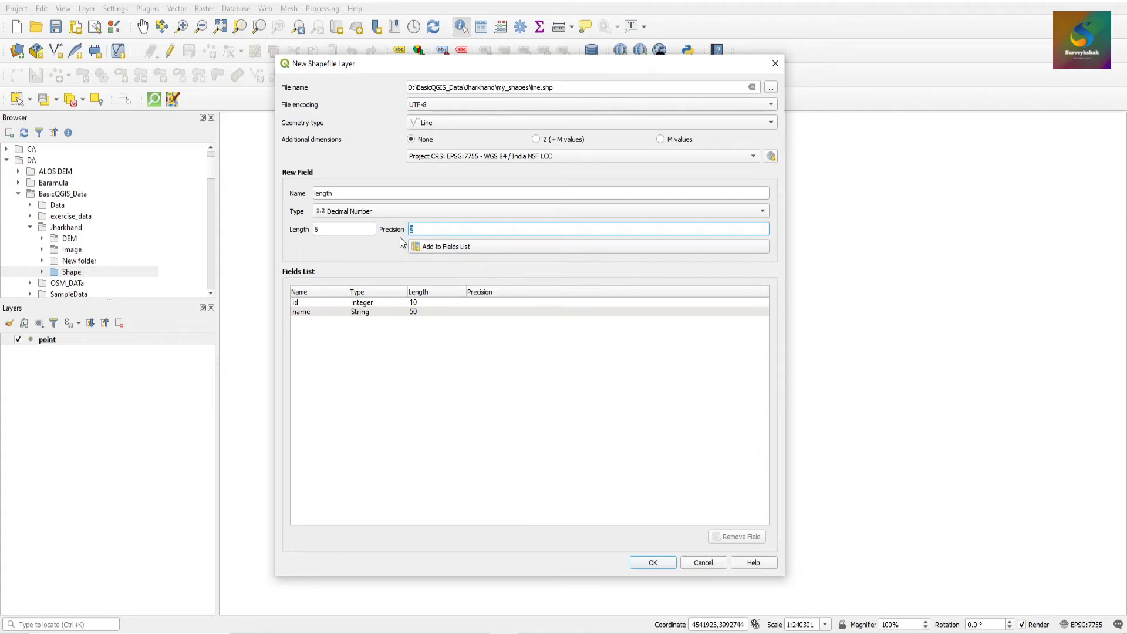
{"action": "left_click_drag", "start_coordinate": [335, 232], "coordinate": [314, 231]}
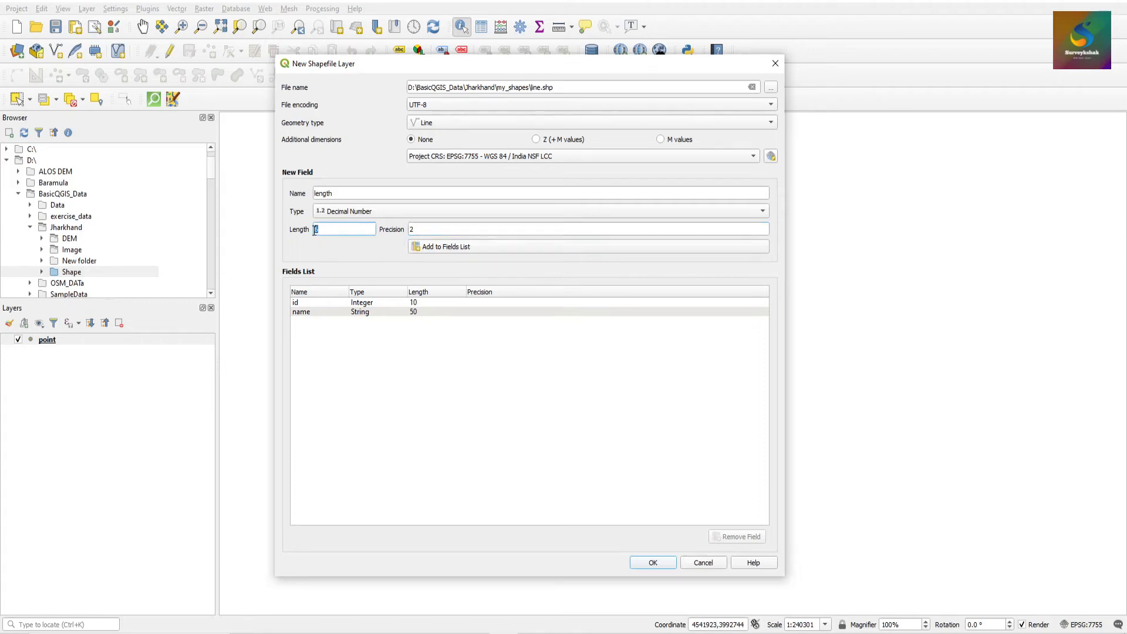
{"action": "left_click", "coordinate": [444, 247]}
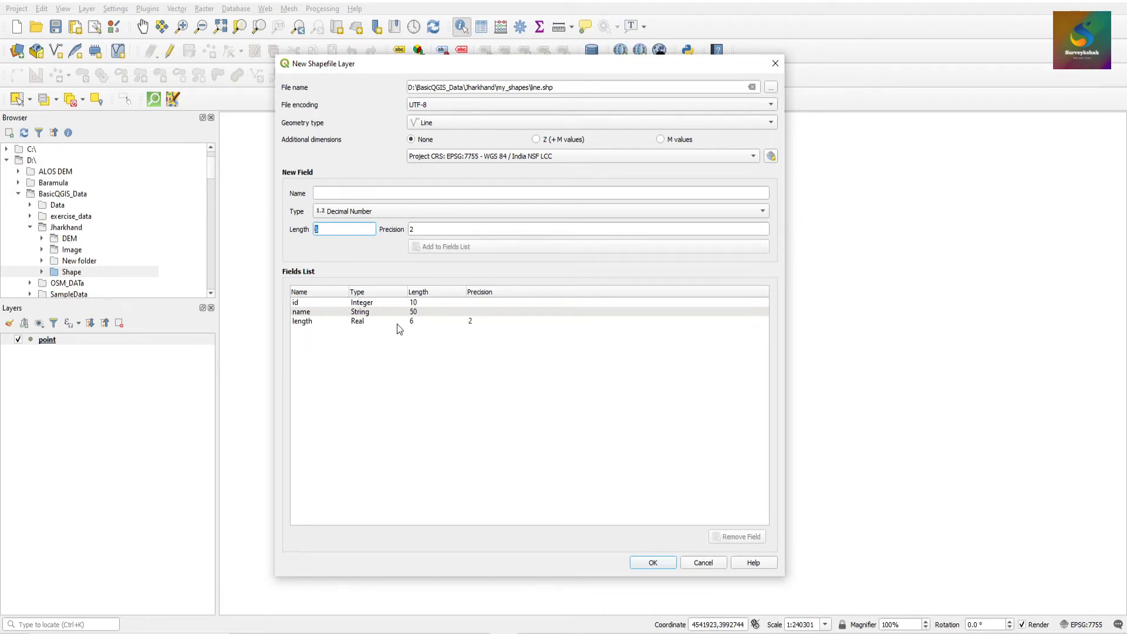
{"action": "left_click", "coordinate": [354, 196]}
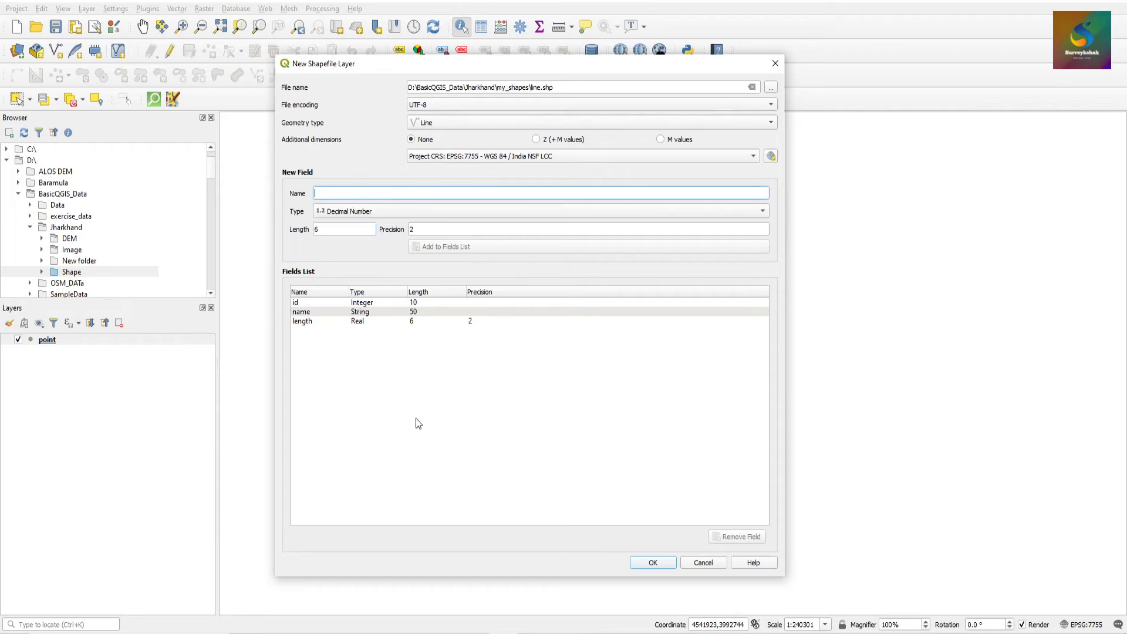
Create the line shapefile layer from the defined settings and turn on editing for it
{"action": "left_click", "coordinate": [652, 562]}
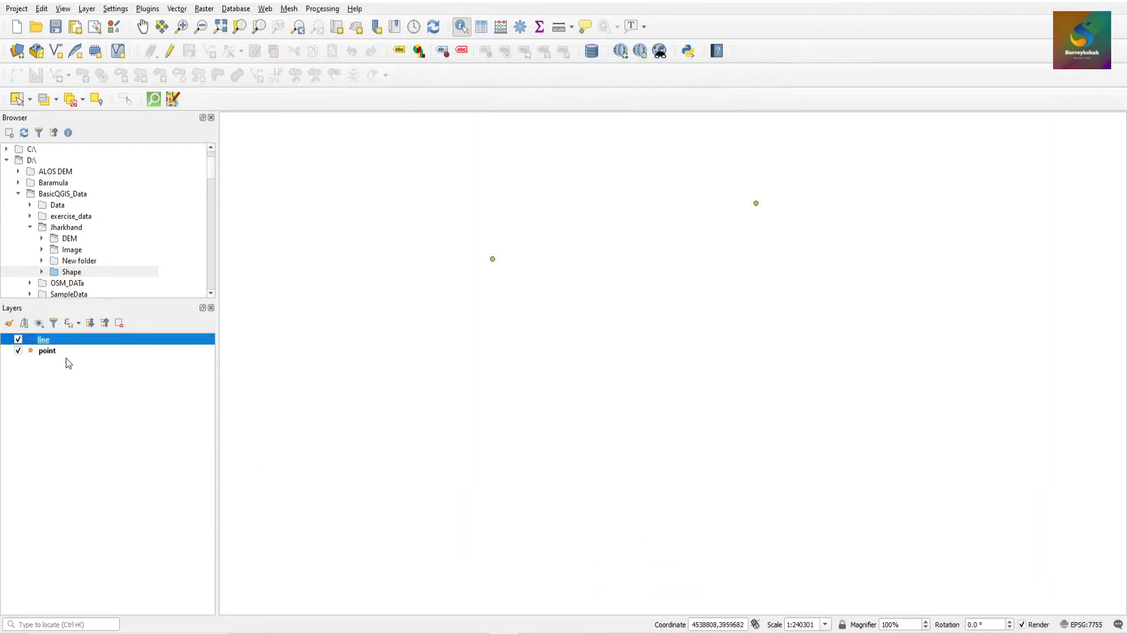
{"action": "left_click", "coordinate": [42, 405]}
{"action": "left_click", "coordinate": [38, 341]}
{"action": "left_click", "coordinate": [170, 53]}
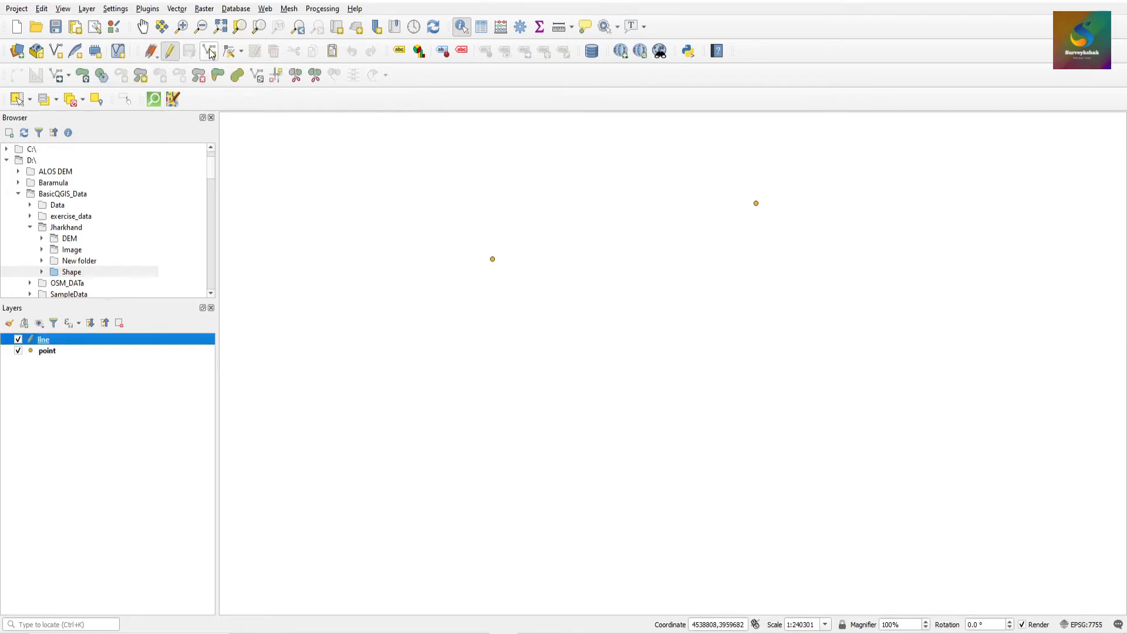
Digitize a multi-vertex line feature running from southwest to east-northeast, passing south of the two existing points
{"action": "left_click", "coordinate": [208, 52]}
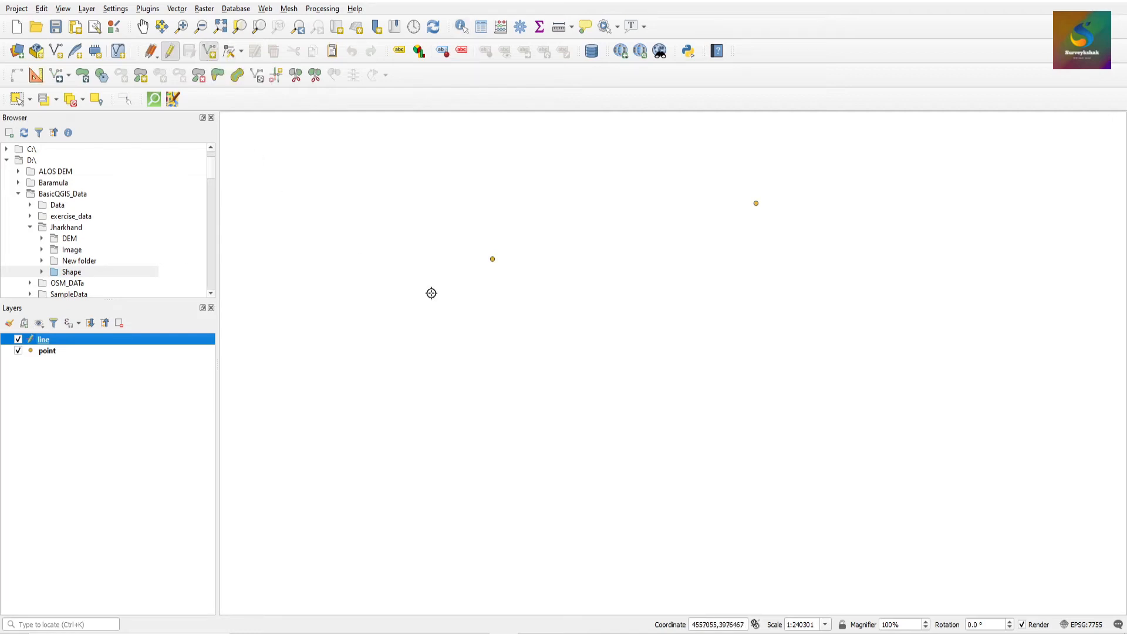
{"action": "left_click", "coordinate": [388, 378]}
{"action": "left_click", "coordinate": [496, 323]}
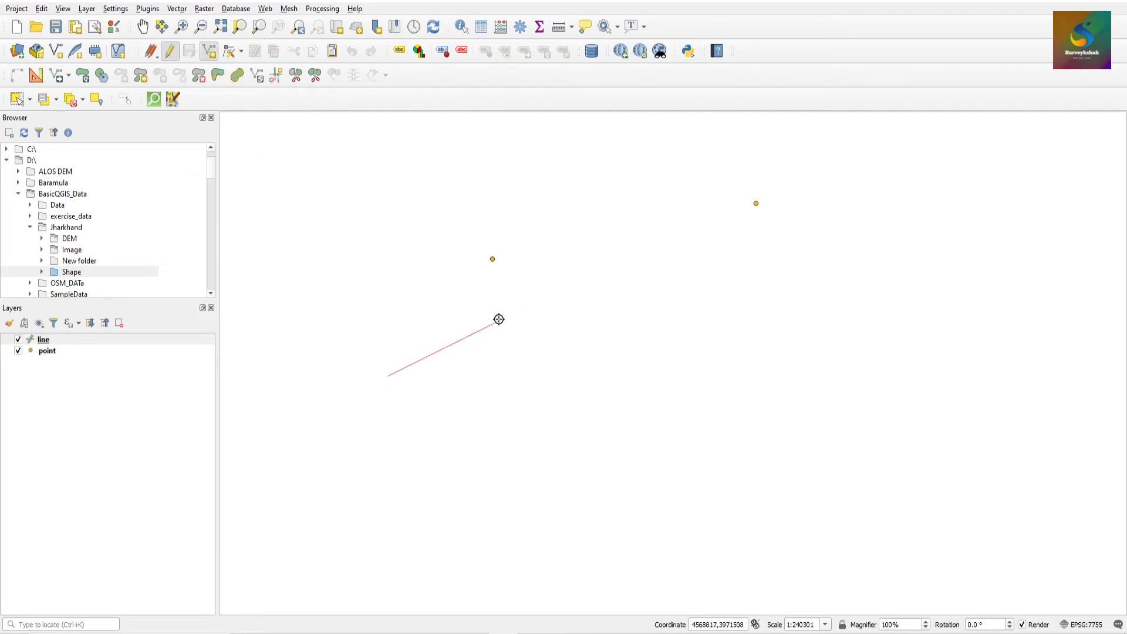
{"action": "left_click", "coordinate": [610, 287]}
{"action": "left_click", "coordinate": [841, 268]}
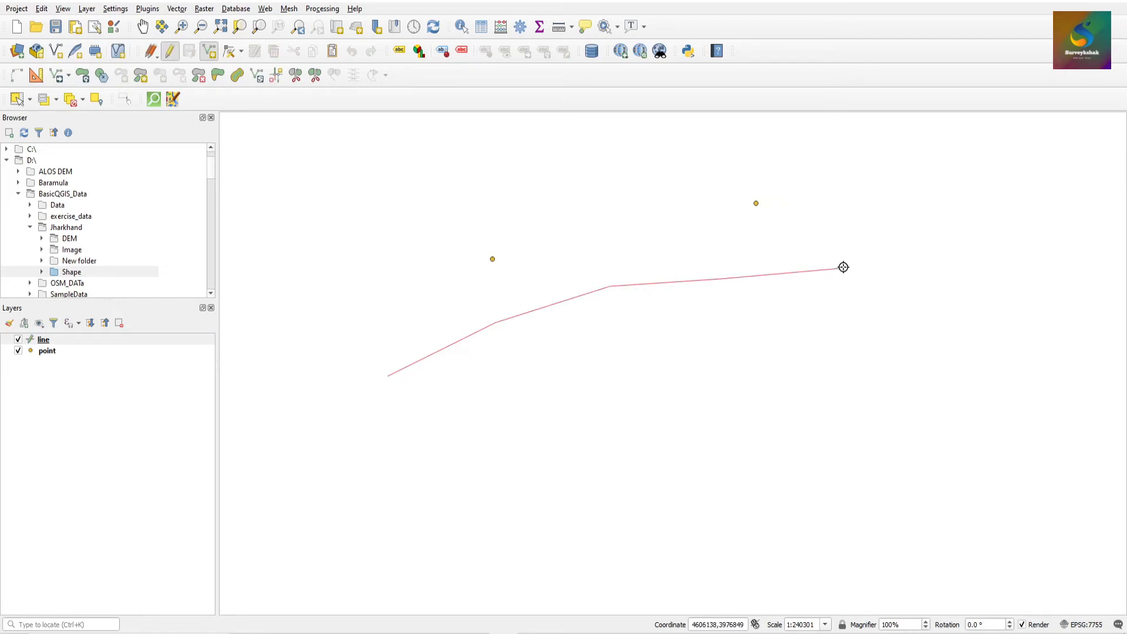
{"action": "right_click", "coordinate": [872, 251]}
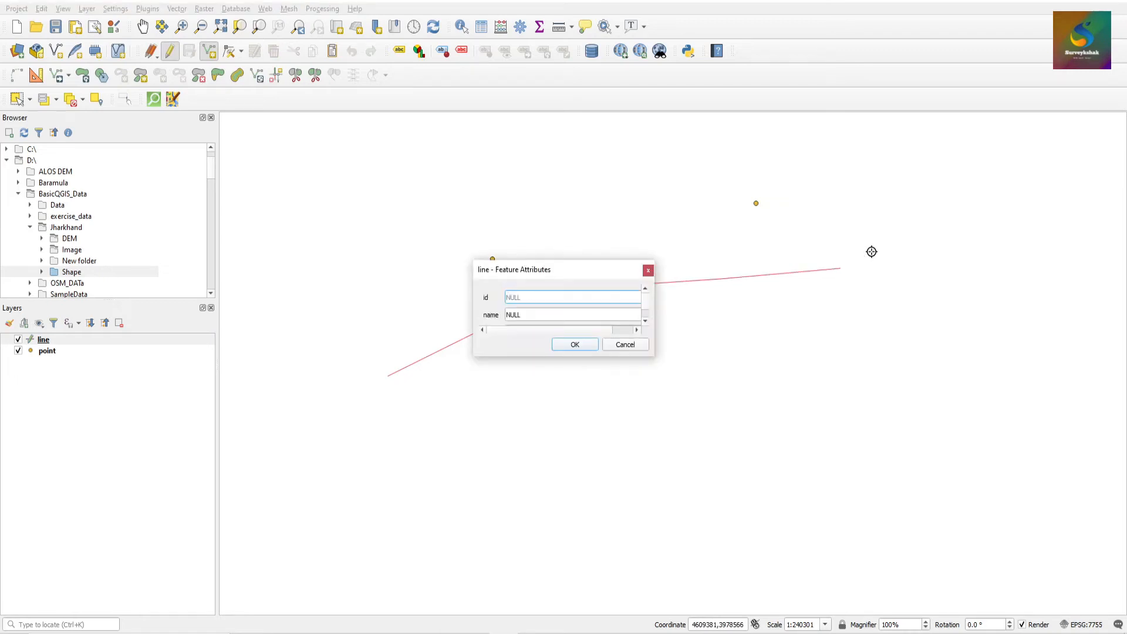
Enter id 1 and name St Berg as the new line feature's attributes, leaving the length empty
{"action": "left_click_drag", "start_coordinate": [653, 355], "coordinate": [711, 493]}
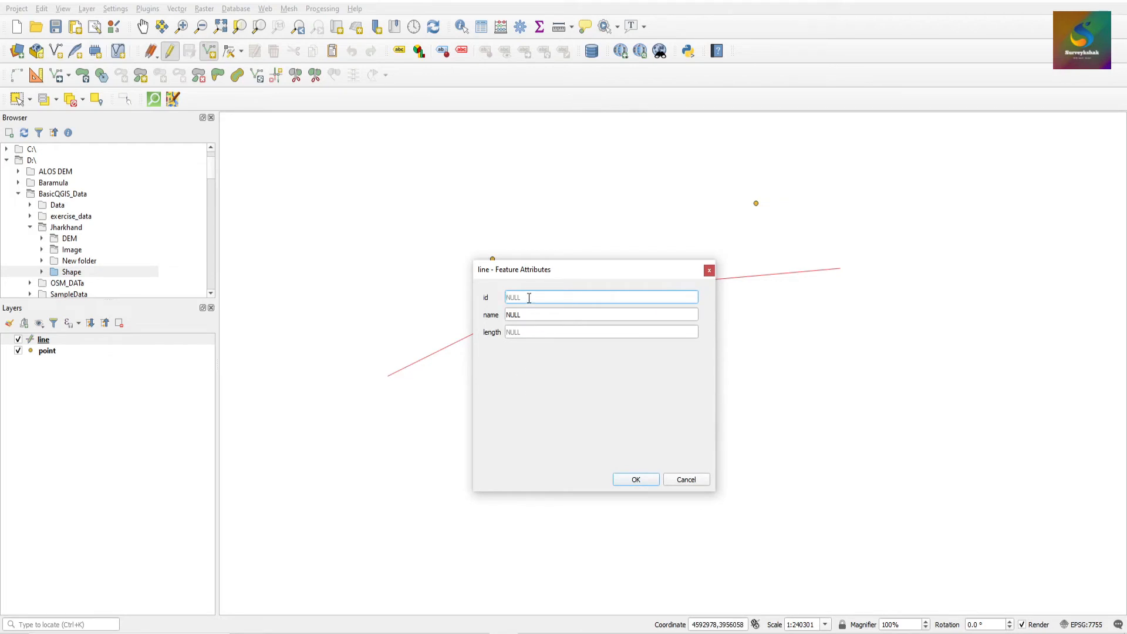
{"action": "type", "text": "1"}
{"action": "key", "text": "Tab"}
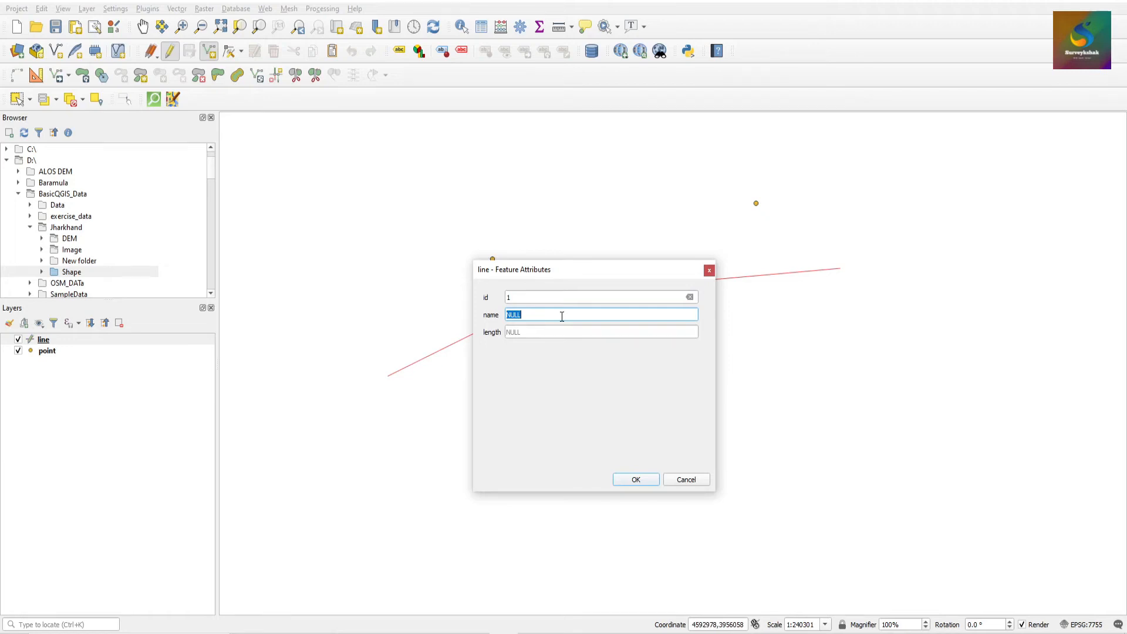
{"action": "type", "text": "St Berg"}
{"action": "key", "text": "Tab"}
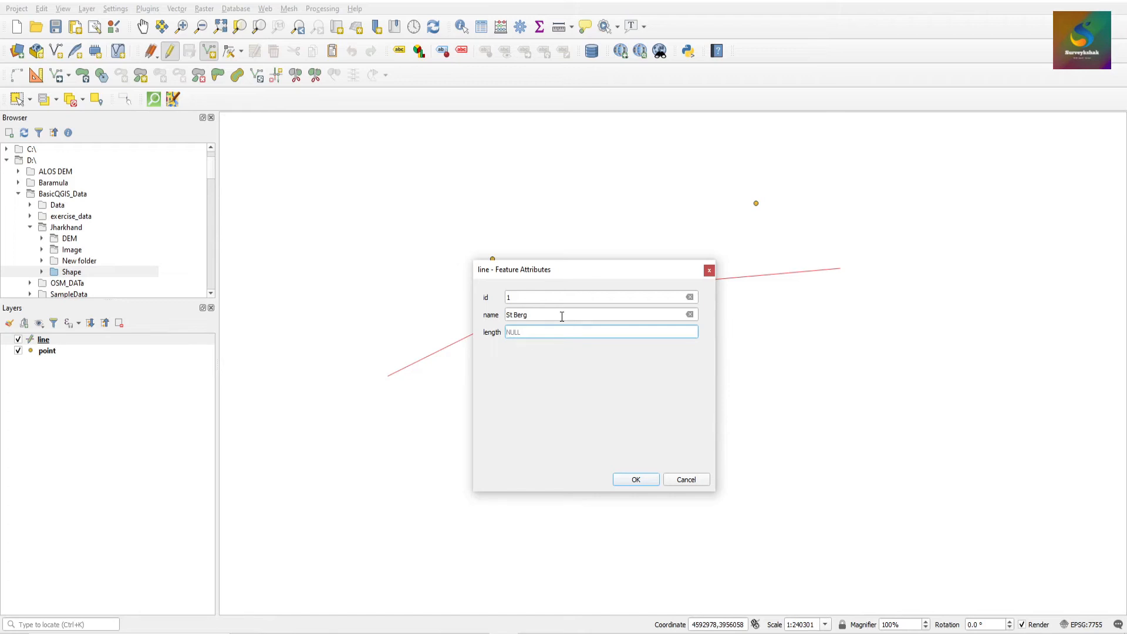
{"action": "left_click", "coordinate": [625, 480]}
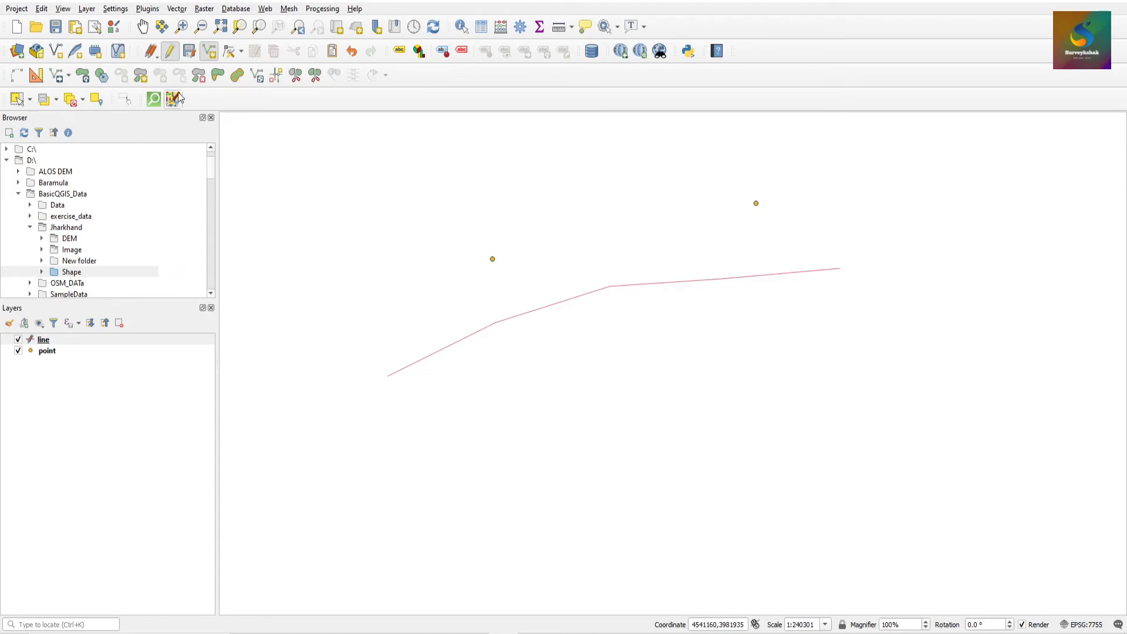
Save the line layer's edits and check the new feature's record in its attribute table
{"action": "left_click", "coordinate": [191, 55]}
{"action": "left_click", "coordinate": [483, 27]}
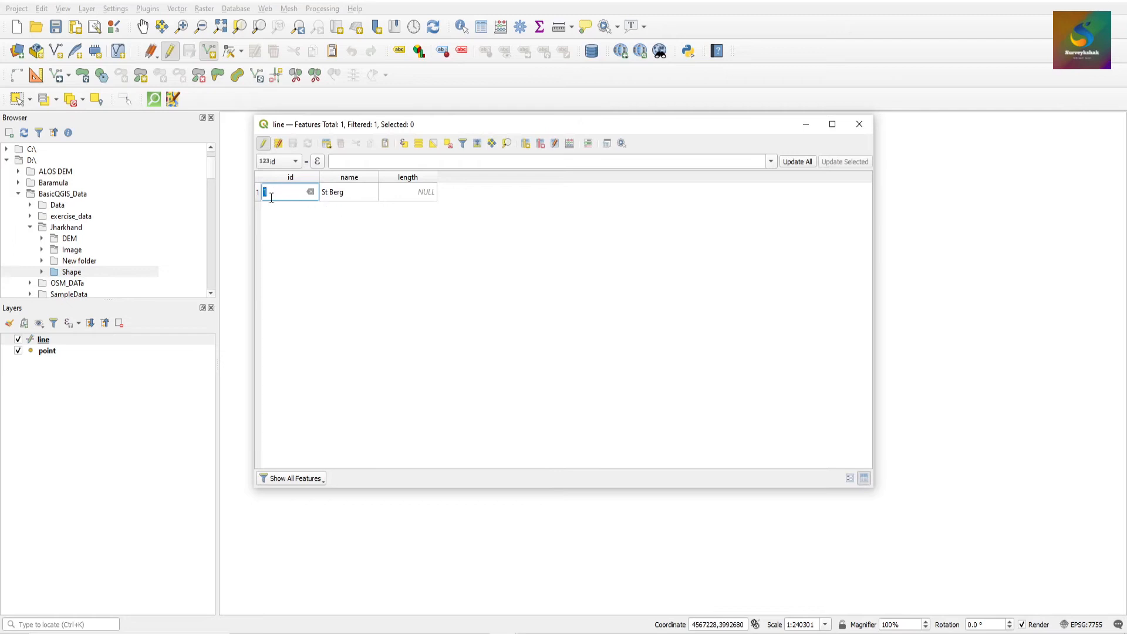
{"action": "left_click", "coordinate": [859, 125]}
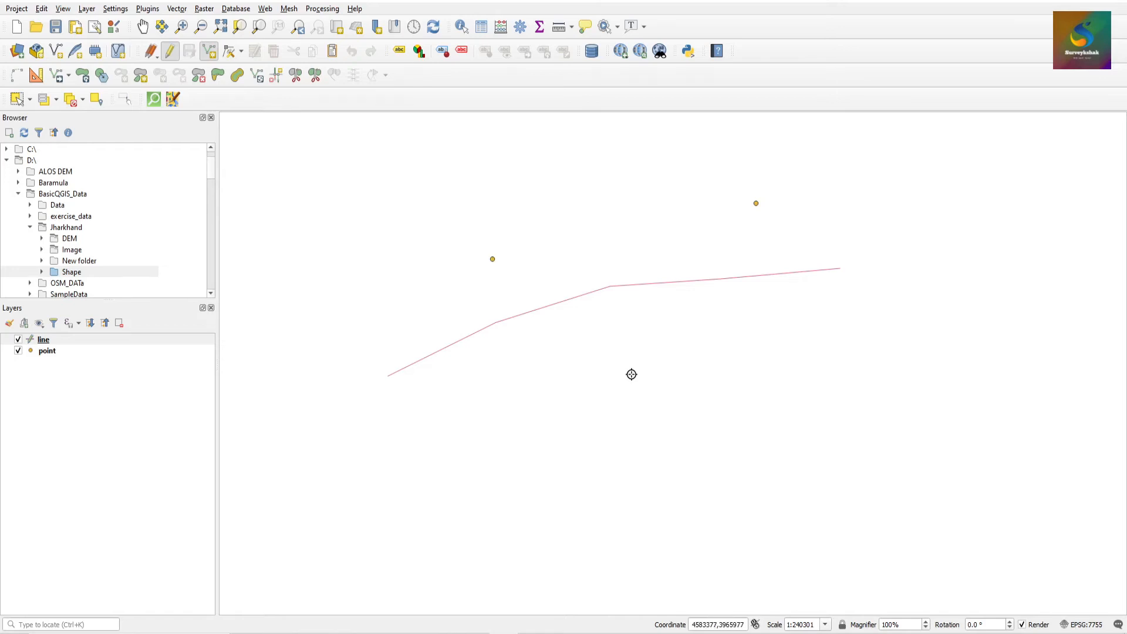
Start another new shapefile layer and set its file name to polygon in the my_shapes folder
{"action": "left_click", "coordinate": [91, 10]}
{"action": "mouse_move", "coordinate": [116, 48]}
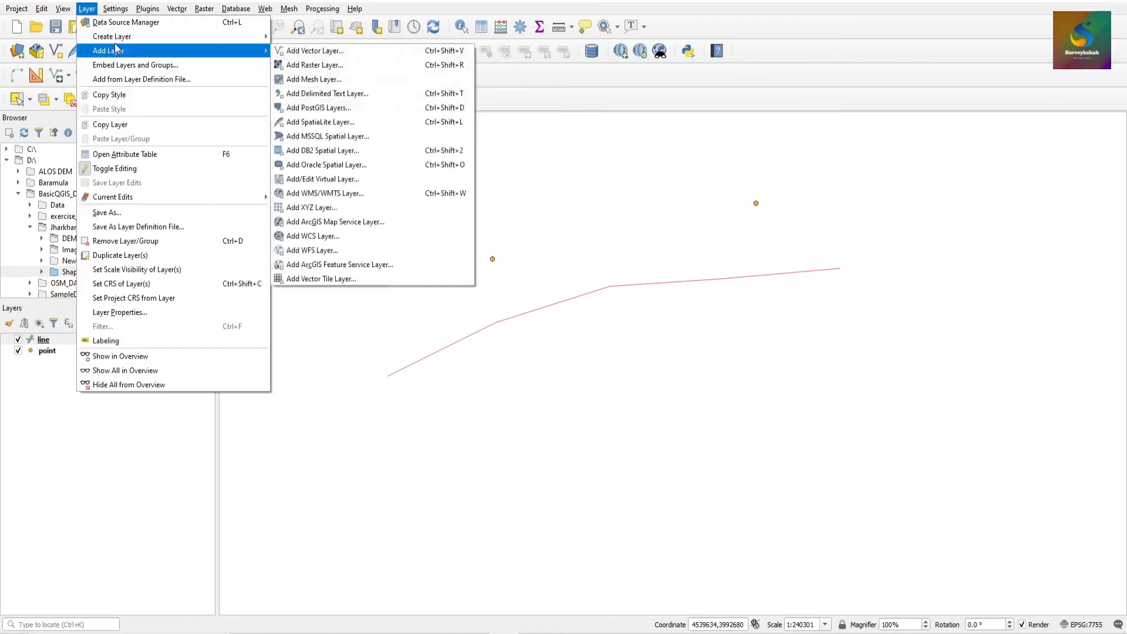
{"action": "left_click", "coordinate": [317, 50]}
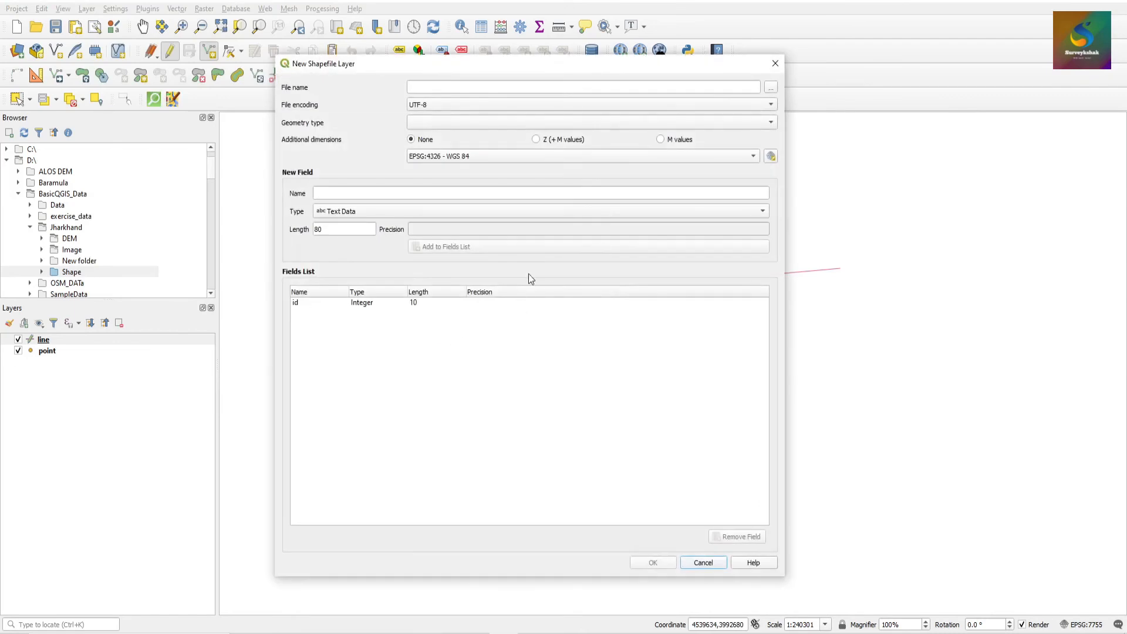
{"action": "left_click", "coordinate": [770, 89]}
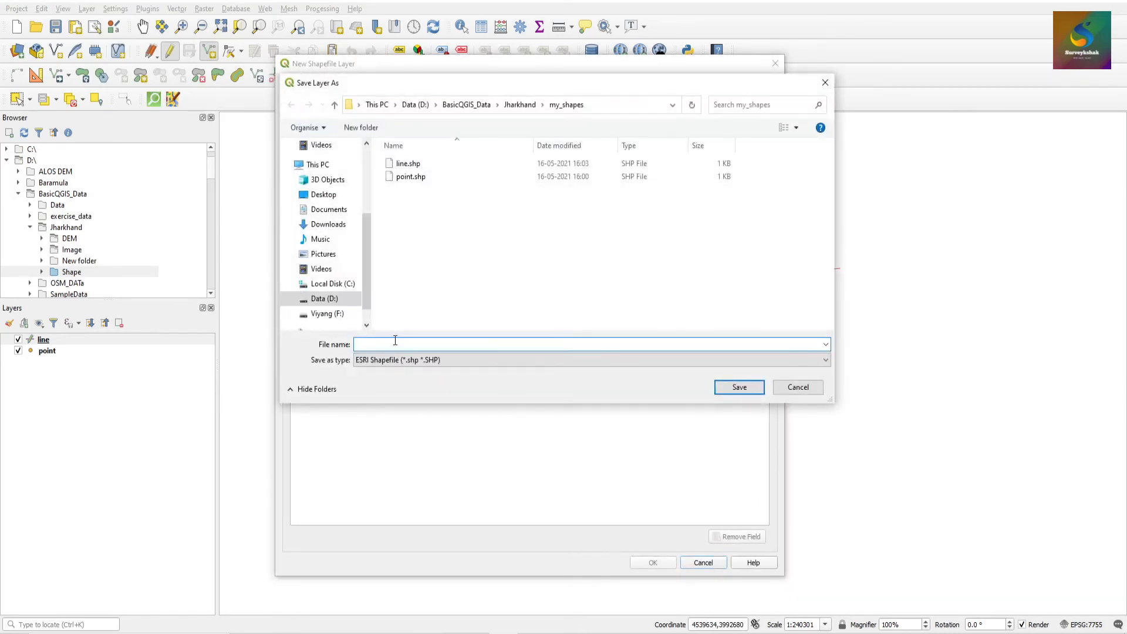
{"action": "type", "text": "polygon"}
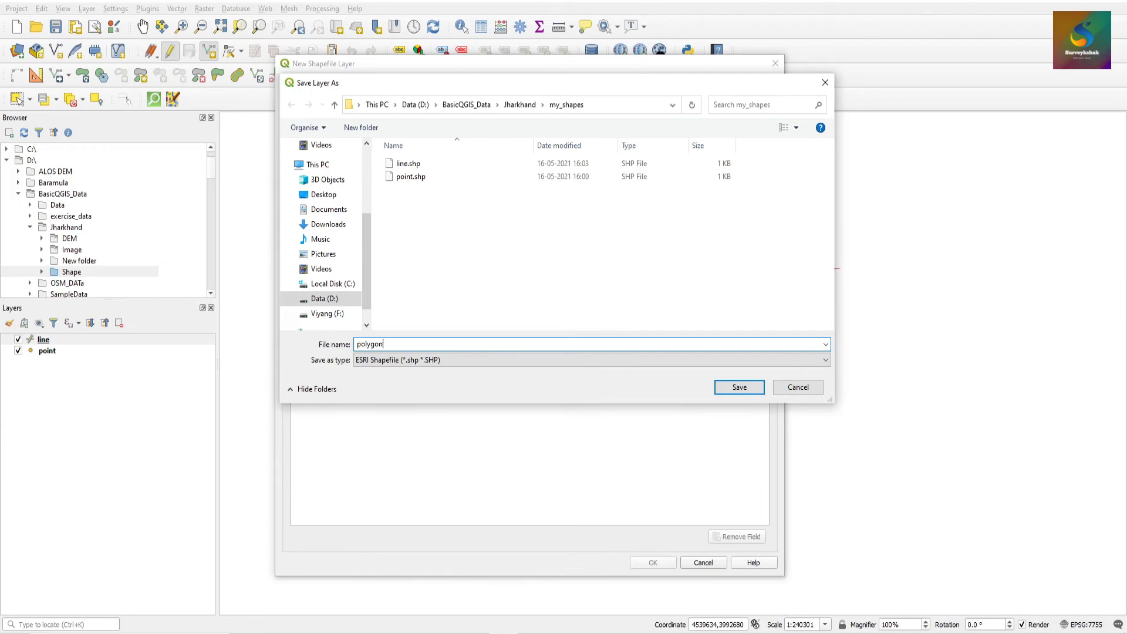
{"action": "key", "text": "Tab"}
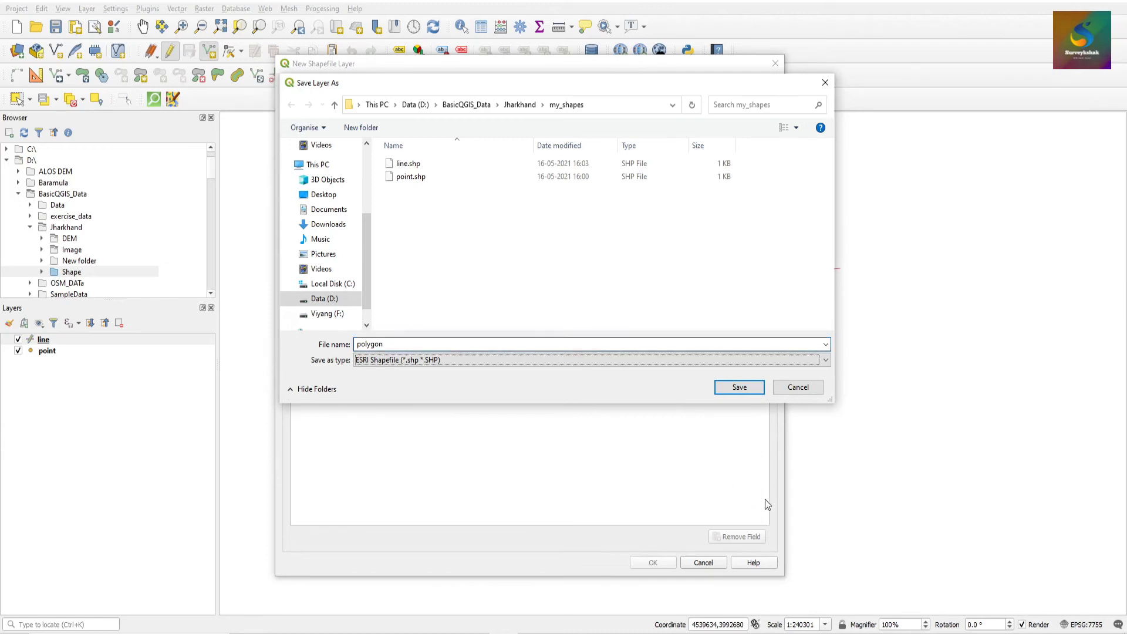
{"action": "left_click", "coordinate": [739, 387]}
Set the new shapefile's geometry type to Polygon and its CRS to the project CRS, EPSG:7755 - WGS 84 / India NSF LCC
{"action": "left_click", "coordinate": [447, 122]}
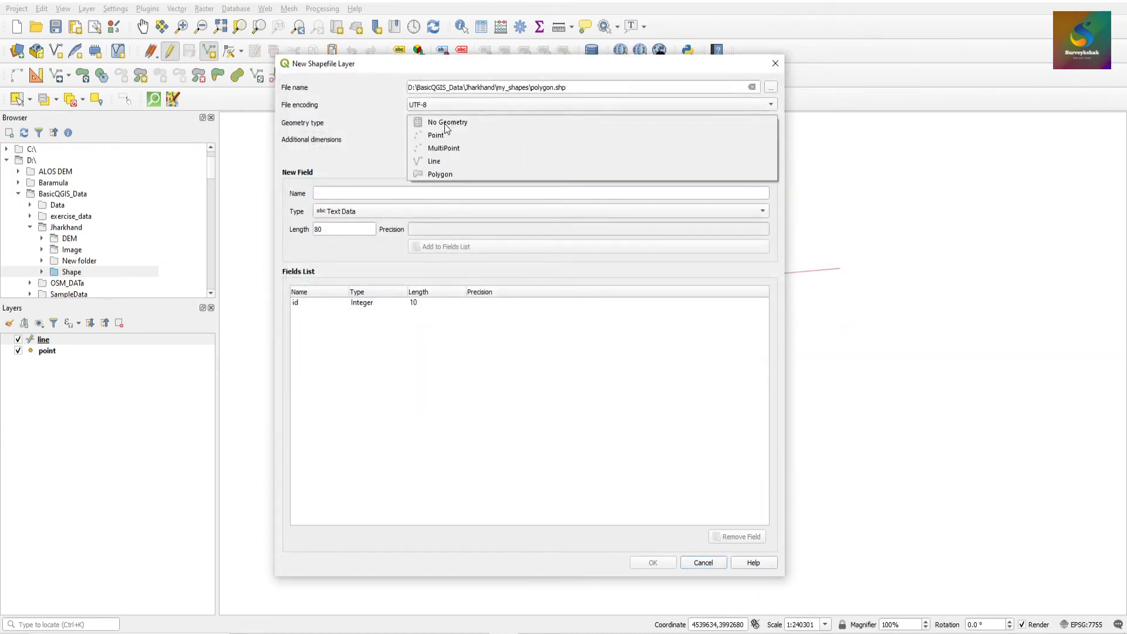
{"action": "left_click", "coordinate": [448, 171]}
{"action": "left_click", "coordinate": [452, 158]}
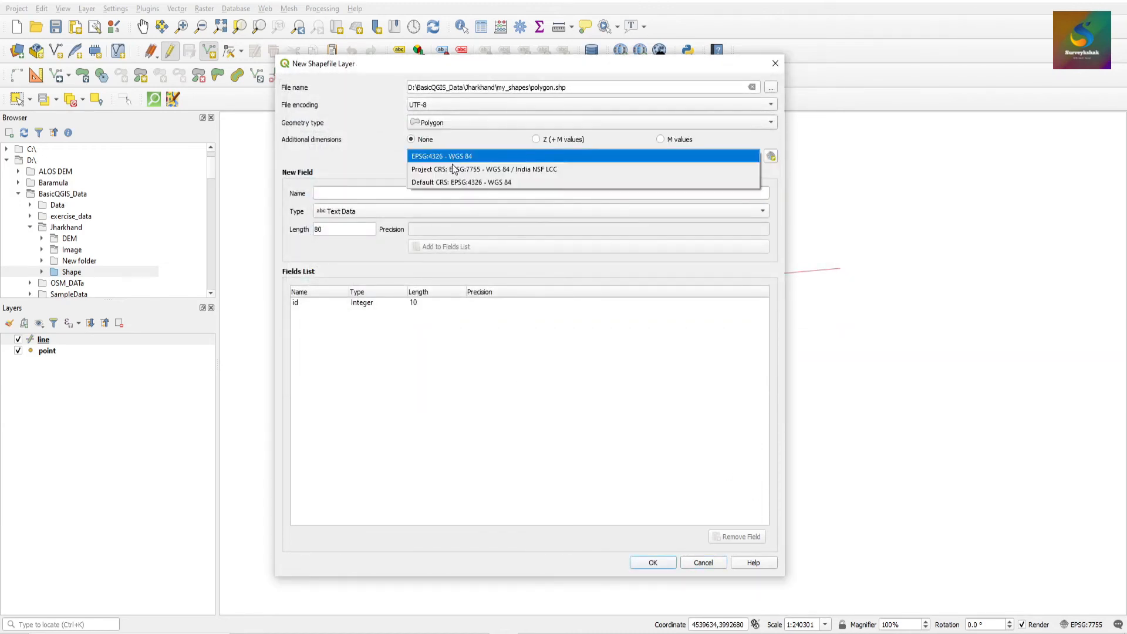
{"action": "left_click", "coordinate": [457, 169]}
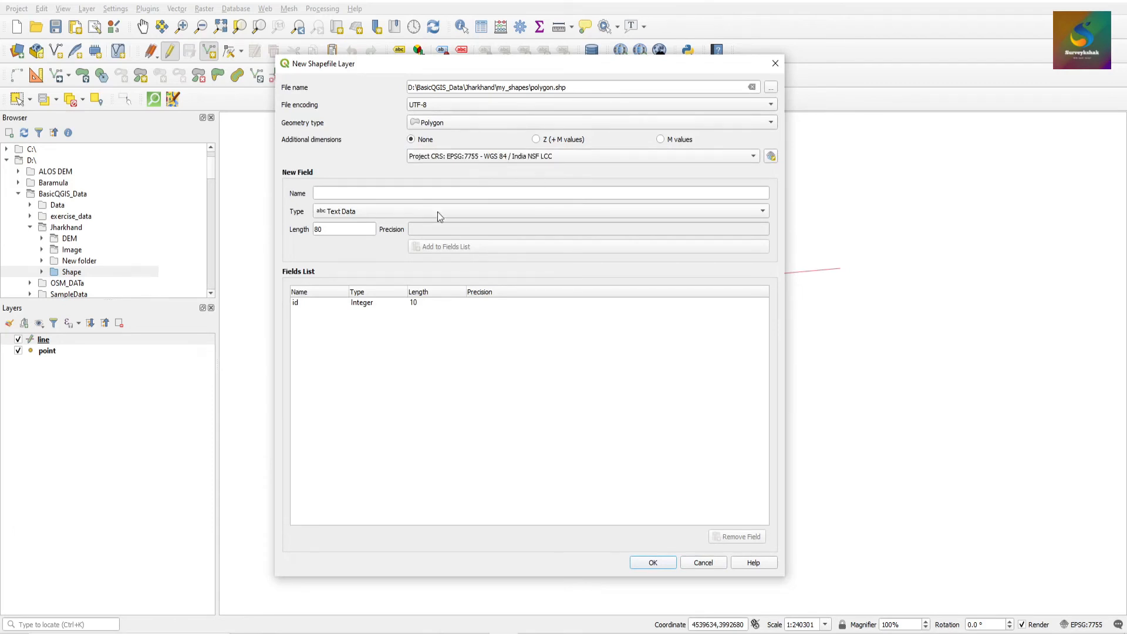
Add a text field called name with a length of 50 to the polygon shapefile's fields list
{"action": "left_click", "coordinate": [318, 196]}
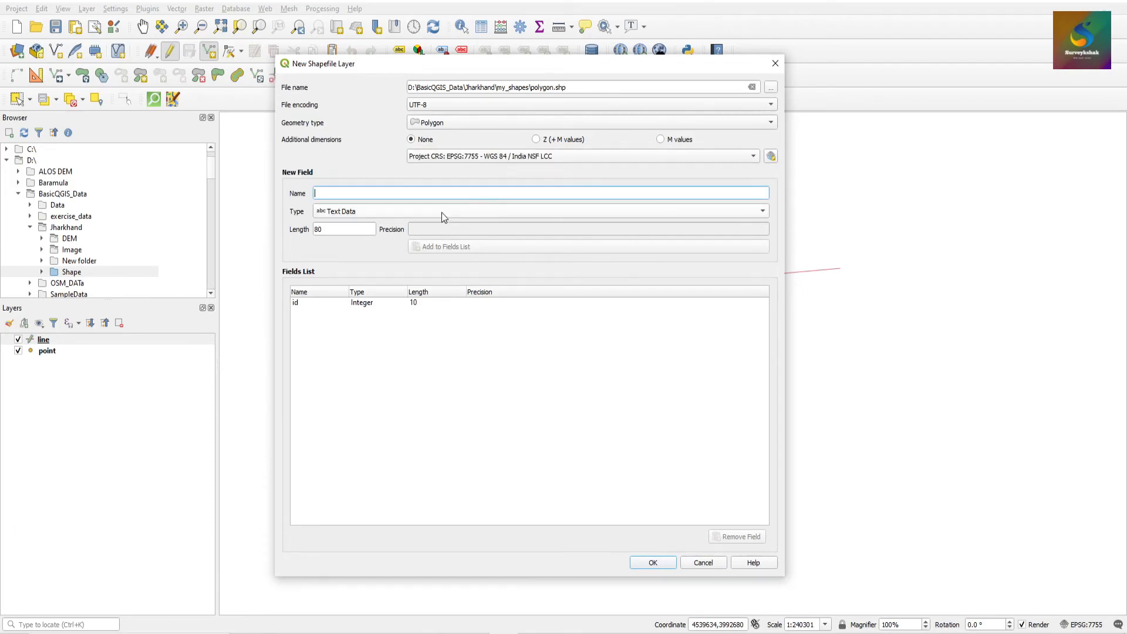
{"action": "type", "text": "name"}
{"action": "left_click", "coordinate": [362, 211]}
{"action": "left_click", "coordinate": [361, 210]}
{"action": "left_click", "coordinate": [344, 229]}
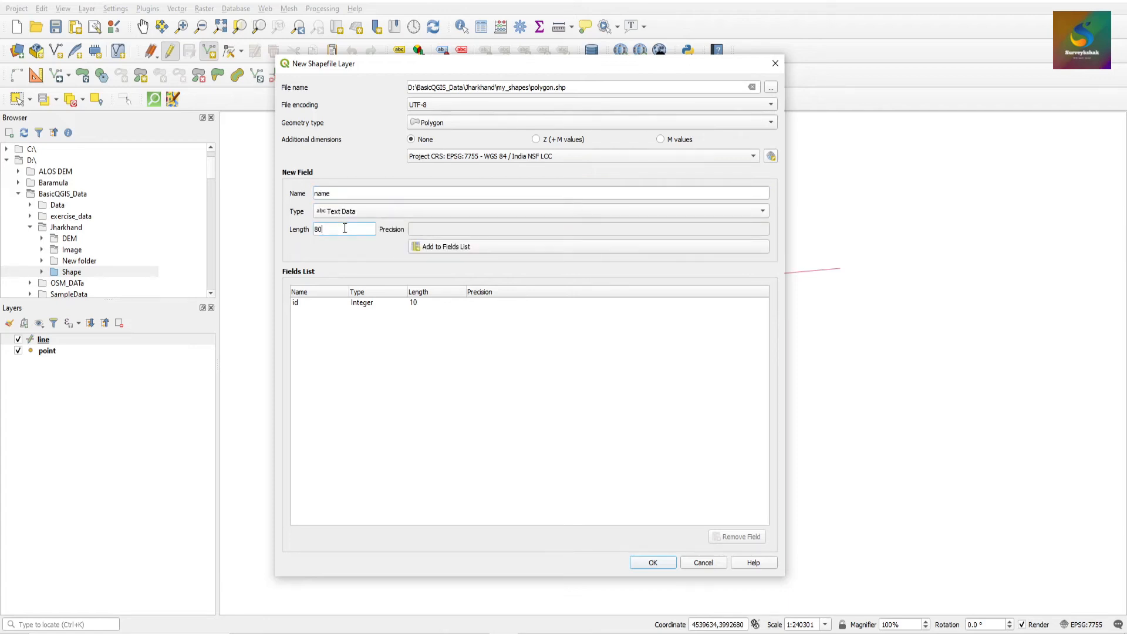
{"action": "type", "text": "50"}
{"action": "left_click", "coordinate": [485, 245]}
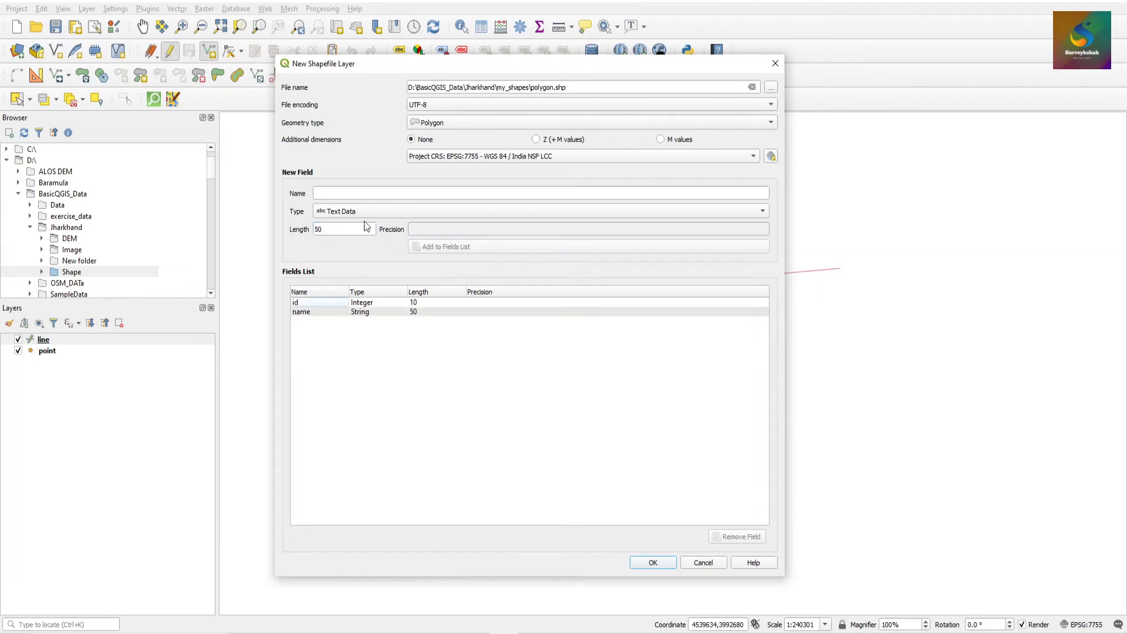
Add a decimal number field called area with length 6 and precision 2 to the polygon shapefile's fields list
{"action": "left_click", "coordinate": [351, 192]}
{"action": "type", "text": "area"}
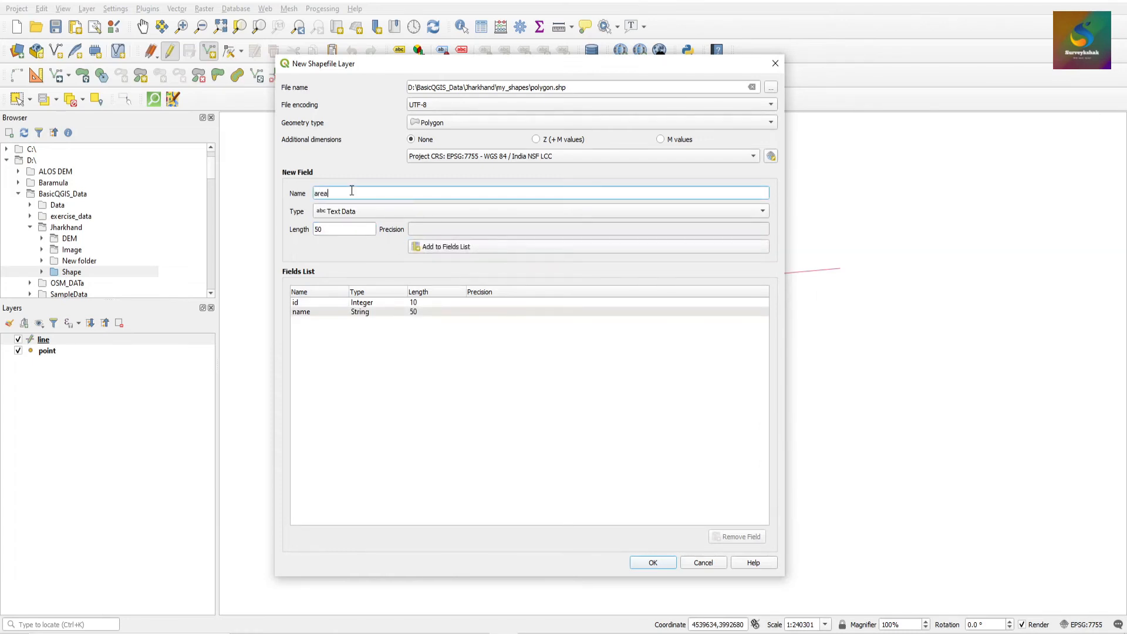
{"action": "left_click", "coordinate": [352, 211]}
{"action": "left_click", "coordinate": [352, 237]}
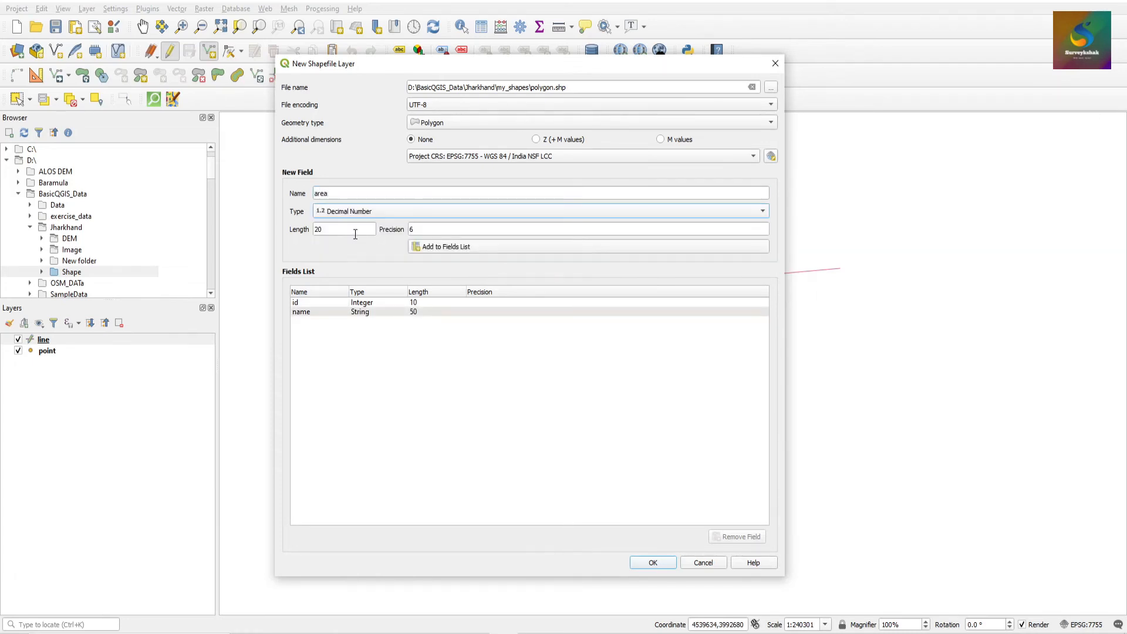
{"action": "left_click", "coordinate": [338, 234]}
{"action": "left_click_drag", "start_coordinate": [338, 234], "coordinate": [311, 241]}
{"action": "type", "text": "6"}
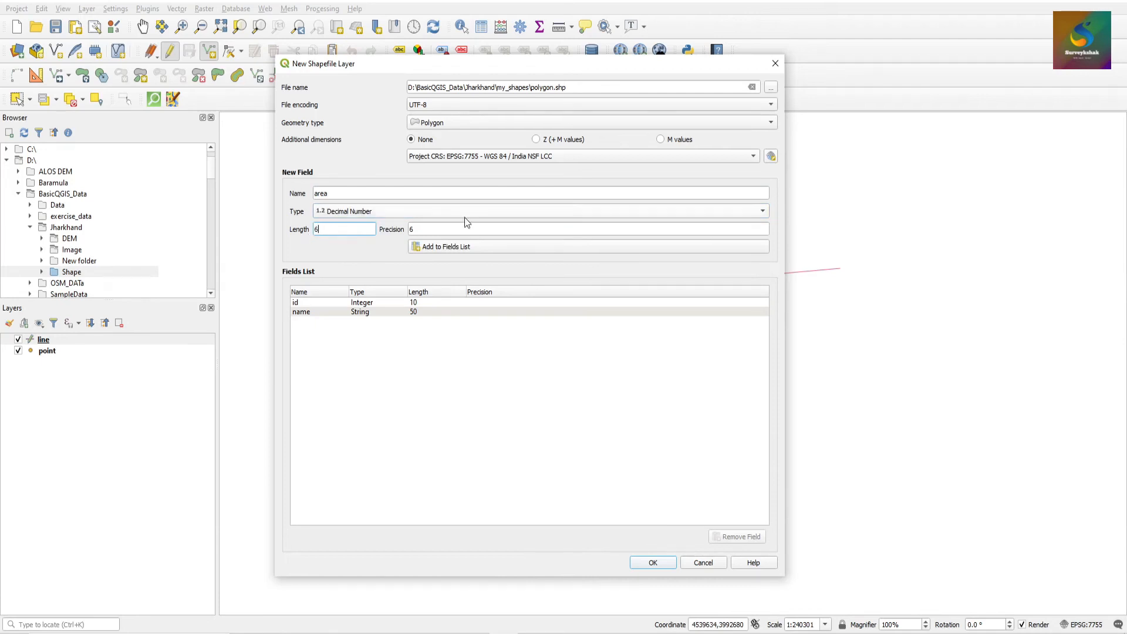
{"action": "key", "text": "Tab"}
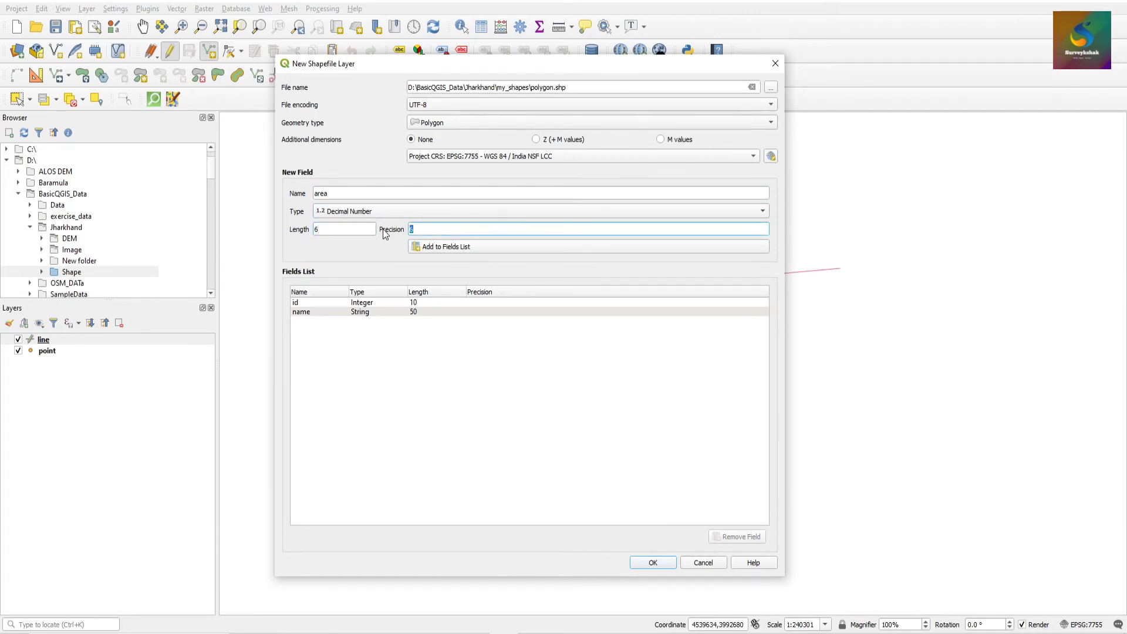
{"action": "left_click", "coordinate": [460, 247]}
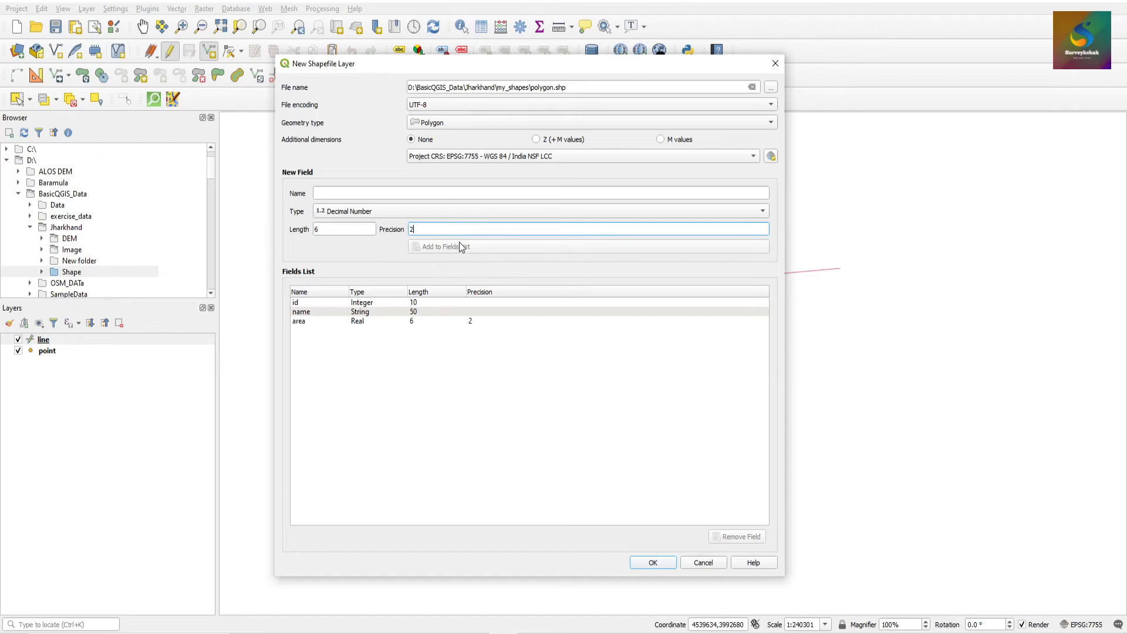
Add a text field called City with a length of 20 to the polygon shapefile's fields list
{"action": "left_click", "coordinate": [356, 192]}
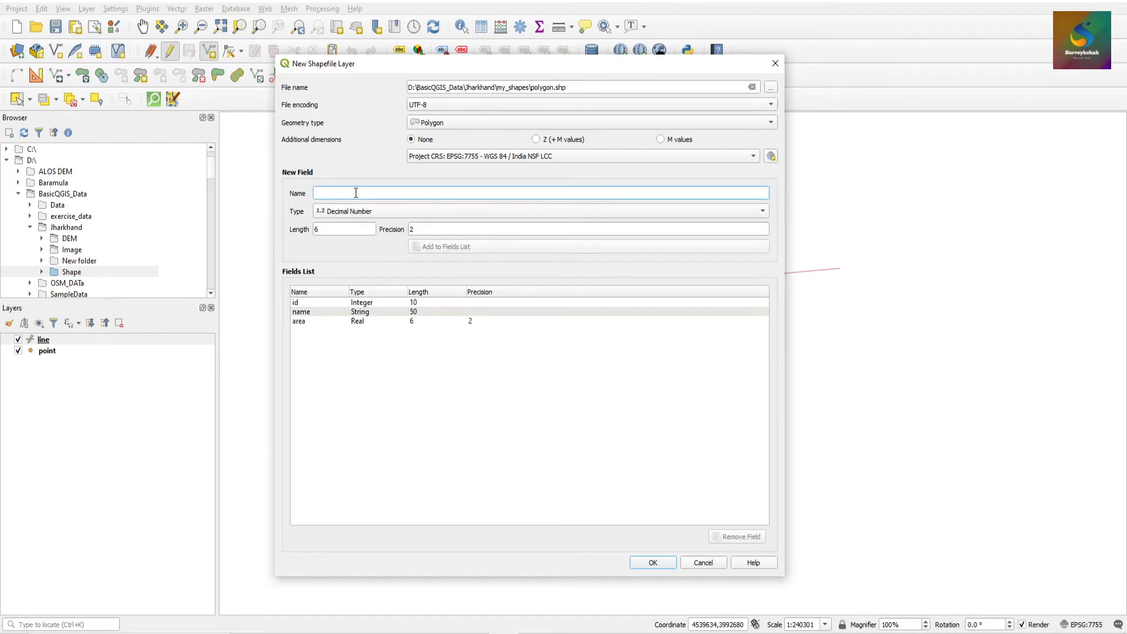
{"action": "type", "text": "City"}
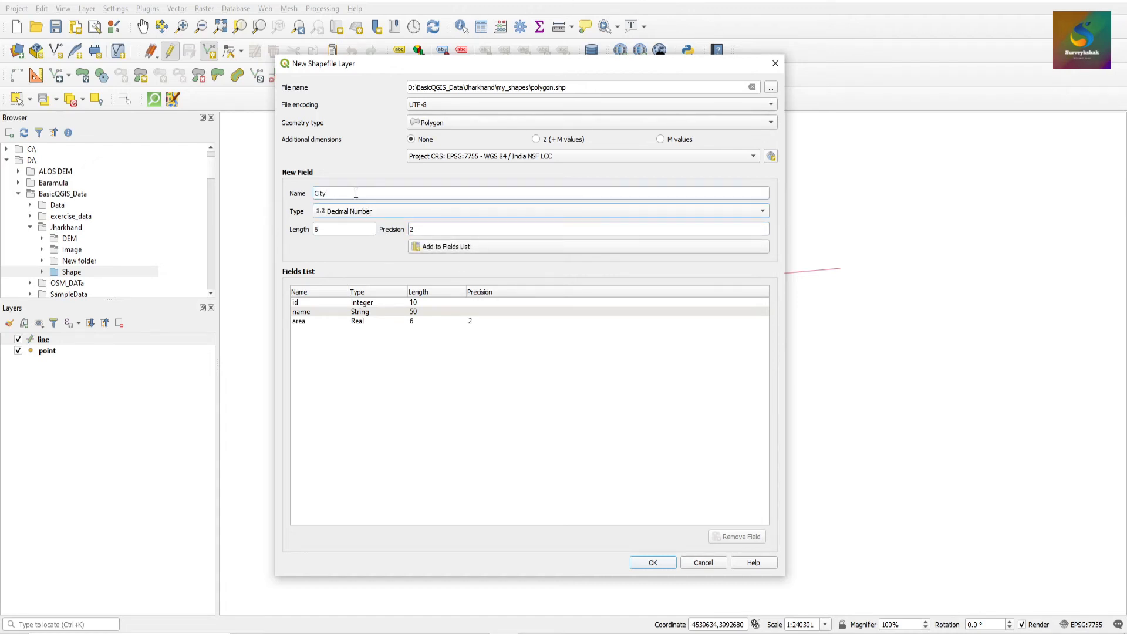
{"action": "left_click", "coordinate": [352, 211]}
{"action": "left_click", "coordinate": [352, 186]}
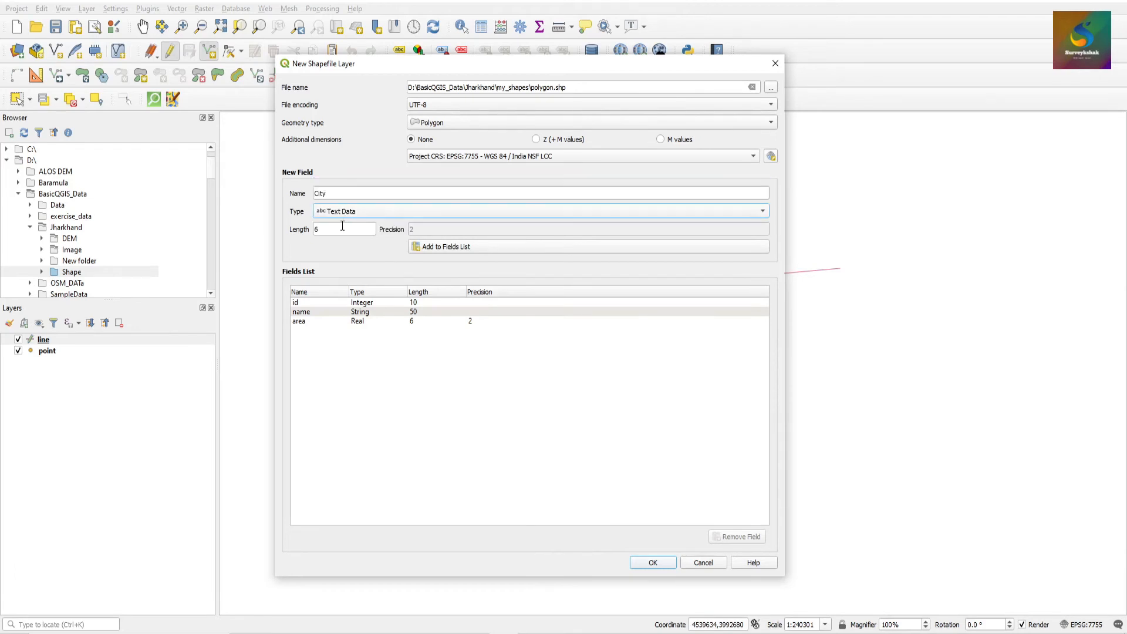
{"action": "left_click_drag", "start_coordinate": [342, 227], "coordinate": [311, 233]}
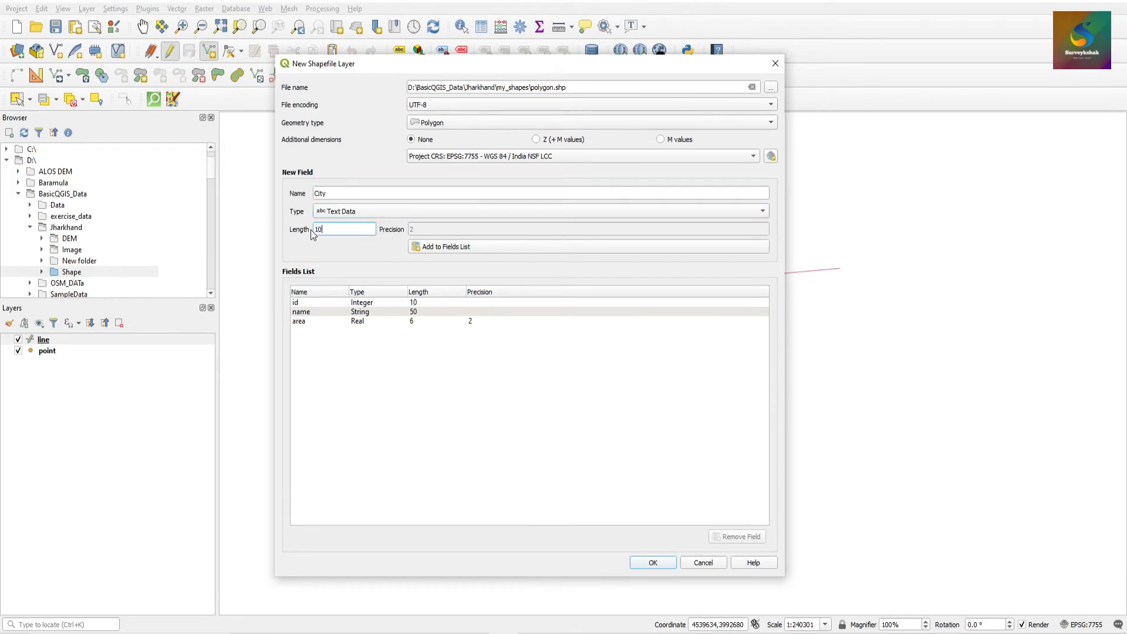
{"action": "type", "text": "10"}
{"action": "key", "text": "BackSpace"}
{"action": "key", "text": "BackSpace"}
{"action": "type", "text": "20"}
{"action": "left_click", "coordinate": [458, 248]}
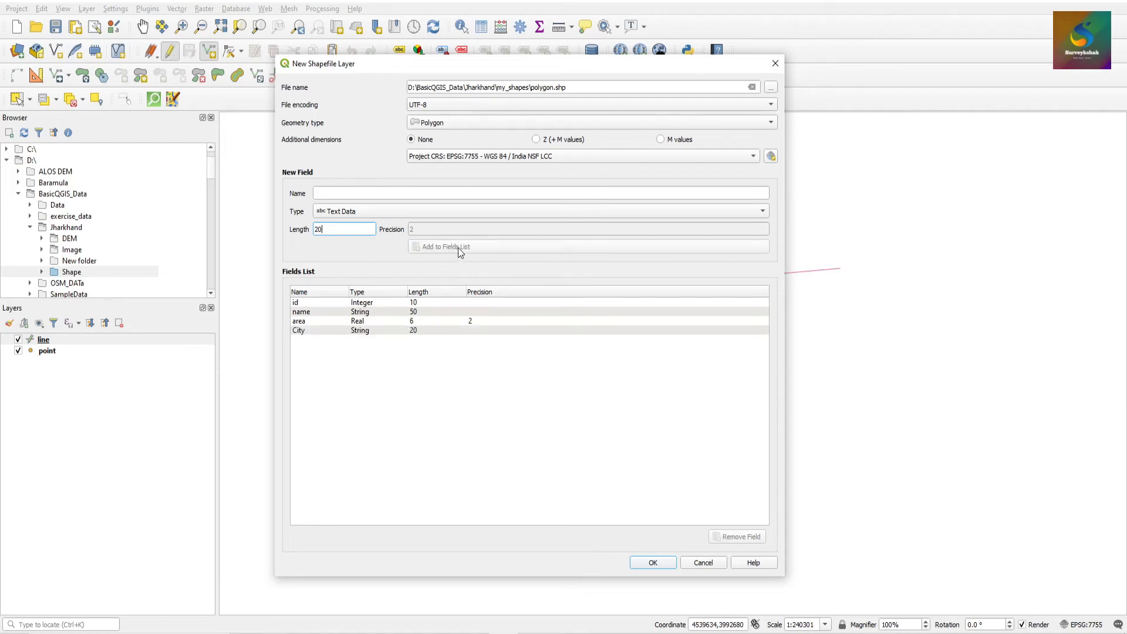
Create the polygon shapefile layer from the defined settings and turn on editing for it
{"action": "left_click", "coordinate": [662, 562]}
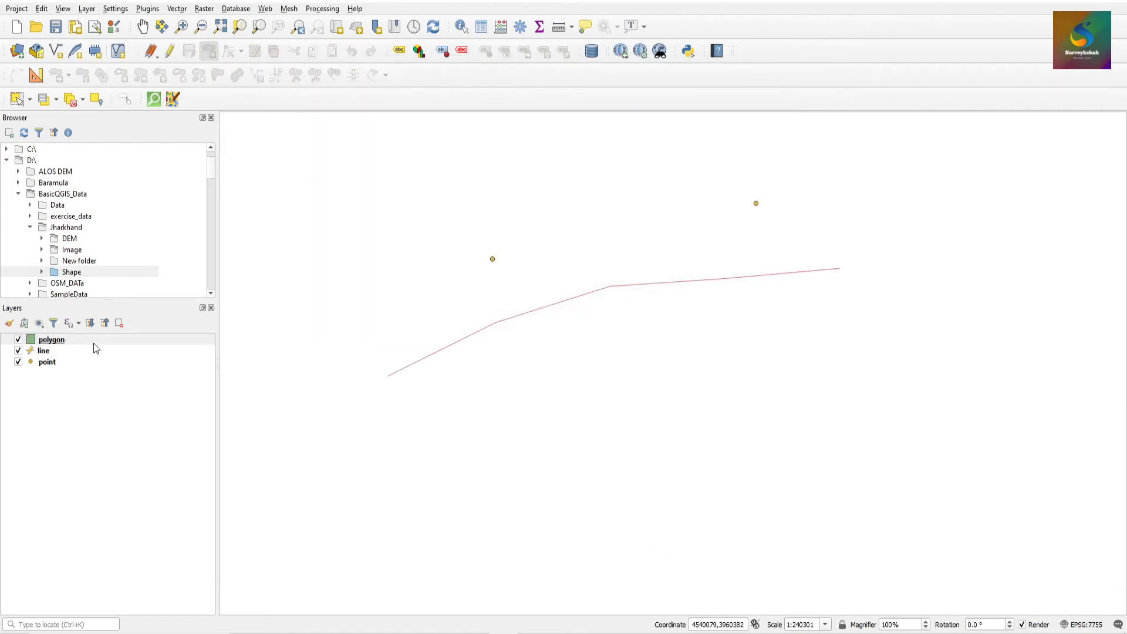
{"action": "left_click", "coordinate": [169, 51]}
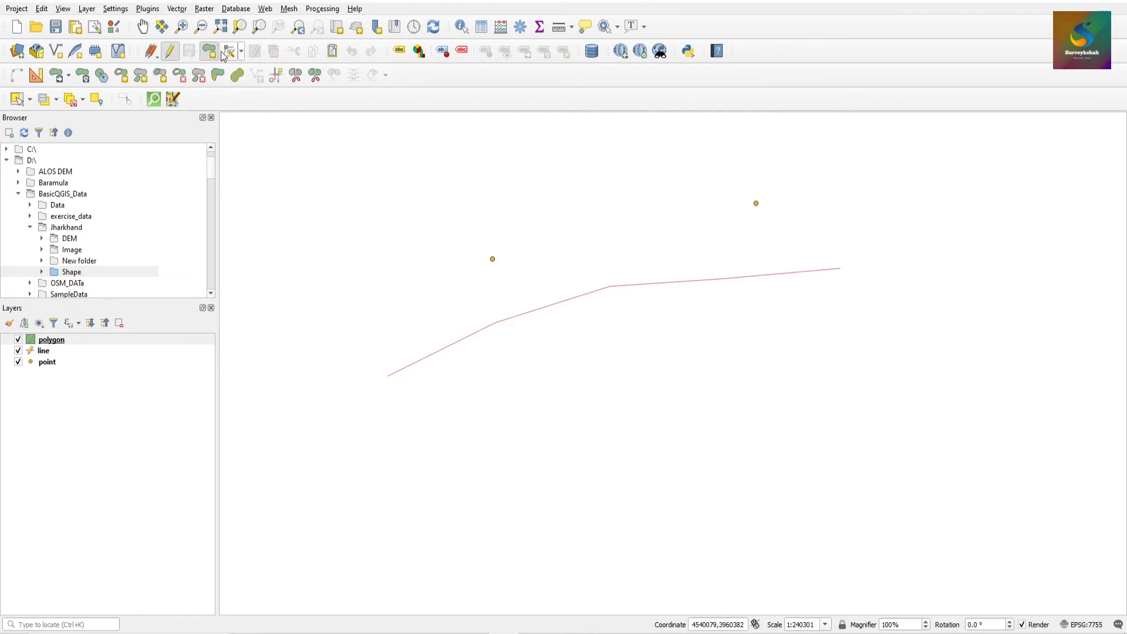
Turn on editing for the point layer
{"action": "left_click", "coordinate": [55, 351]}
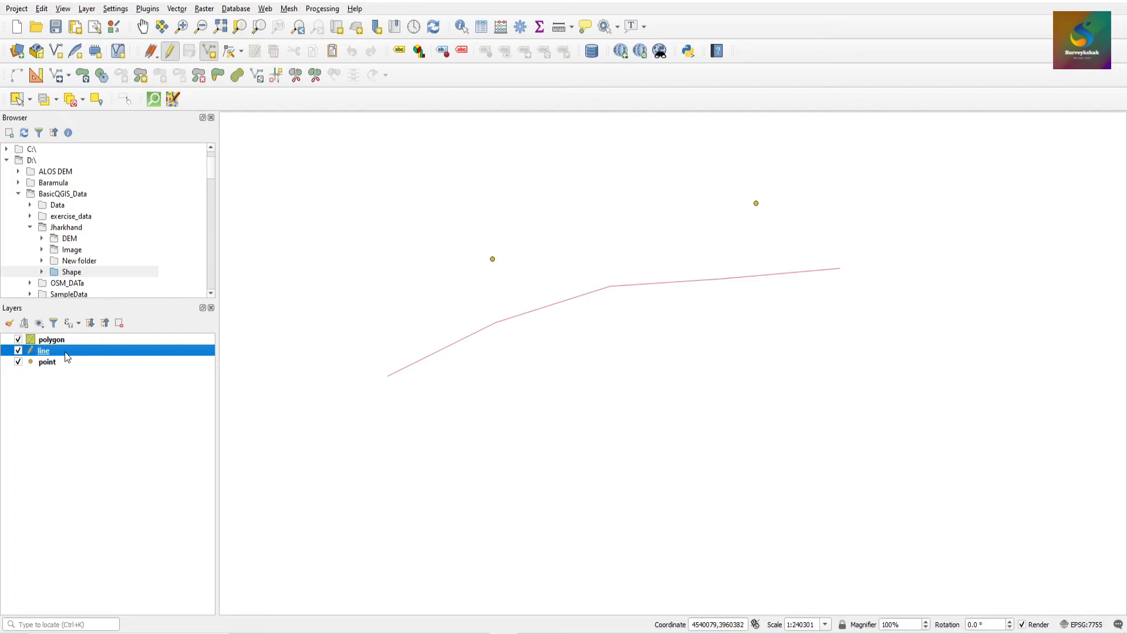
{"action": "left_click", "coordinate": [209, 56]}
{"action": "left_click", "coordinate": [64, 362]}
{"action": "left_click", "coordinate": [170, 51]}
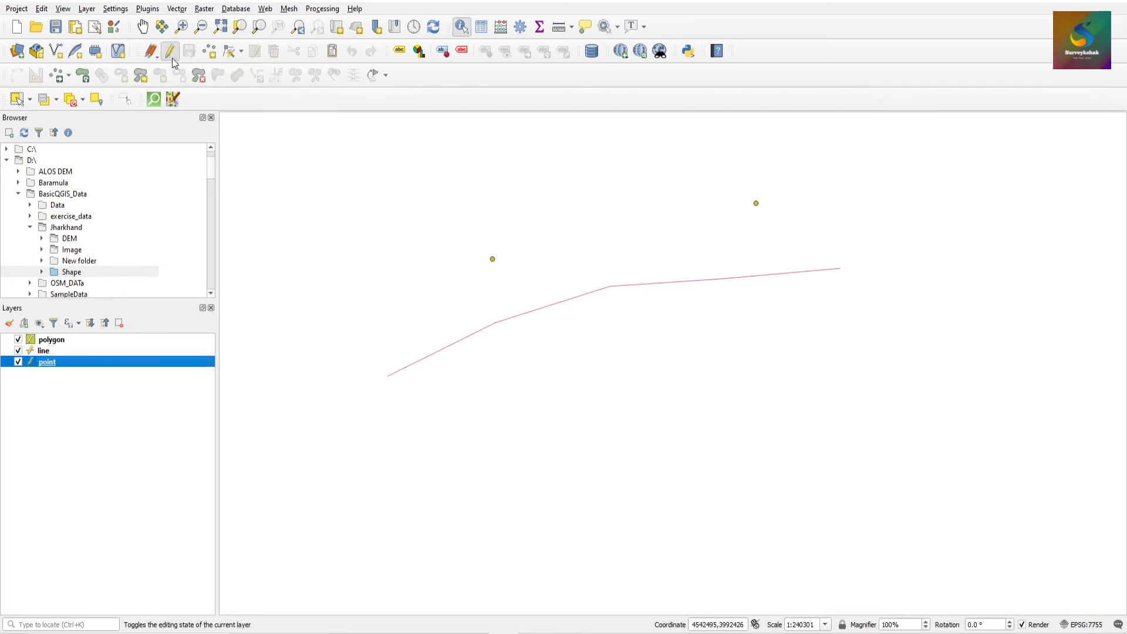
Digitize a large ten-vertex polygon in the polygon layer, enclosing both points and the line
{"action": "left_click", "coordinate": [58, 340]}
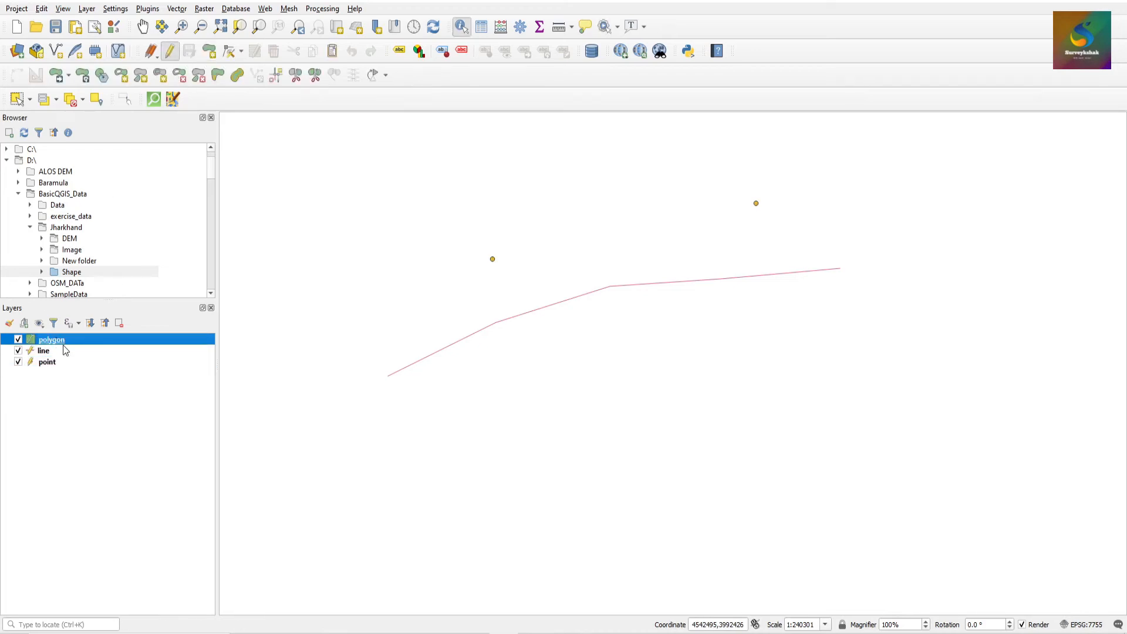
{"action": "left_click", "coordinate": [209, 52]}
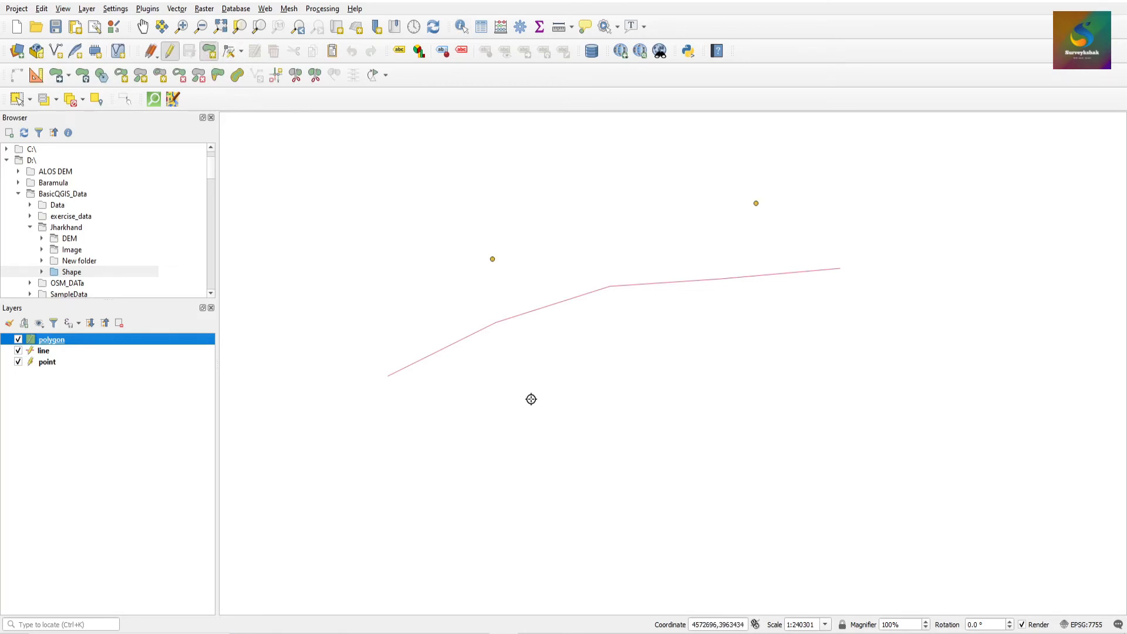
{"action": "left_click", "coordinate": [514, 486]}
{"action": "left_click", "coordinate": [425, 498]}
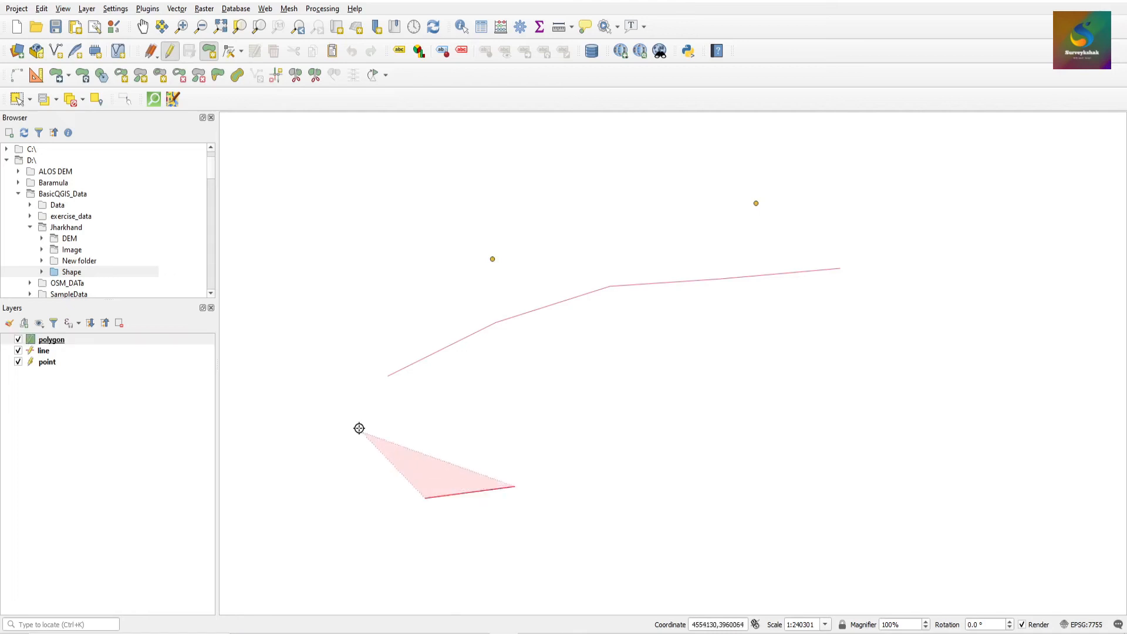
{"action": "left_click", "coordinate": [338, 376]}
{"action": "left_click", "coordinate": [349, 237]}
{"action": "left_click", "coordinate": [511, 138]}
{"action": "left_click", "coordinate": [695, 126]}
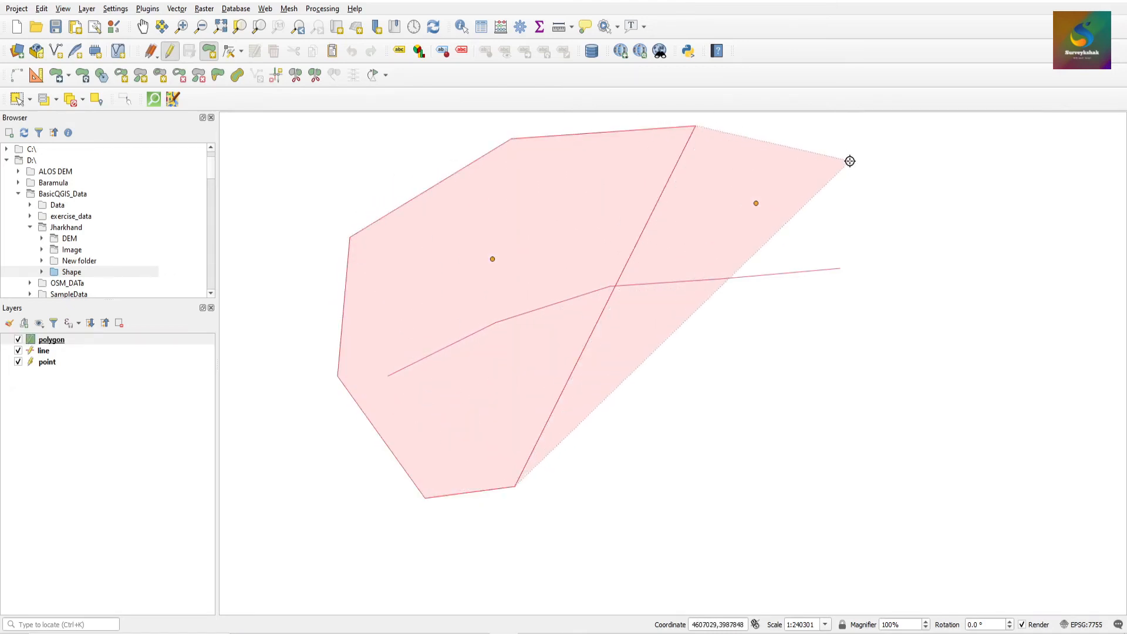
{"action": "left_click", "coordinate": [850, 161]}
{"action": "left_click", "coordinate": [924, 281]}
{"action": "left_click", "coordinate": [920, 385]}
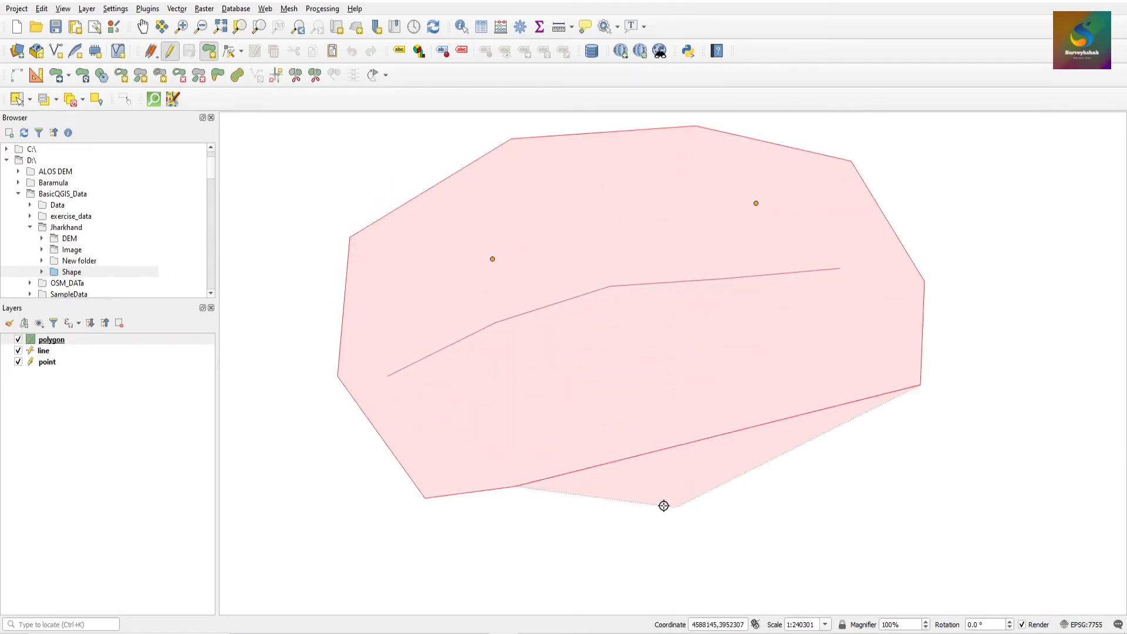
{"action": "left_click", "coordinate": [591, 504]}
{"action": "right_click", "coordinate": [621, 477]}
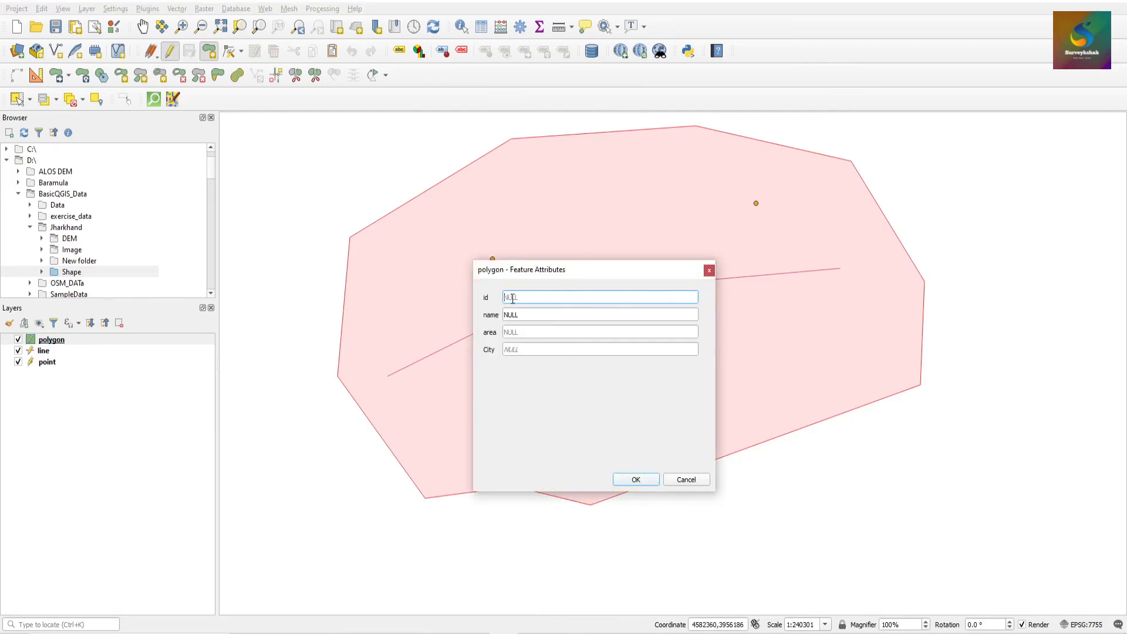
Set the large polygon's attributes to id 1, name "testing aor" and City "Bokaro", leaving area empty
{"action": "type", "text": "1"}
{"action": "left_click", "coordinate": [528, 317]}
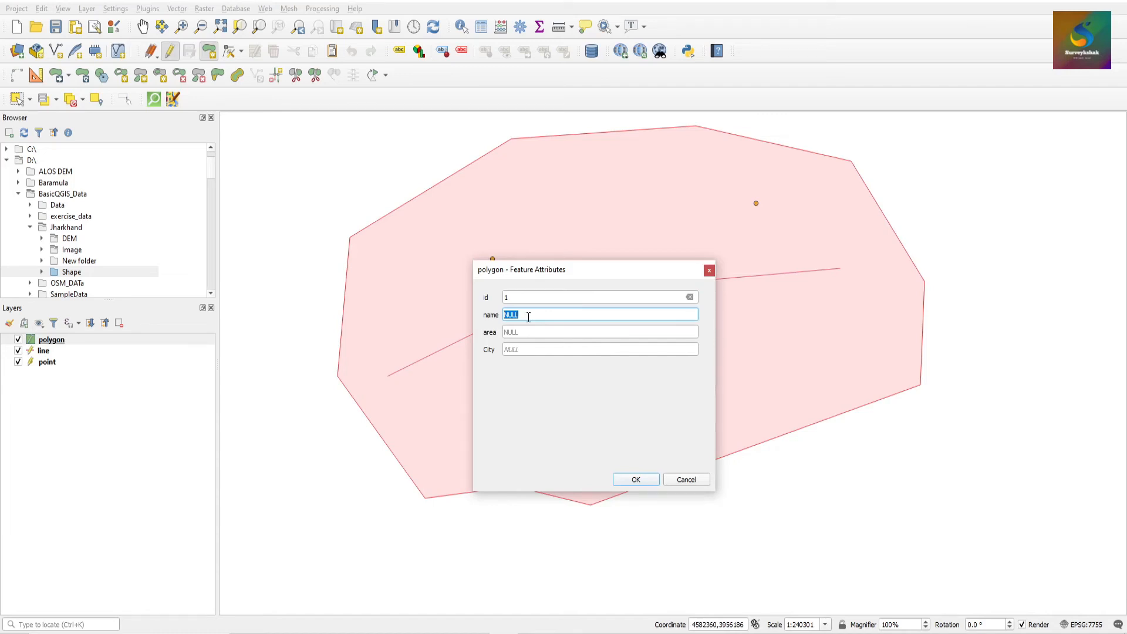
{"action": "type", "text": "testing ar"}
{"action": "key", "text": "Tab"}
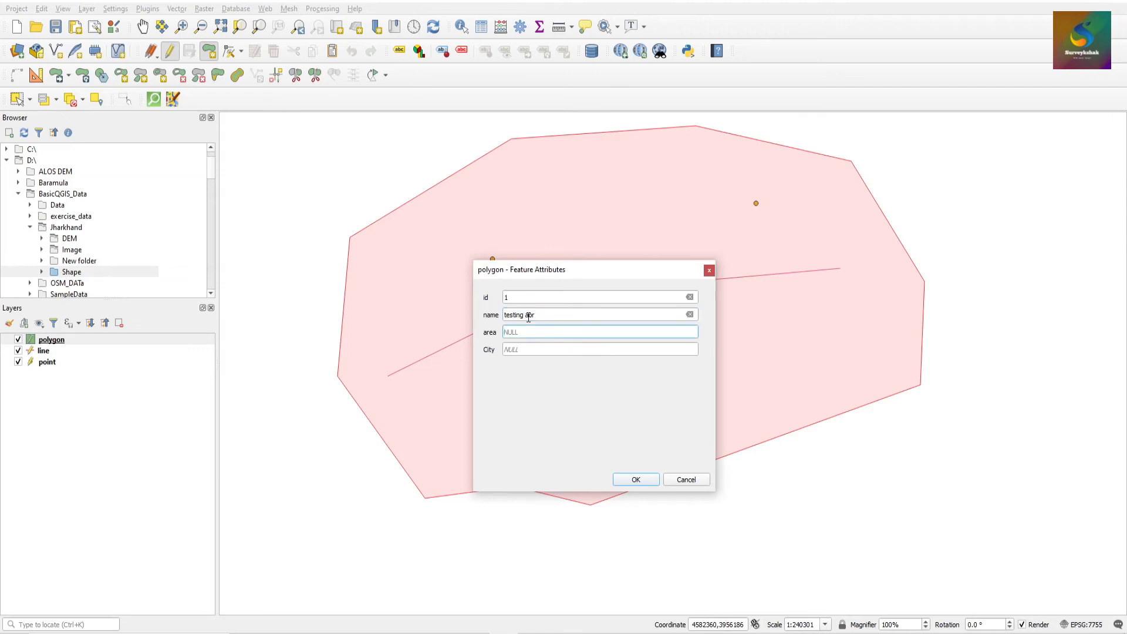
{"action": "key", "text": "Tab"}
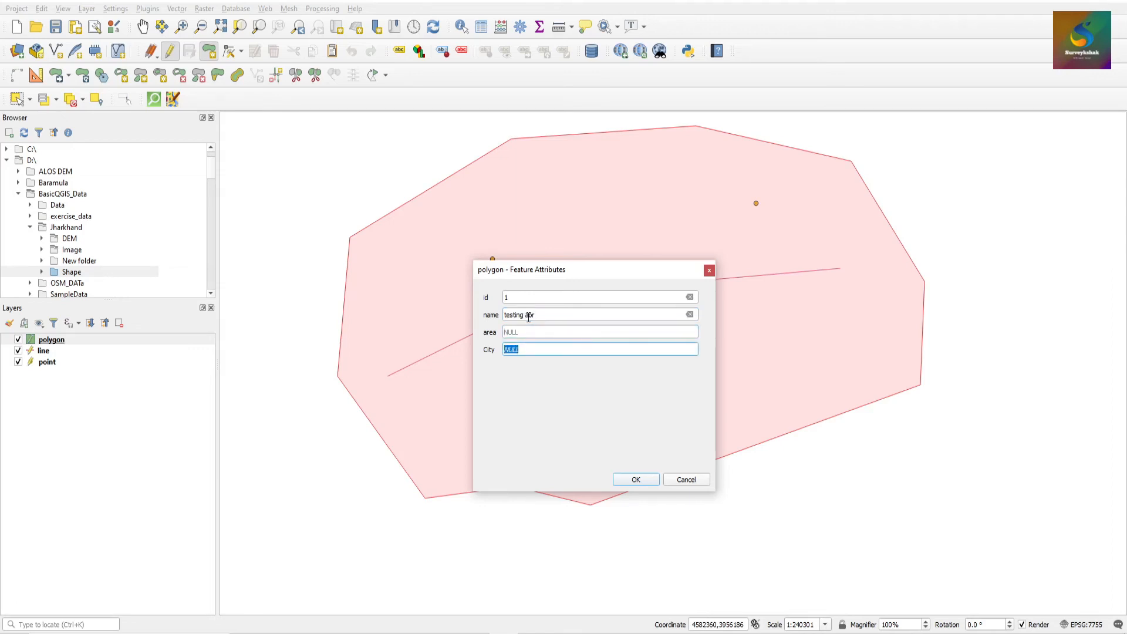
{"action": "type", "text": "b"}
{"action": "key", "text": "Delete"}
{"action": "type", "text": "Bokaro"}
{"action": "left_click", "coordinate": [625, 477]}
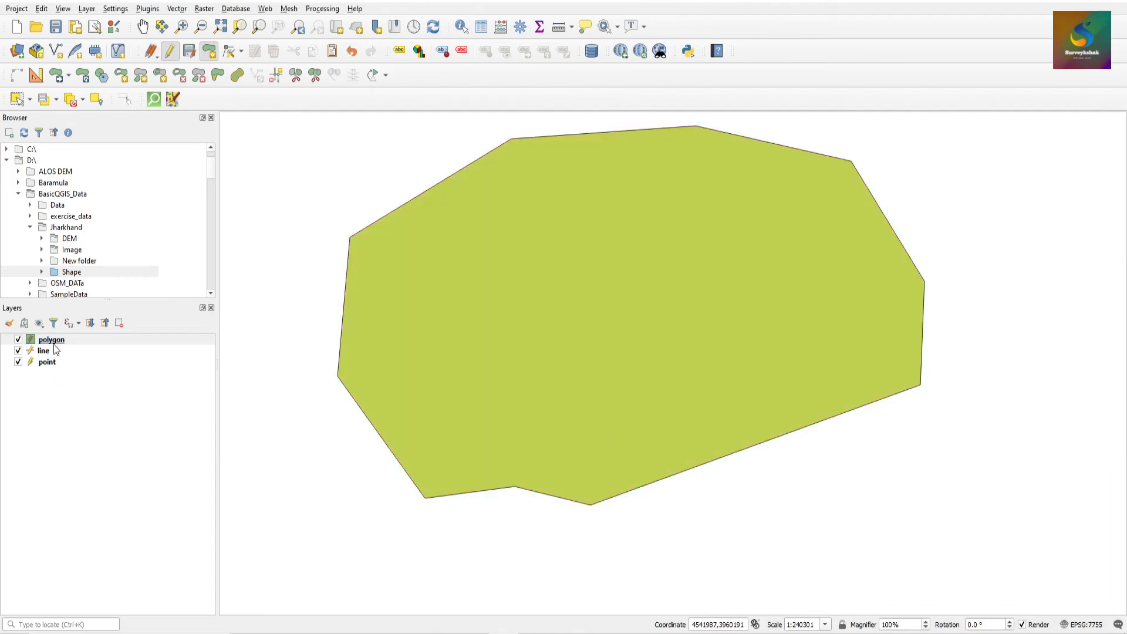
Save the polygon layer's edits and check the new record in its attribute table
{"action": "left_click", "coordinate": [188, 51]}
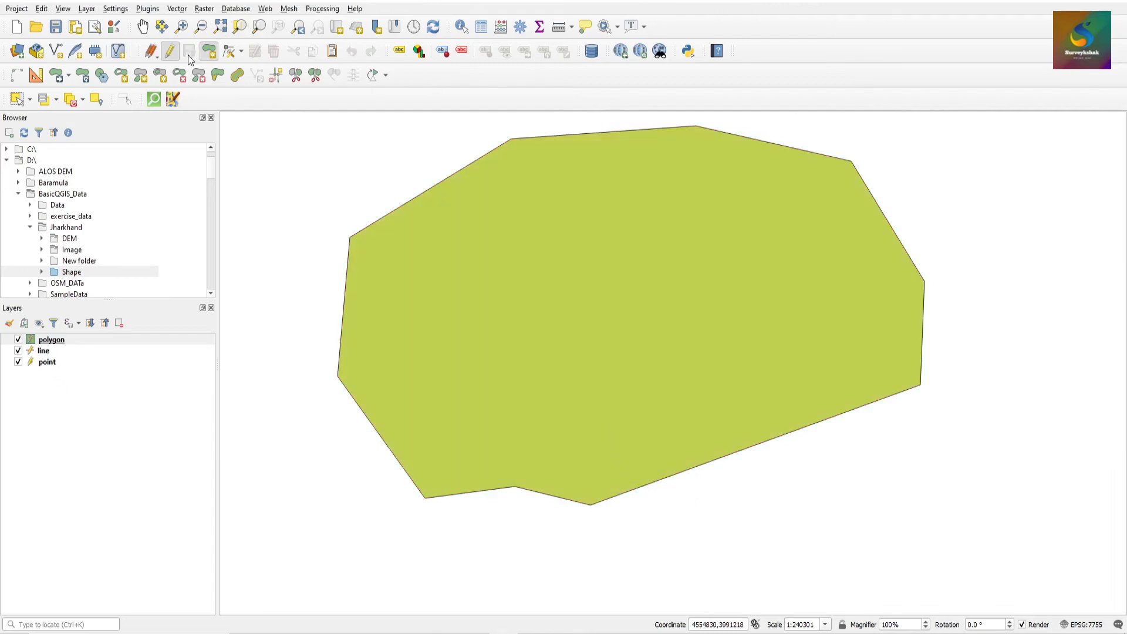
{"action": "left_click", "coordinate": [481, 26]}
{"action": "double_click", "coordinate": [308, 193]}
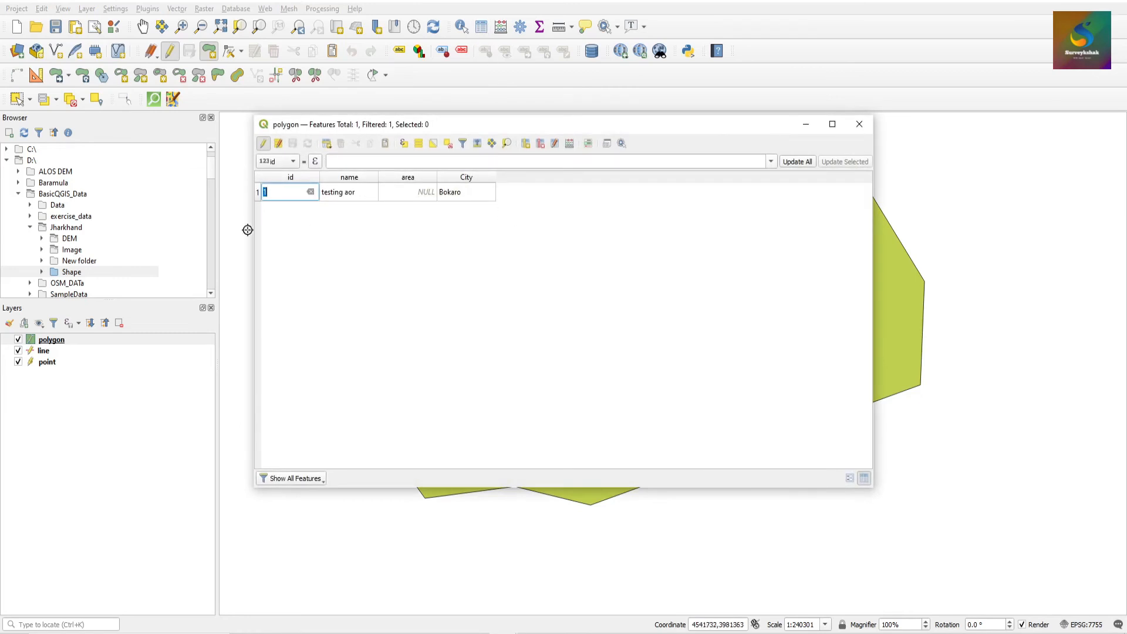
{"action": "left_click", "coordinate": [860, 125]}
Digitize a small eight-vertex polygon below the lower-right edge of the large polygon
{"action": "left_click", "coordinate": [789, 553]}
{"action": "left_click", "coordinate": [780, 498]}
{"action": "left_click", "coordinate": [818, 463]}
{"action": "left_click", "coordinate": [870, 469]}
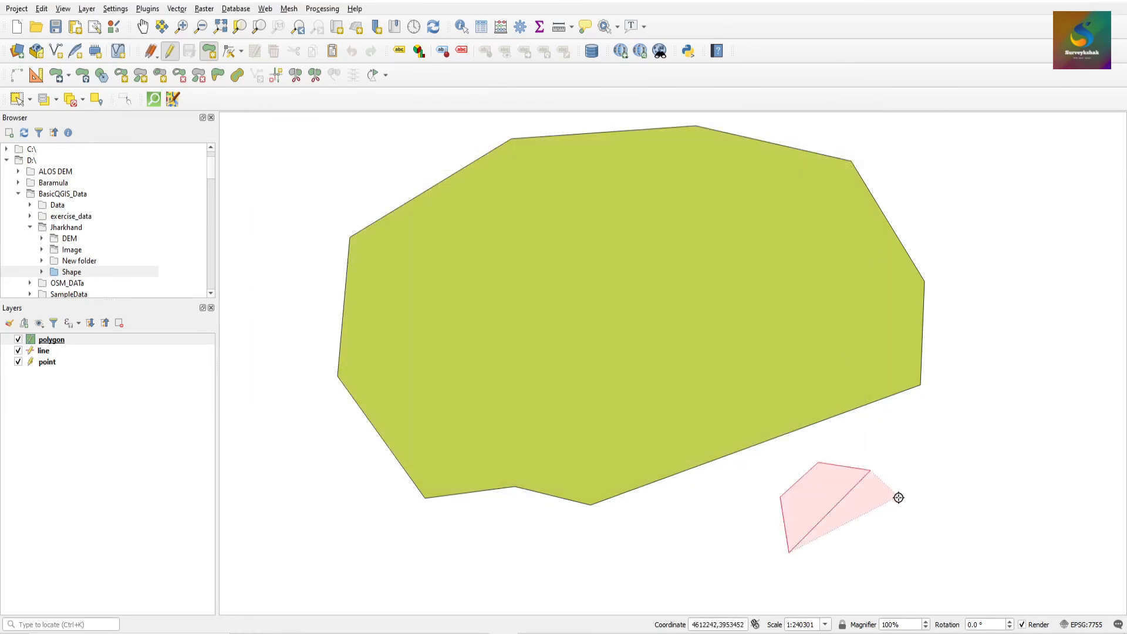
{"action": "left_click", "coordinate": [911, 518]}
{"action": "left_click", "coordinate": [913, 551]}
{"action": "left_click", "coordinate": [873, 574]}
{"action": "left_click", "coordinate": [817, 566]}
{"action": "right_click", "coordinate": [843, 548]}
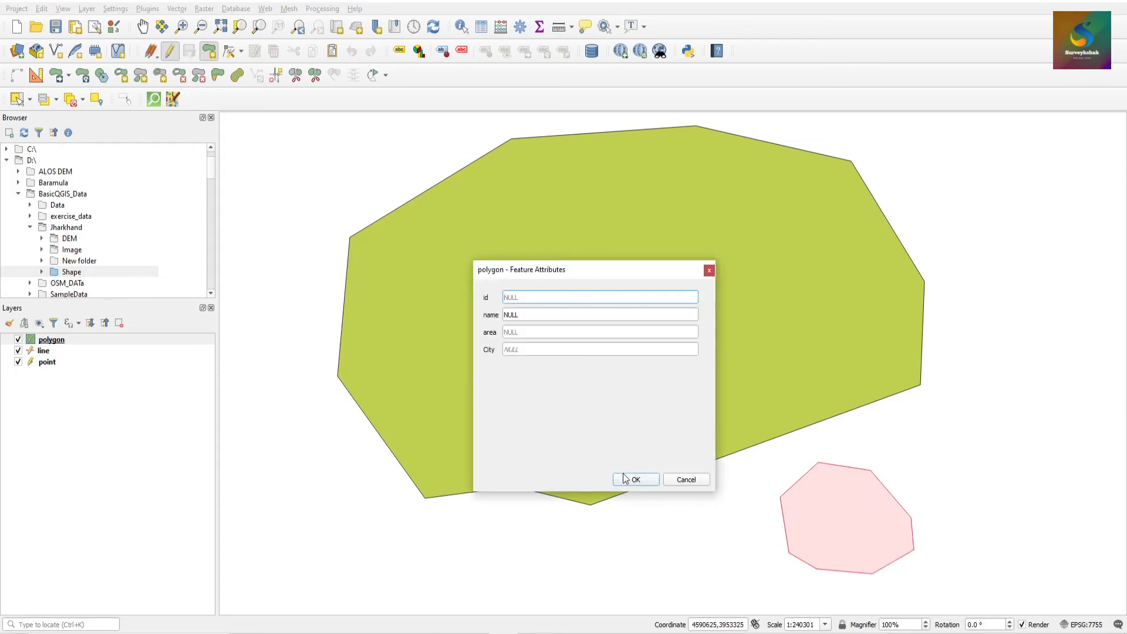
Set the small polygon's attributes to id 2, name "test" and City "Jamsedpur", leaving area empty
{"action": "type", "text": "2"}
{"action": "key", "text": "Tab"}
{"action": "type", "text": "te"}
{"action": "key", "text": "Tab"}
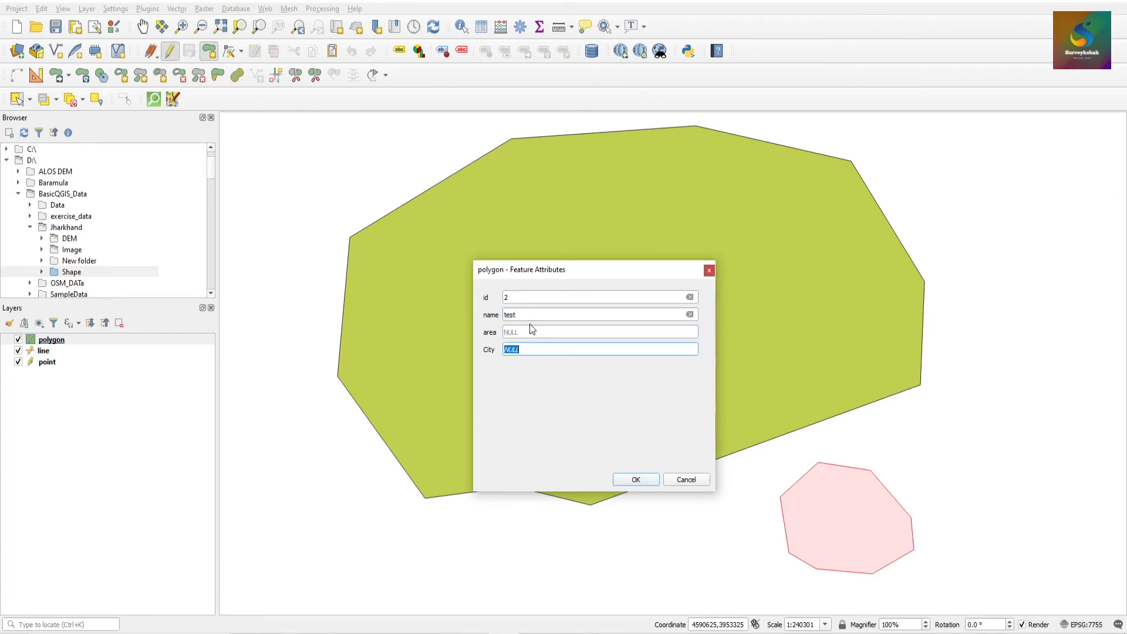
{"action": "type", "text": "ja"}
{"action": "key", "text": "Delete"}
{"action": "type", "text": "Jamsedpur"}
{"action": "left_click", "coordinate": [638, 478]}
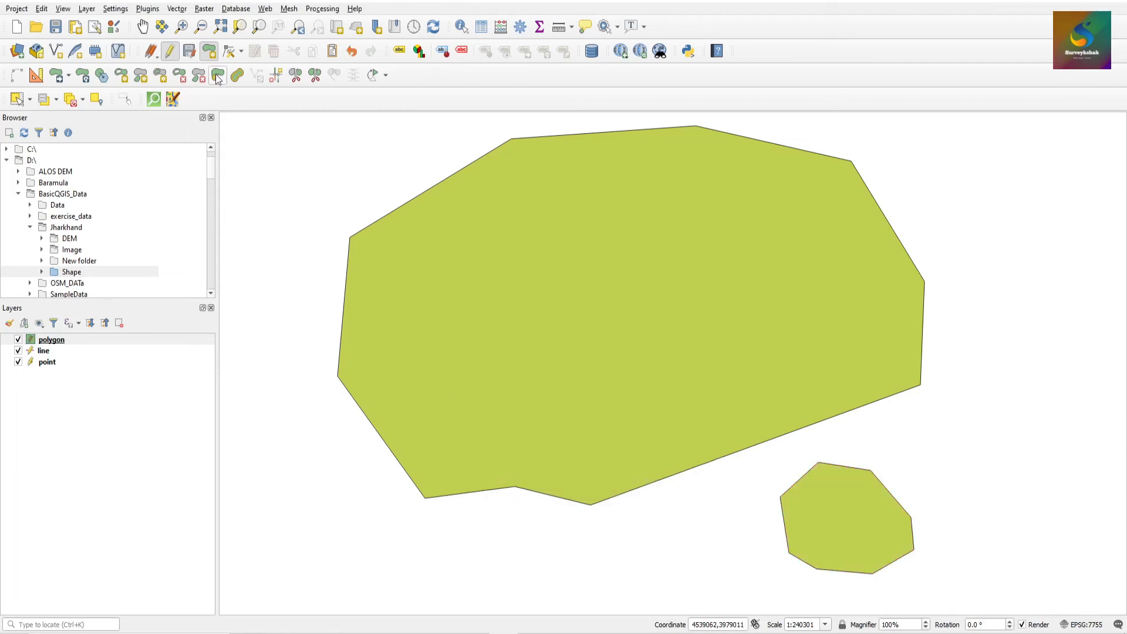
Save the second polygon and review both records in the polygon layer's attribute table
{"action": "left_click", "coordinate": [188, 51]}
{"action": "left_click", "coordinate": [481, 26]}
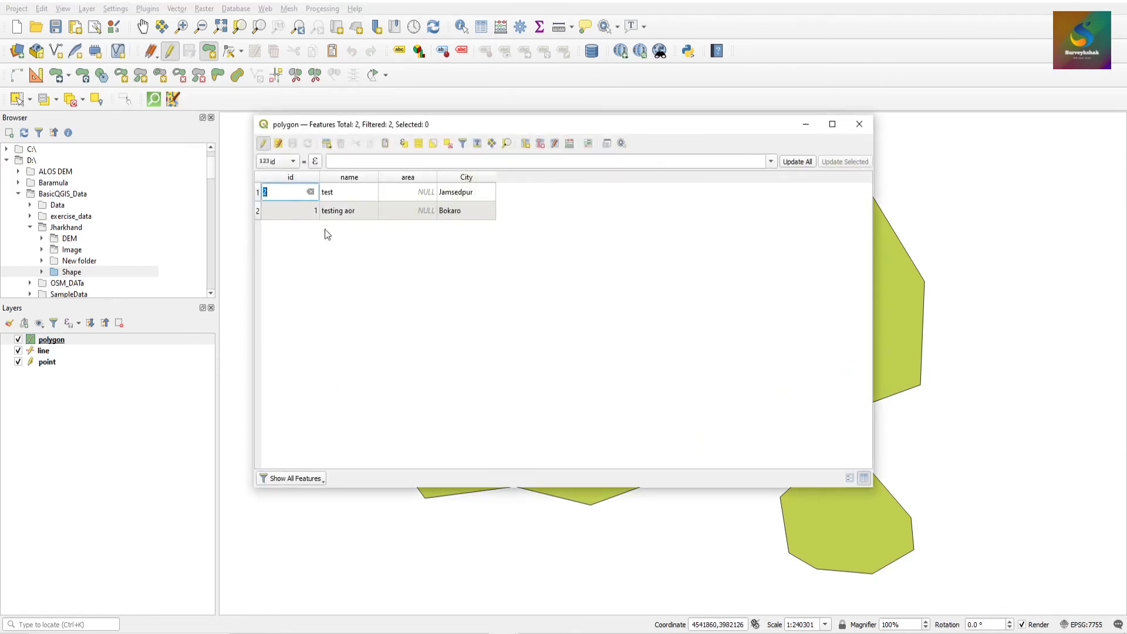
{"action": "left_click", "coordinate": [858, 127]}
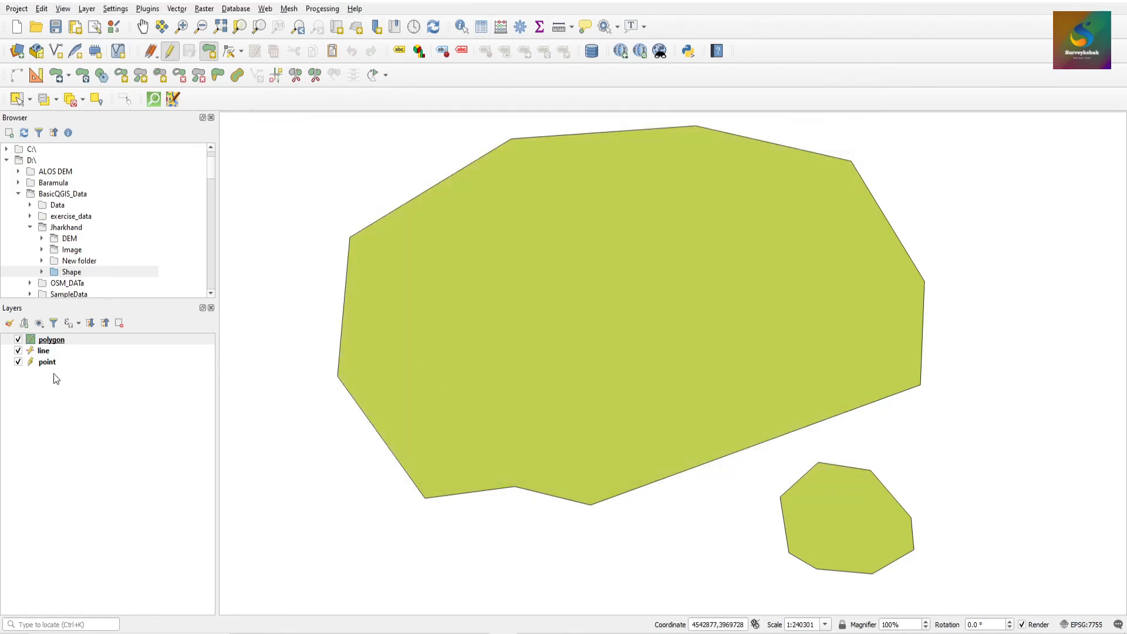
Turn off editing for the line, point and polygon layers
{"action": "left_click", "coordinate": [44, 350]}
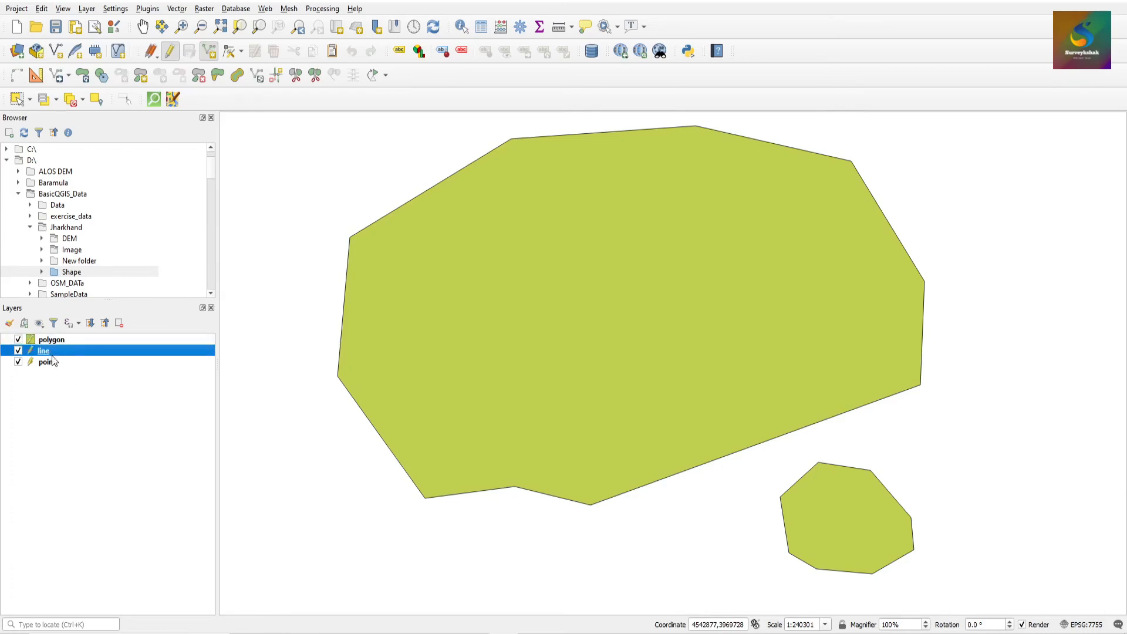
{"action": "left_click", "coordinate": [51, 364]}
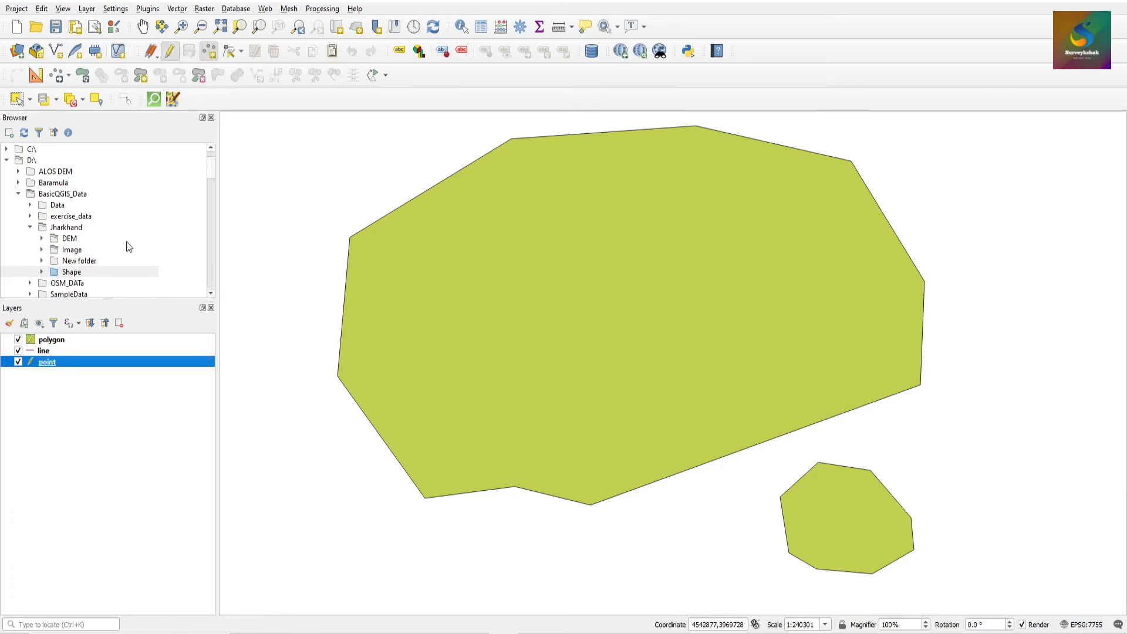
{"action": "left_click", "coordinate": [169, 51]}
{"action": "left_click", "coordinate": [69, 339]}
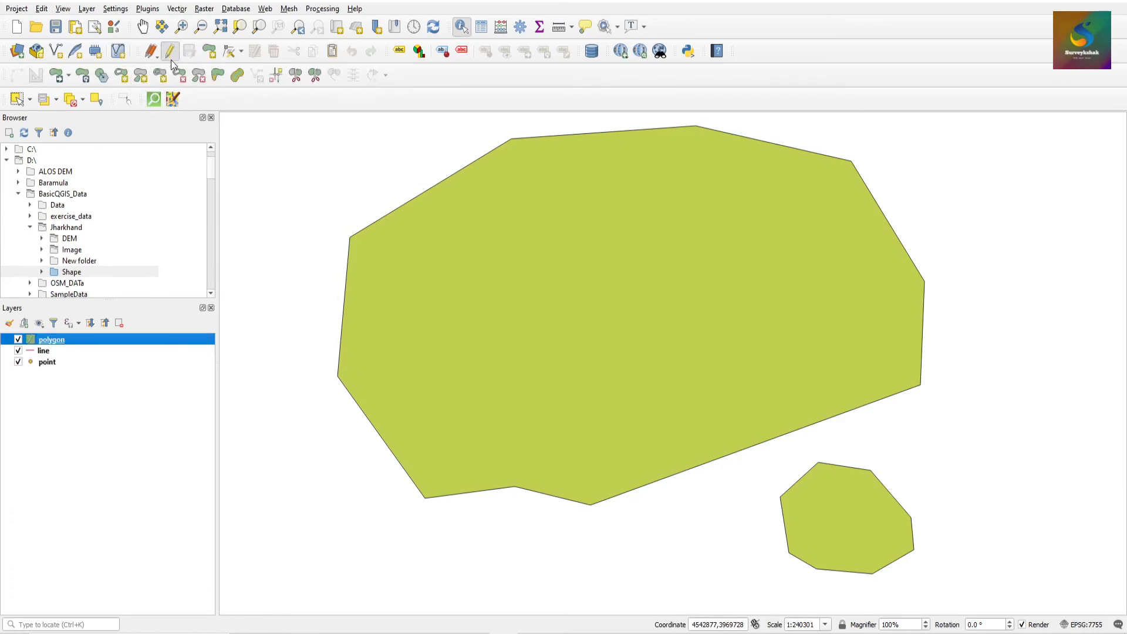
{"action": "left_click", "coordinate": [170, 53]}
Move the polygon layer below the line and point layers in the layer order
{"action": "left_click", "coordinate": [76, 351]}
{"action": "left_click", "coordinate": [84, 378]}
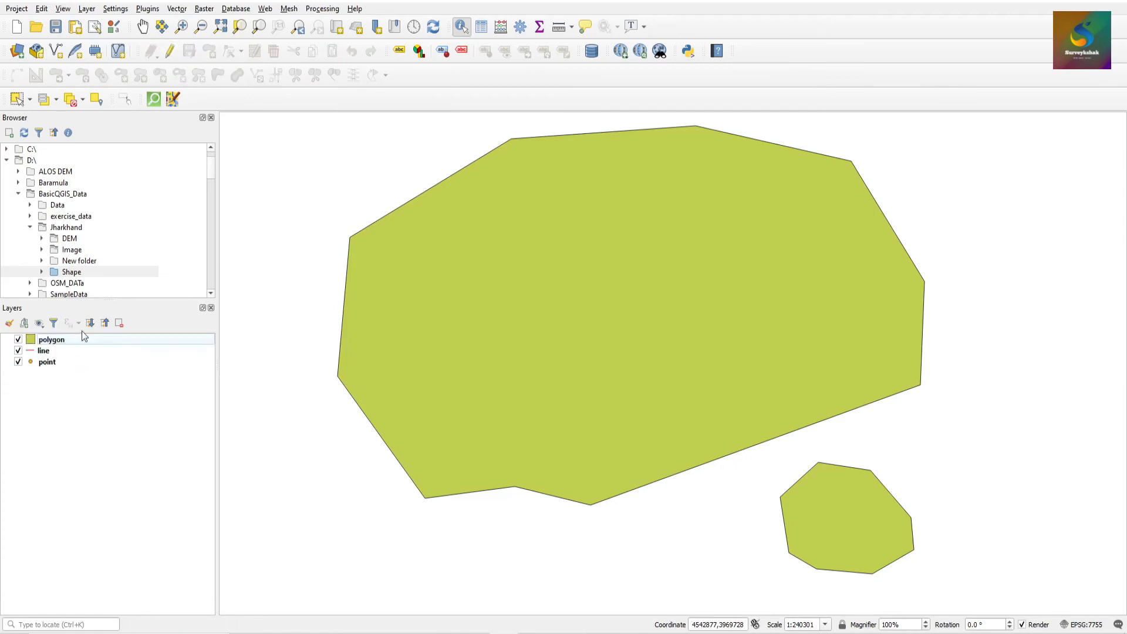
{"action": "mouse_move", "coordinate": [60, 342]}
{"action": "left_mouse_down"}
{"action": "mouse_move", "coordinate": [88, 411]}
{"action": "mouse_move", "coordinate": [75, 397]}
{"action": "left_mouse_up"}
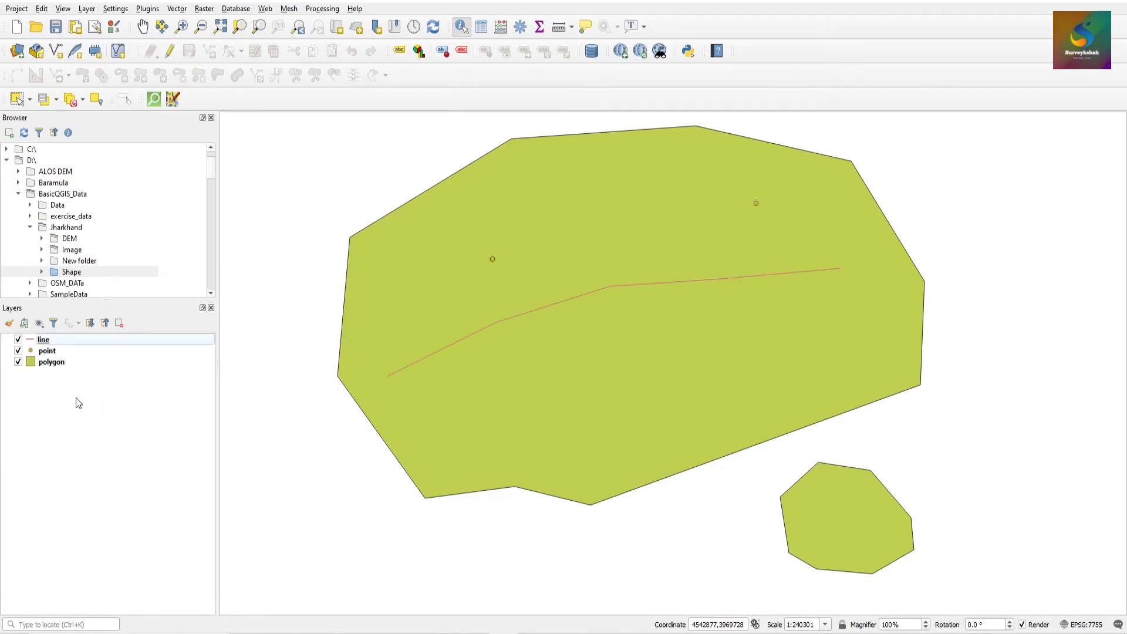
Give the polygon layer's simple fill a transparent fill color and a thicker stroke
{"action": "left_click", "coordinate": [36, 365]}
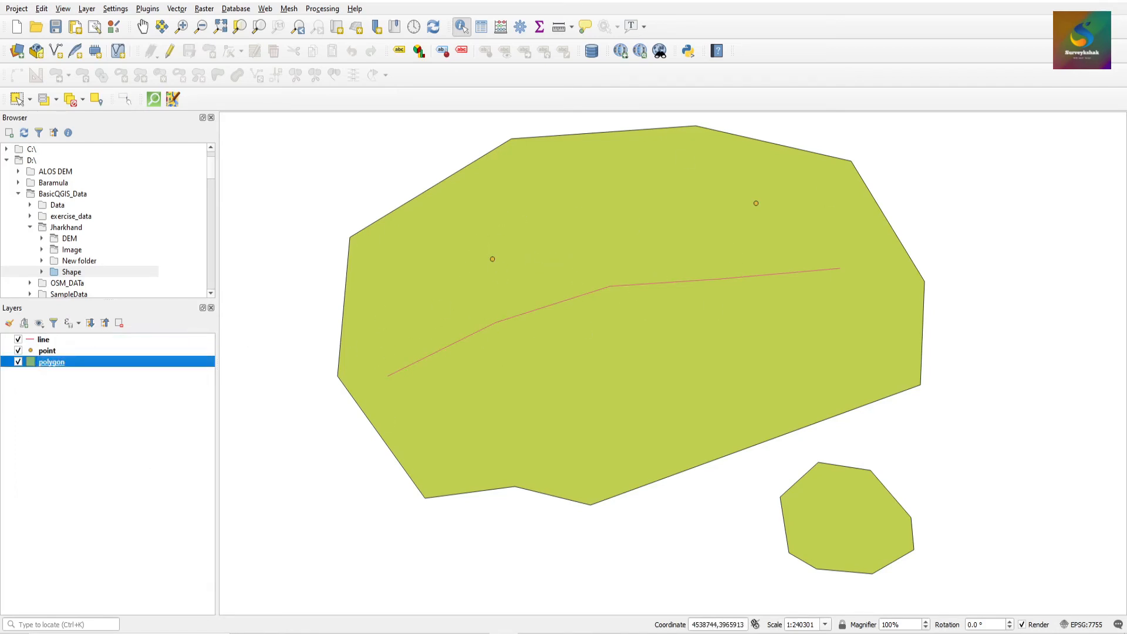
{"action": "right_click", "coordinate": [88, 366]}
{"action": "left_click", "coordinate": [117, 623]}
{"action": "left_click_drag", "start_coordinate": [536, 135], "coordinate": [546, 113]}
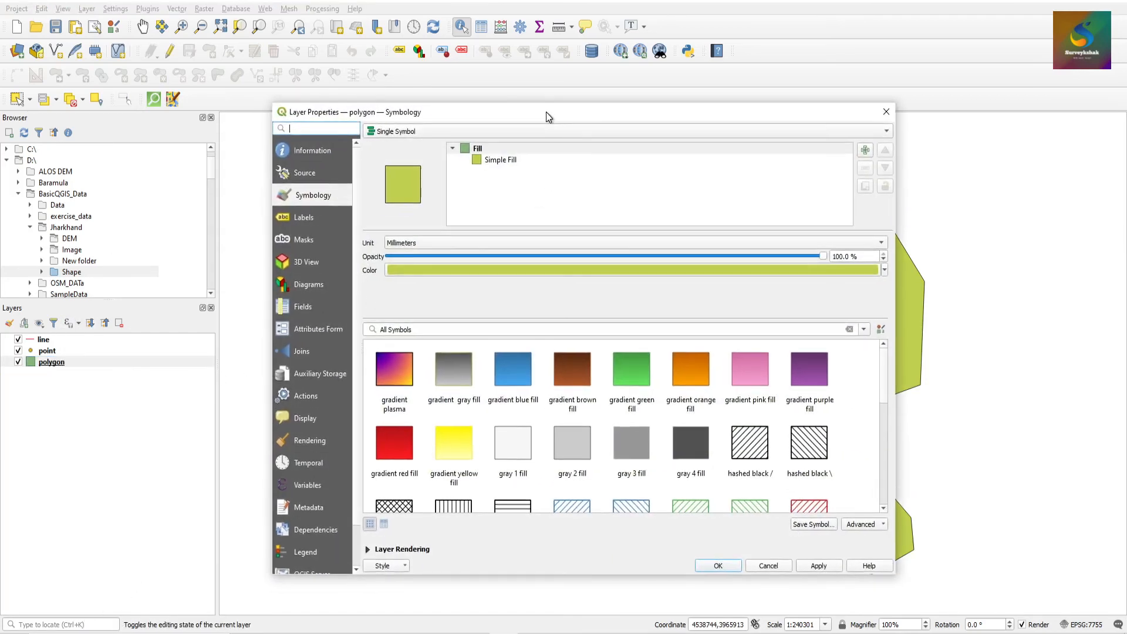
{"action": "left_click", "coordinate": [515, 162]}
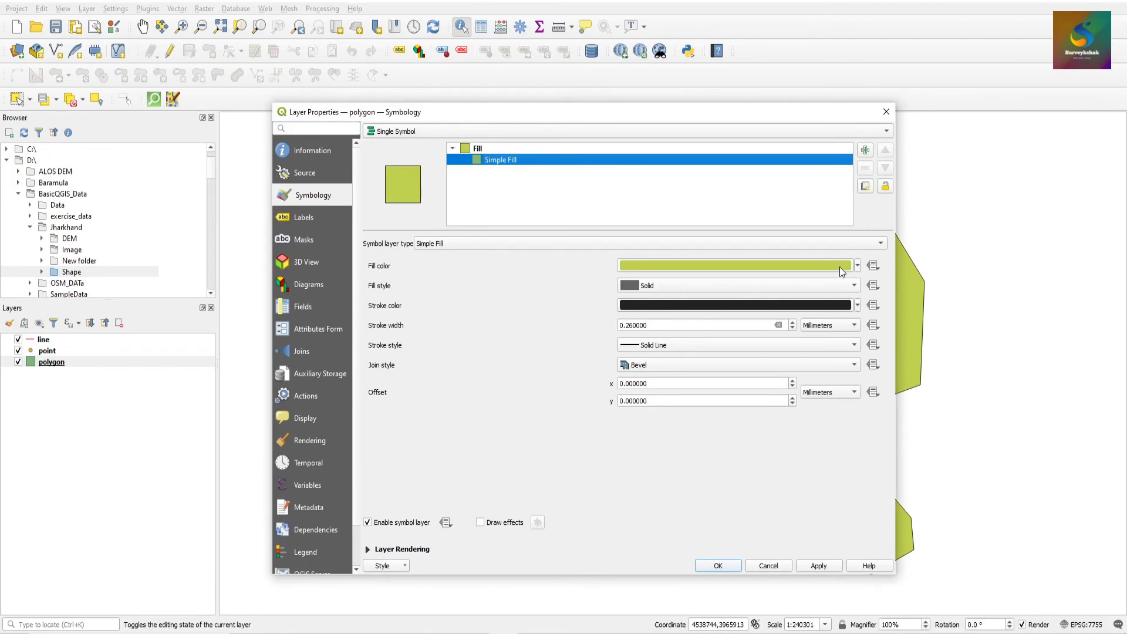
{"action": "left_click", "coordinate": [857, 266]}
{"action": "left_click", "coordinate": [675, 279]}
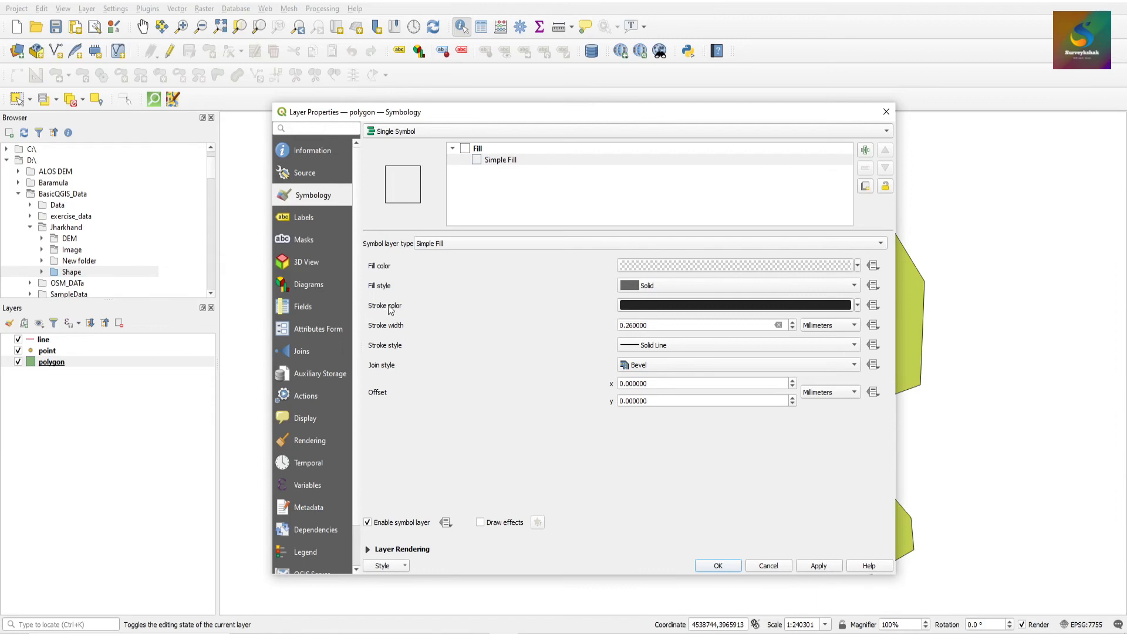
{"action": "left_click", "coordinate": [792, 322]}
{"action": "left_click", "coordinate": [792, 322]}
{"action": "left_click", "coordinate": [717, 566]}
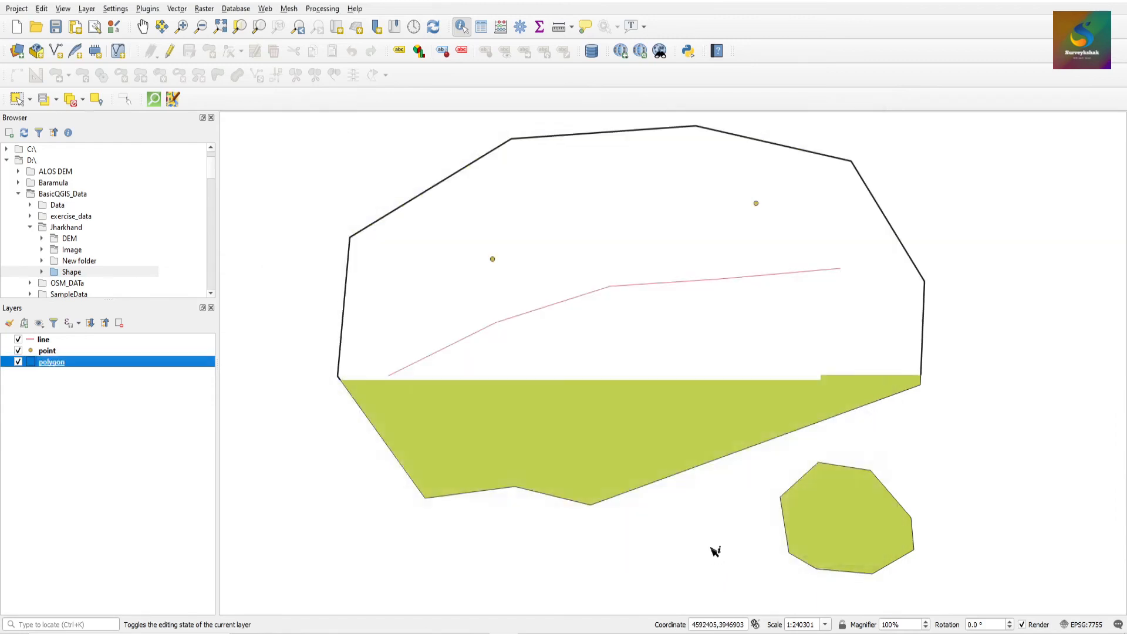
{"action": "scroll", "coordinate": [642, 351], "scroll_direction": "down", "scroll_amount": 1}
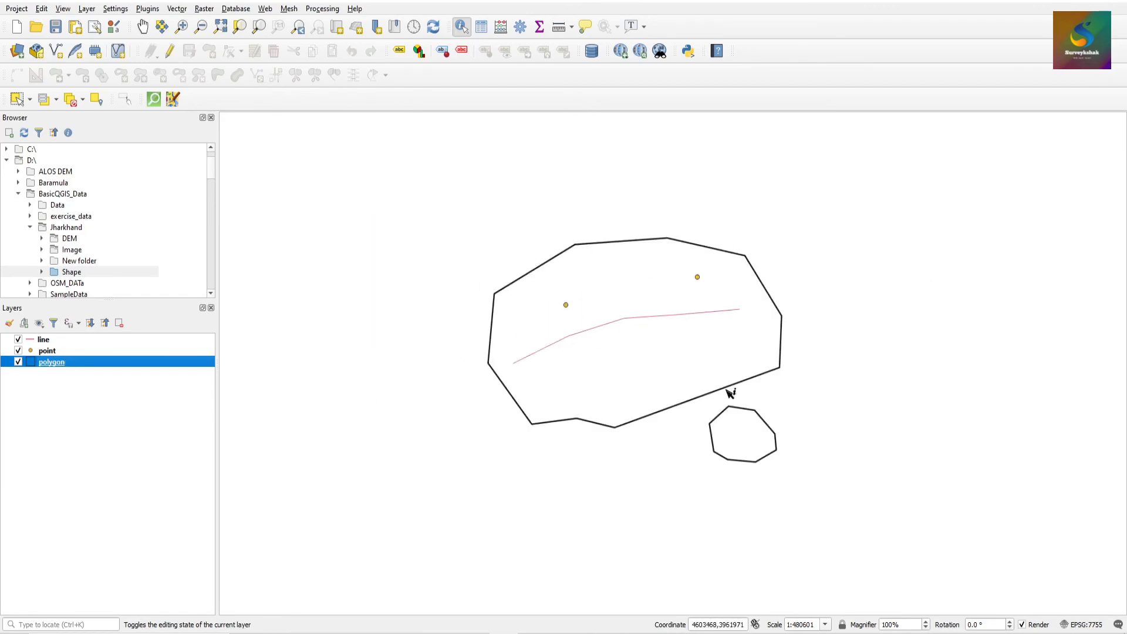
{"action": "left_click", "coordinate": [81, 422]}
{"action": "scroll", "coordinate": [722, 359], "scroll_direction": "down", "scroll_amount": 1}
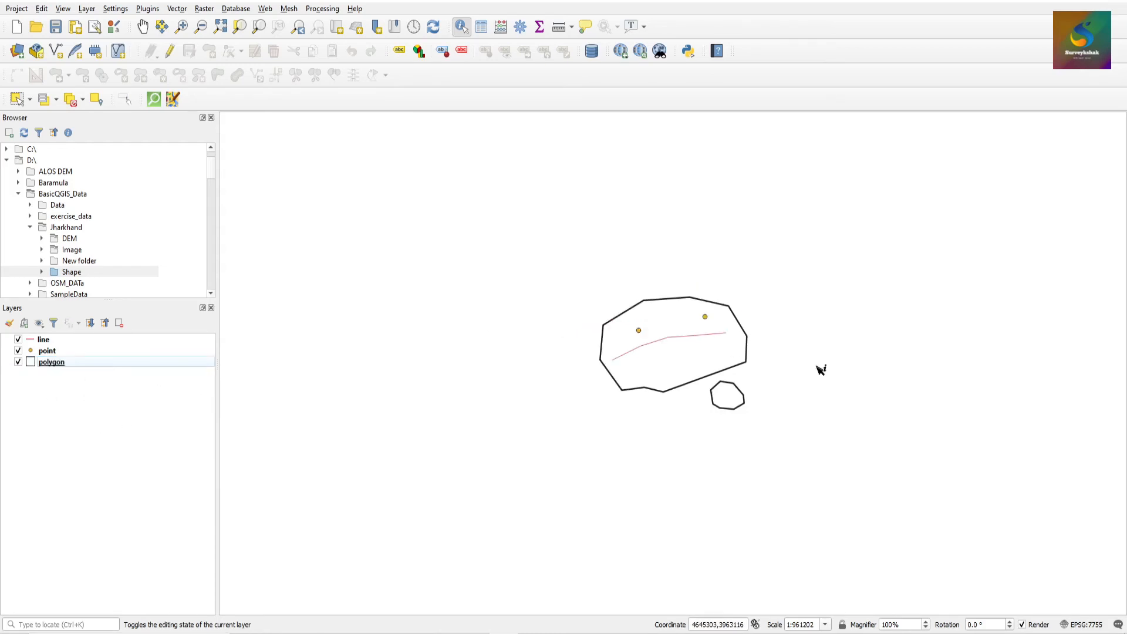
{"action": "scroll", "coordinate": [819, 371], "scroll_direction": "up", "scroll_amount": 1}
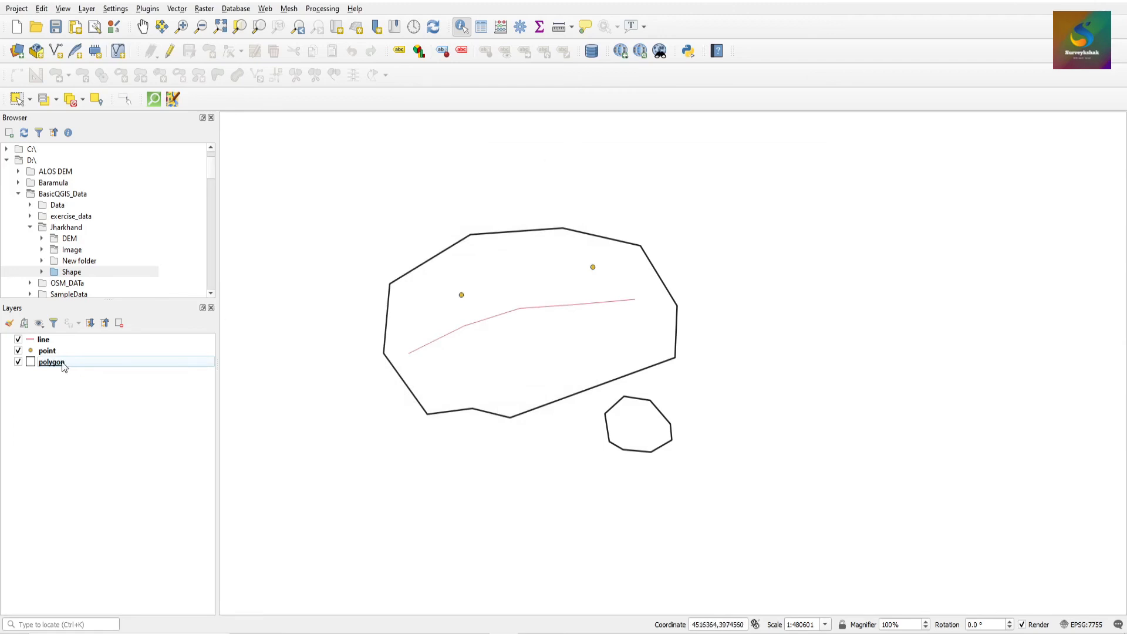
Check the polygon layer's coordinate reference system in its layer properties information
{"action": "right_click", "coordinate": [50, 362]}
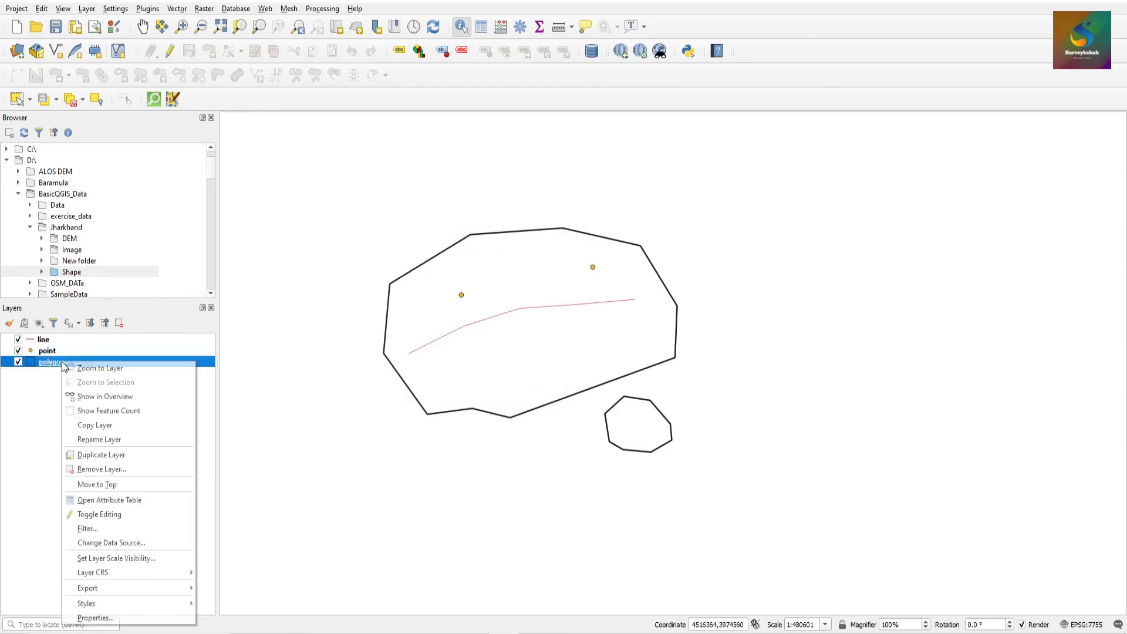
{"action": "left_click", "coordinate": [96, 617]}
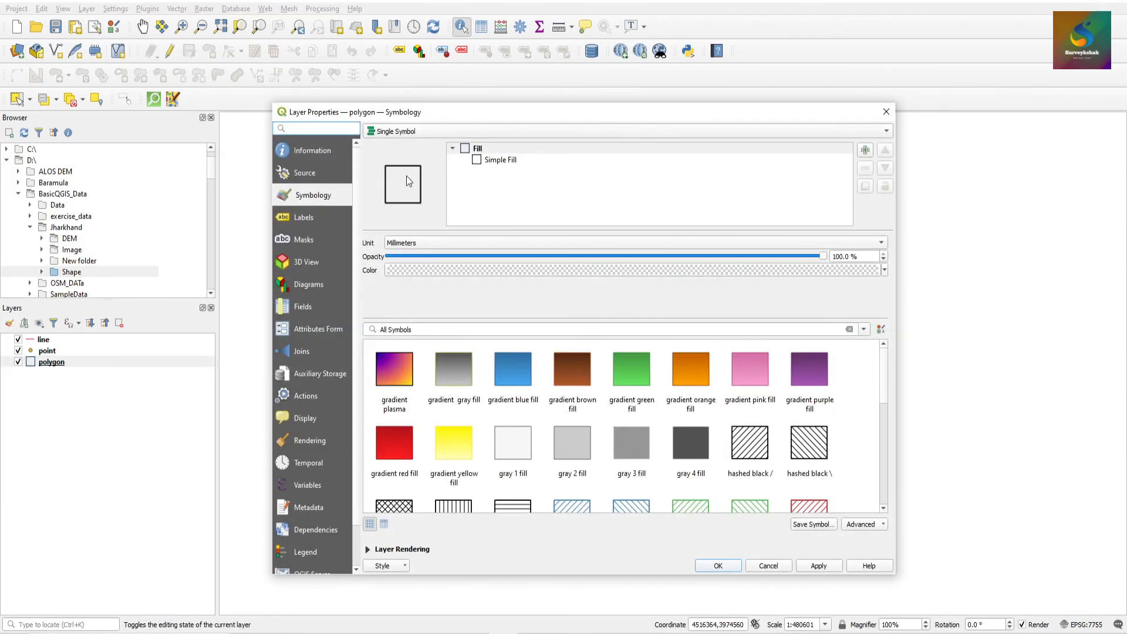
{"action": "left_click", "coordinate": [317, 151]}
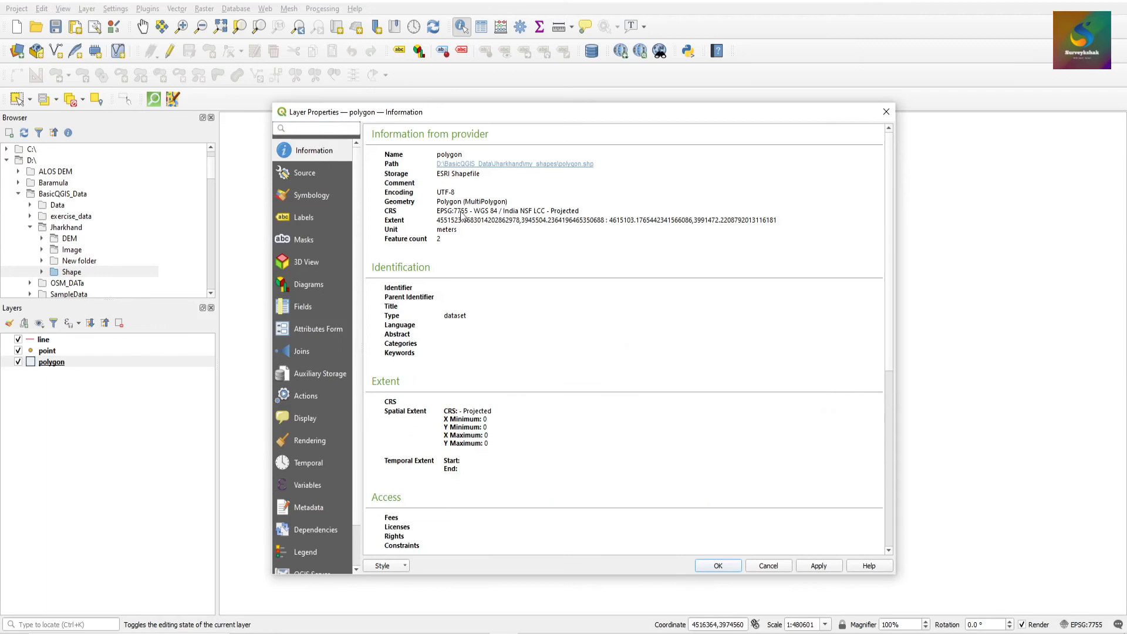
{"action": "left_click_drag", "start_coordinate": [439, 216], "coordinate": [581, 215]}
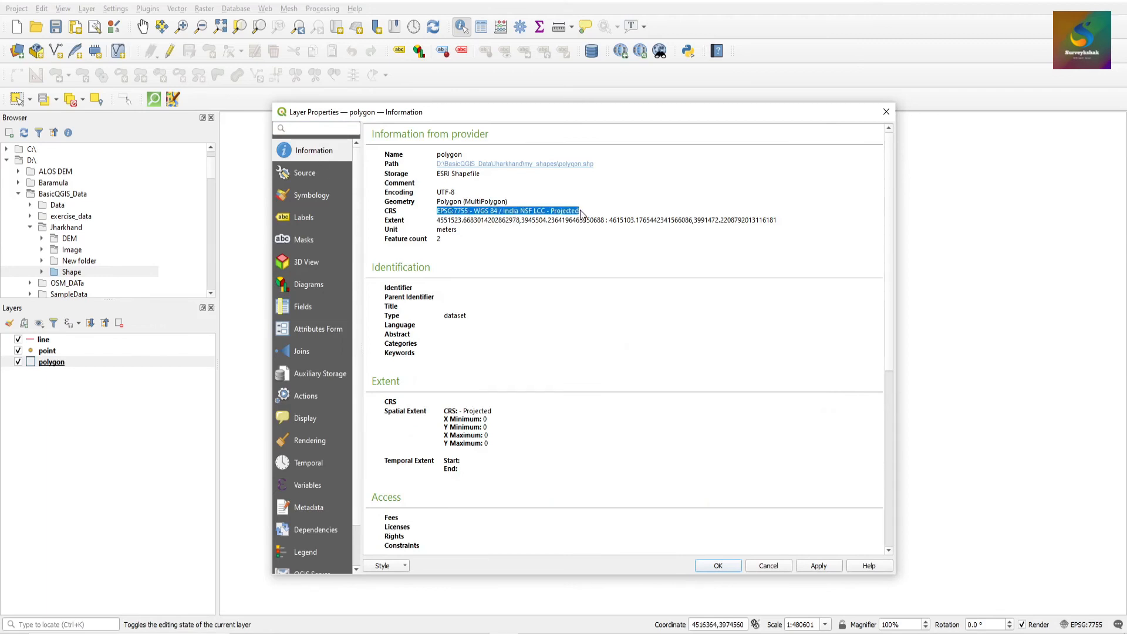
{"action": "left_click", "coordinate": [887, 112]}
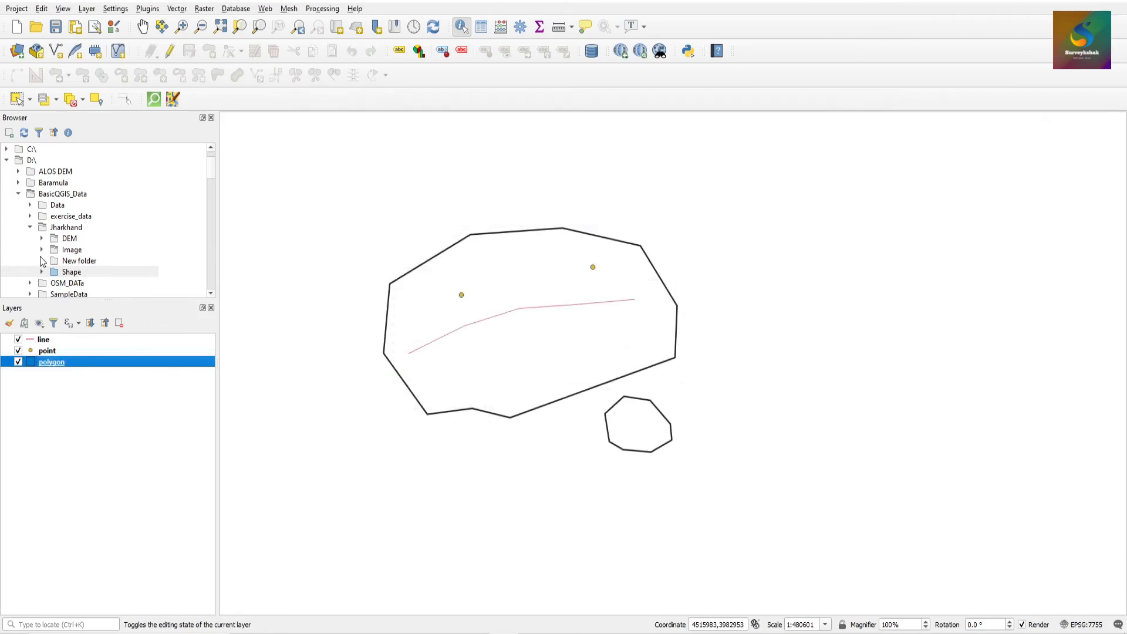
Add the roads.shp layer from the Jharkhand data's Shape folder to the map
{"action": "left_click", "coordinate": [42, 272]}
{"action": "scroll", "coordinate": [103, 247], "scroll_direction": "down", "scroll_amount": 2}
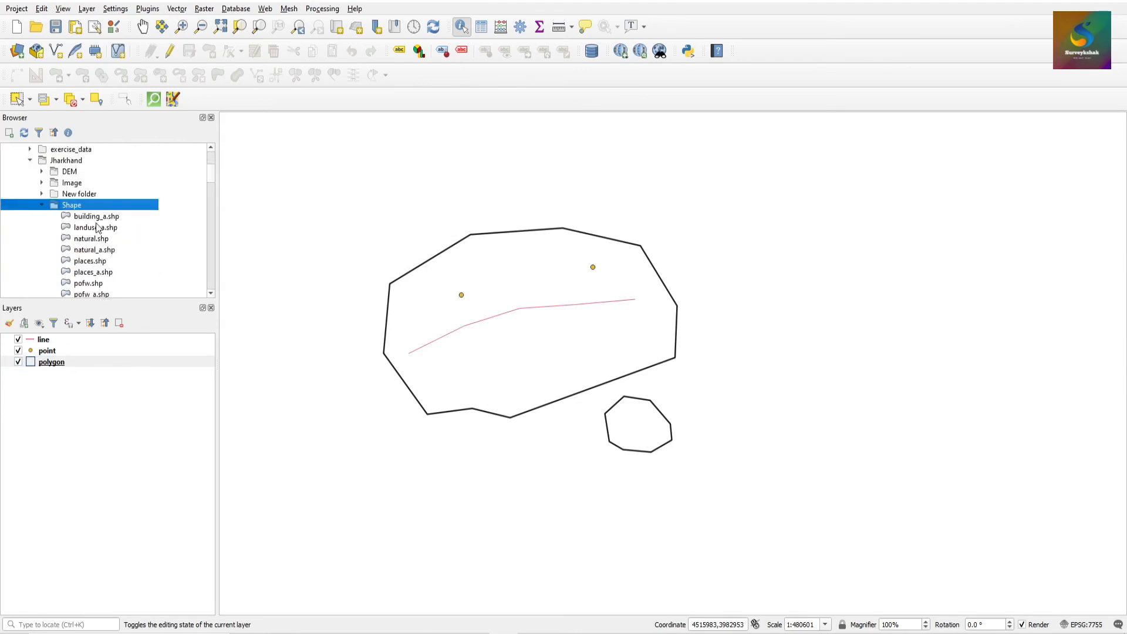
{"action": "scroll", "coordinate": [97, 246], "scroll_direction": "down", "scroll_amount": 2}
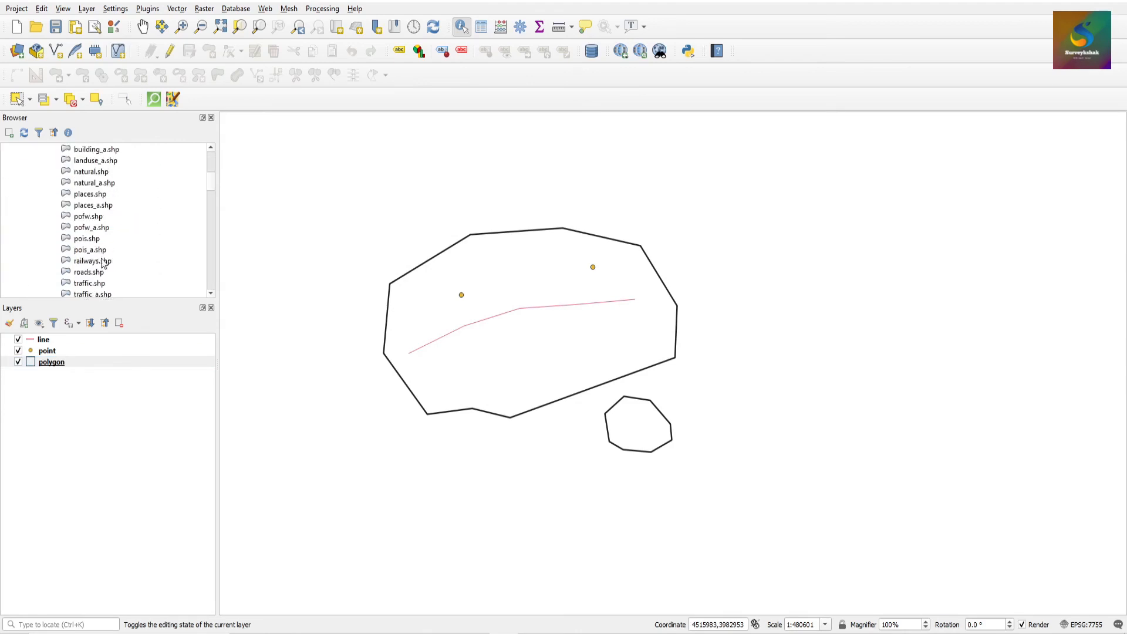
{"action": "double_click", "coordinate": [97, 272]}
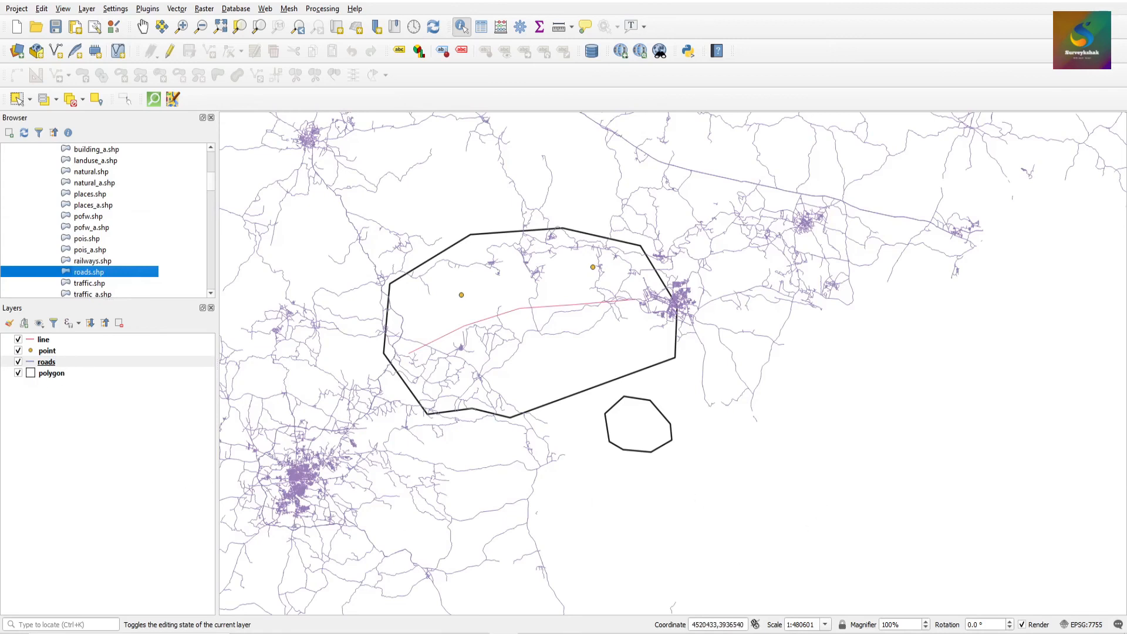
Check the roads layer's coordinate reference system in its layer properties information
{"action": "right_click", "coordinate": [58, 364]}
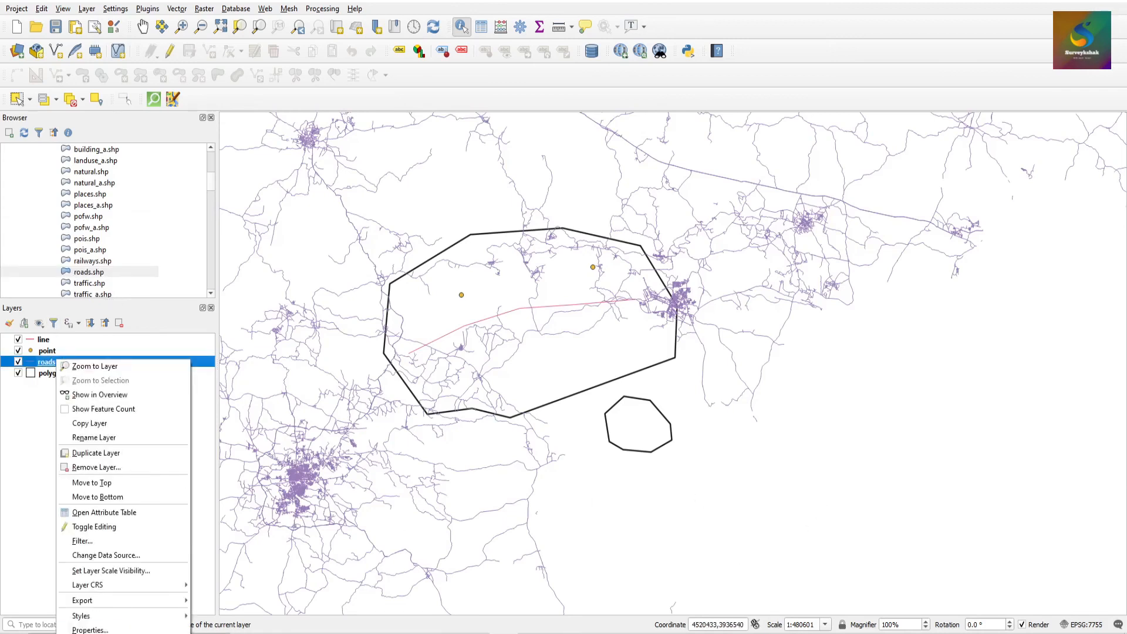
{"action": "left_click", "coordinate": [203, 504]}
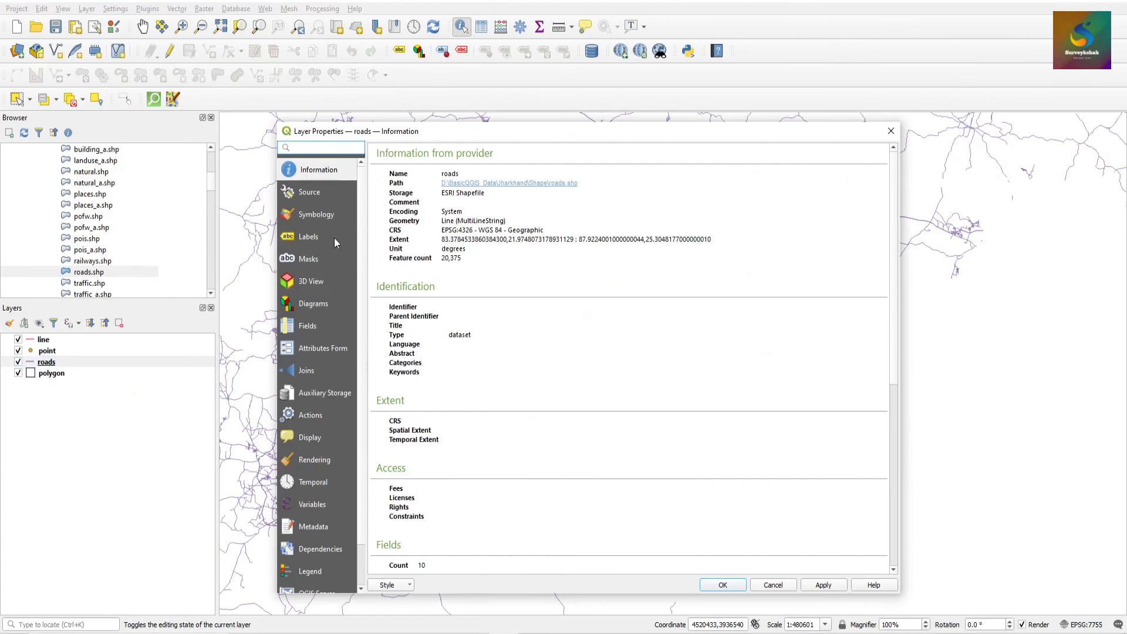
{"action": "left_click_drag", "start_coordinate": [440, 230], "coordinate": [542, 226]}
{"action": "left_click", "coordinate": [550, 230]}
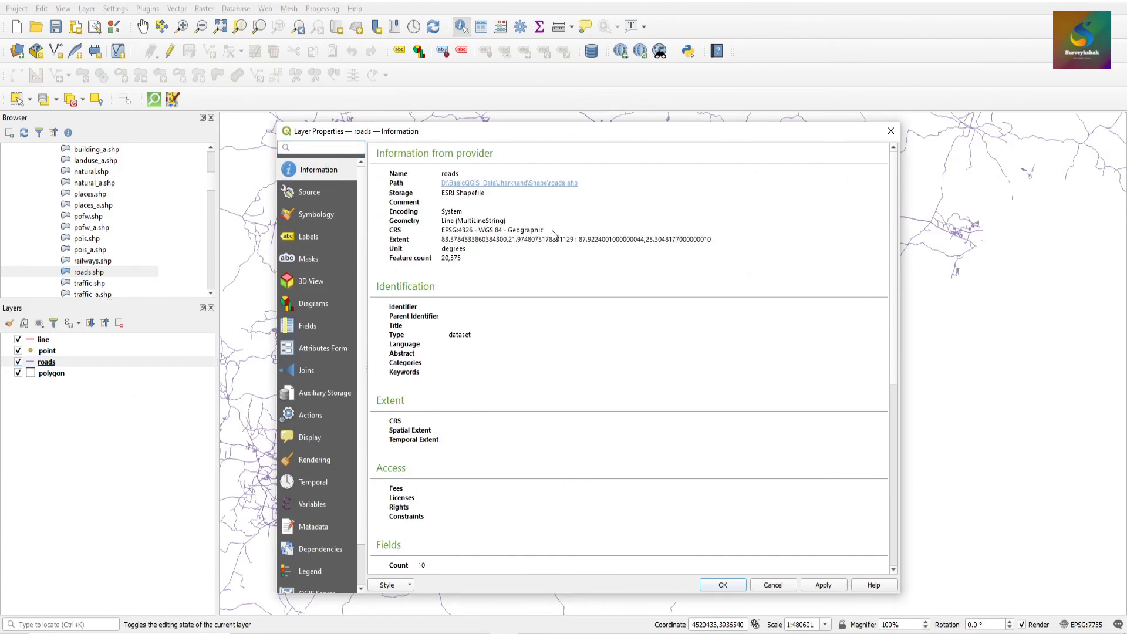
{"action": "left_click", "coordinate": [723, 585]}
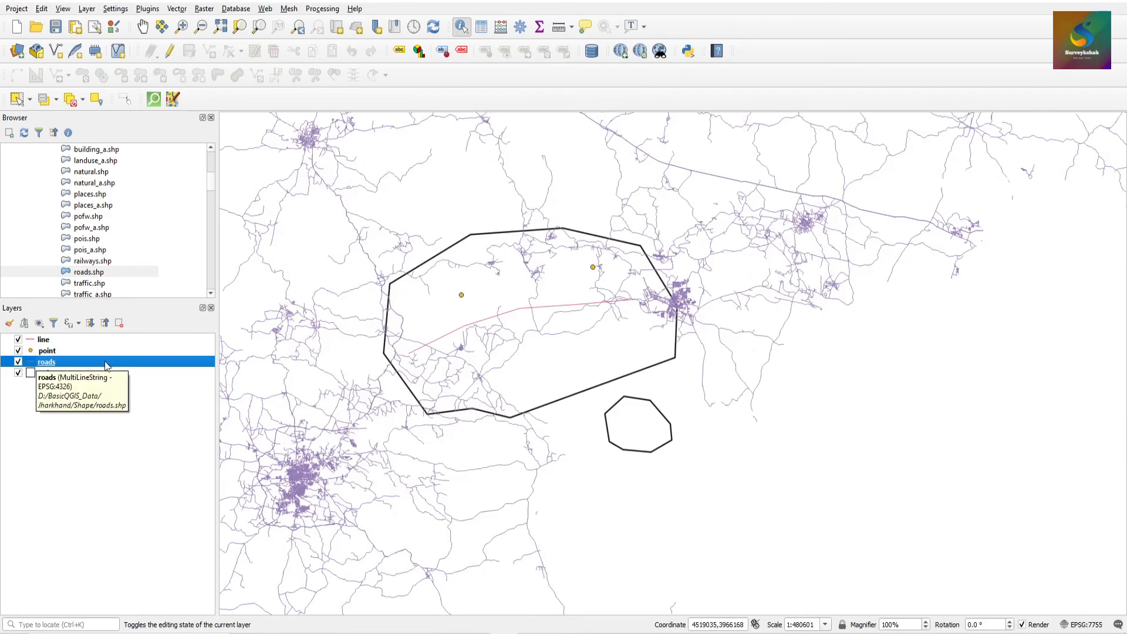
Remove the line, point, roads and polygon layers from the project together
{"action": "left_click", "coordinate": [58, 375]}
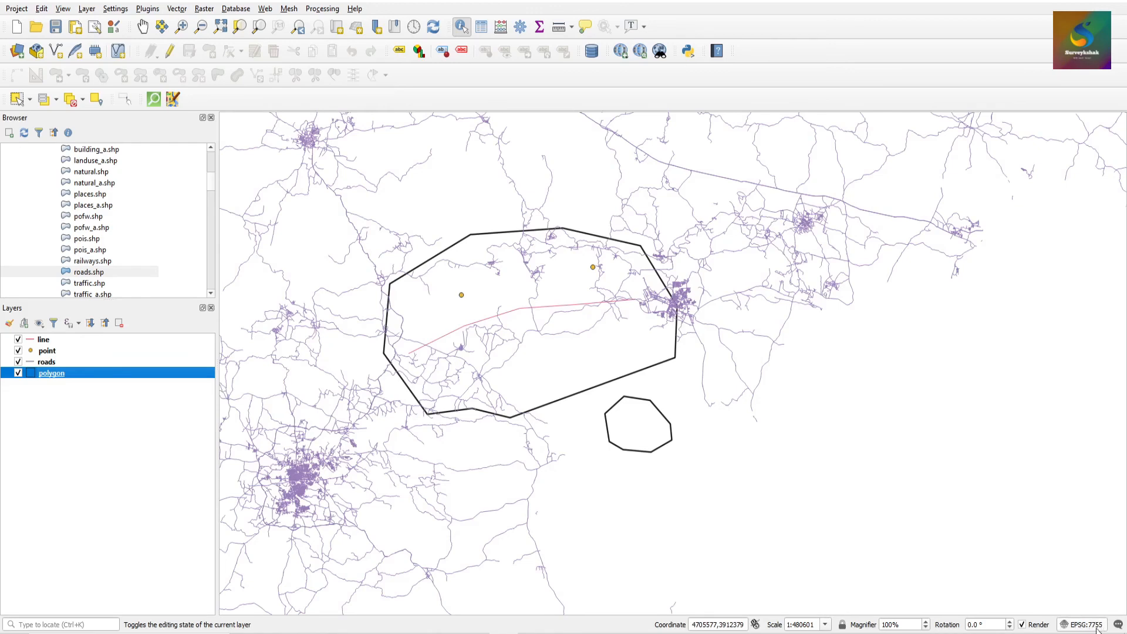
{"action": "scroll", "coordinate": [616, 381], "scroll_direction": "down", "scroll_amount": 1}
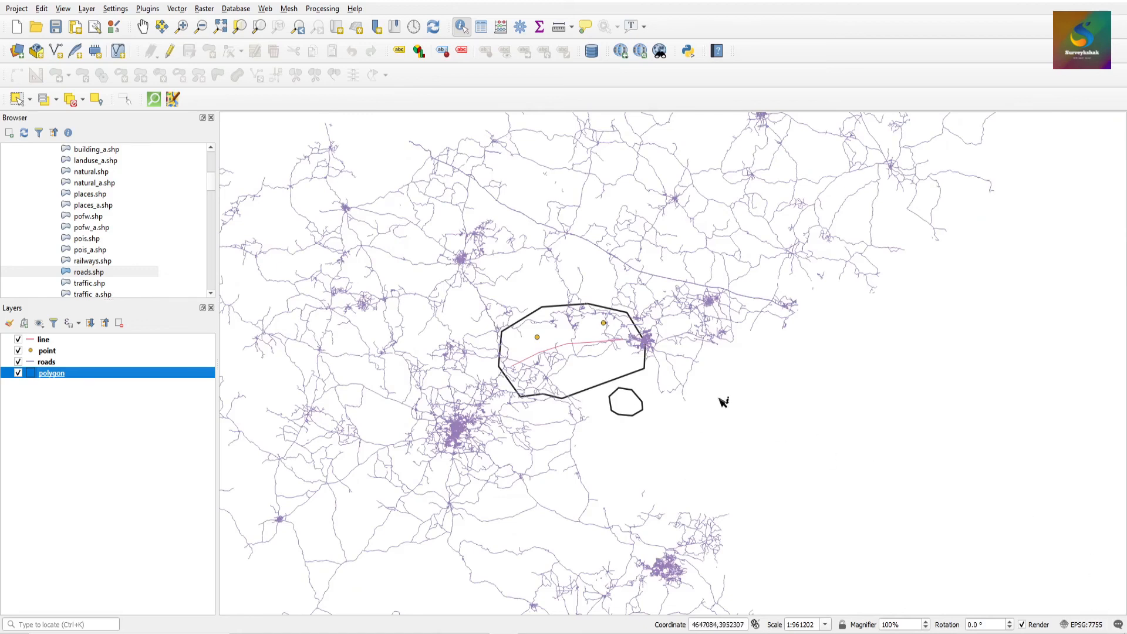
{"action": "left_click", "coordinate": [50, 342], "text": "shift"}
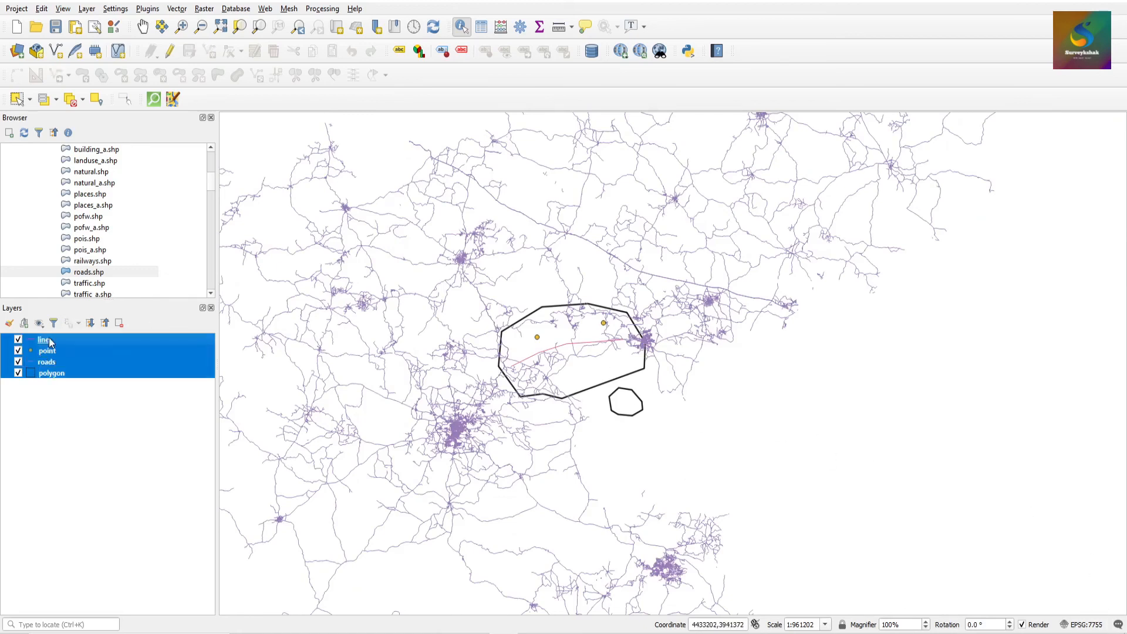
{"action": "left_click", "coordinate": [116, 325]}
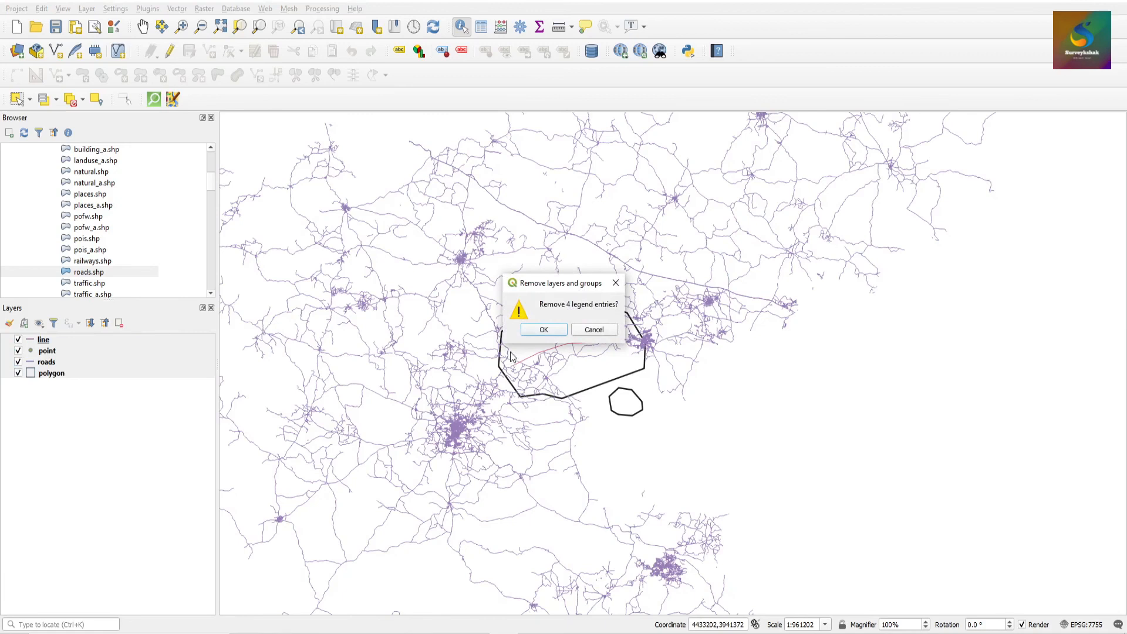
{"action": "left_click", "coordinate": [539, 327]}
Reload the Jharkhand folder in the Browser and expand its my_shapes and Shape folders to show their shapefiles
{"action": "scroll", "coordinate": [114, 231], "scroll_direction": "down", "scroll_amount": 4}
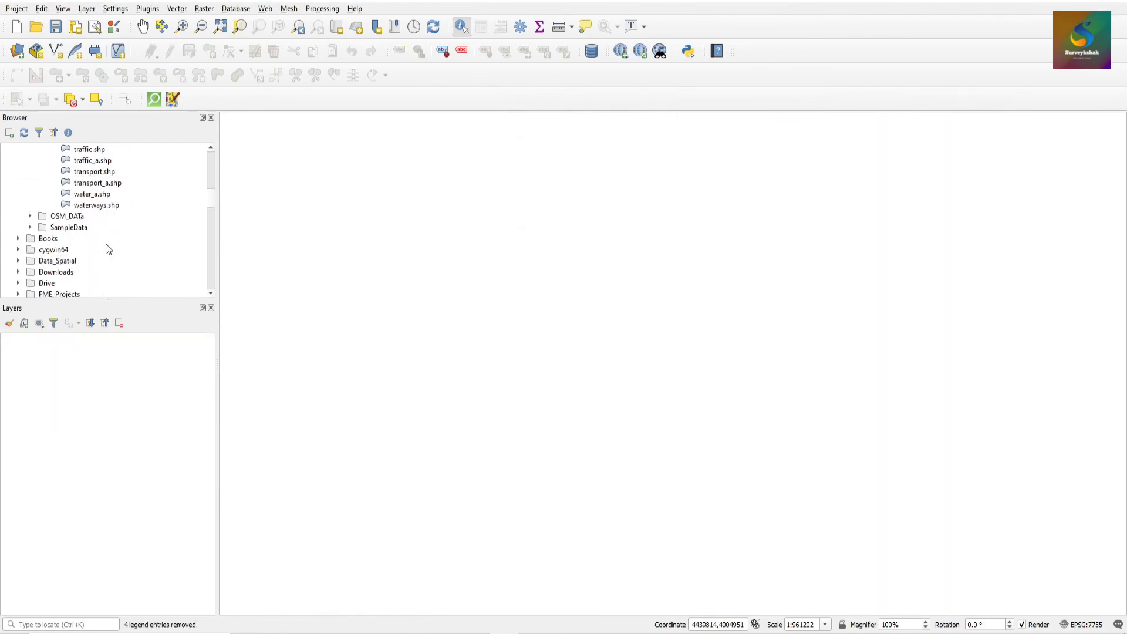
{"action": "scroll", "coordinate": [50, 238], "scroll_direction": "up", "scroll_amount": 9}
{"action": "scroll", "coordinate": [60, 252], "scroll_direction": "down", "scroll_amount": 1}
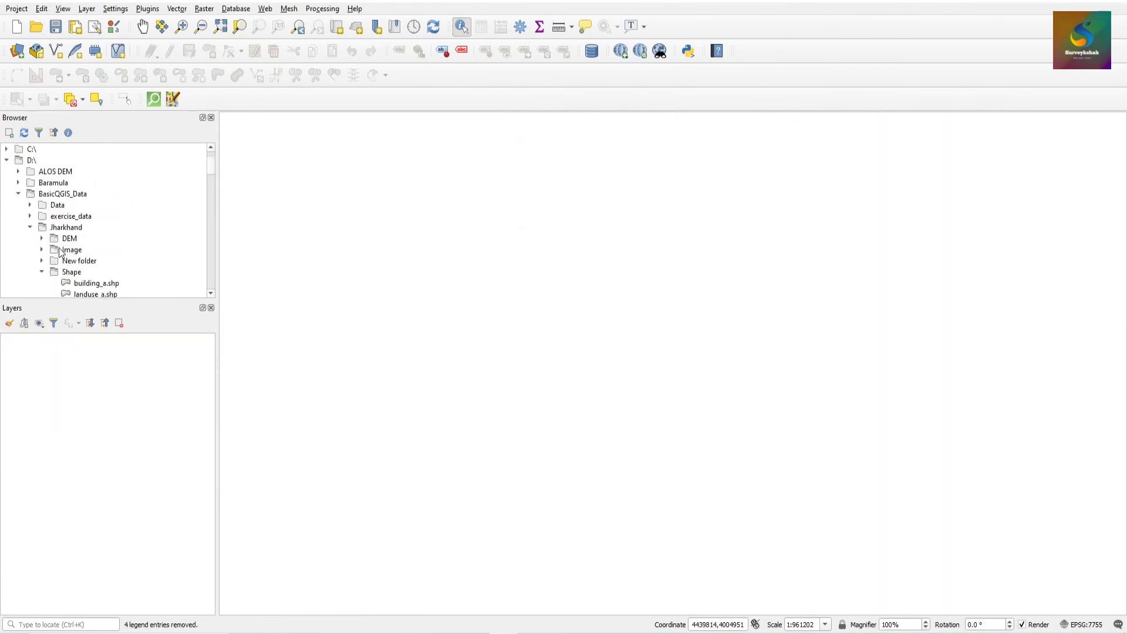
{"action": "left_click", "coordinate": [30, 228]}
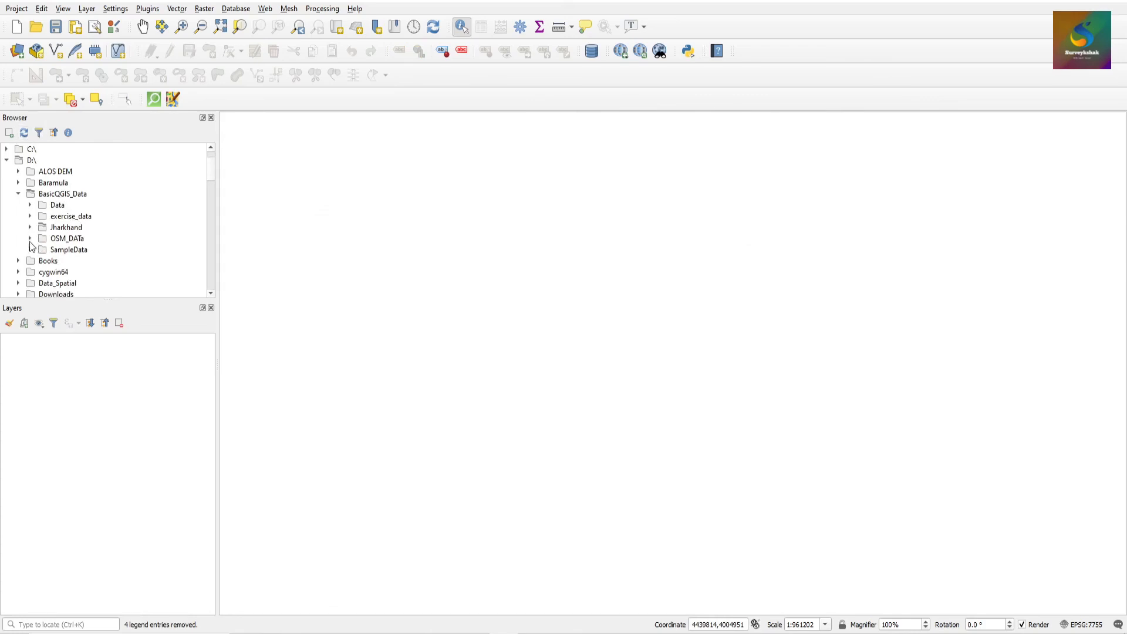
{"action": "left_click", "coordinate": [30, 229]}
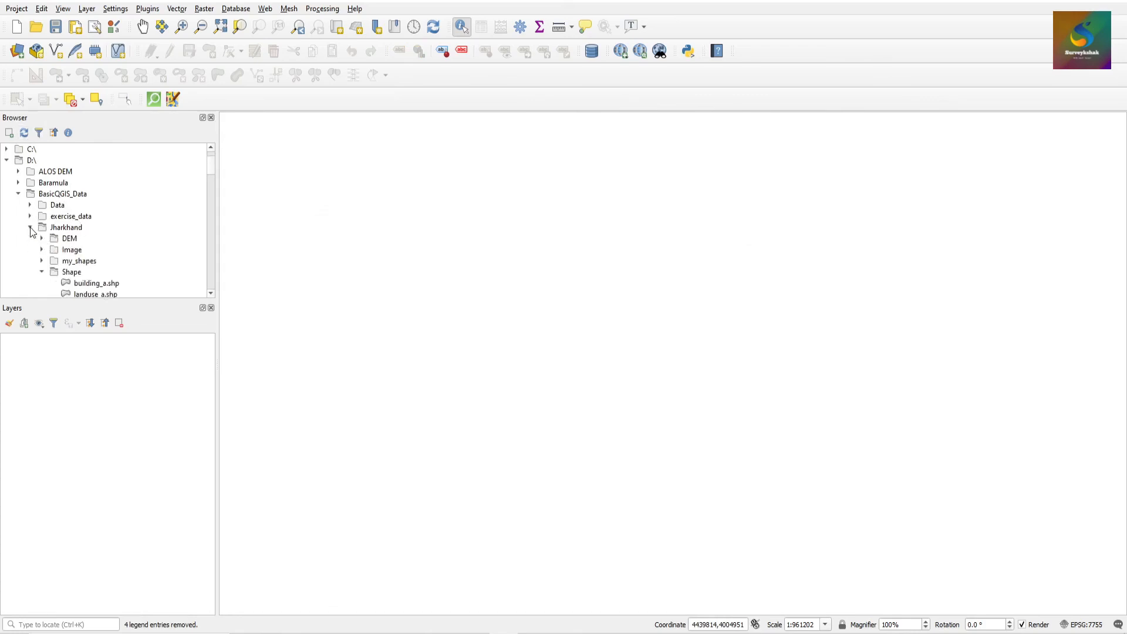
{"action": "left_click", "coordinate": [42, 272]}
{"action": "left_click", "coordinate": [42, 261]}
{"action": "scroll", "coordinate": [108, 234], "scroll_direction": "down", "scroll_amount": 3}
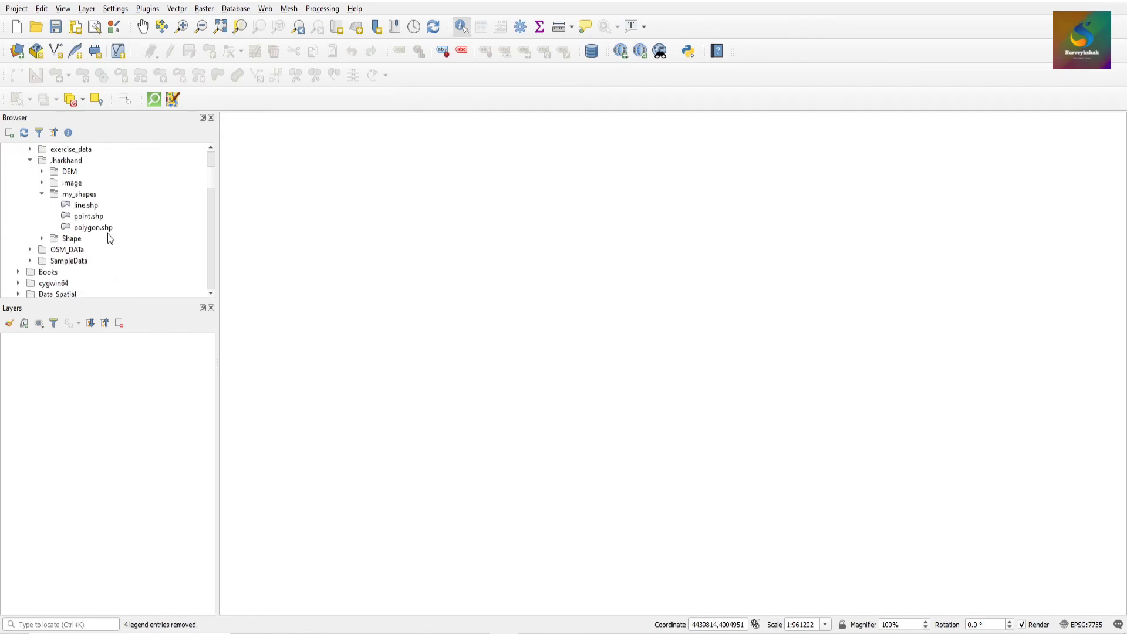
{"action": "left_click", "coordinate": [42, 205]}
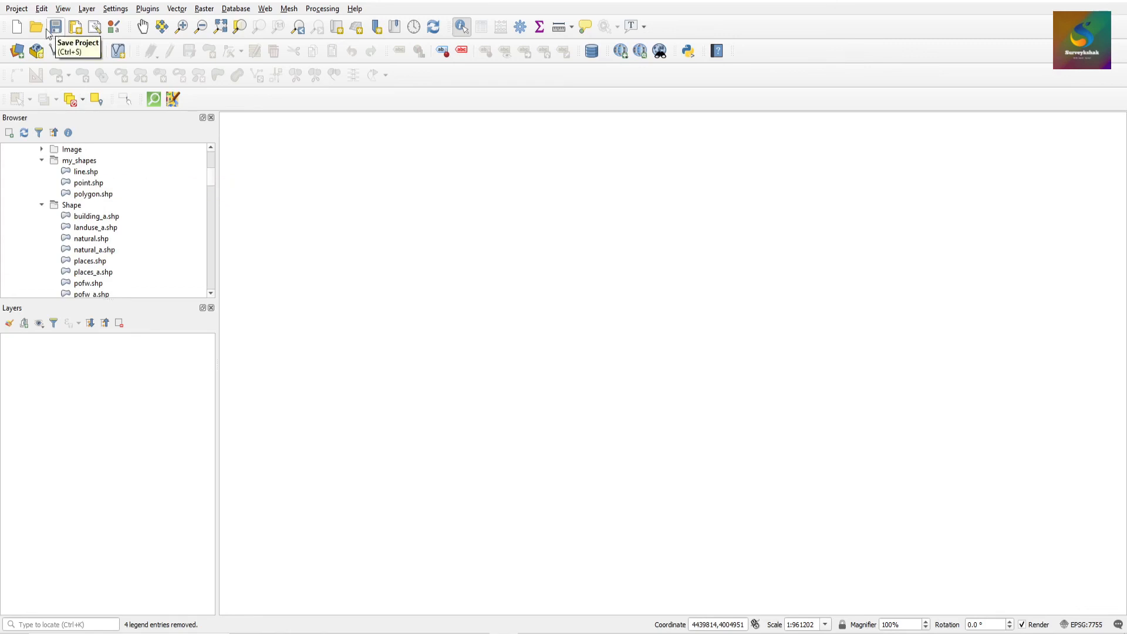
Start a new project, discarding the current one, and add line.shp from the my_shapes folder to the map
{"action": "left_click", "coordinate": [17, 28]}
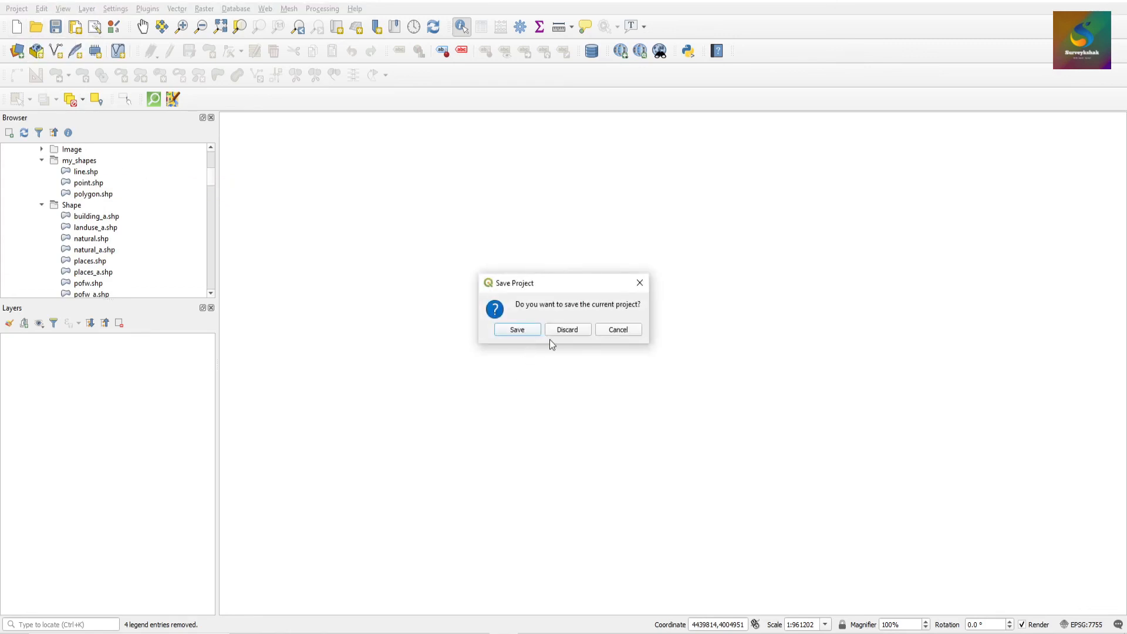
{"action": "left_click", "coordinate": [566, 329]}
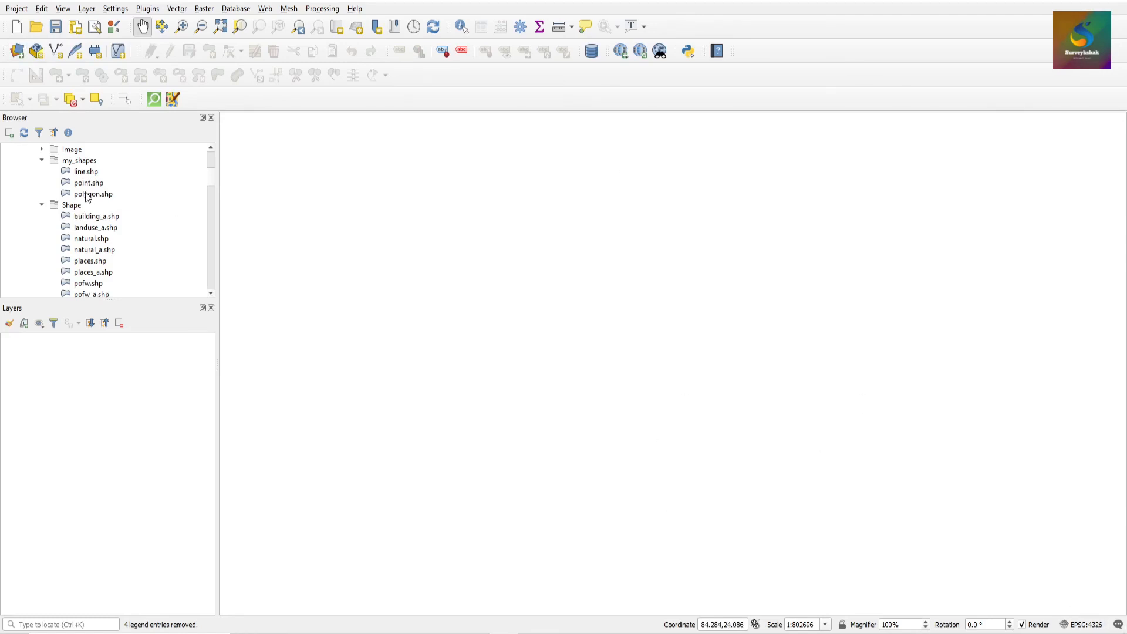
{"action": "left_click", "coordinate": [83, 172]}
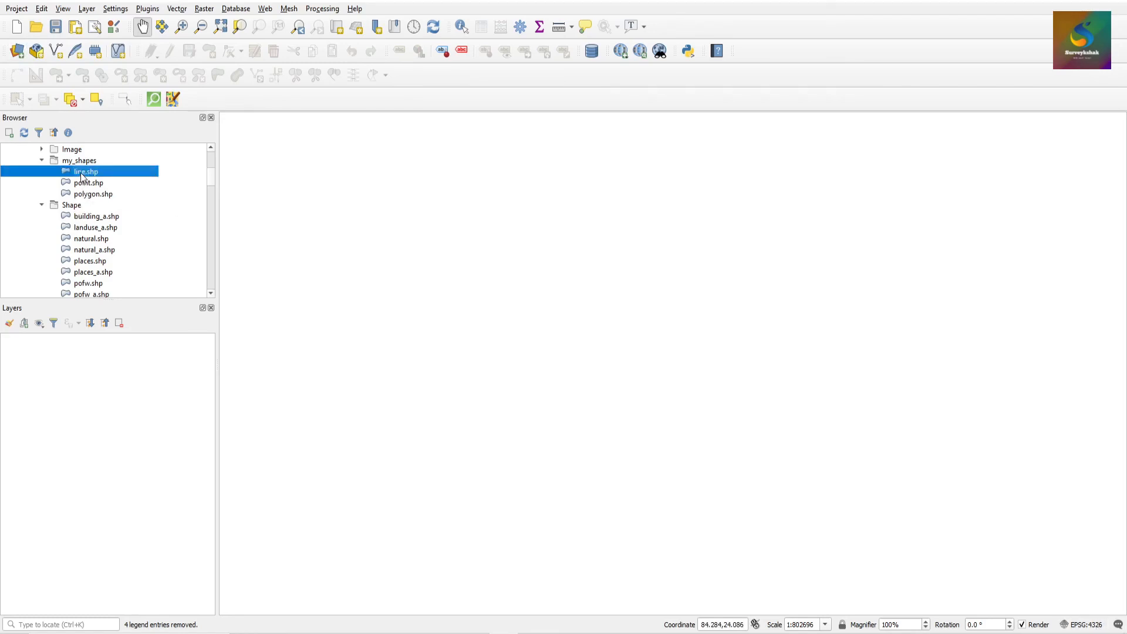
{"action": "double_click", "coordinate": [83, 172]}
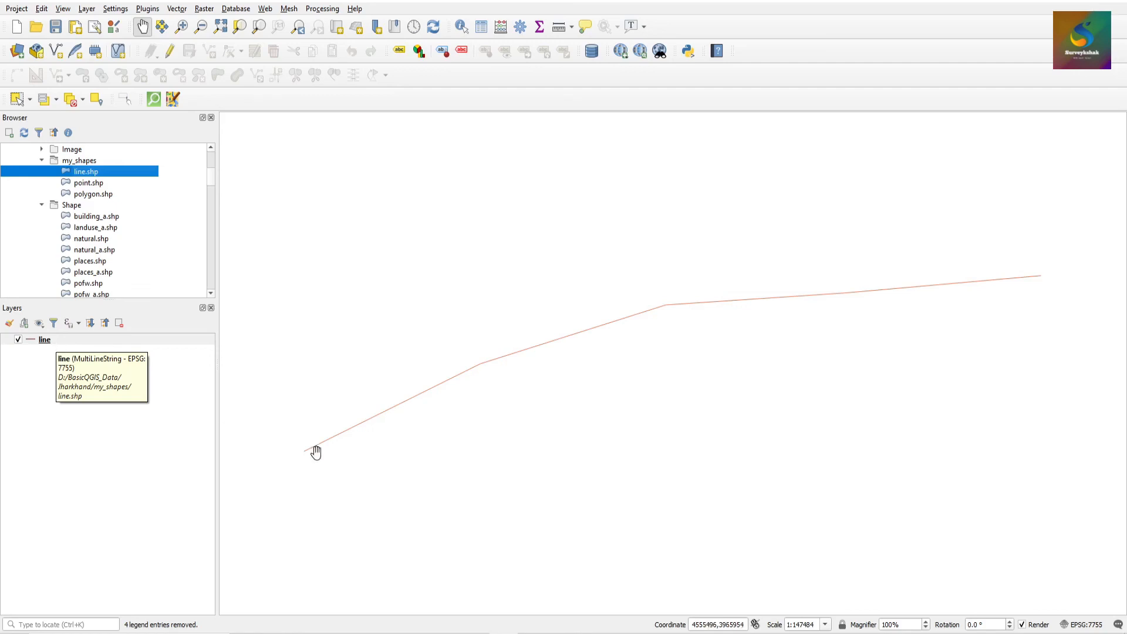
{"action": "left_click", "coordinate": [1088, 626]}
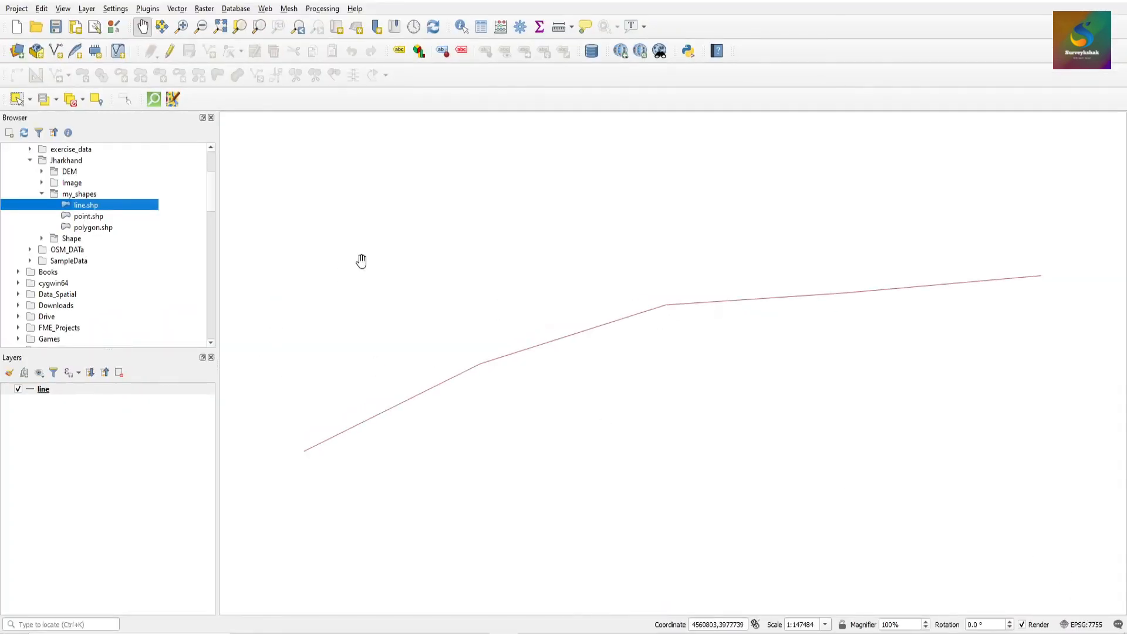
{"action": "scroll", "coordinate": [650, 345], "scroll_direction": "down", "scroll_amount": 2}
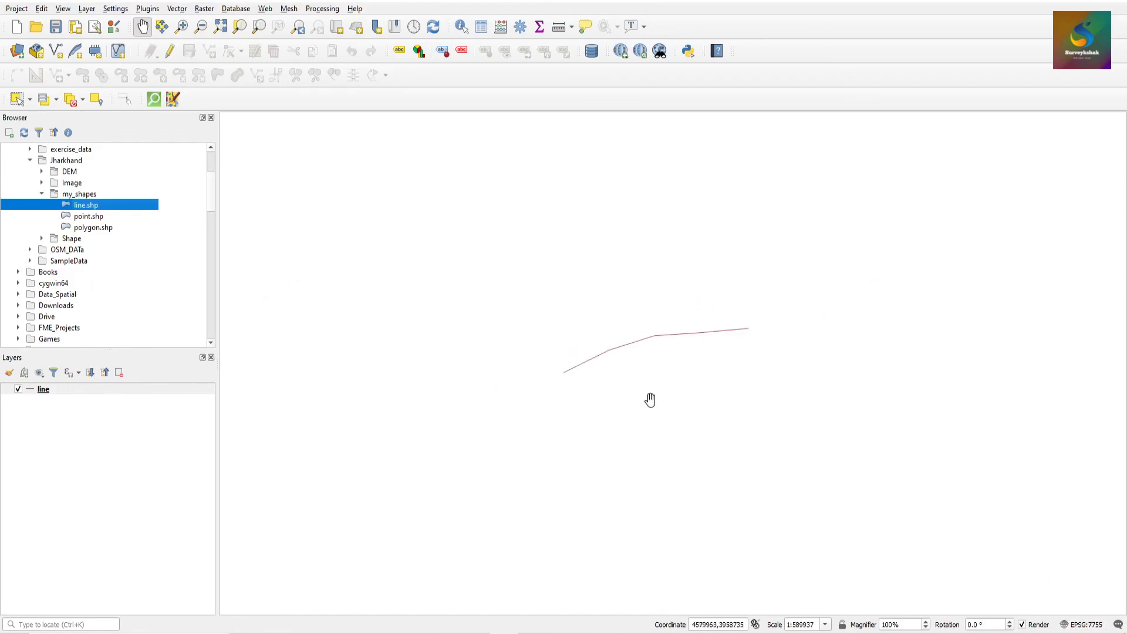
{"action": "scroll", "coordinate": [655, 342], "scroll_direction": "up", "scroll_amount": 1}
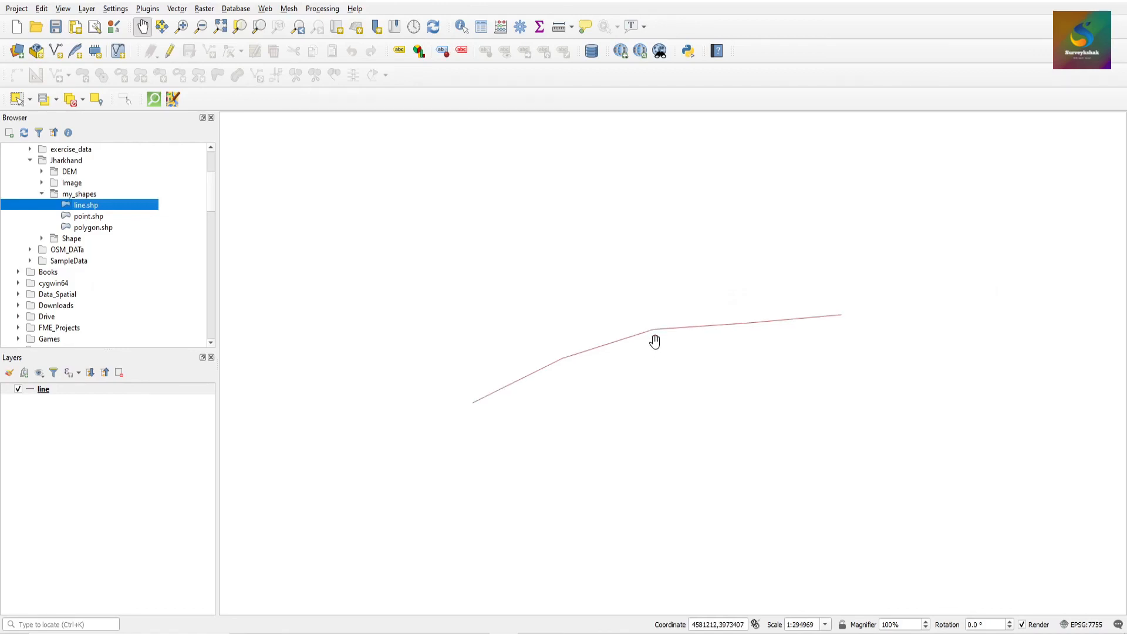
{"action": "scroll", "coordinate": [655, 342], "scroll_direction": "up", "scroll_amount": 1}
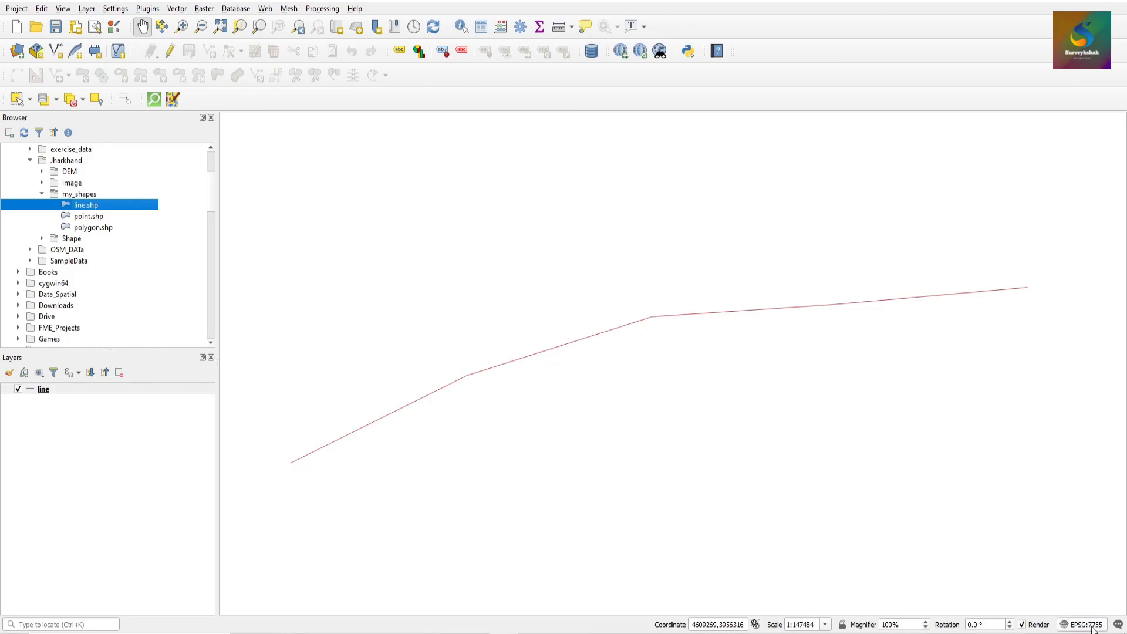
Add roads.shp from the Jharkhand Shape folder to the map alongside the line layer
{"action": "scroll", "coordinate": [624, 336], "scroll_direction": "down", "scroll_amount": 2}
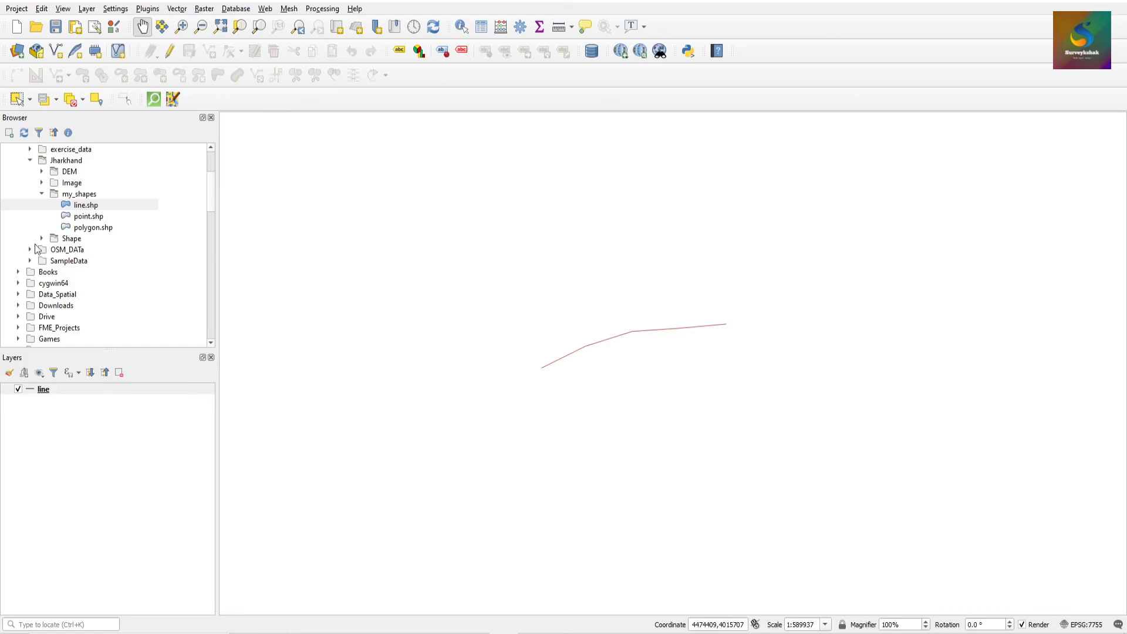
{"action": "left_click", "coordinate": [41, 238]}
{"action": "scroll", "coordinate": [98, 311], "scroll_direction": "down", "scroll_amount": 2}
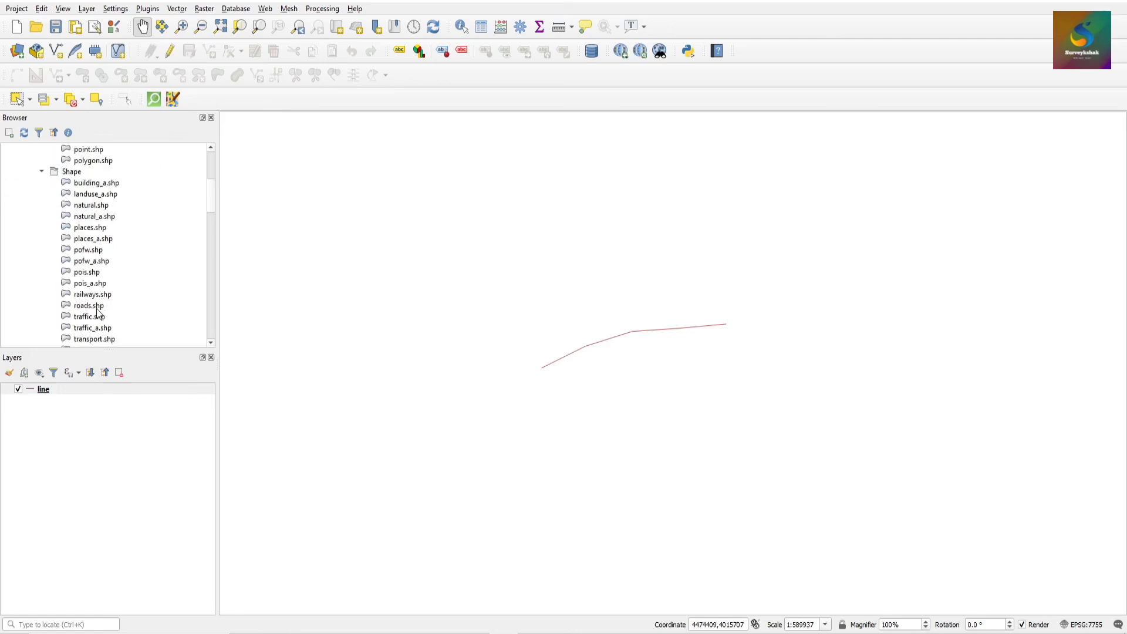
{"action": "scroll", "coordinate": [98, 311], "scroll_direction": "down", "scroll_amount": 1}
{"action": "double_click", "coordinate": [95, 273]}
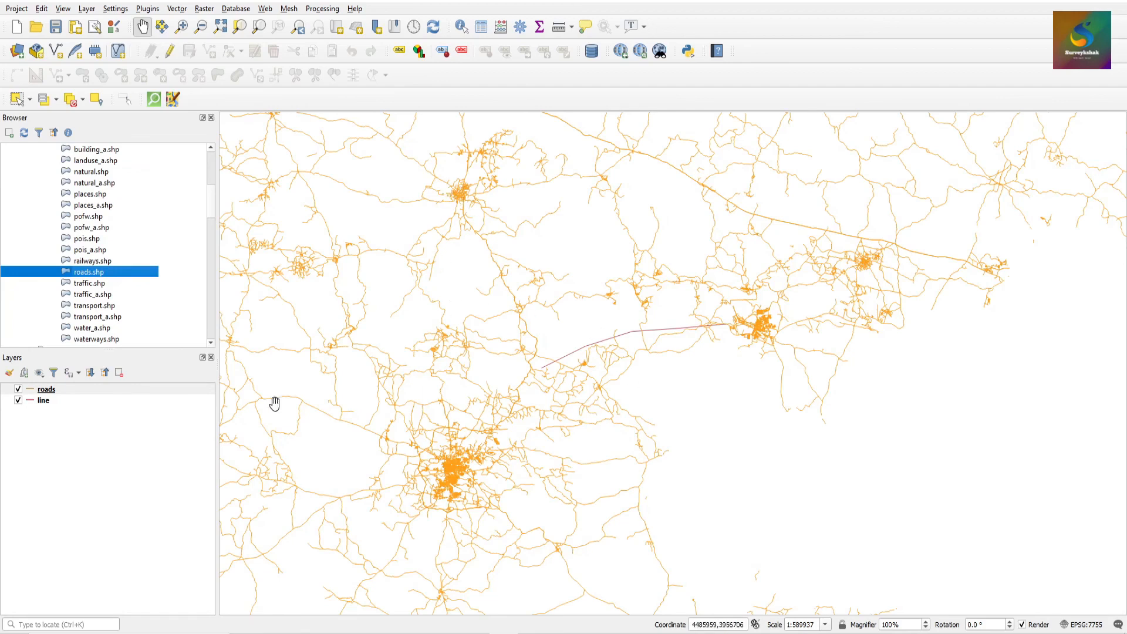
Check the roads layer's coordinate reference system in its information properties, and inspect how roads and line align across the full map extent
{"action": "right_click", "coordinate": [56, 391]}
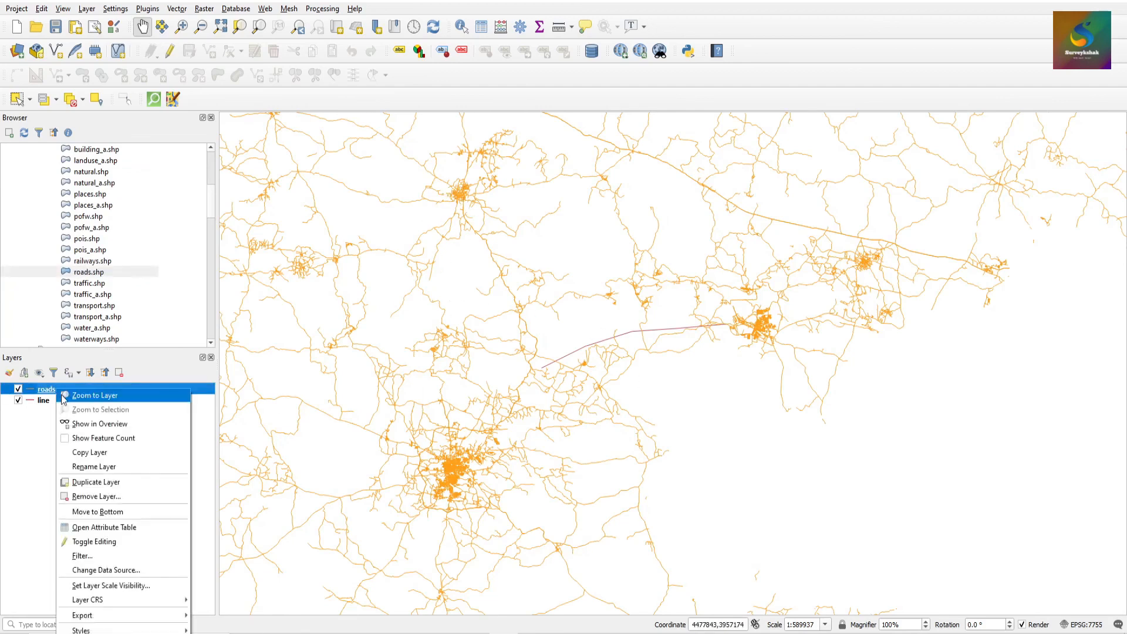
{"action": "left_click", "coordinate": [91, 633]}
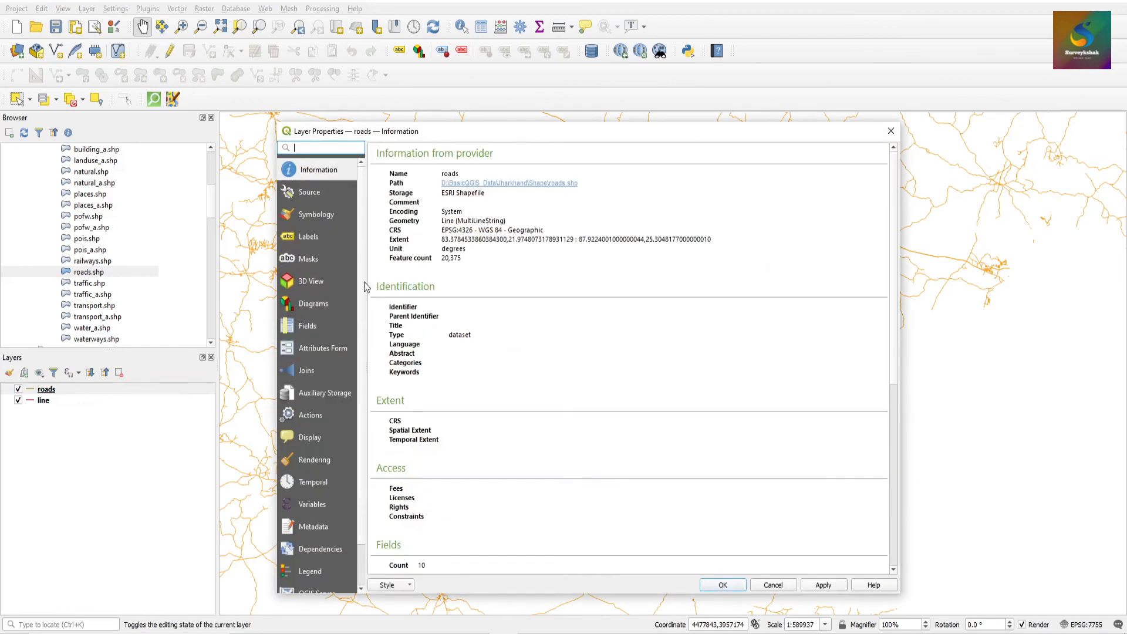
{"action": "left_click_drag", "start_coordinate": [442, 231], "coordinate": [469, 233]}
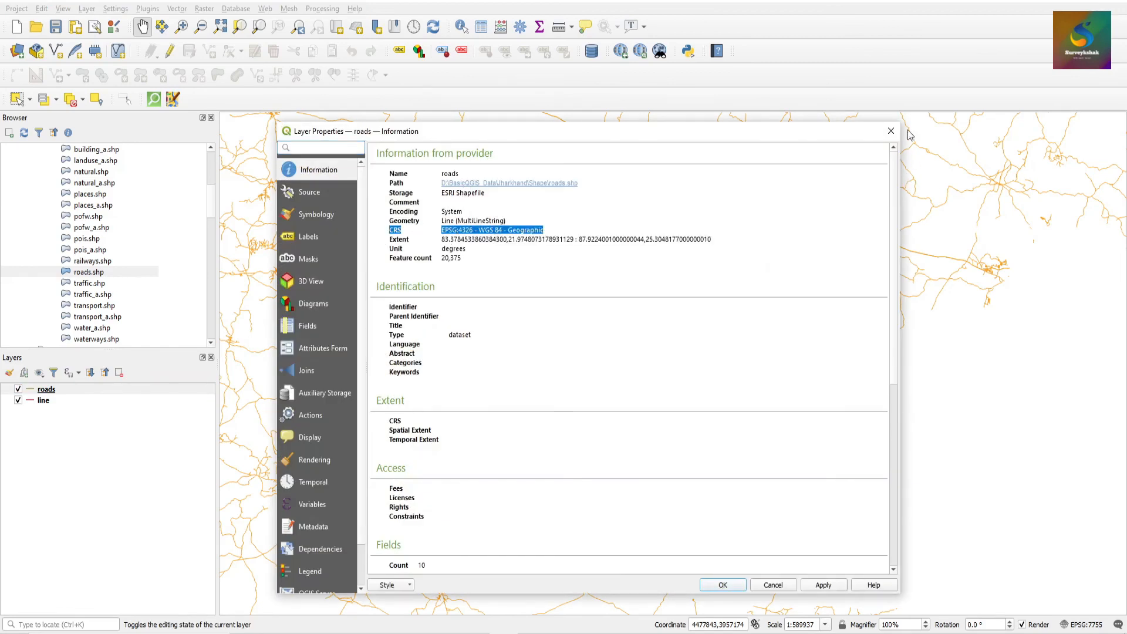
{"action": "left_click", "coordinate": [889, 135]}
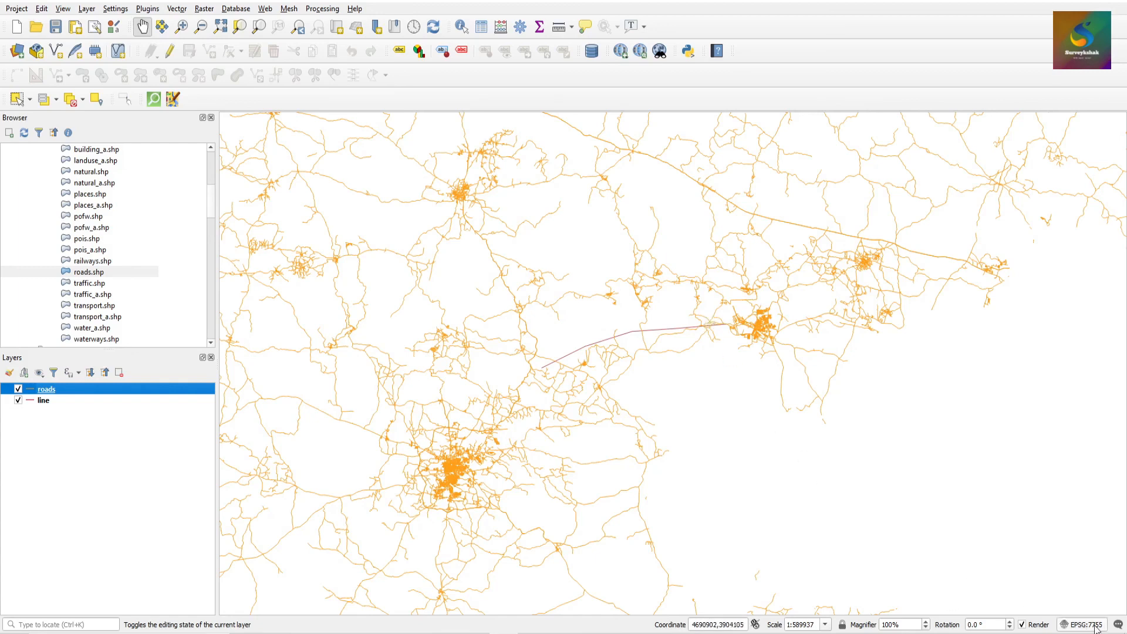
{"action": "left_click_drag", "start_coordinate": [652, 419], "coordinate": [614, 370]}
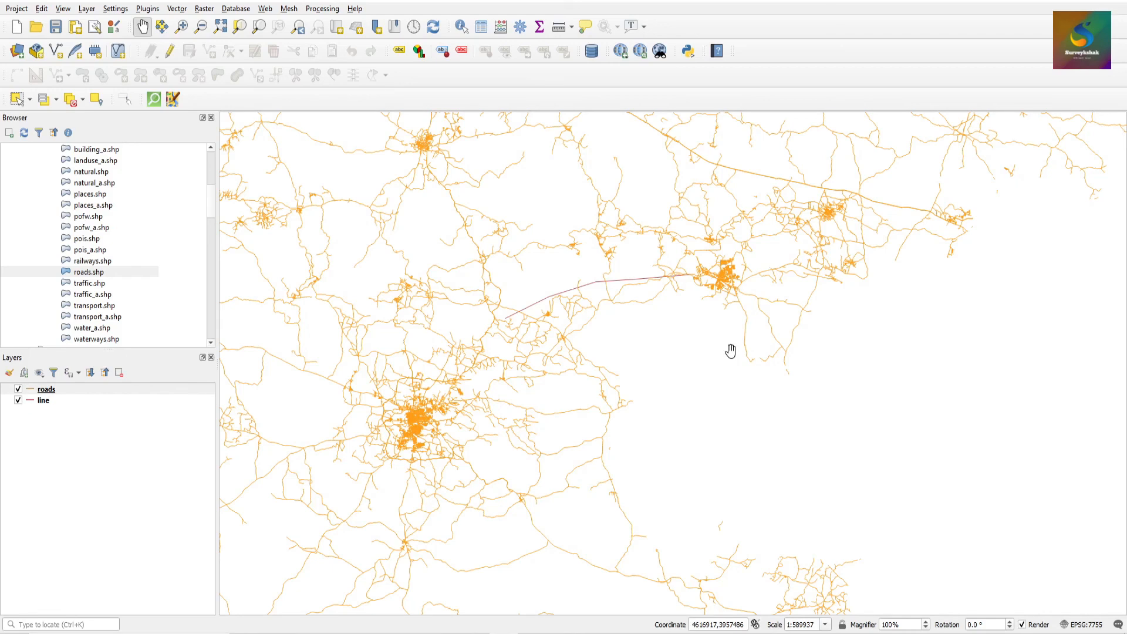
{"action": "left_click_drag", "start_coordinate": [534, 341], "coordinate": [573, 395]}
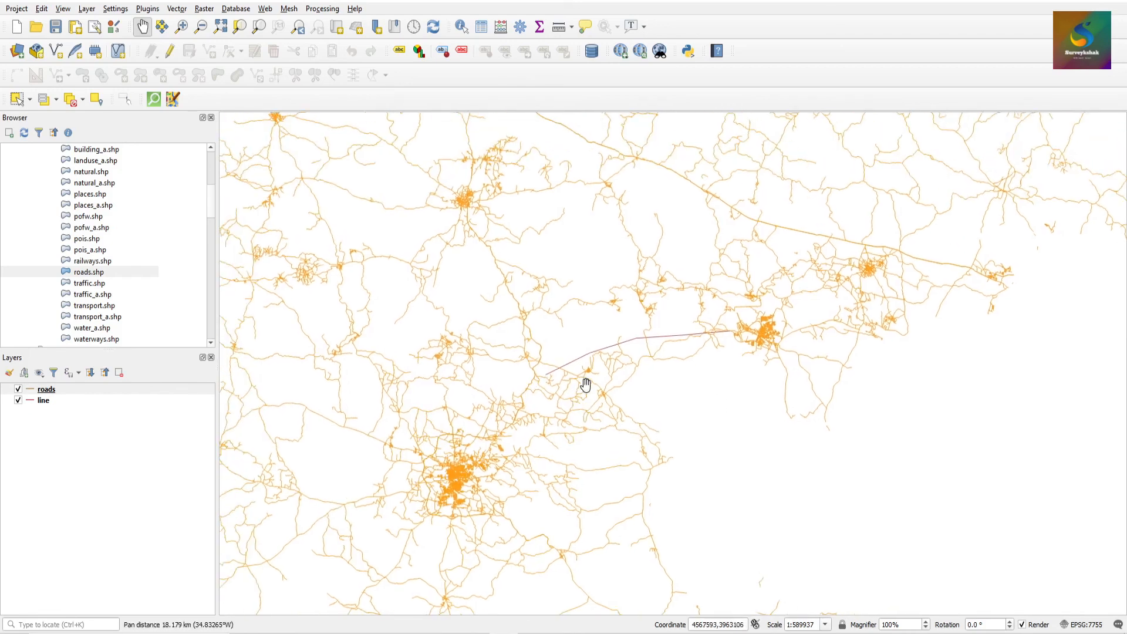
{"action": "scroll", "coordinate": [690, 384], "scroll_direction": "down", "scroll_amount": 2}
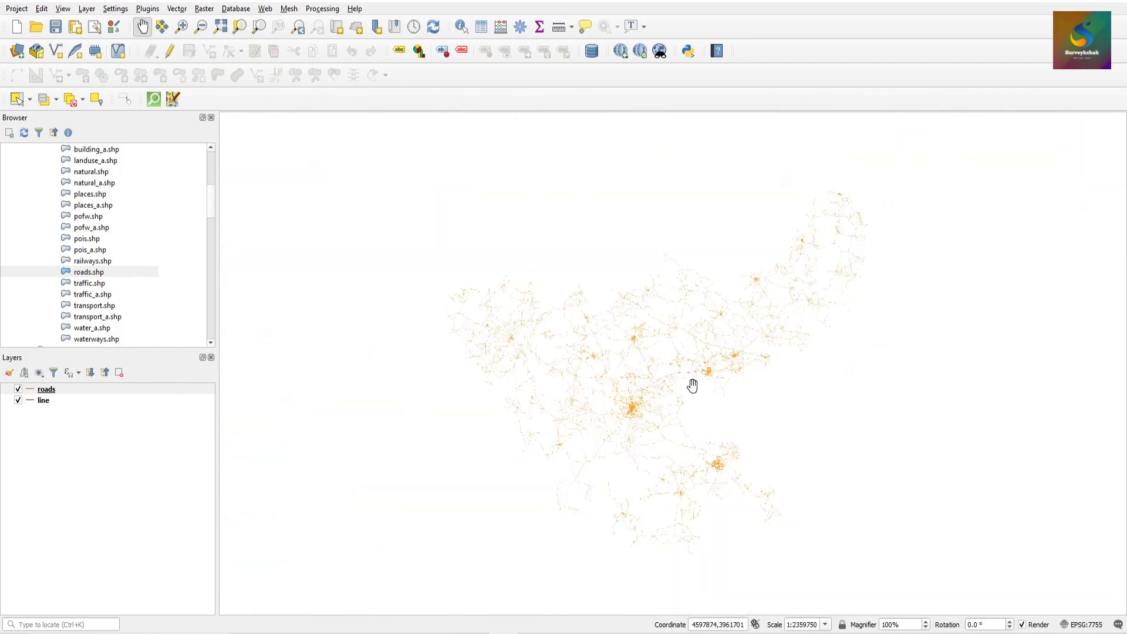
{"action": "left_click", "coordinate": [226, 26]}
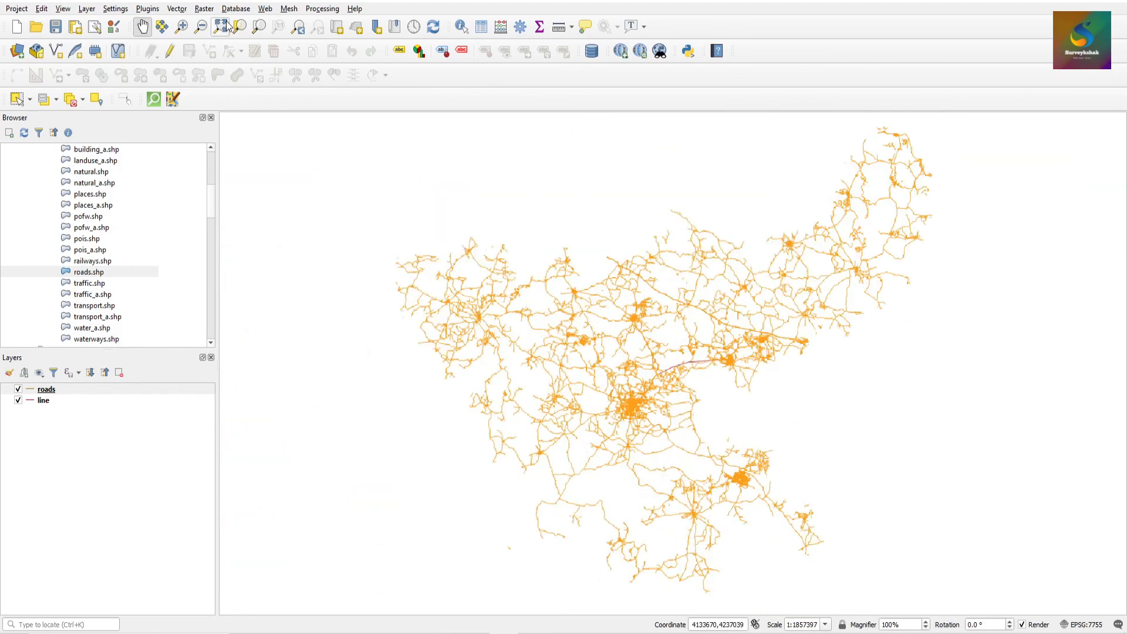
Remove the roads and line layers from the project together
{"action": "left_click", "coordinate": [57, 398], "text": "shift"}
{"action": "left_click", "coordinate": [120, 372]}
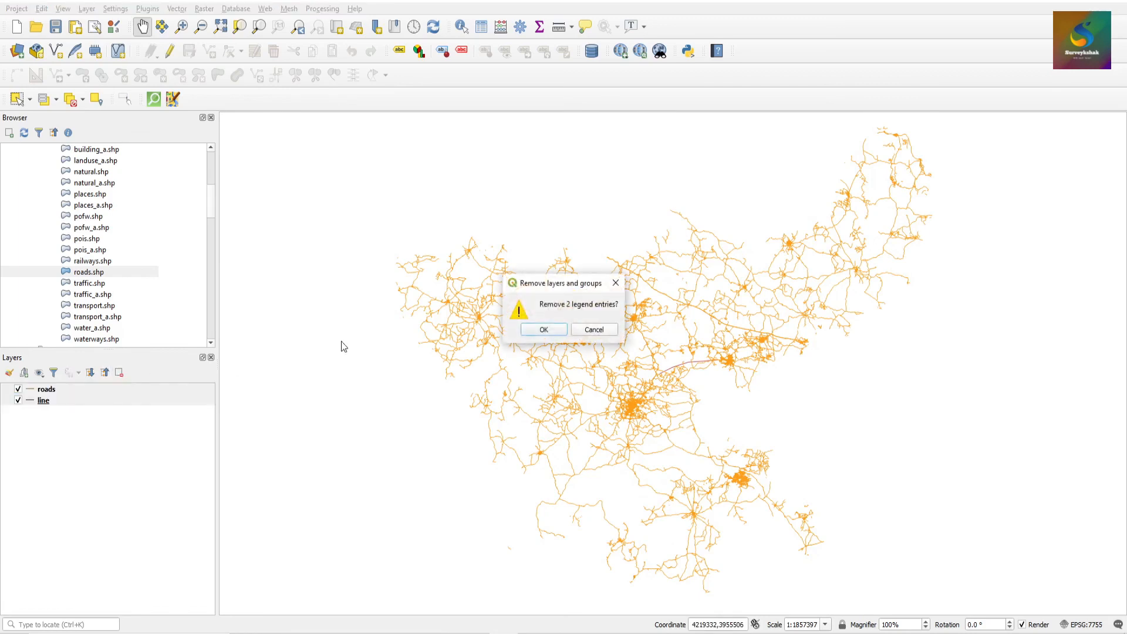
{"action": "left_click", "coordinate": [522, 330]}
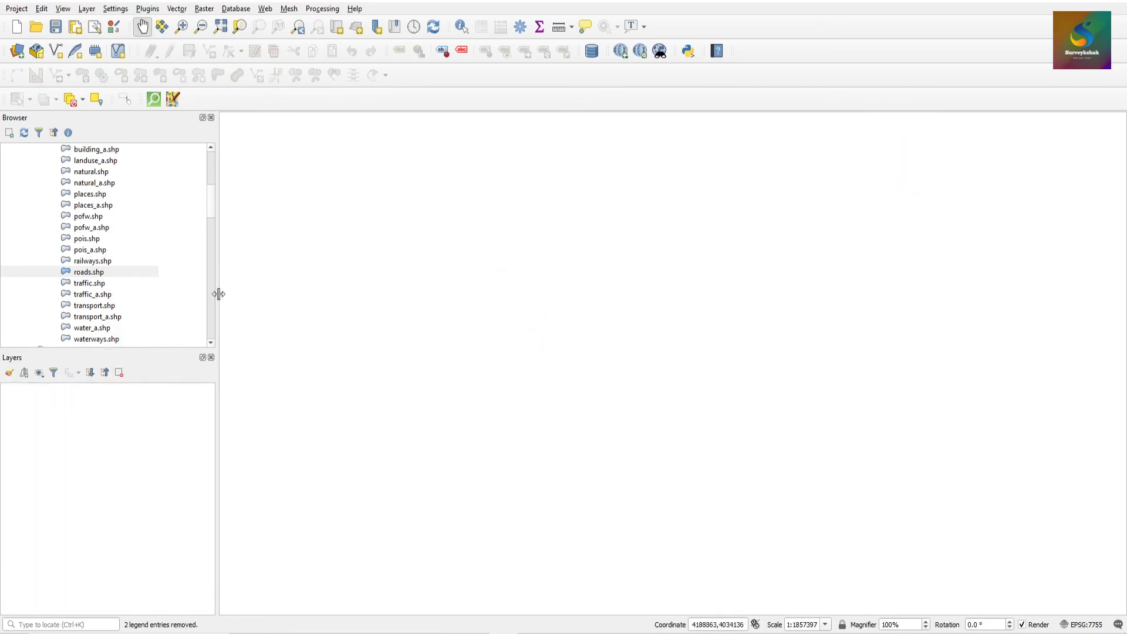